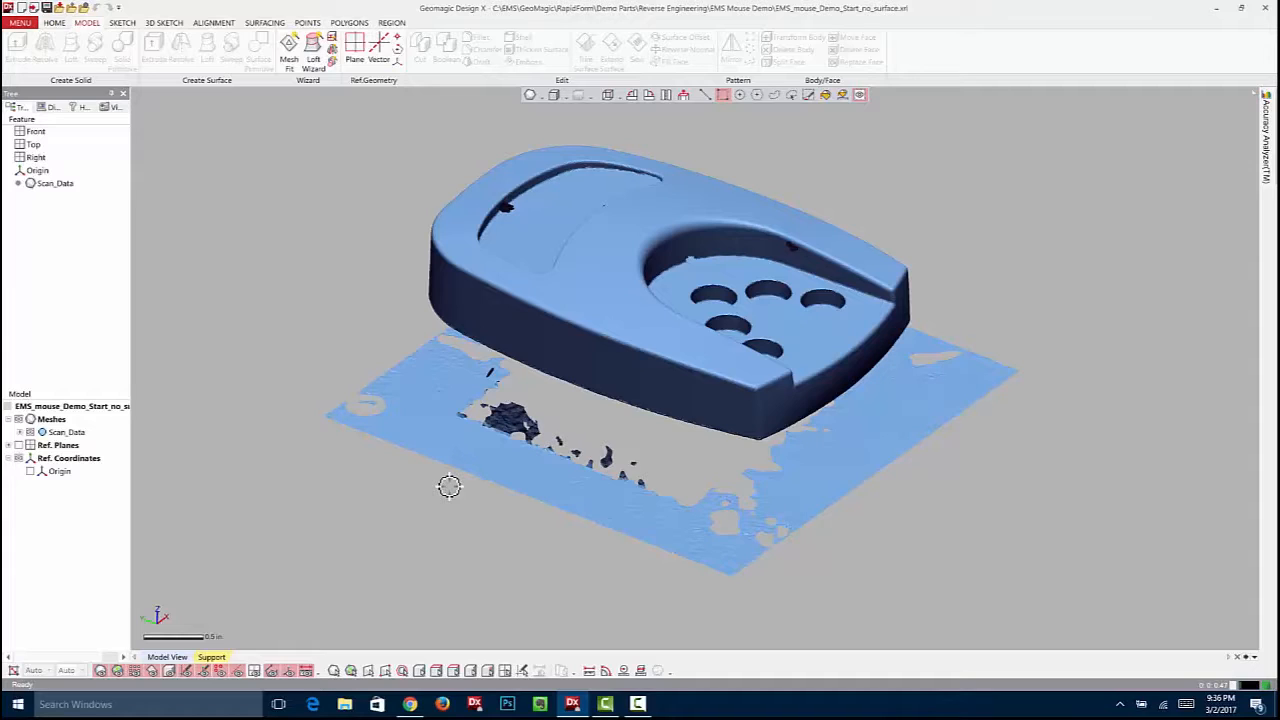
key(XF86MonBrightnessUp)
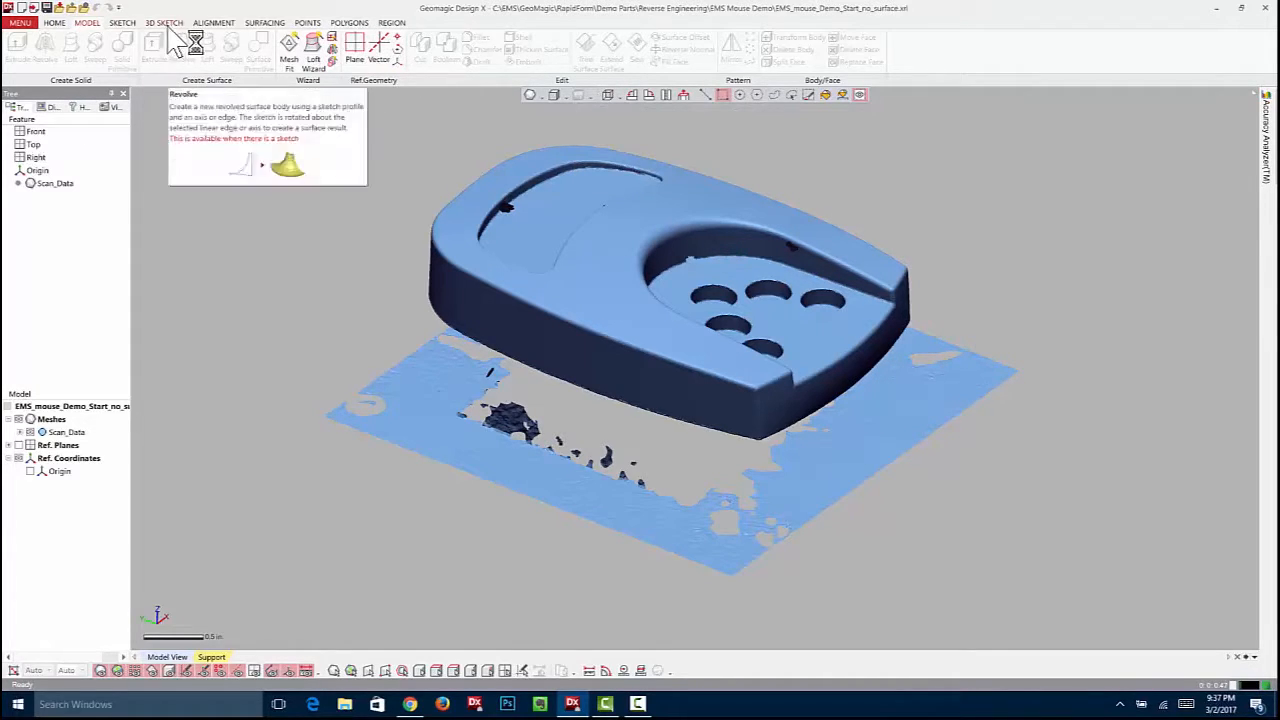
click(264, 23)
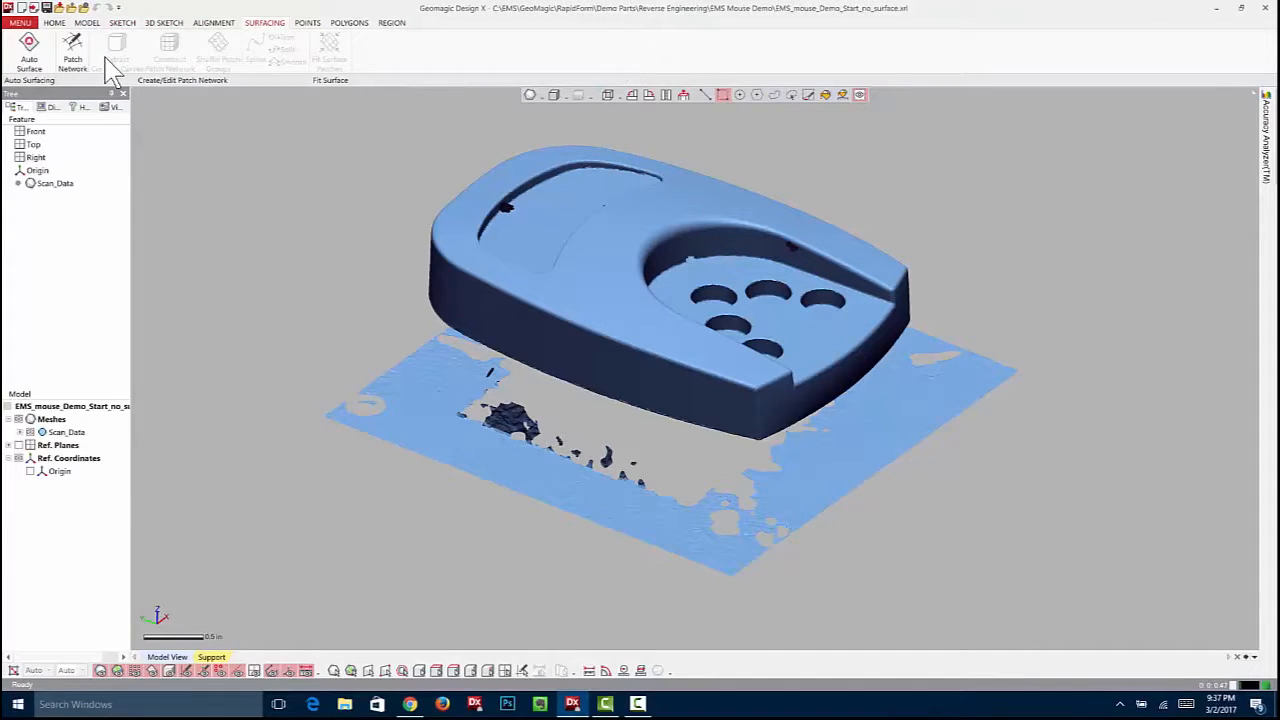
click(50, 24)
click(87, 23)
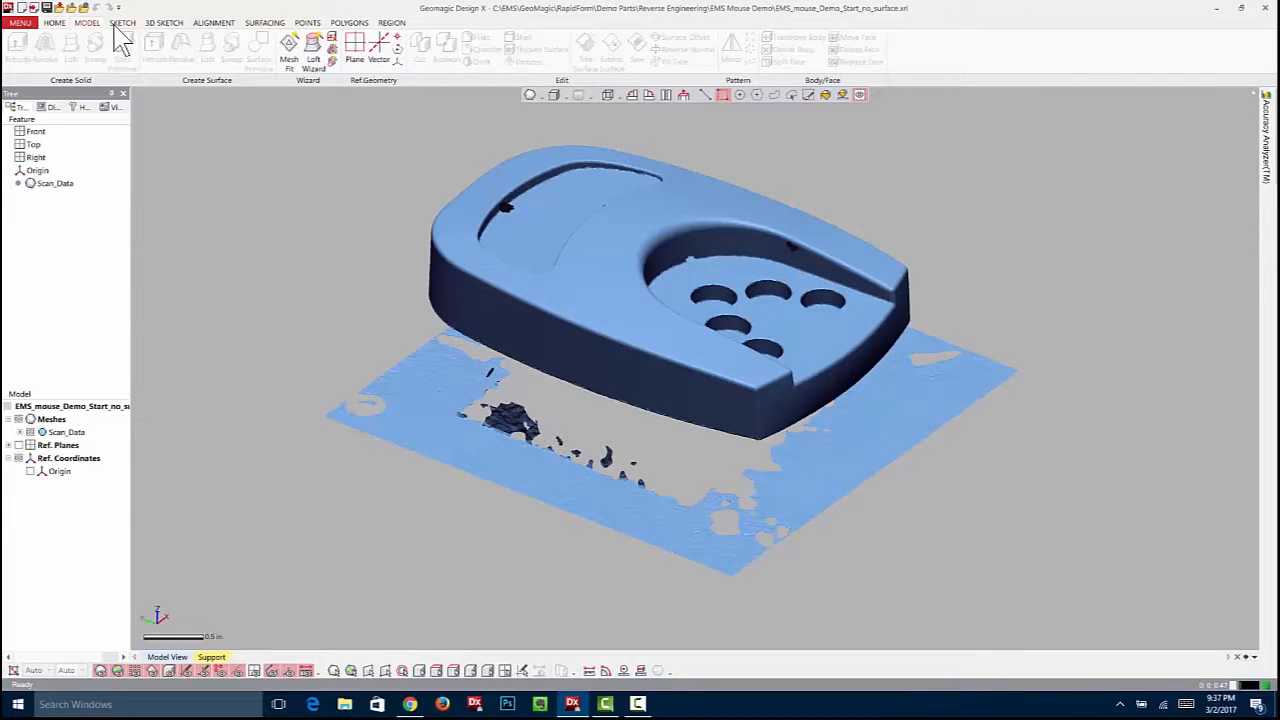
click(20, 22)
mouse_move(50, 96)
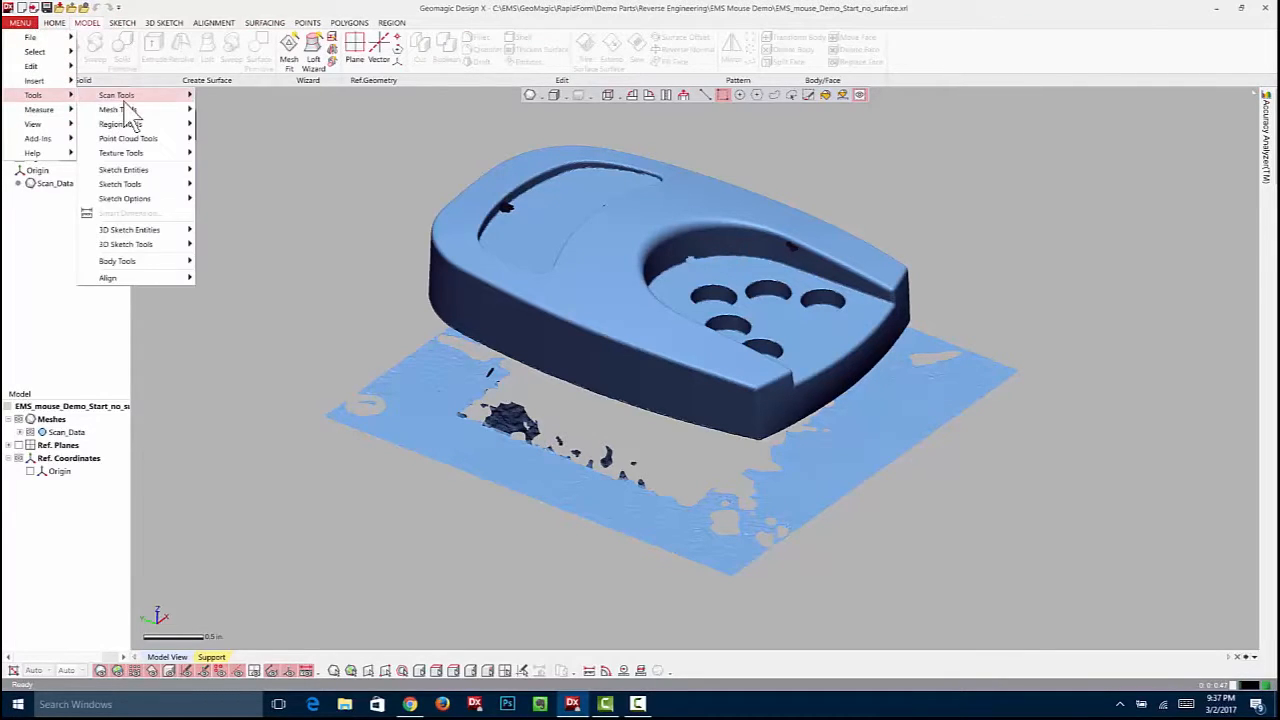
mouse_move(127, 156)
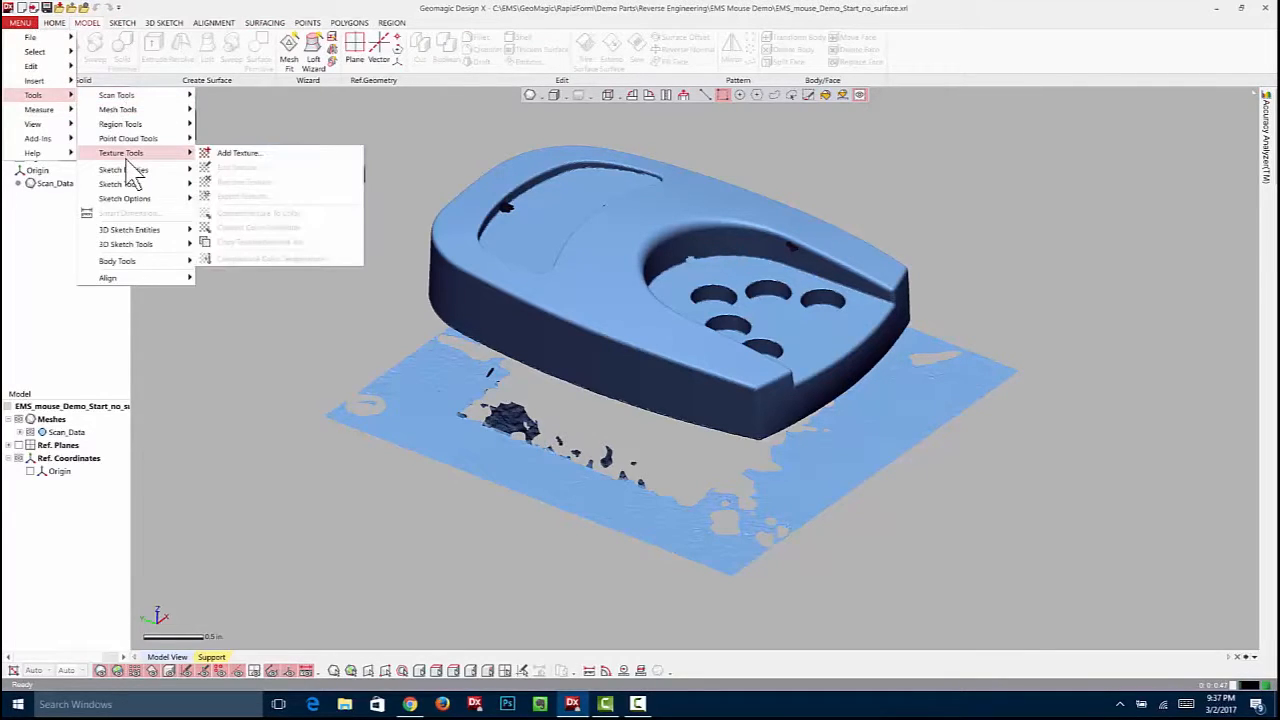
click(259, 122)
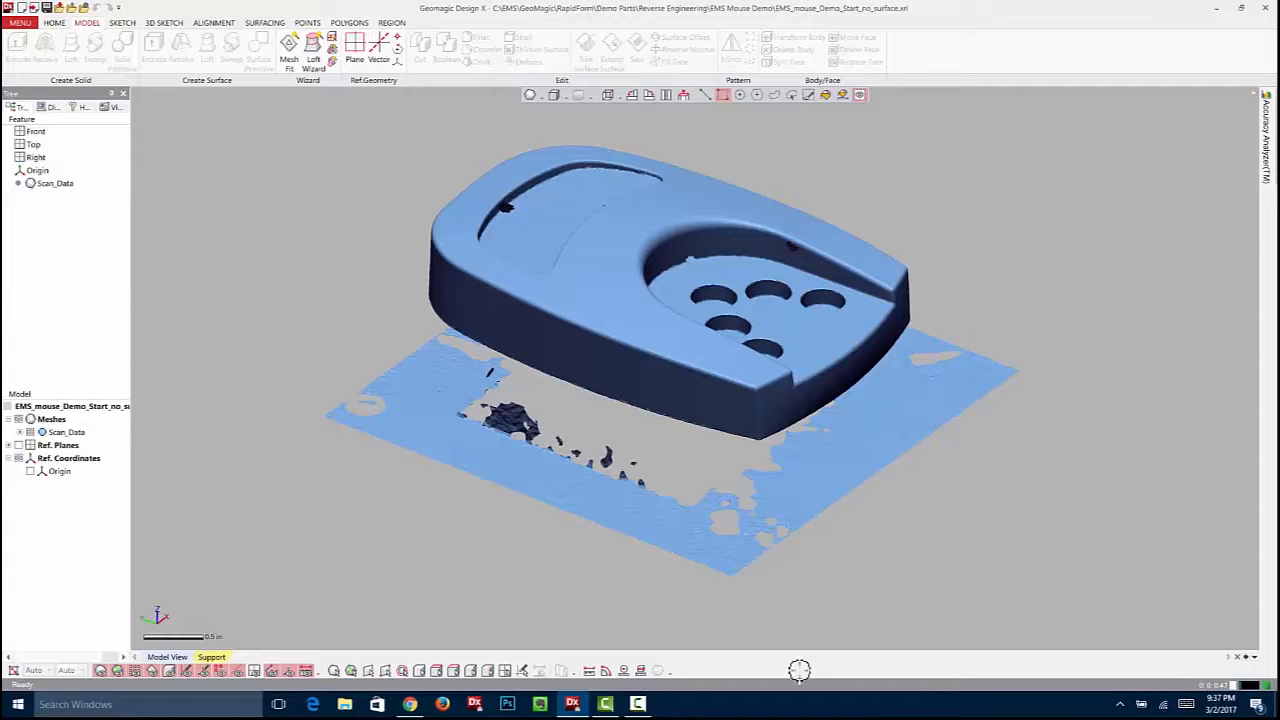
Examine the scanned mouse mesh and its surrounding base scan from several angles
mouse_move(497, 349)
right_down()
mouse_move(700, 342)
mouse_move(491, 408)
mouse_move(651, 367)
mouse_move(474, 317)
right_up()
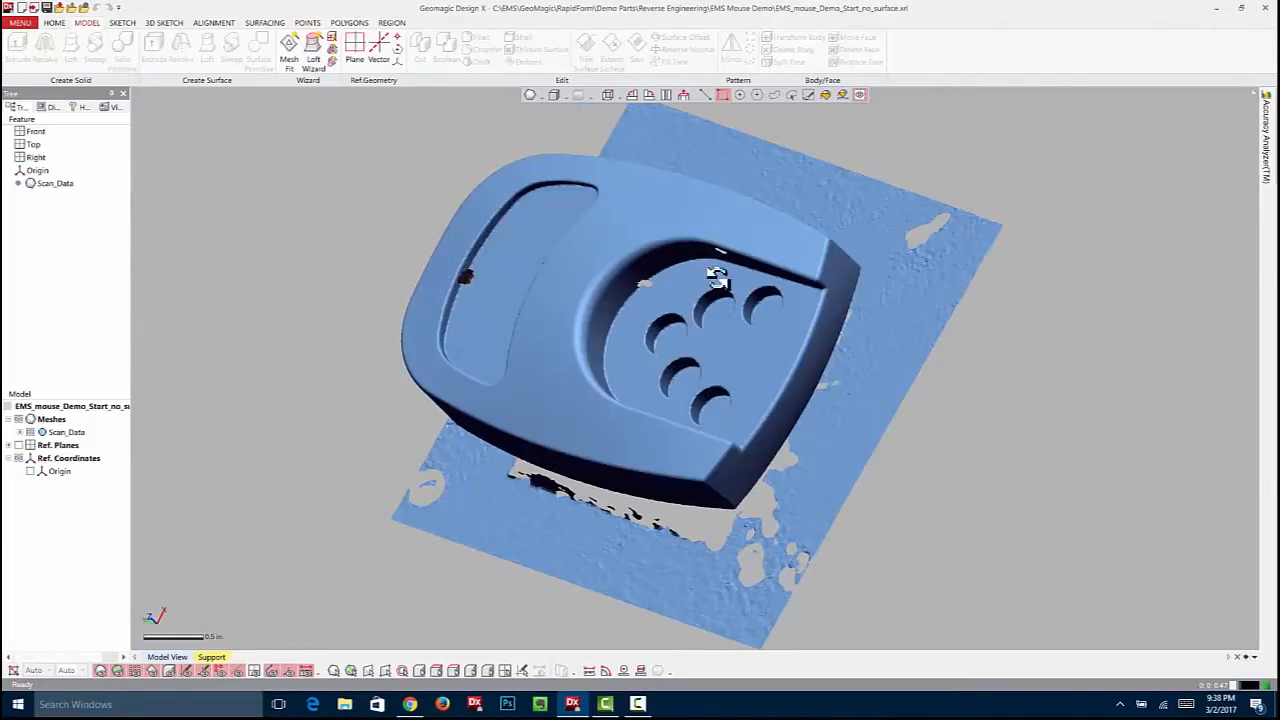
right_drag(588, 328, 606, 222)
right_drag(674, 320, 747, 335)
mouse_move(542, 296)
right_down()
mouse_move(619, 405)
mouse_move(628, 468)
right_up()
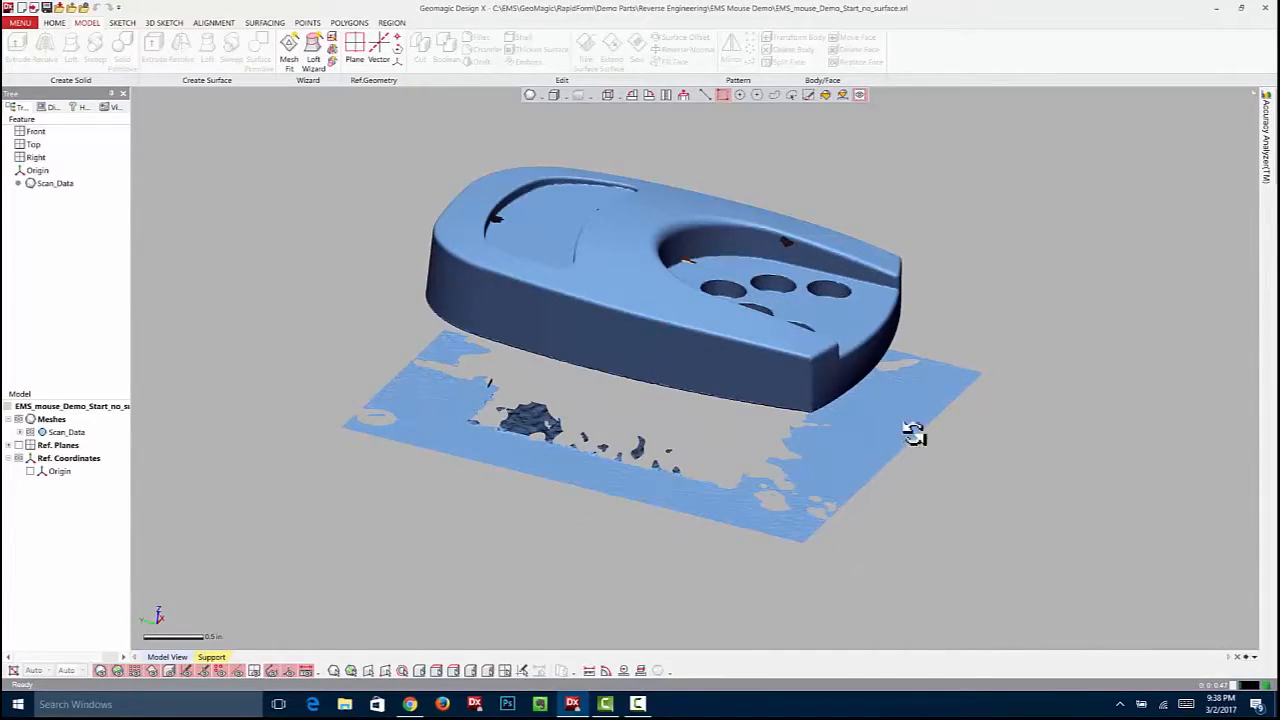
mouse_move(706, 443)
right_down()
mouse_move(609, 323)
mouse_move(663, 329)
mouse_move(657, 420)
mouse_move(491, 228)
right_up()
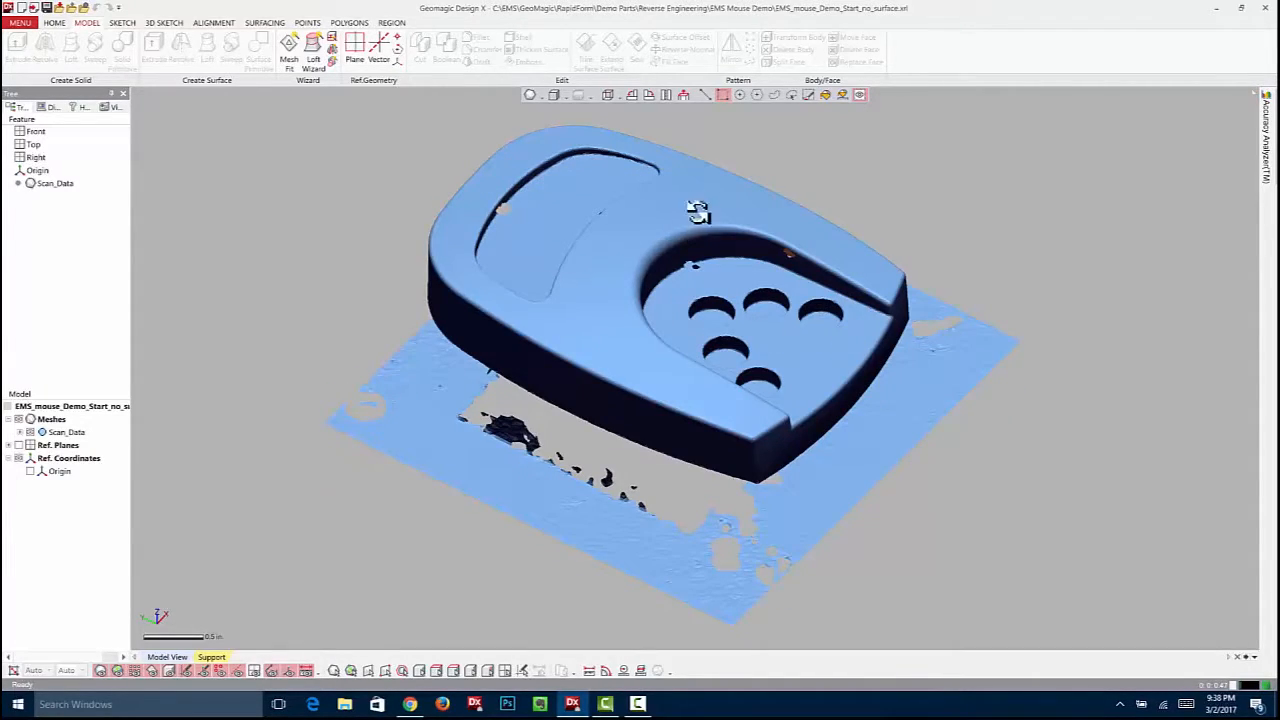
mouse_move(586, 386)
right_down()
mouse_move(629, 343)
mouse_move(615, 337)
right_up()
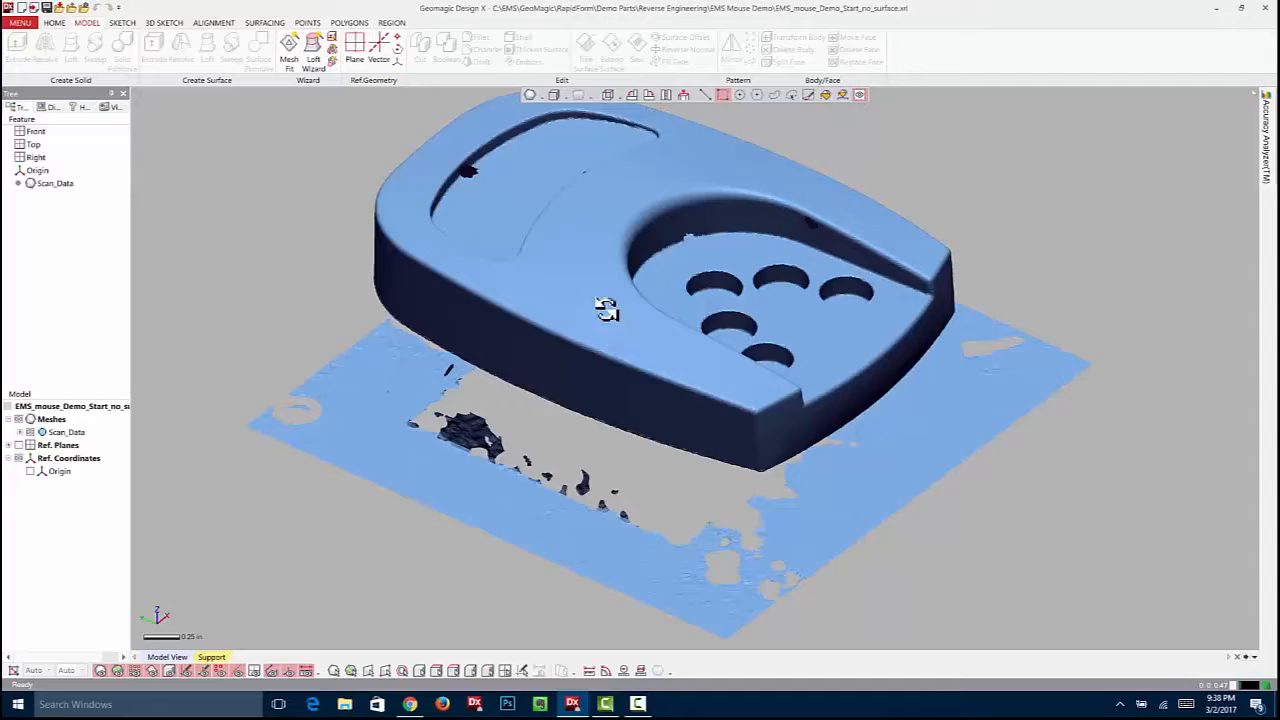
Display the scan mesh shaded with triangle edges and examine the triangulation on the top face, side wall and rounded edge
click(538, 94)
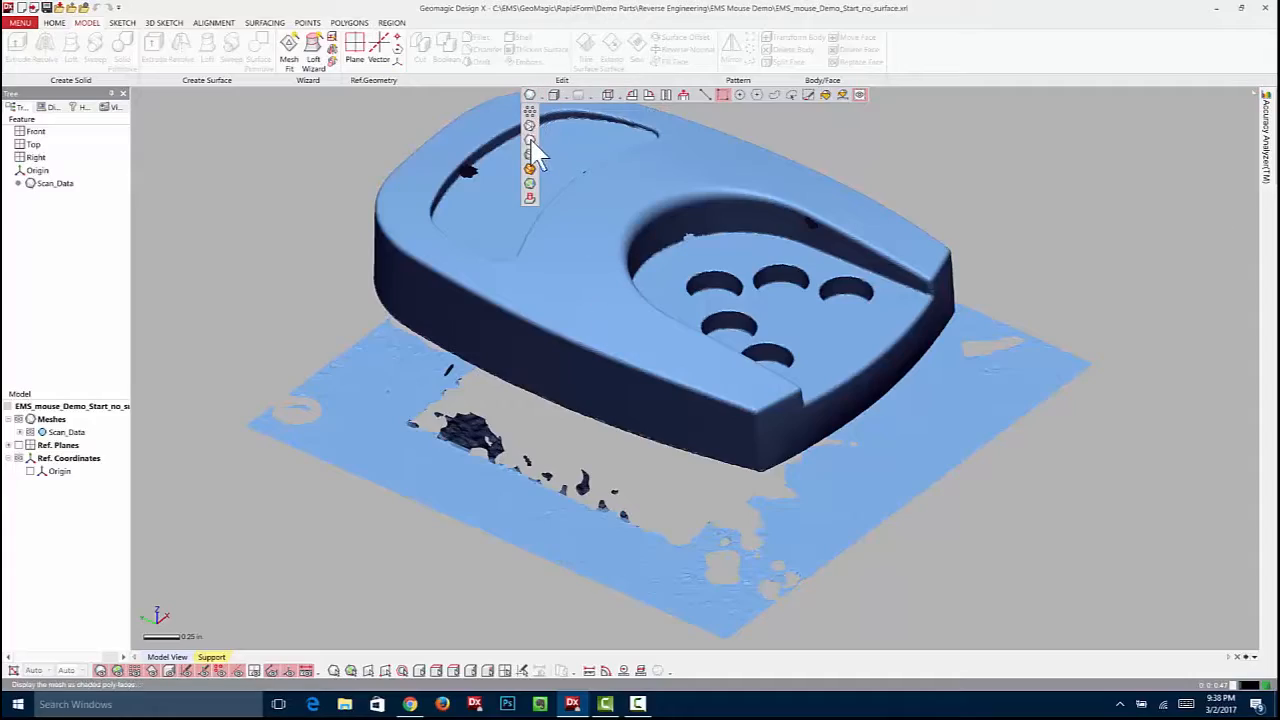
click(530, 168)
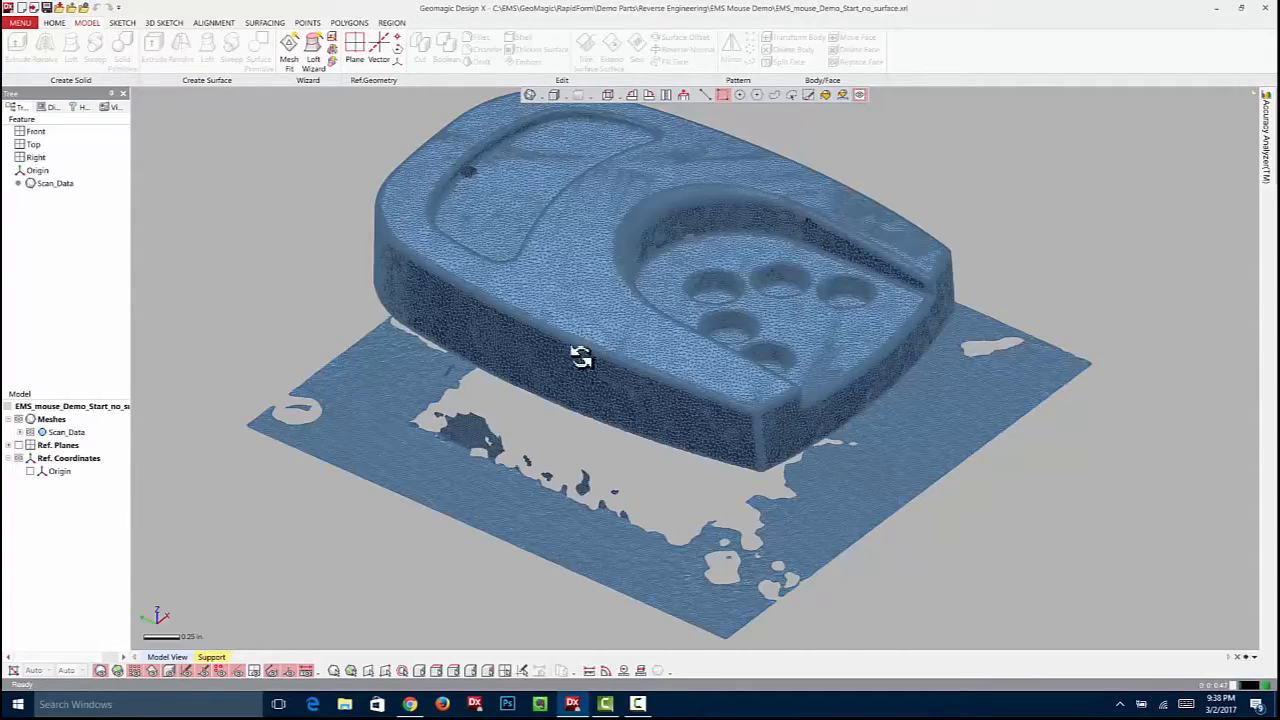
scroll(581, 358, up, 5)
right_drag(581, 358, 497, 386)
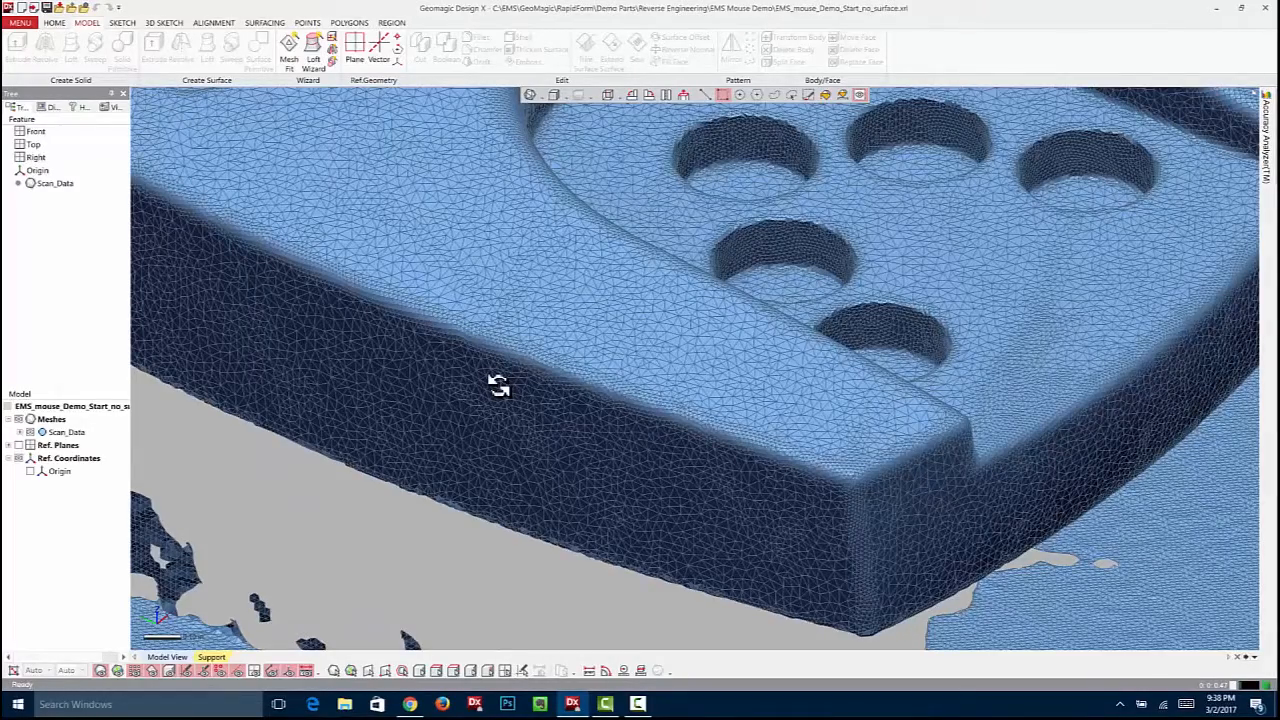
mouse_move(477, 369)
ctrl+right_down()
mouse_move(651, 429)
mouse_move(655, 443)
mouse_move(651, 423)
mouse_move(614, 414)
mouse_move(547, 363)
mouse_move(543, 320)
mouse_move(531, 363)
mouse_move(644, 340)
mouse_move(594, 329)
ctrl+right_up()
mouse_move(549, 391)
right_down()
mouse_move(574, 306)
mouse_move(590, 361)
right_up()
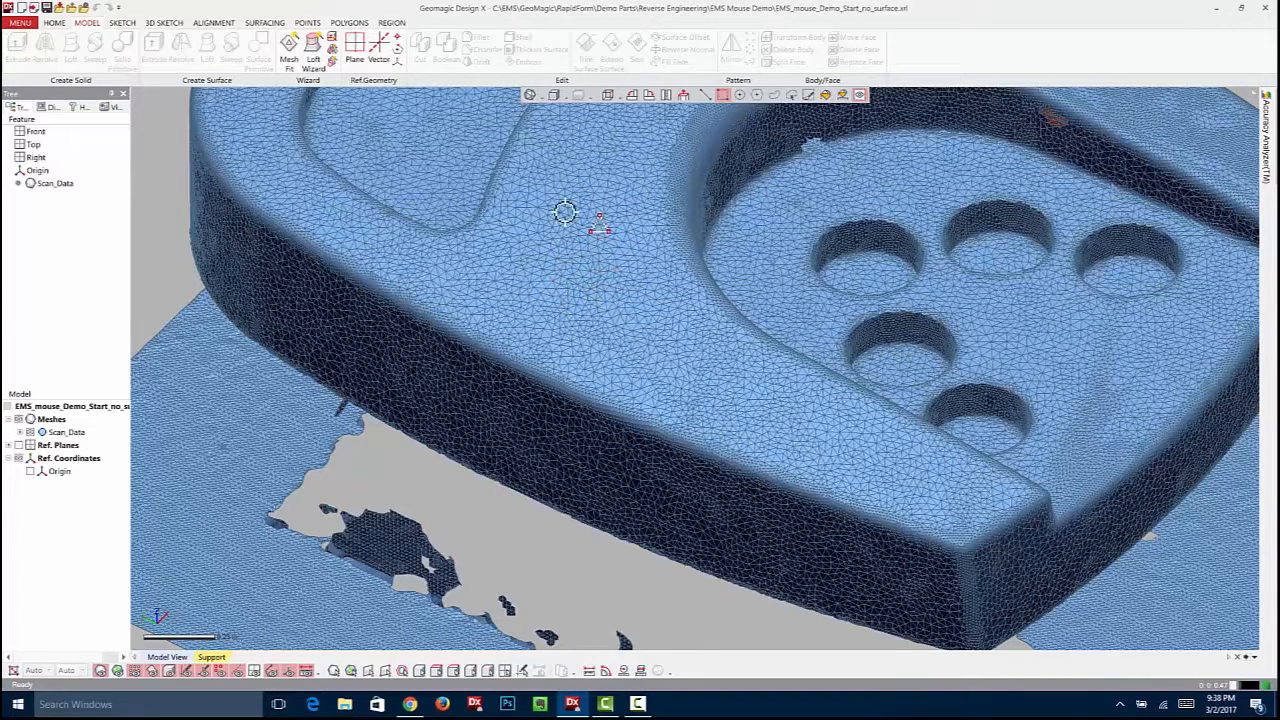
mouse_move(560, 357)
right_down()
mouse_move(526, 349)
mouse_move(563, 352)
mouse_move(583, 317)
mouse_move(566, 329)
mouse_move(526, 271)
mouse_move(514, 288)
right_up()
scroll(509, 305, up, 3)
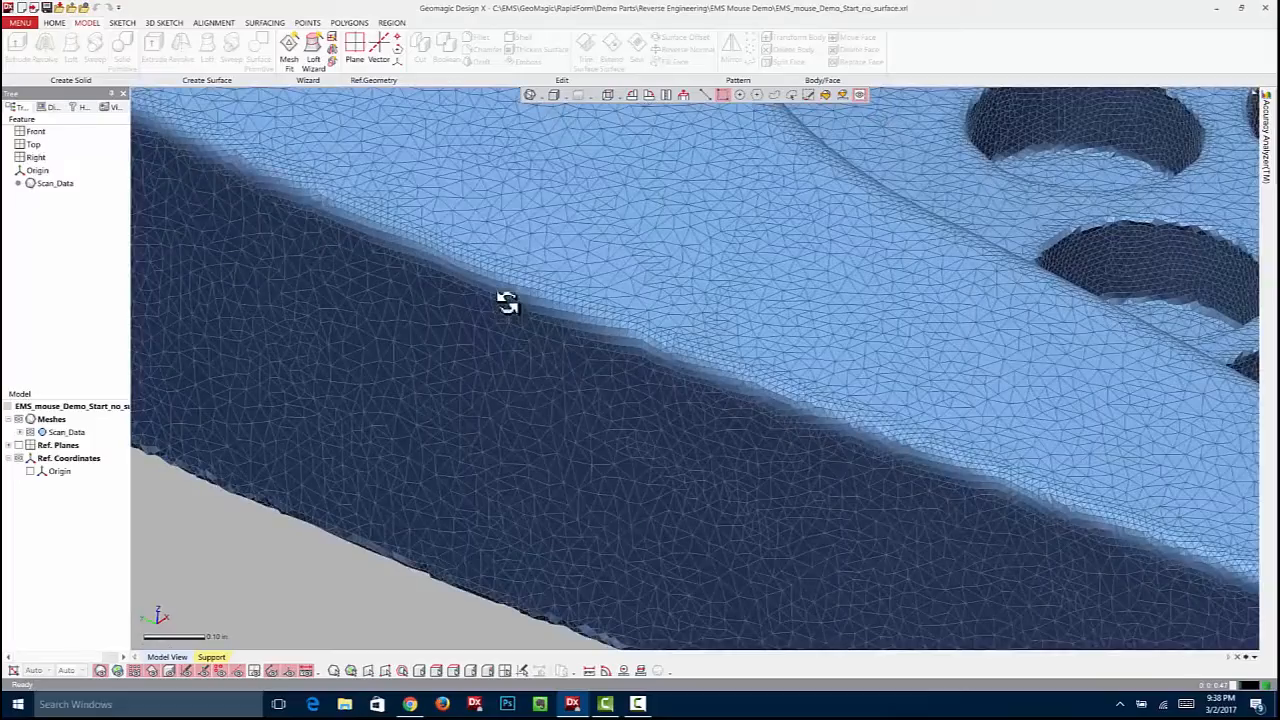
scroll(517, 320, down, 3)
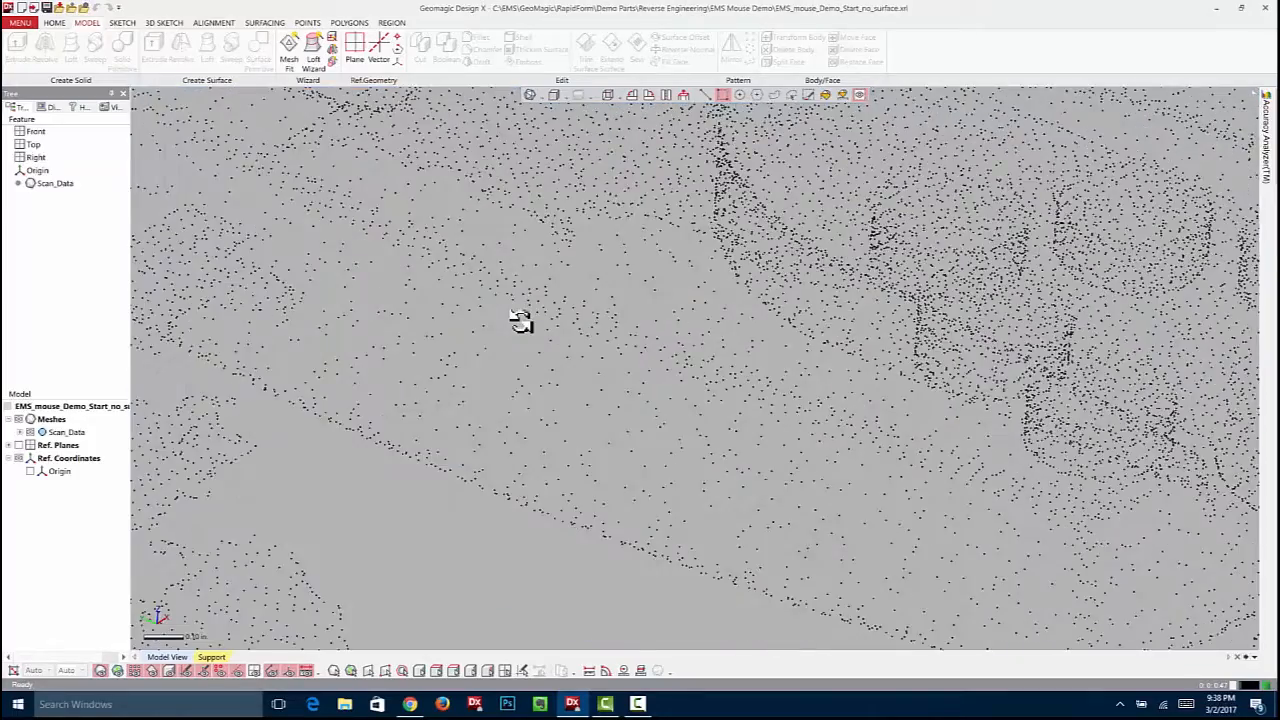
scroll(520, 321, down, 1)
right_drag(574, 300, 598, 328)
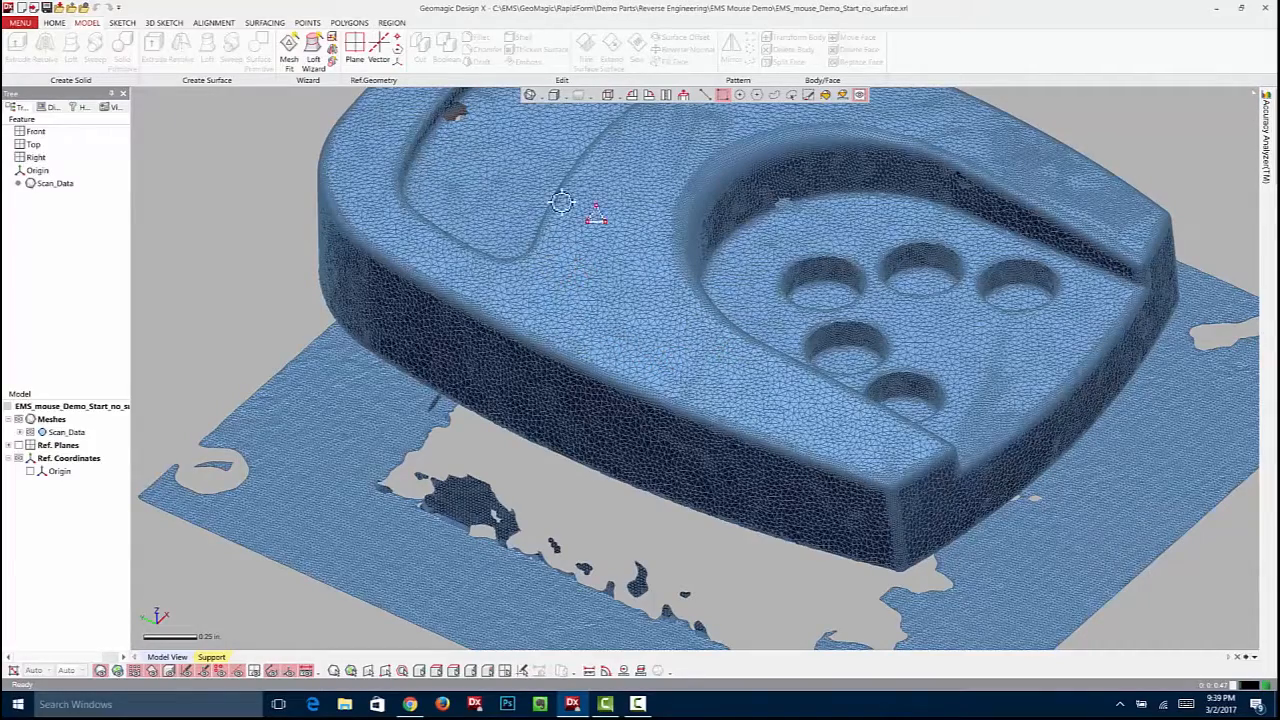
Return the scan mesh to plain shaded display without edges and bring the whole part into view
click(530, 95)
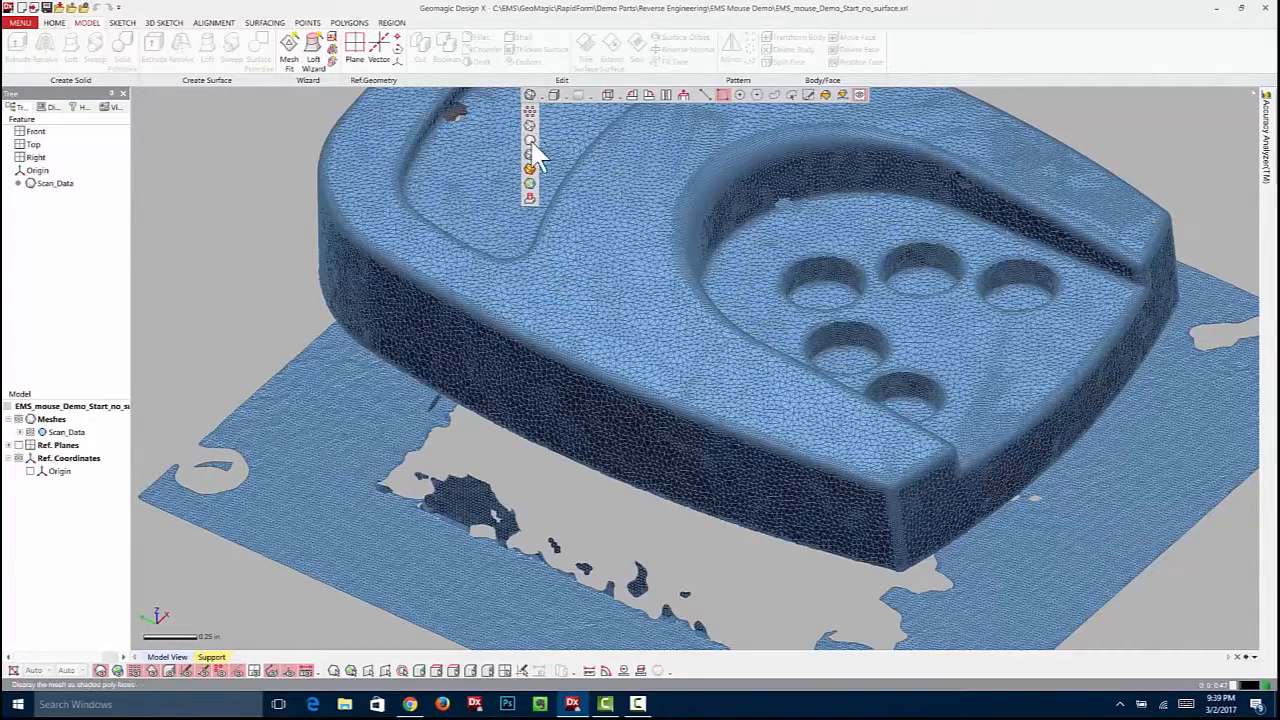
click(530, 140)
scroll(523, 321, down, 3)
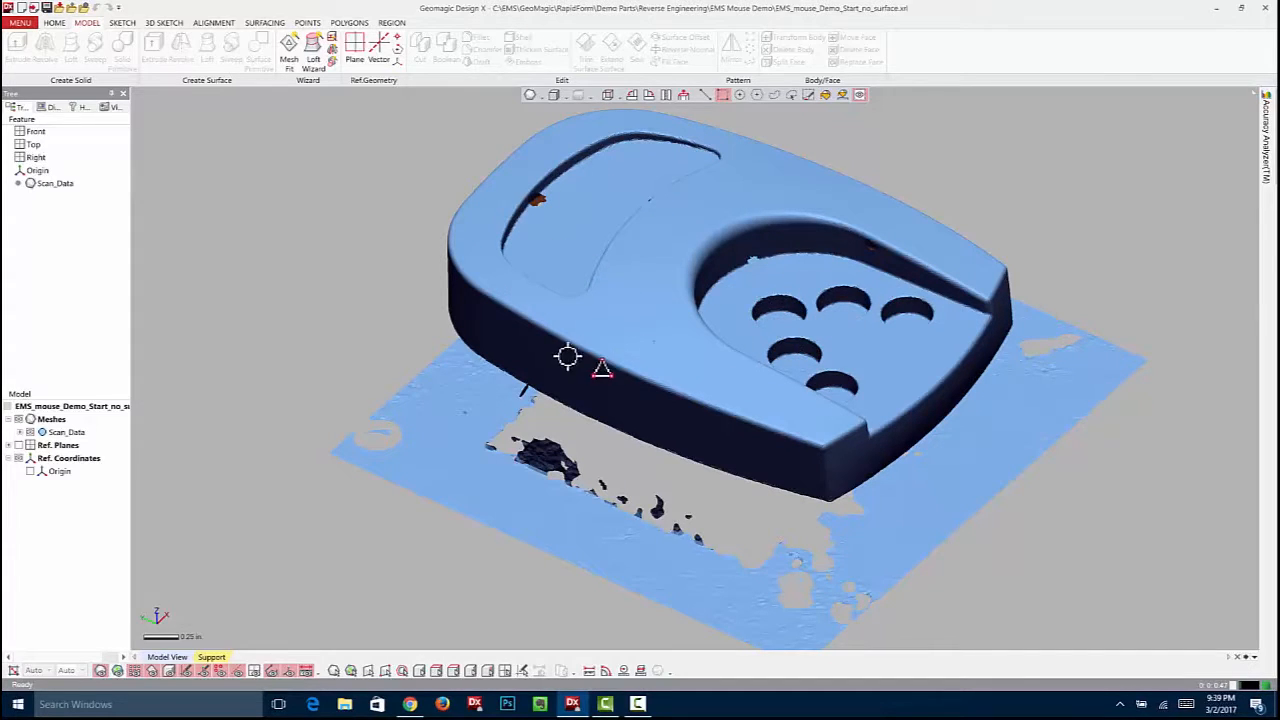
mouse_move(660, 308)
right_down()
mouse_move(685, 296)
mouse_move(688, 268)
mouse_move(606, 306)
right_up()
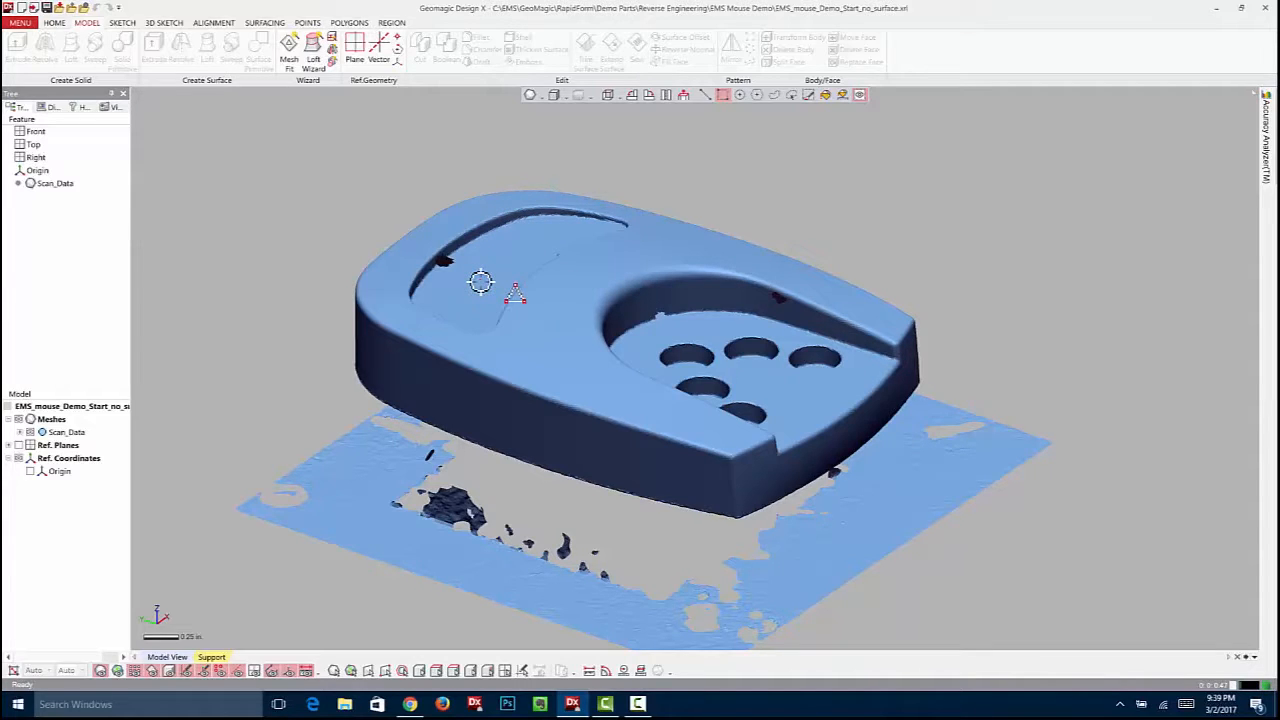
mouse_move(565, 244)
right_down()
mouse_move(586, 266)
mouse_move(572, 252)
right_up()
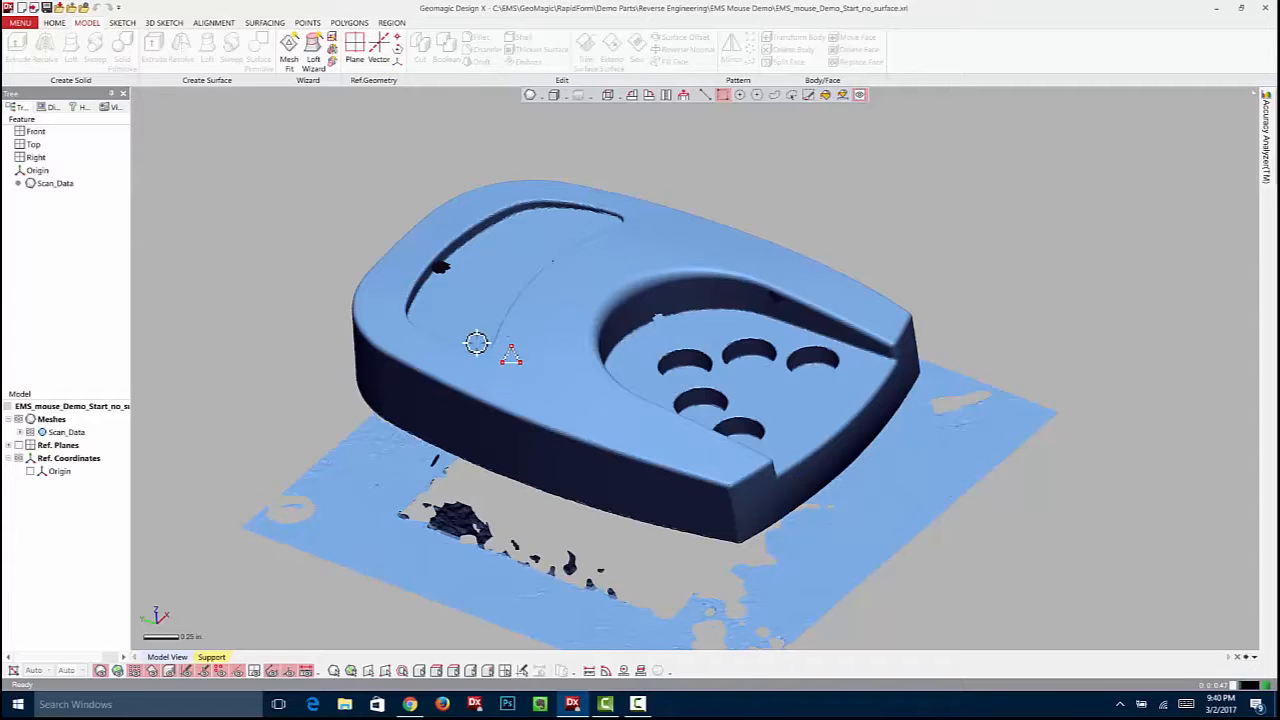
right_drag(485, 371, 491, 346)
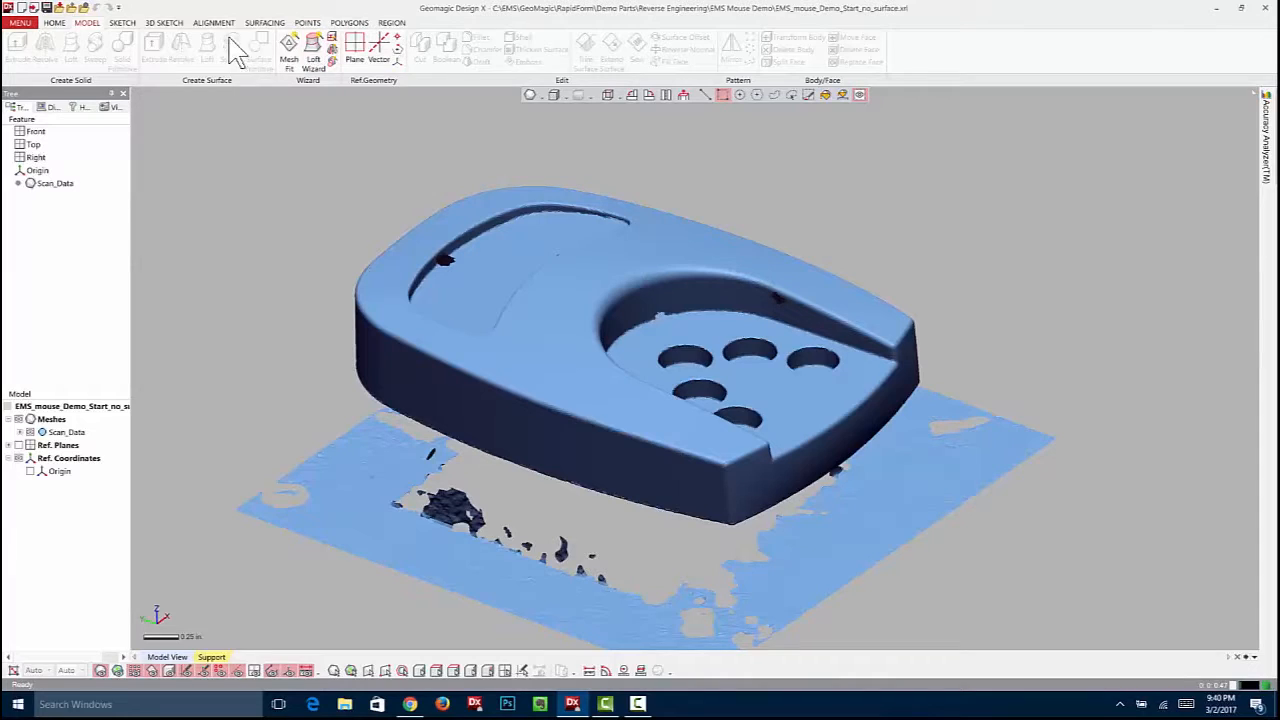
click(345, 23)
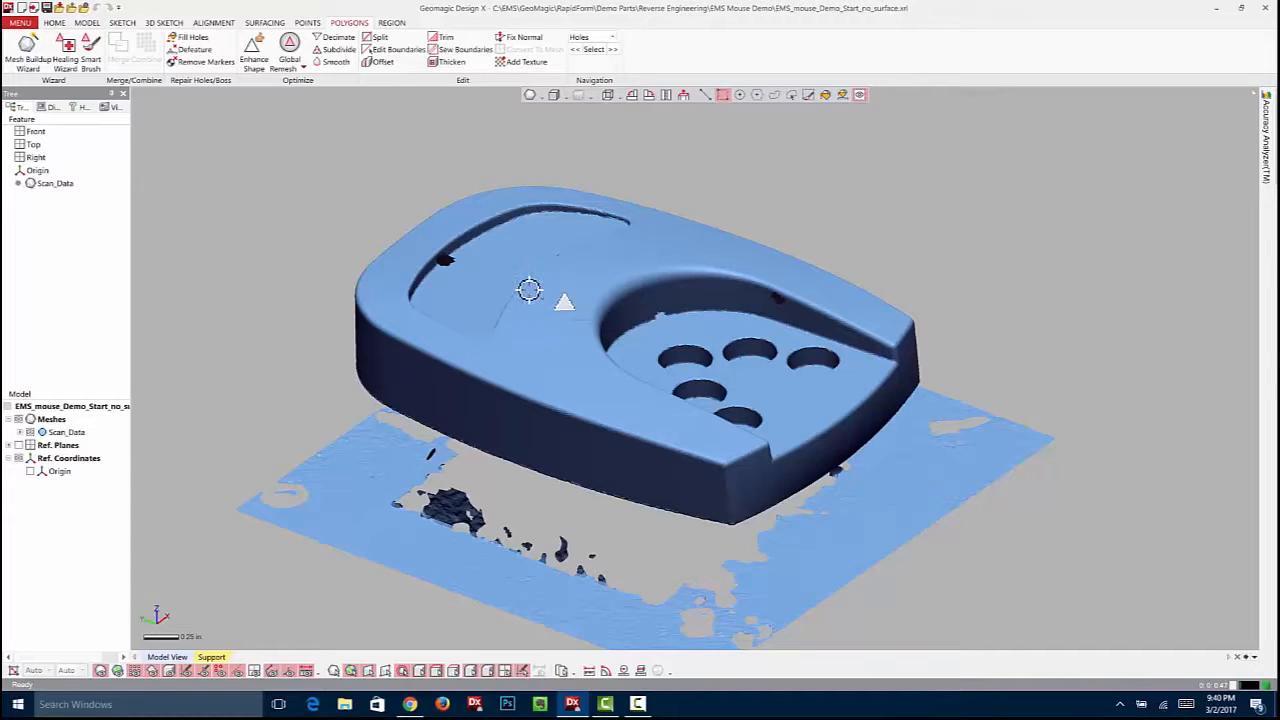
key(F10)
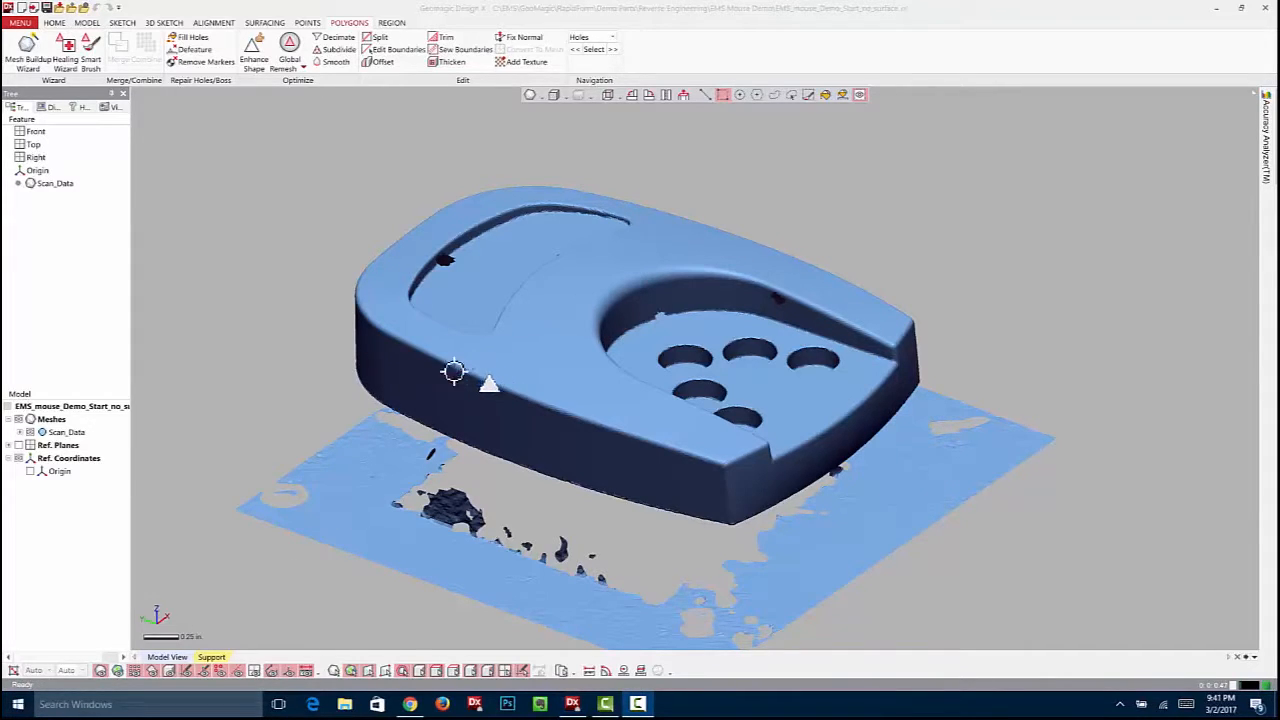
click(522, 352)
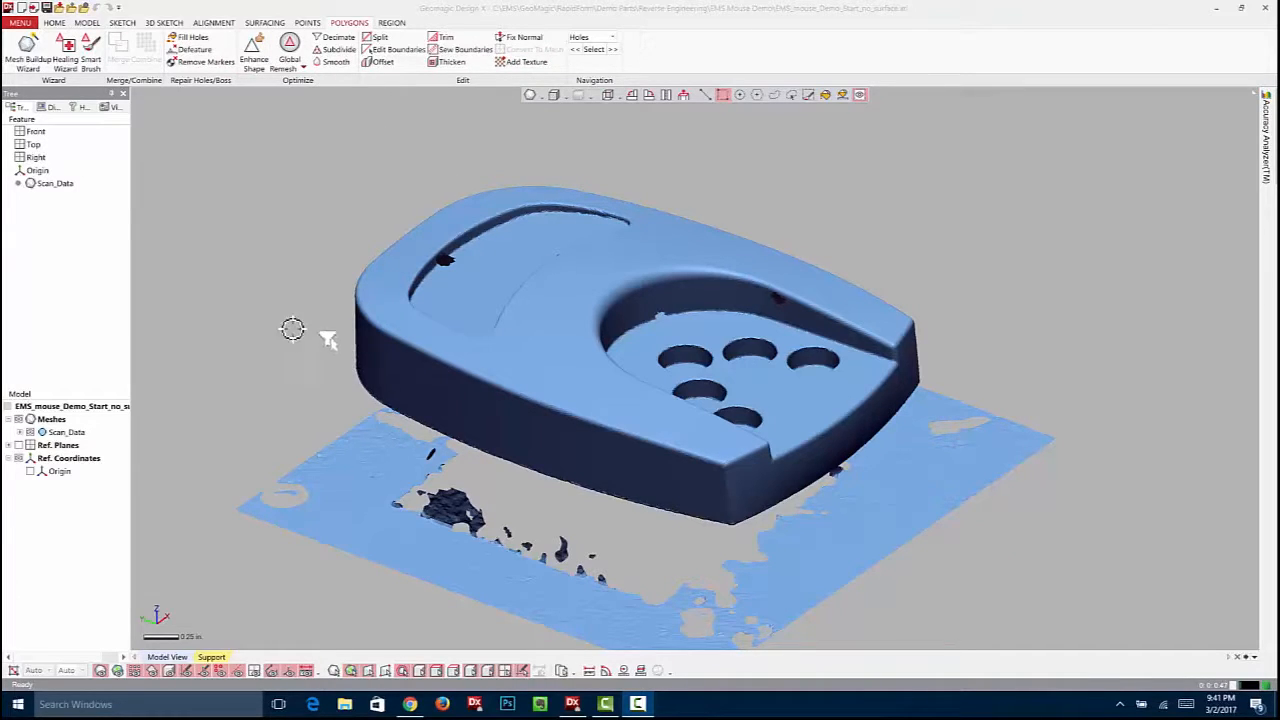
click(501, 397)
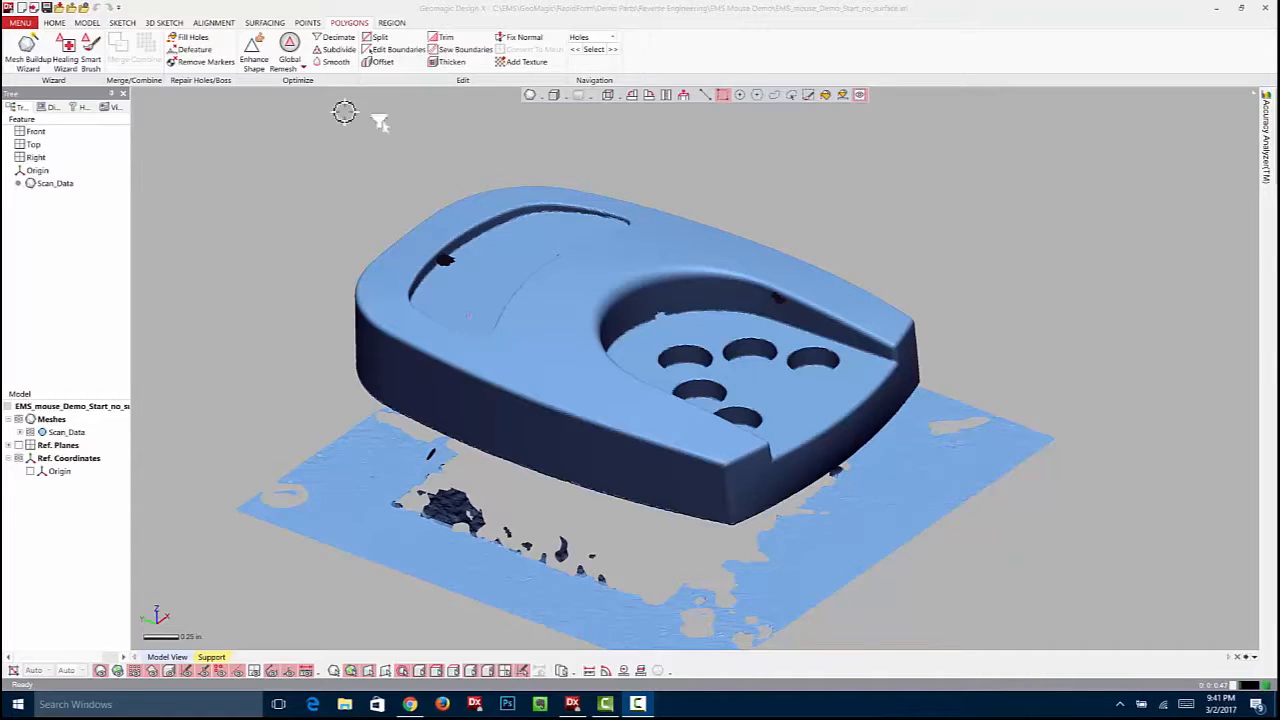
click(92, 23)
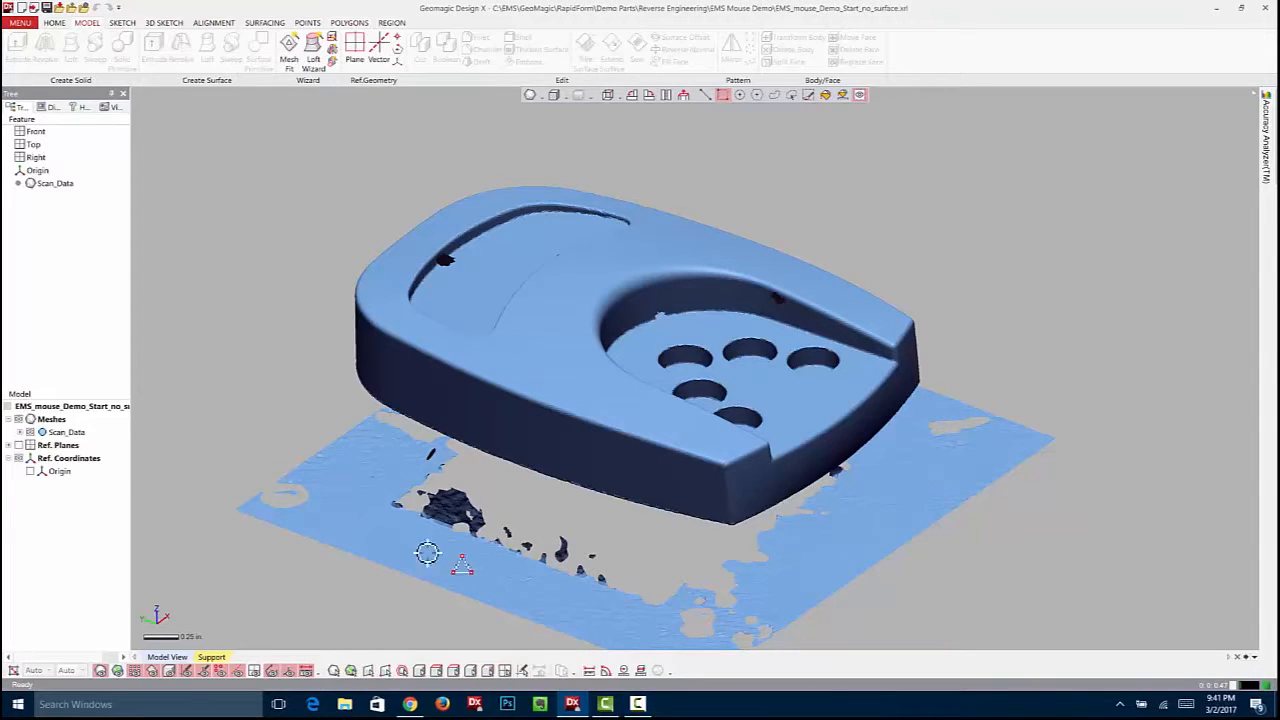
Show the Front, Top and Right reference planes and check the mesh's alignment to them in standard and angled views
click(253, 671)
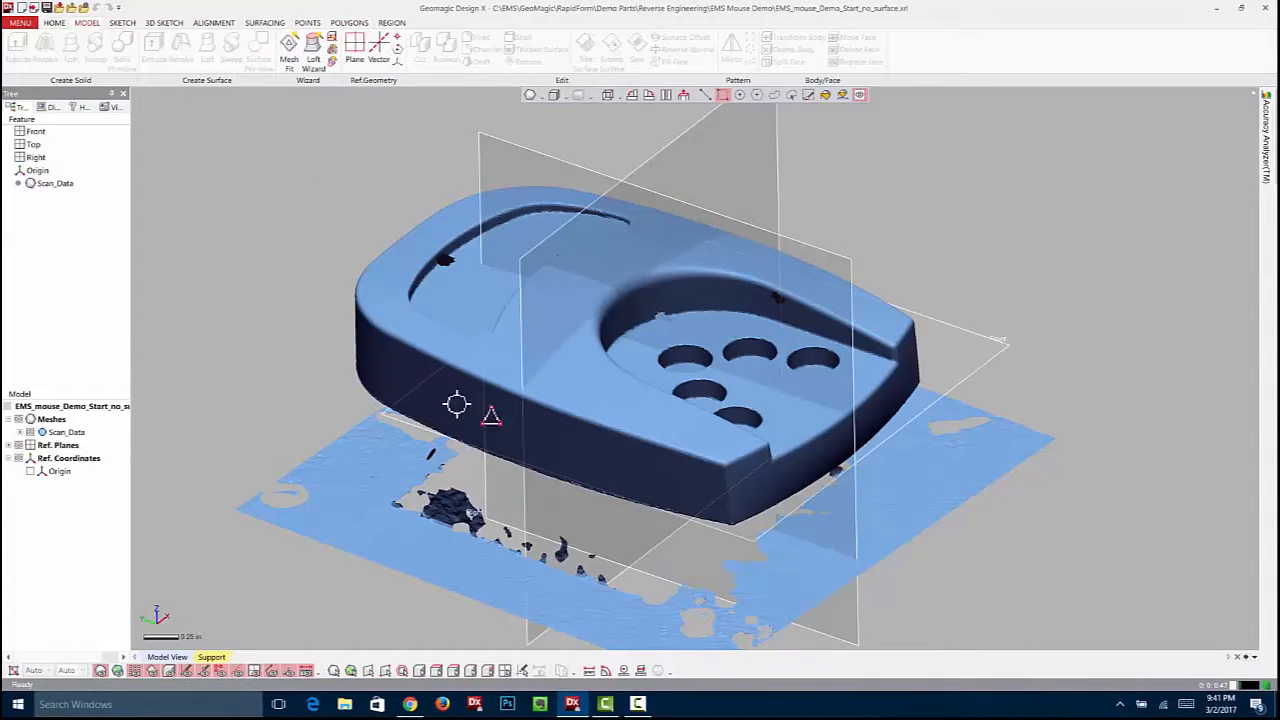
mouse_move(380, 468)
right_down()
mouse_move(542, 512)
mouse_move(651, 409)
mouse_move(617, 440)
mouse_move(721, 416)
mouse_move(594, 443)
right_up()
click(214, 23)
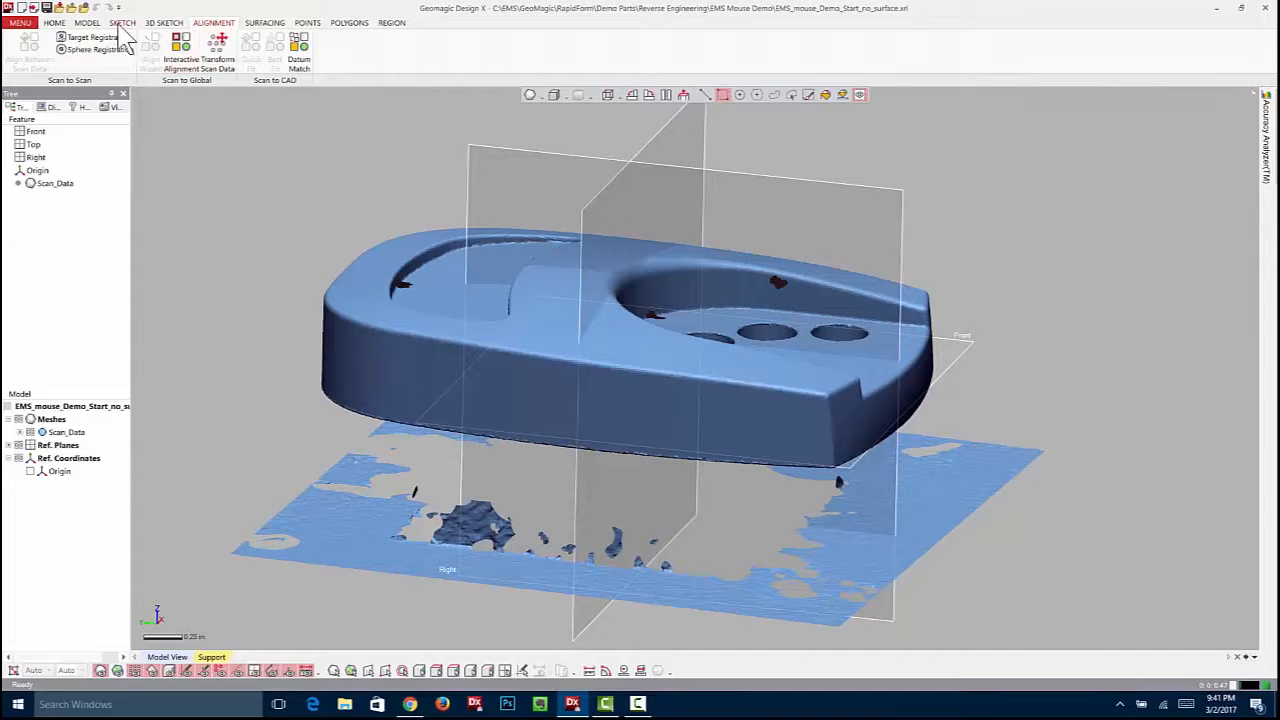
click(87, 22)
click(608, 95)
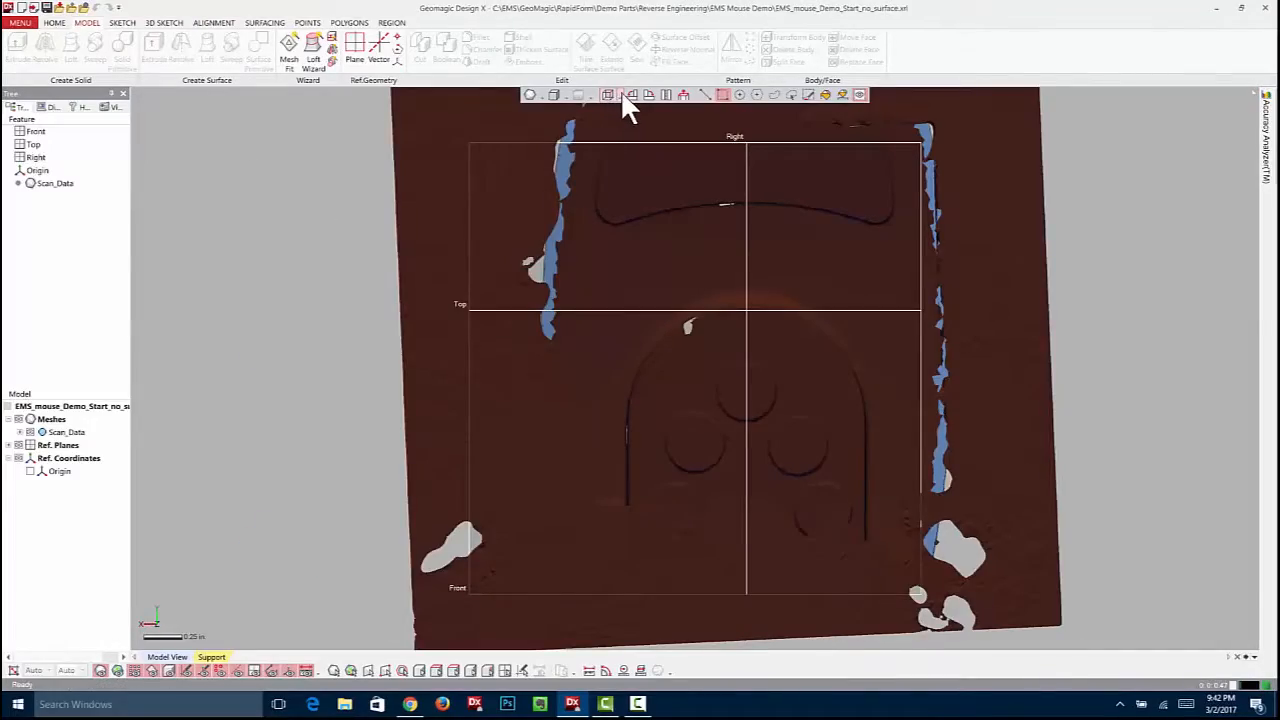
click(620, 92)
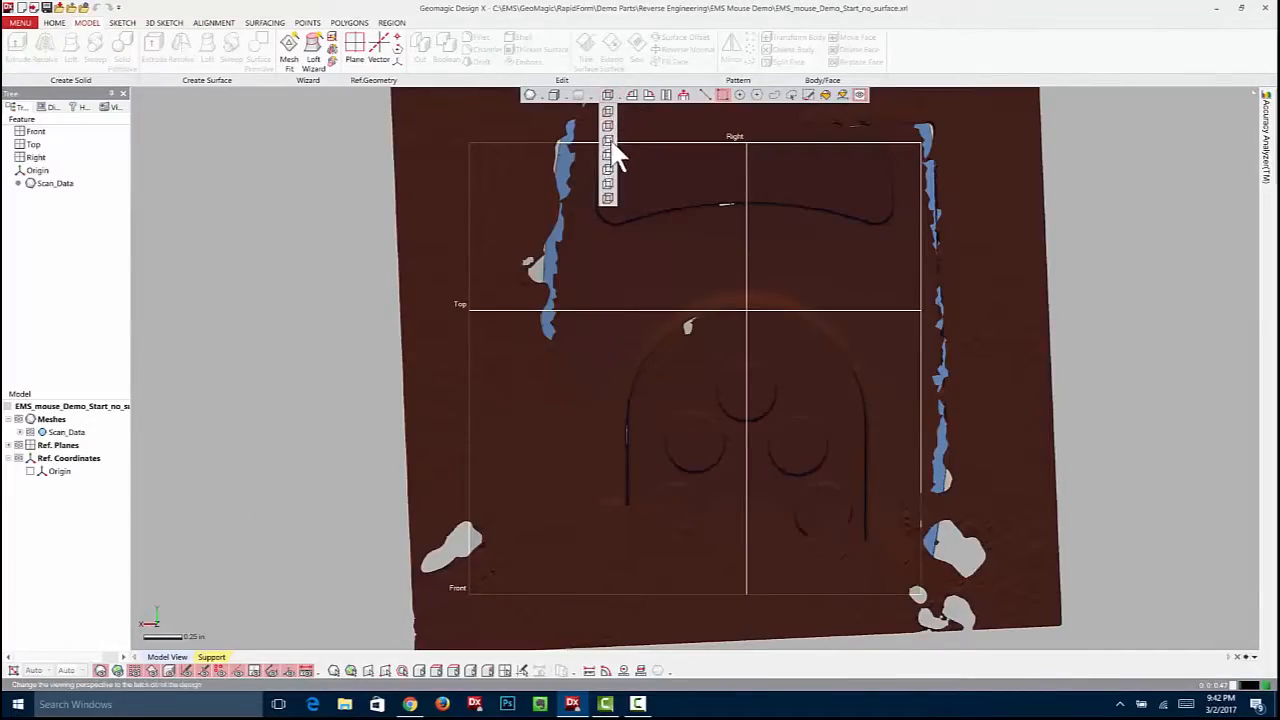
click(607, 140)
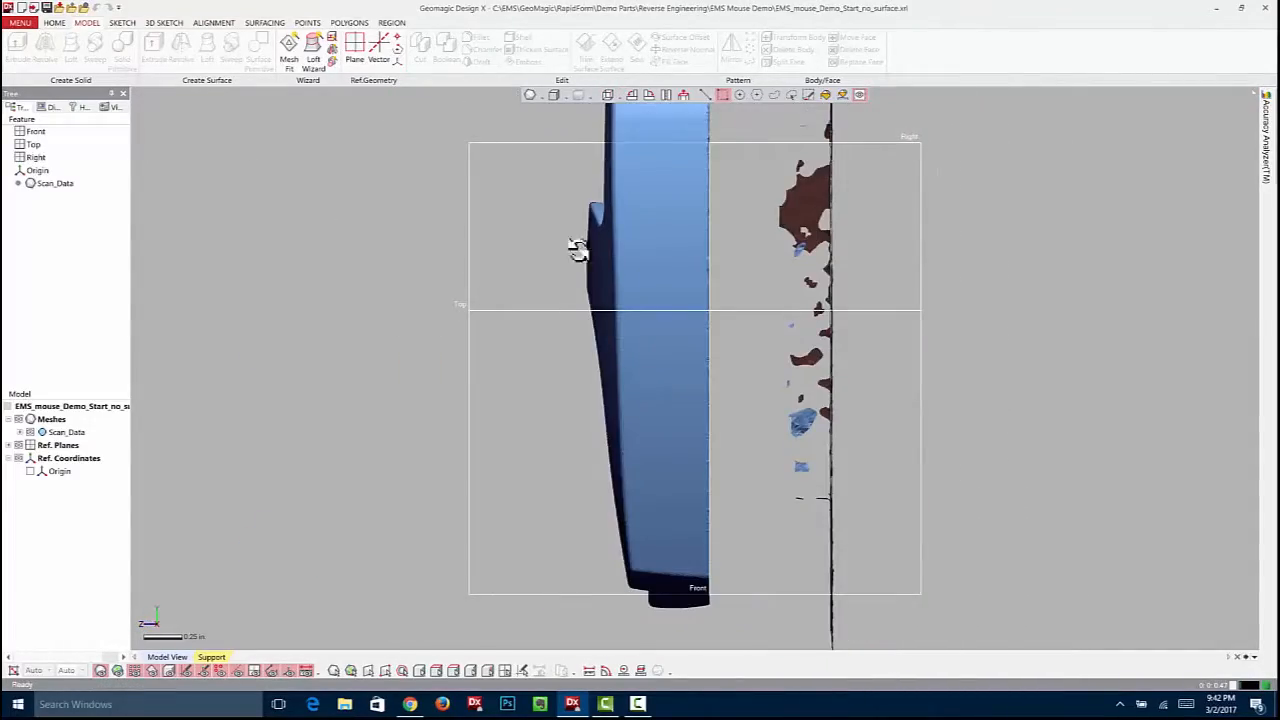
right_drag(560, 503, 820, 523)
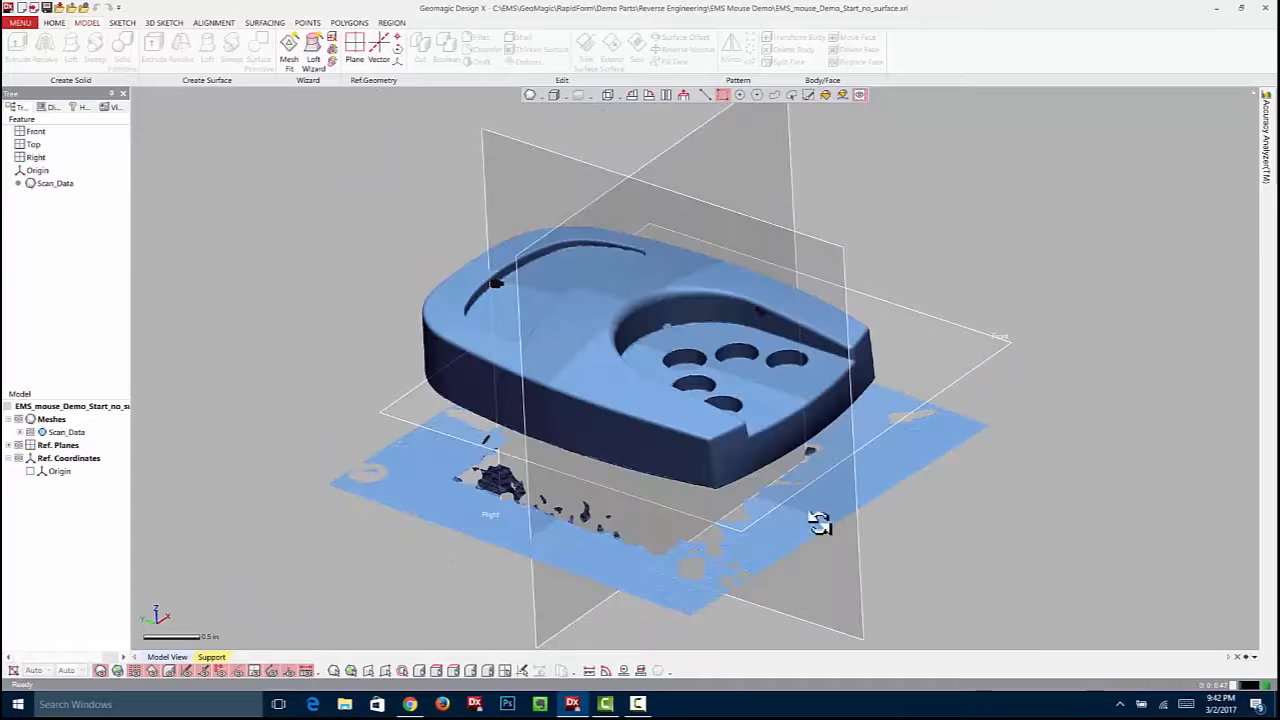
Auto-segment the scan mesh into regions at sensitivity 26 with same primitive shapes merged, and hide the reference planes
click(392, 23)
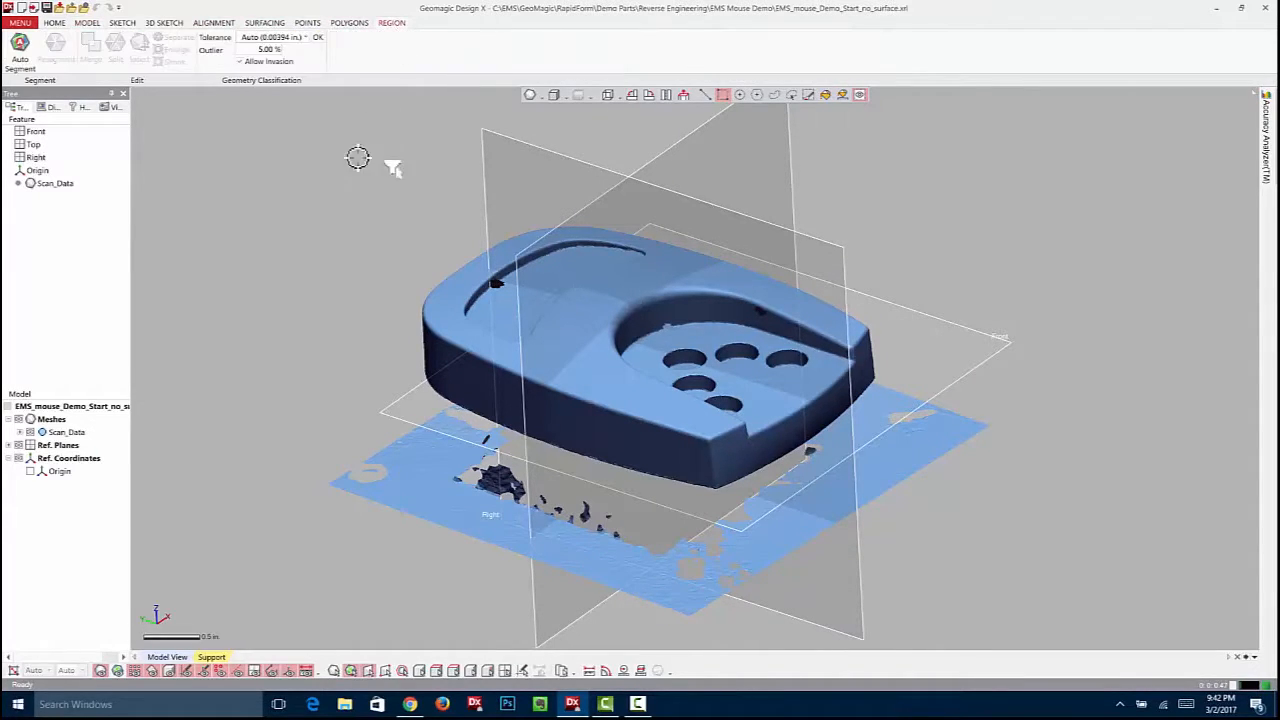
click(19, 50)
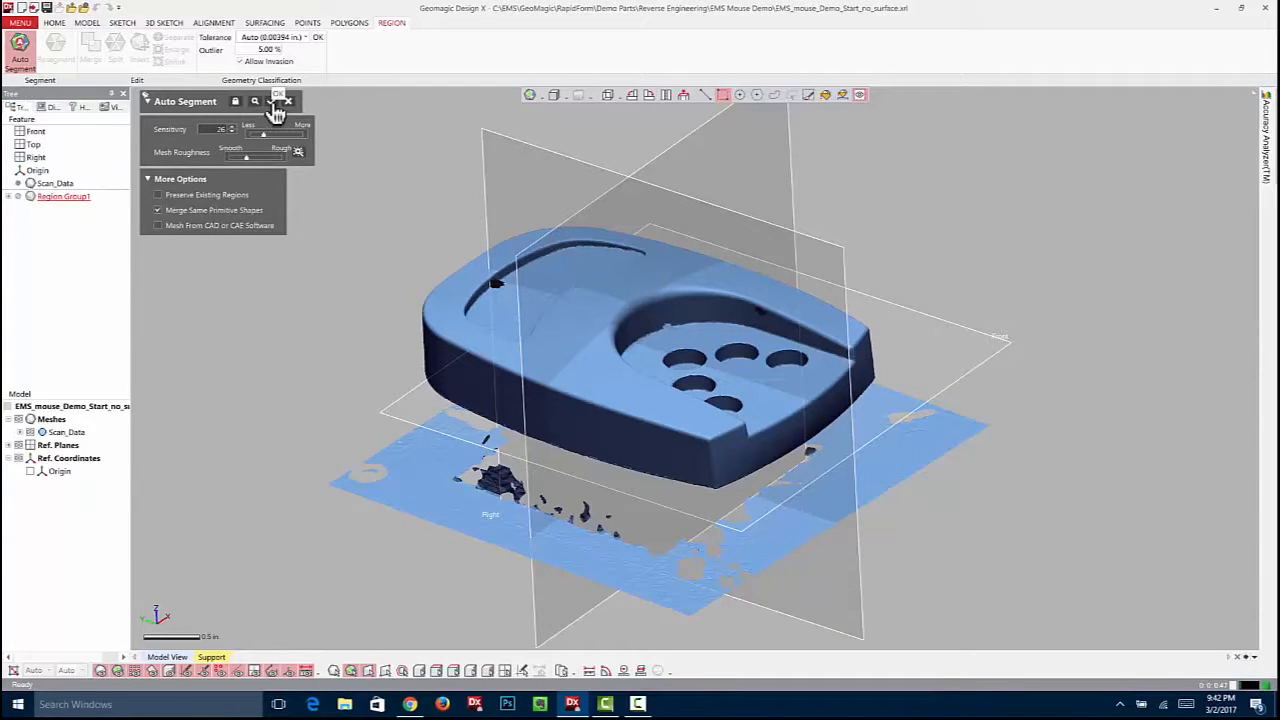
click(273, 102)
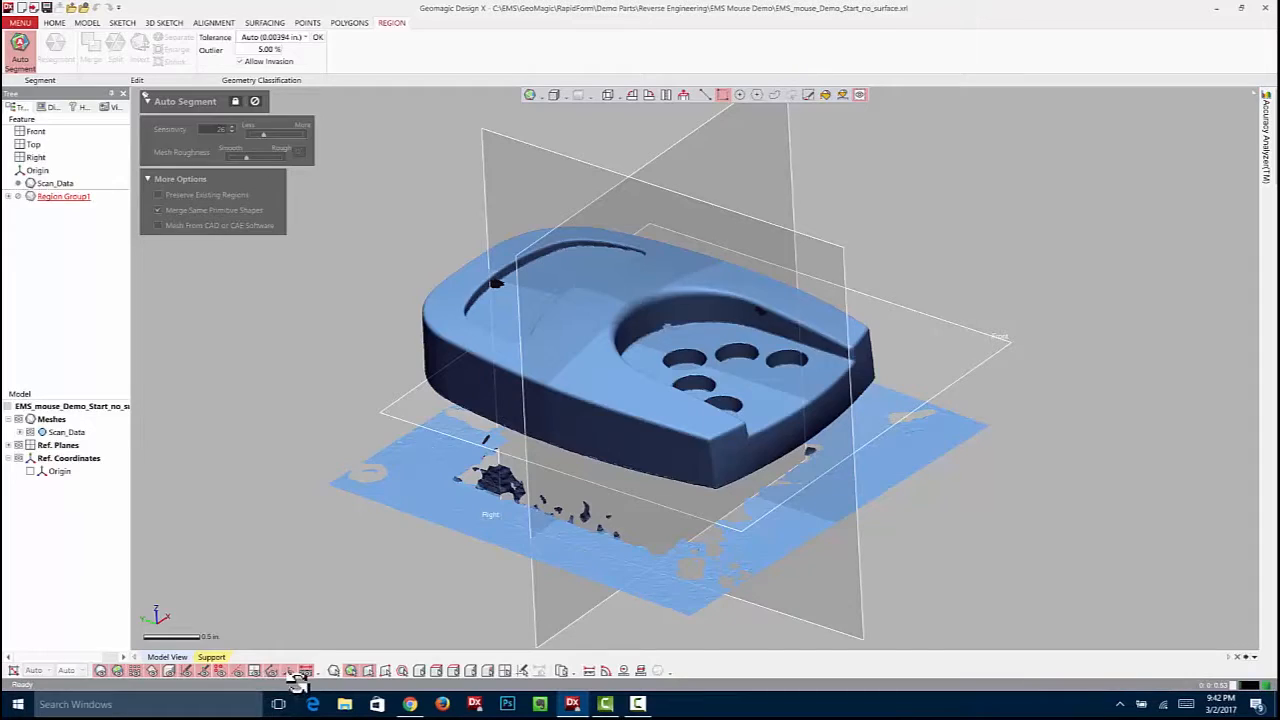
click(254, 670)
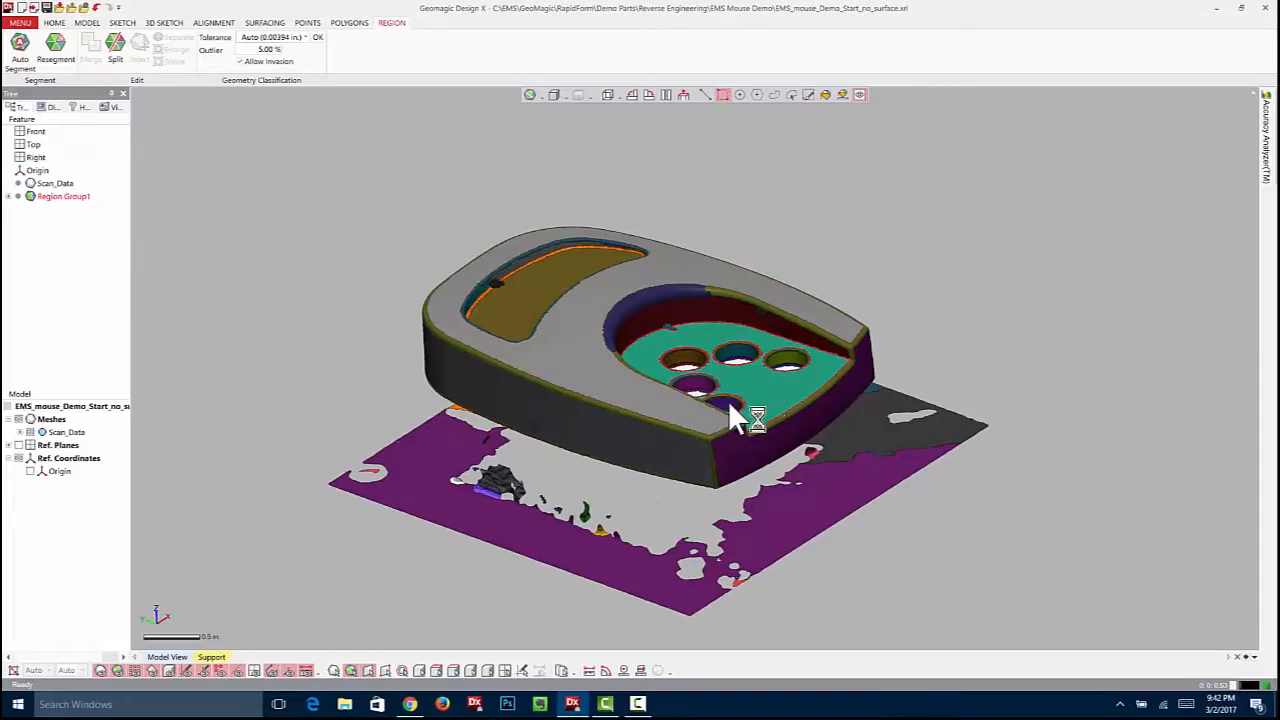
Examine the coloured regions on the mouse mesh from several angles and compare them with the plain mesh
click(600, 345)
mouse_move(589, 370)
right_down()
mouse_move(670, 470)
mouse_move(674, 374)
mouse_move(612, 425)
mouse_move(740, 471)
mouse_move(631, 488)
mouse_move(703, 366)
right_up()
scroll(640, 456, up, 2)
scroll(620, 443, down, 3)
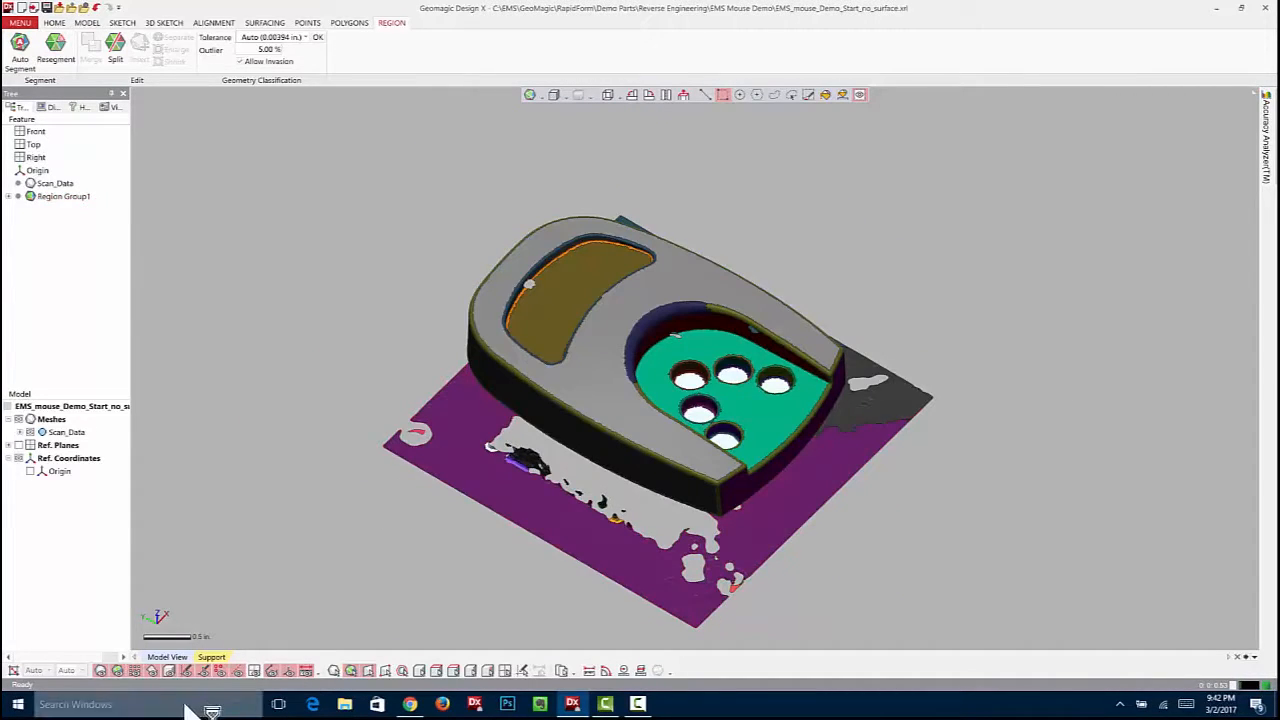
click(117, 670)
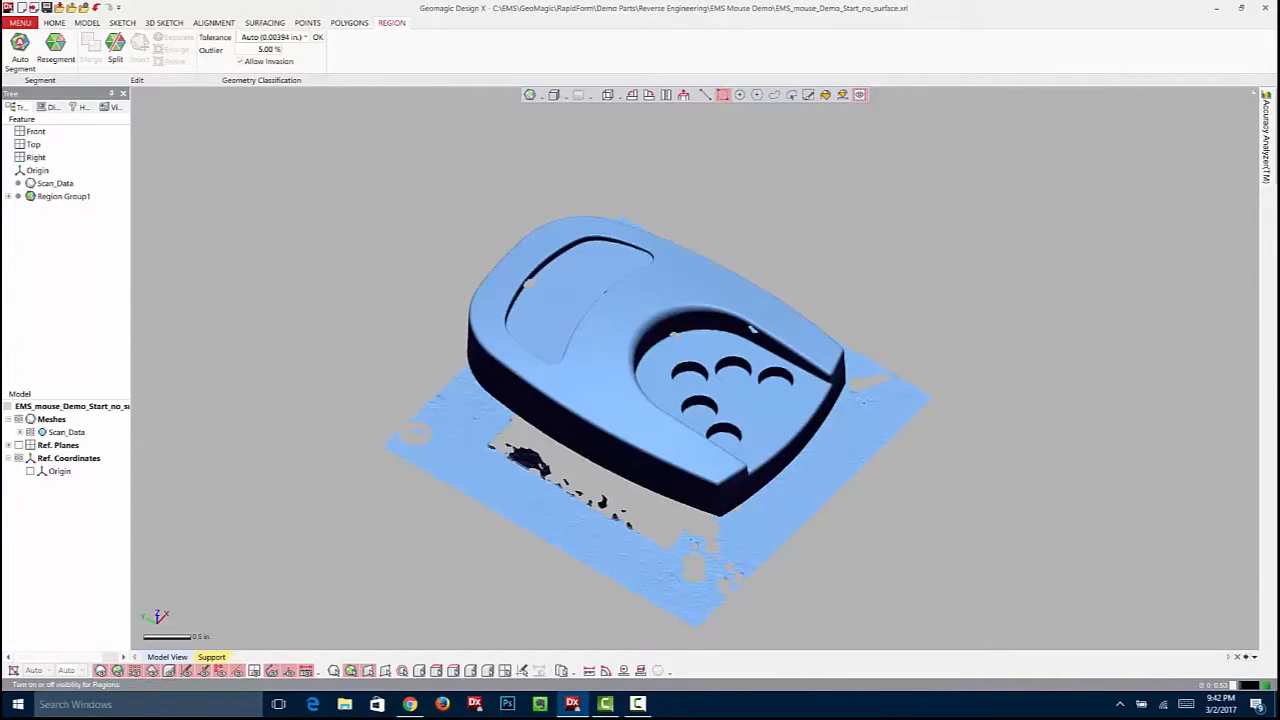
click(117, 670)
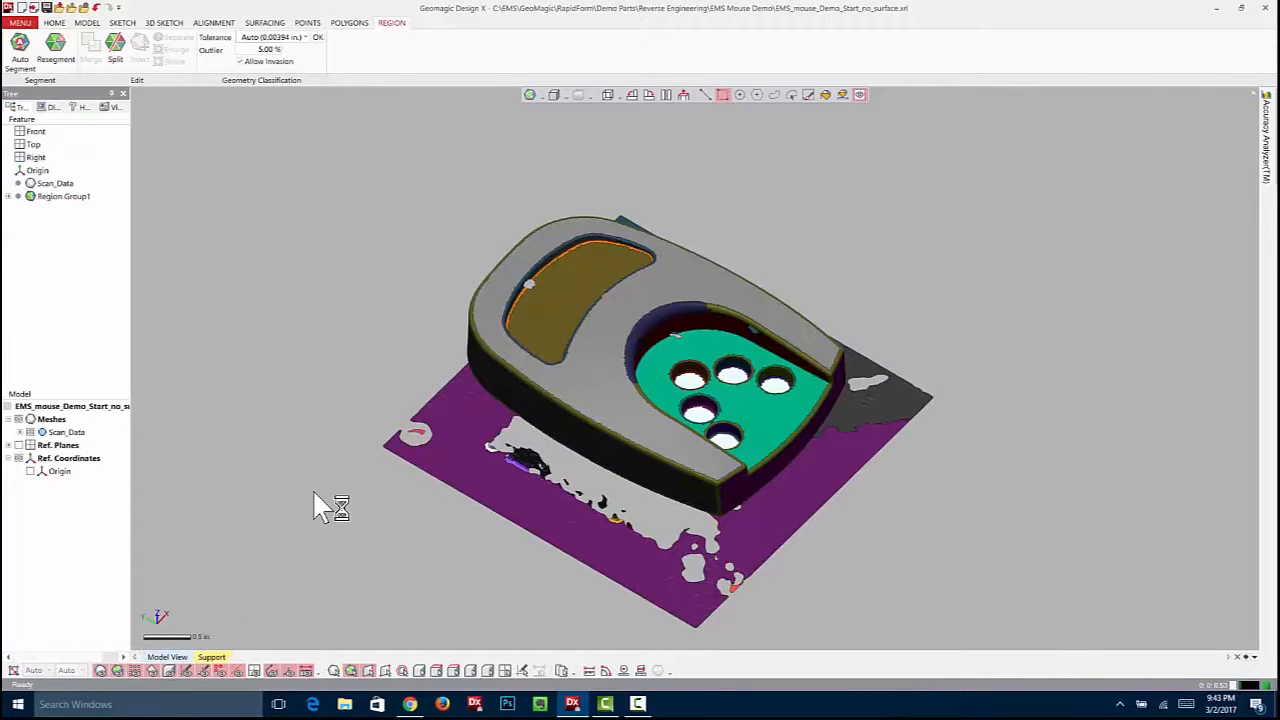
click(545, 368)
mouse_move(658, 400)
right_down()
mouse_move(680, 334)
mouse_move(635, 356)
mouse_move(700, 349)
mouse_move(614, 351)
right_up()
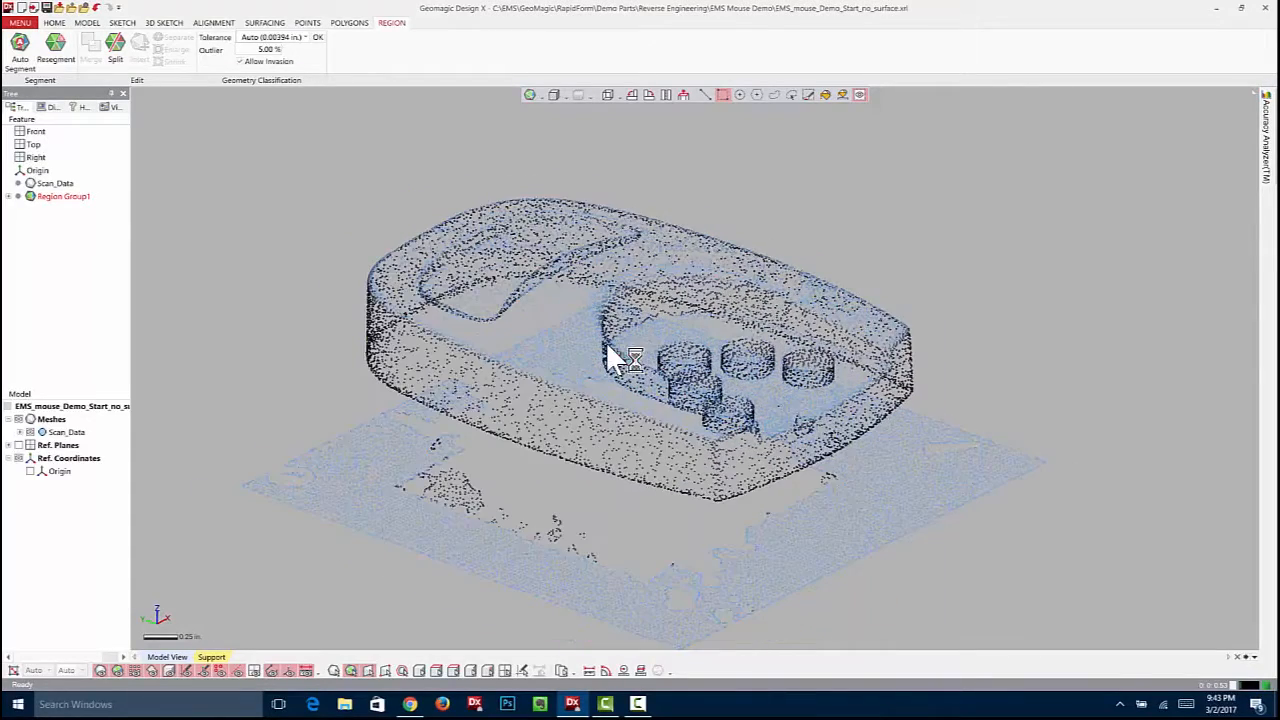
Show the reference planes and start a planar mesh sketch with the Front plane as its base plane
click(256, 671)
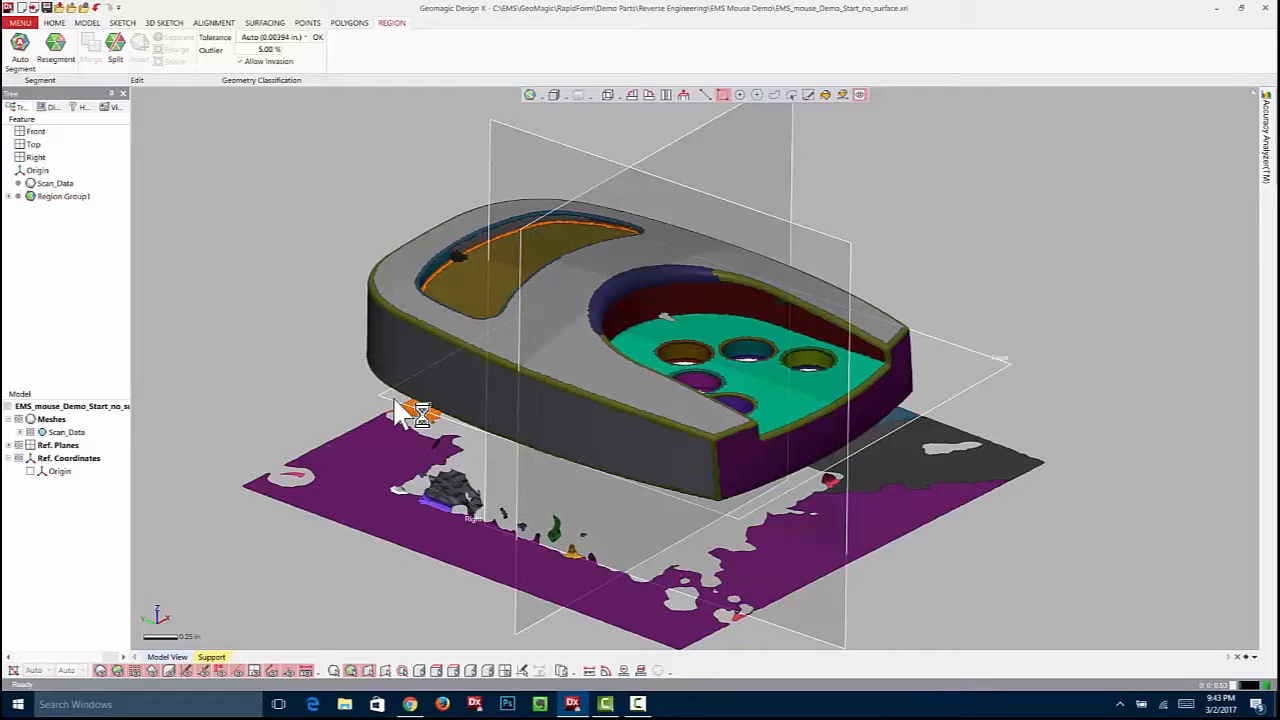
click(124, 23)
click(24, 46)
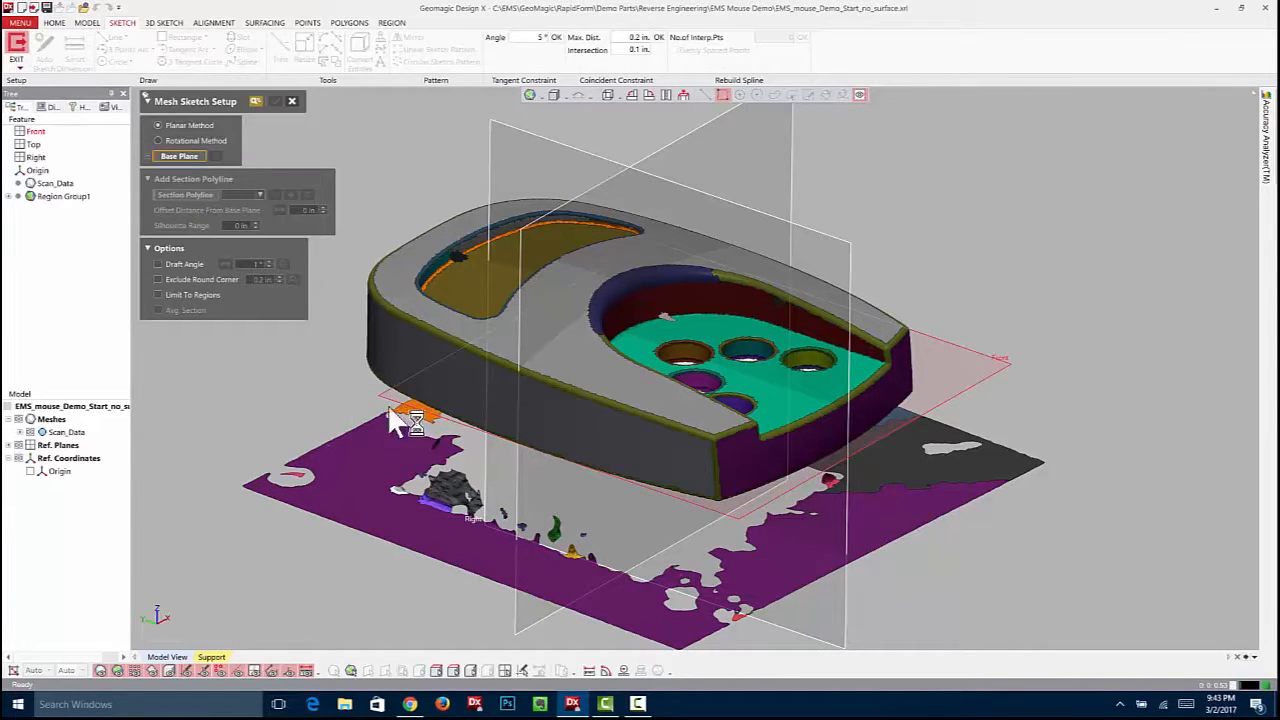
click(255, 422)
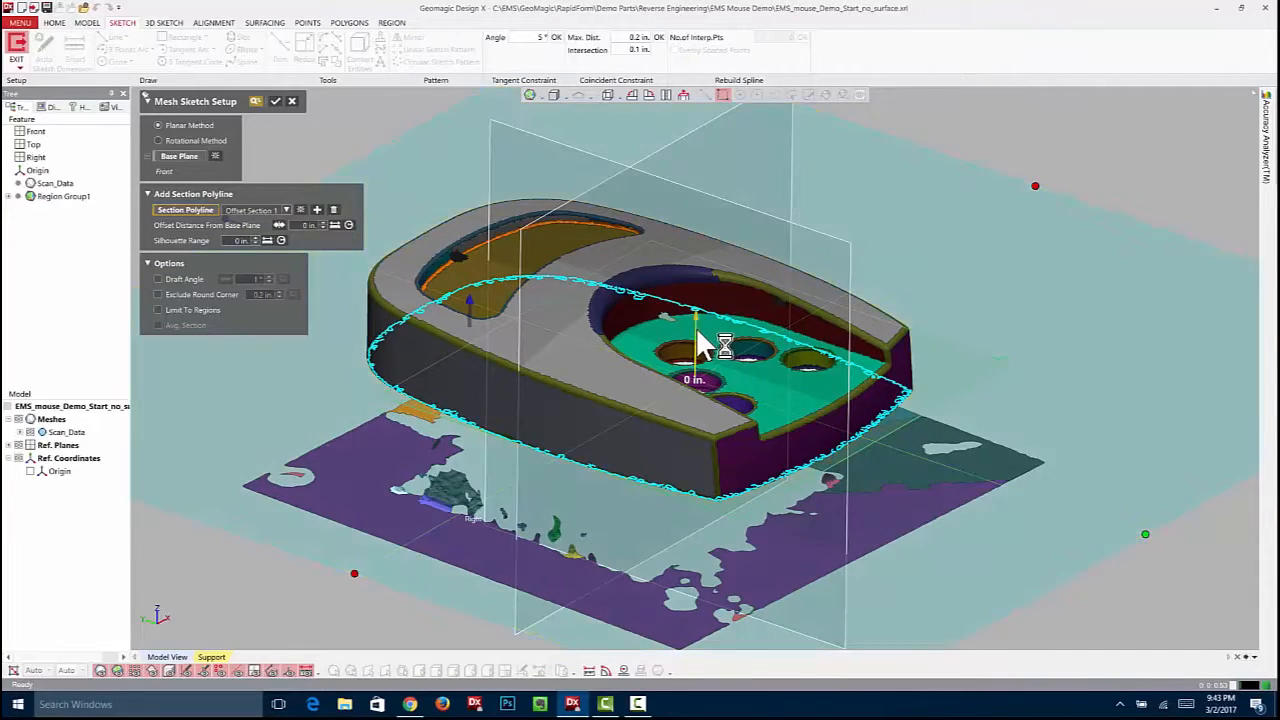
Offset the section polyline 0.02 in from the base plane, accept the mesh sketch setup and hide the meshes
mouse_move(698, 332)
mouse_down()
mouse_move(701, 280)
mouse_move(710, 326)
mouse_up()
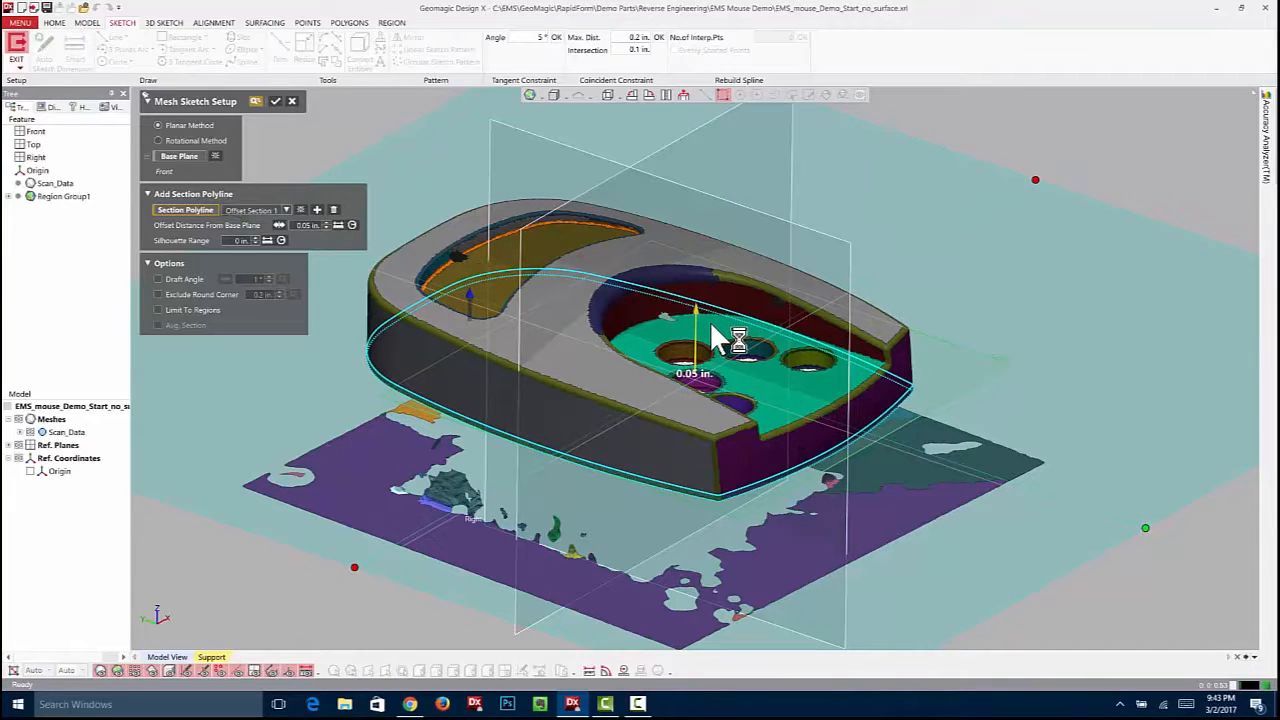
drag(710, 321, 710, 323)
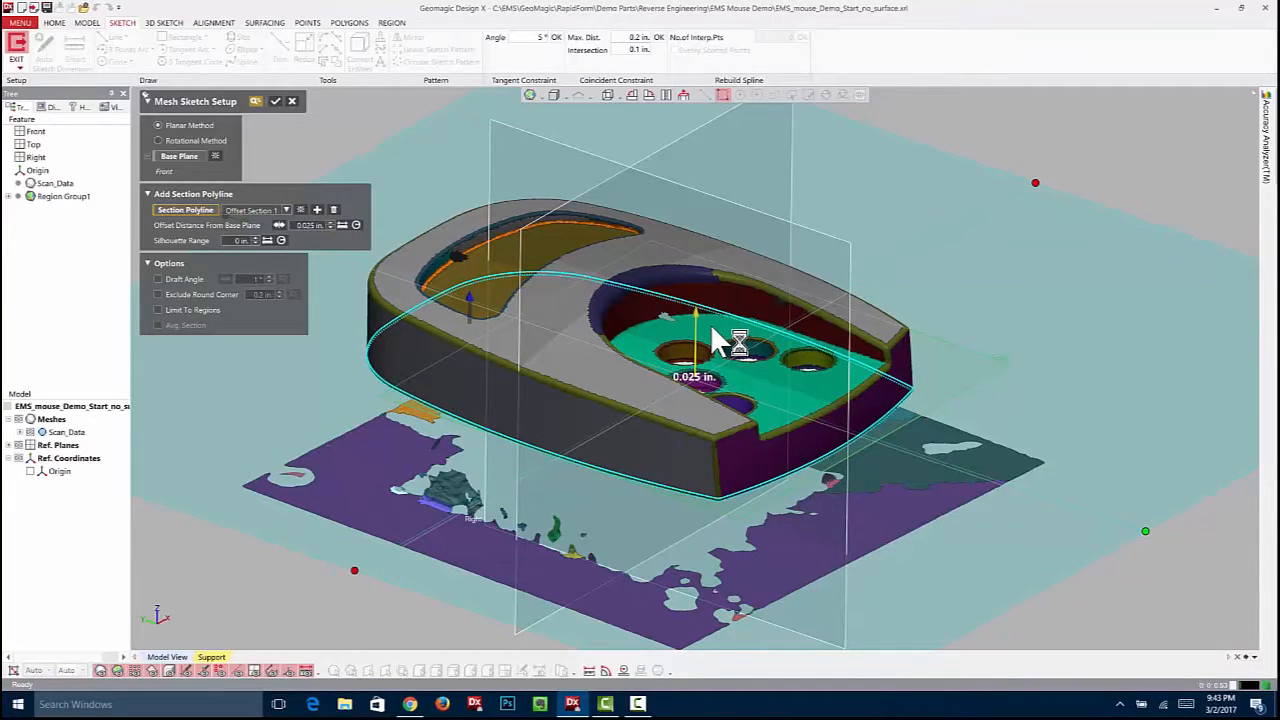
drag(710, 323, 702, 393)
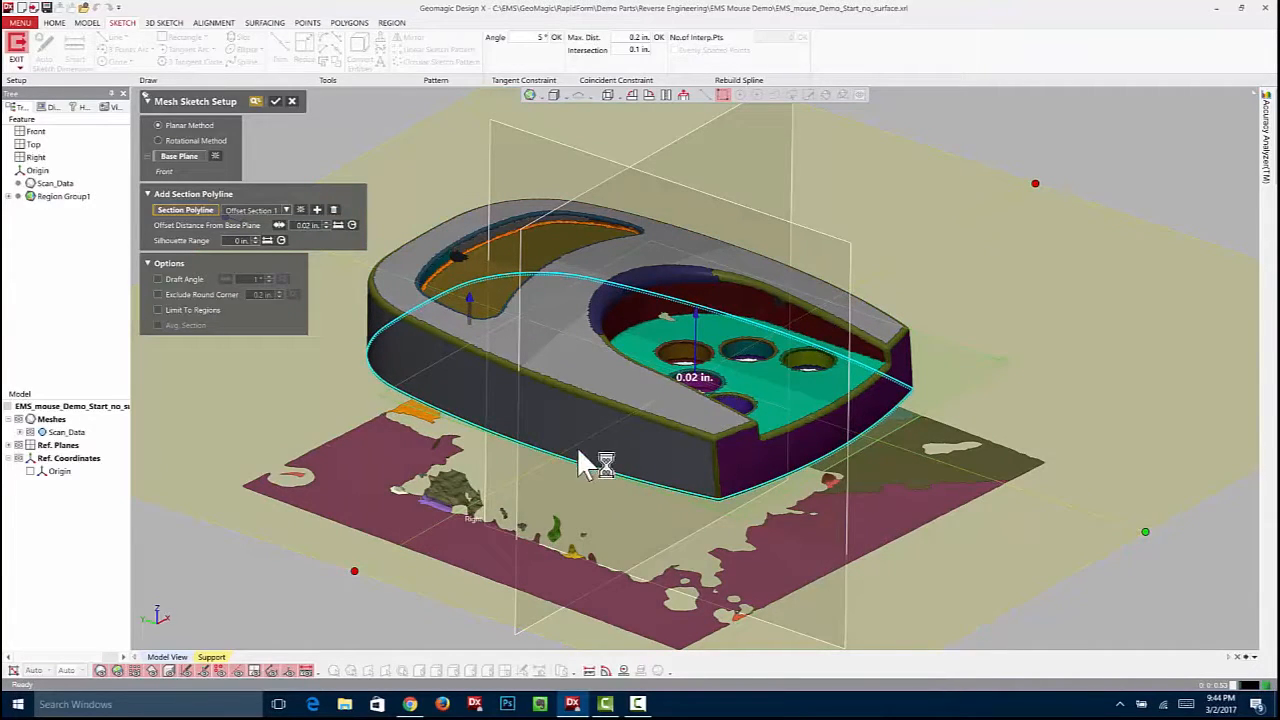
click(275, 101)
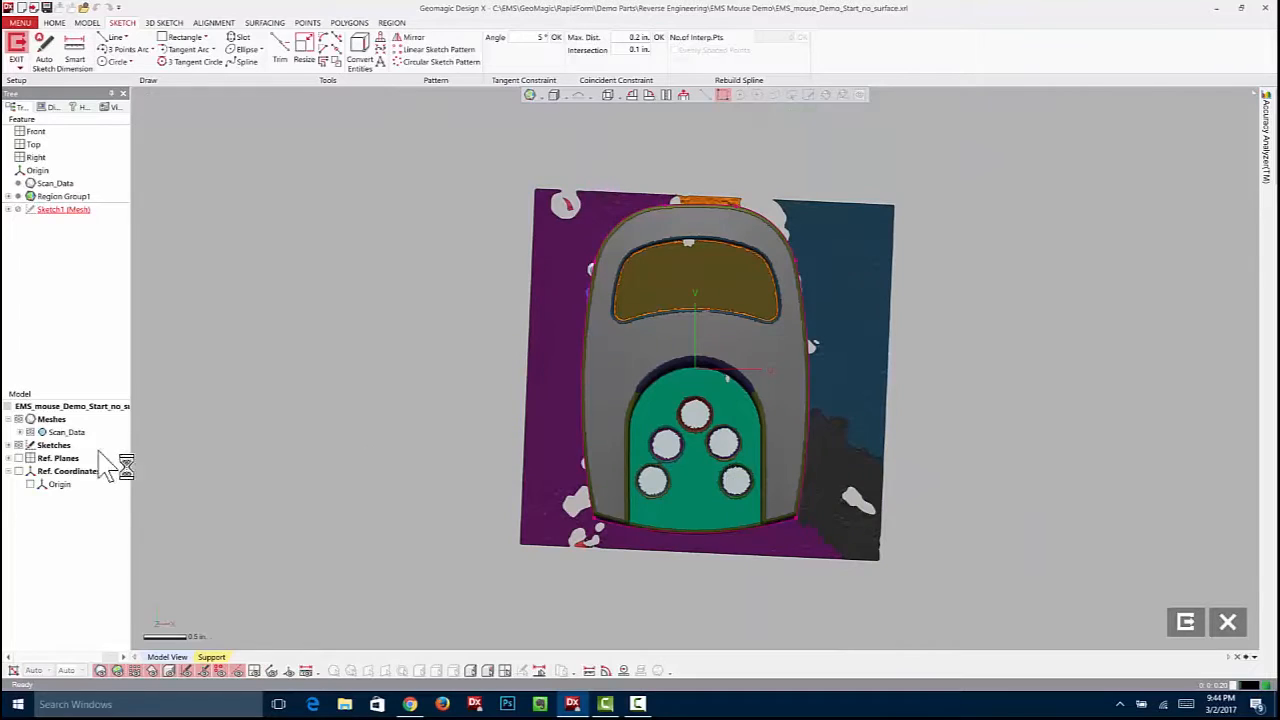
click(18, 419)
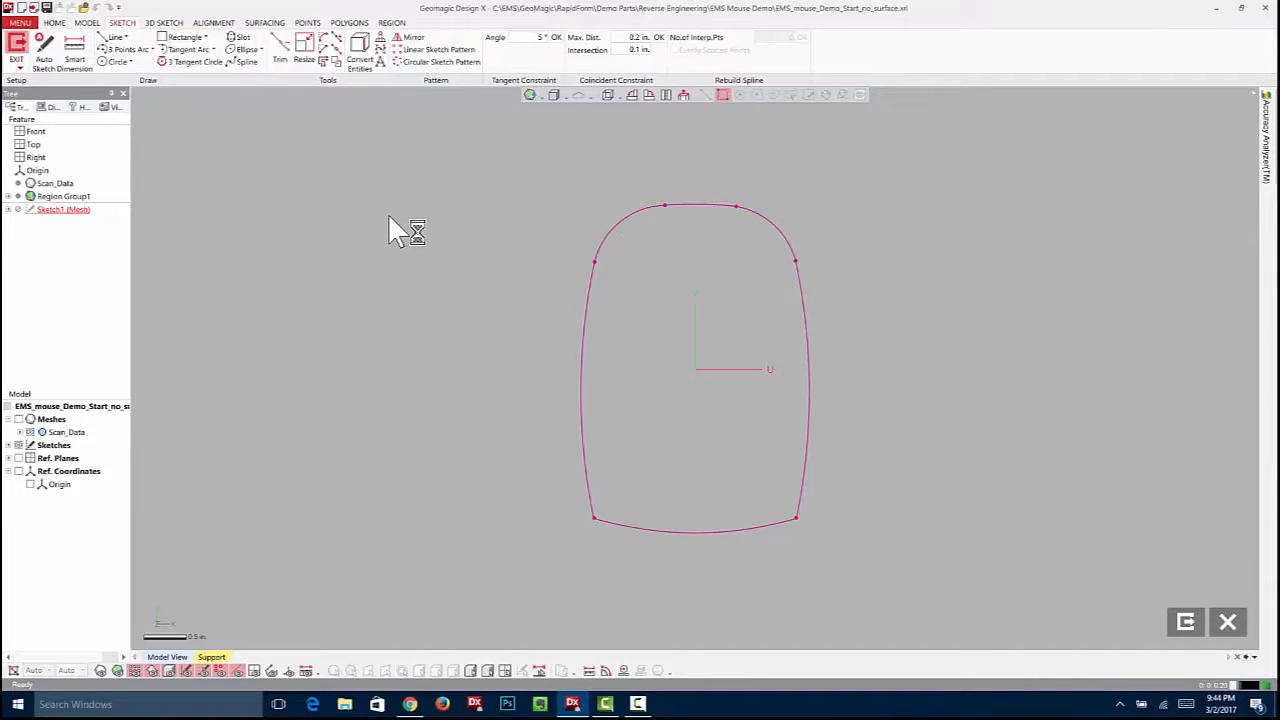
Fit curves to the whole section outline with Auto Sketch, and delete all the fitted curves
click(44, 46)
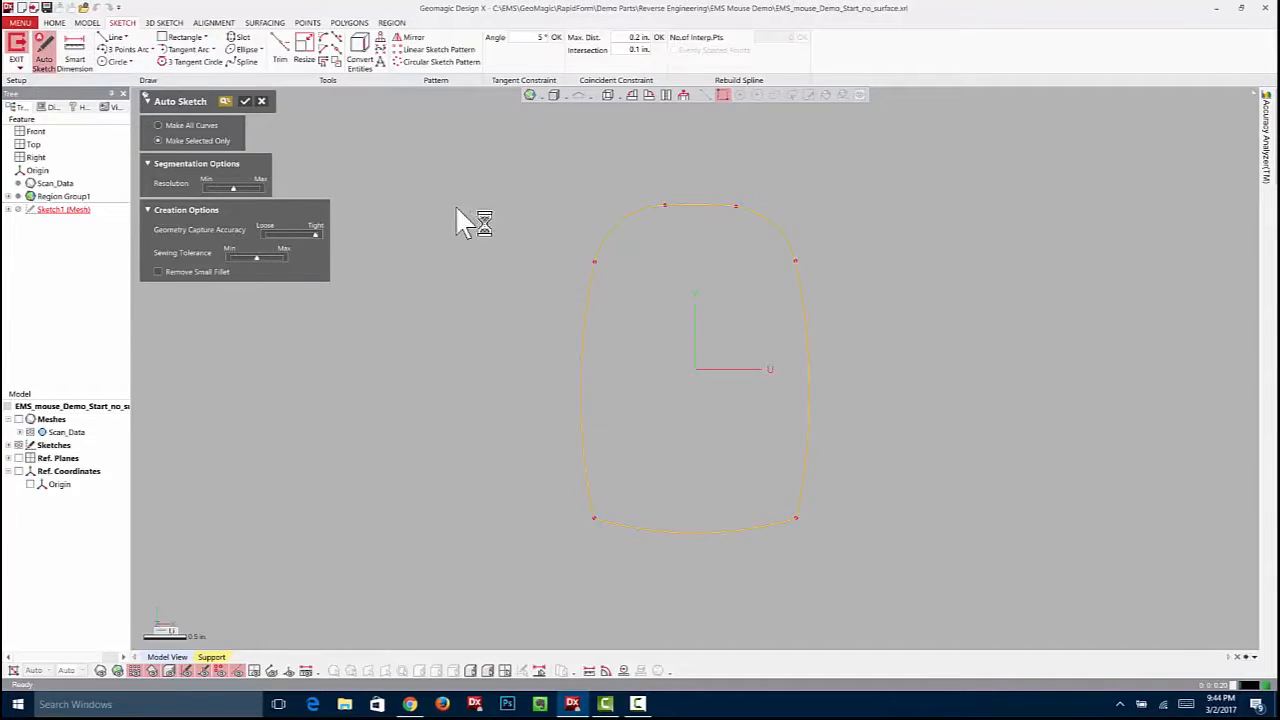
mouse_move(497, 152)
mouse_down()
mouse_move(737, 374)
mouse_move(914, 596)
mouse_up()
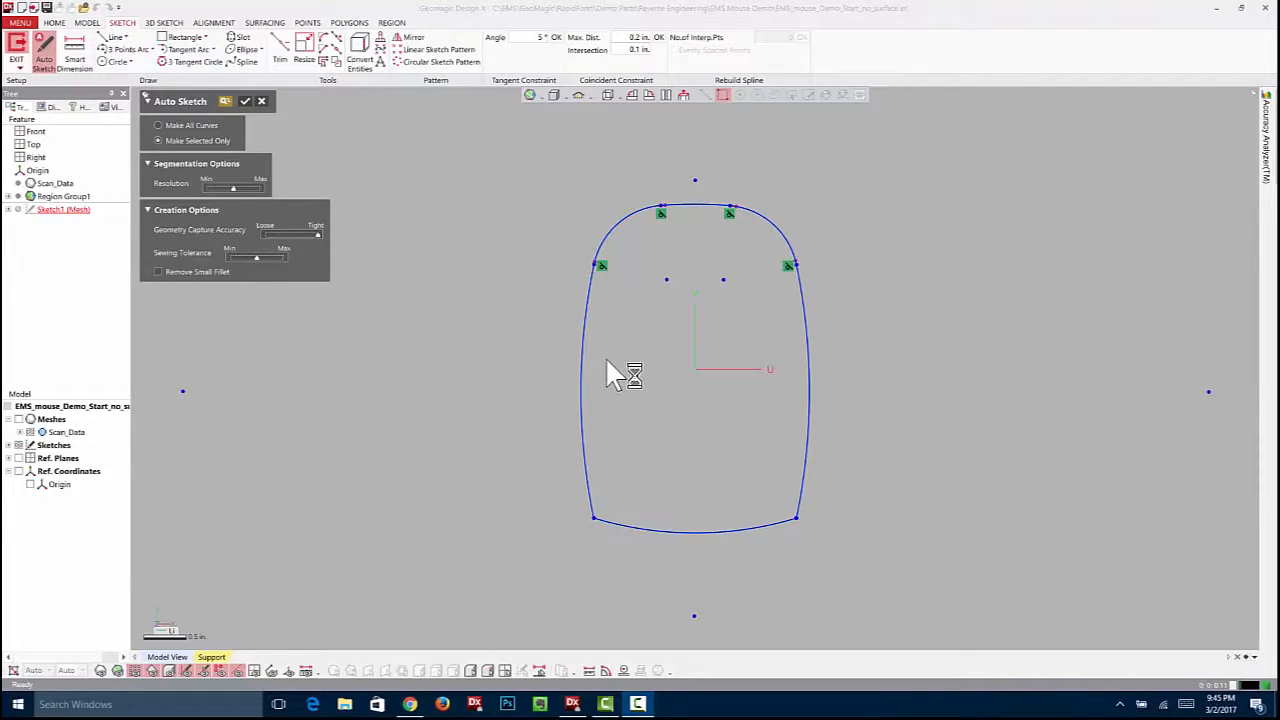
click(248, 100)
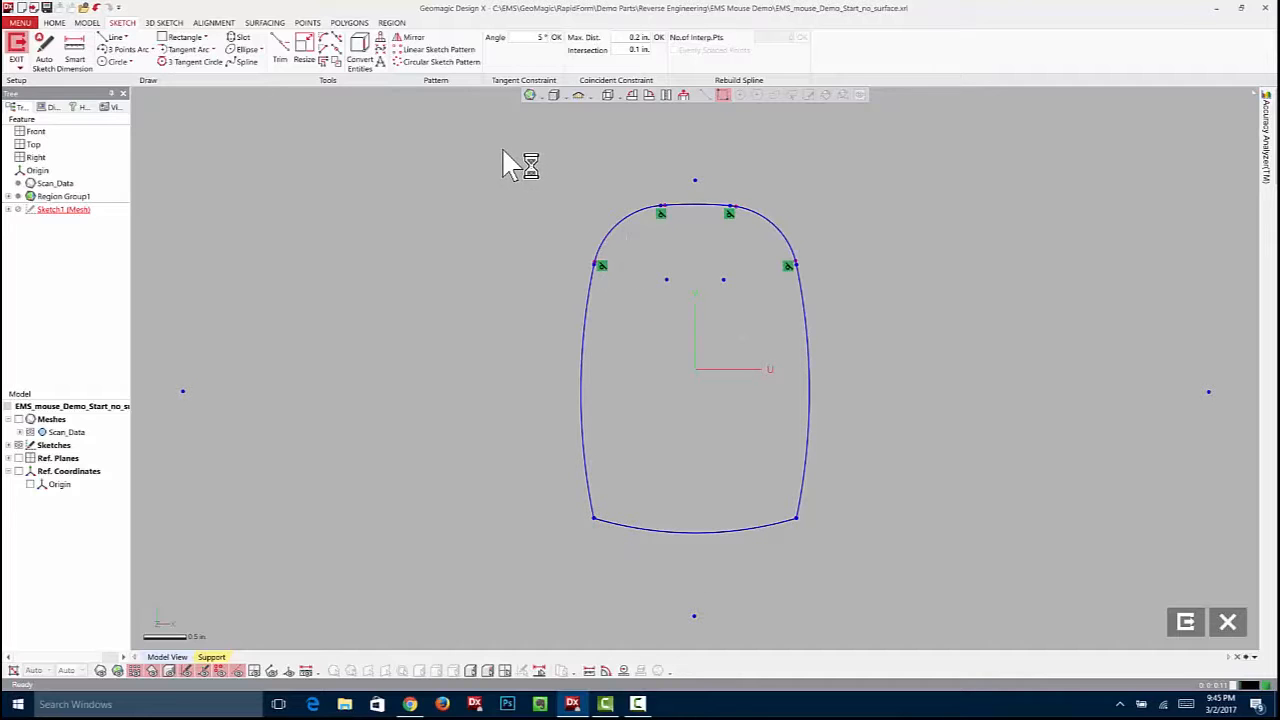
mouse_move(522, 152)
mouse_down()
mouse_move(837, 594)
mouse_move(858, 586)
mouse_up()
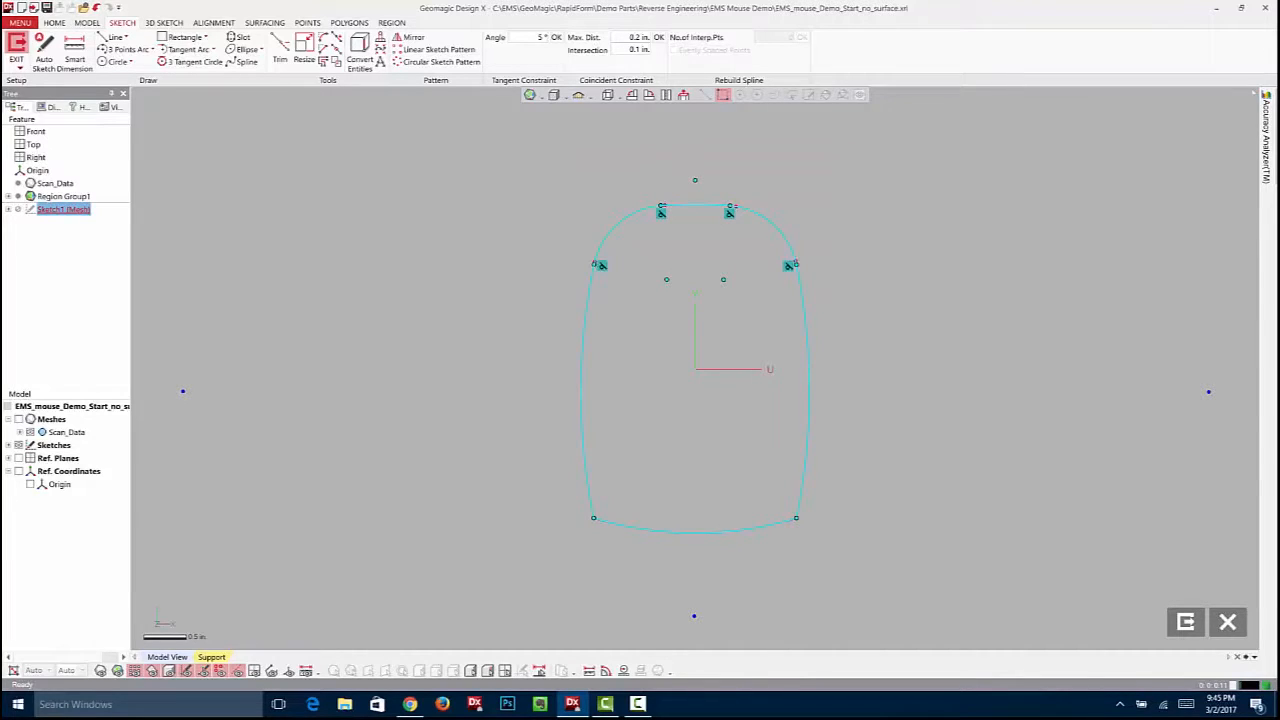
key(Delete)
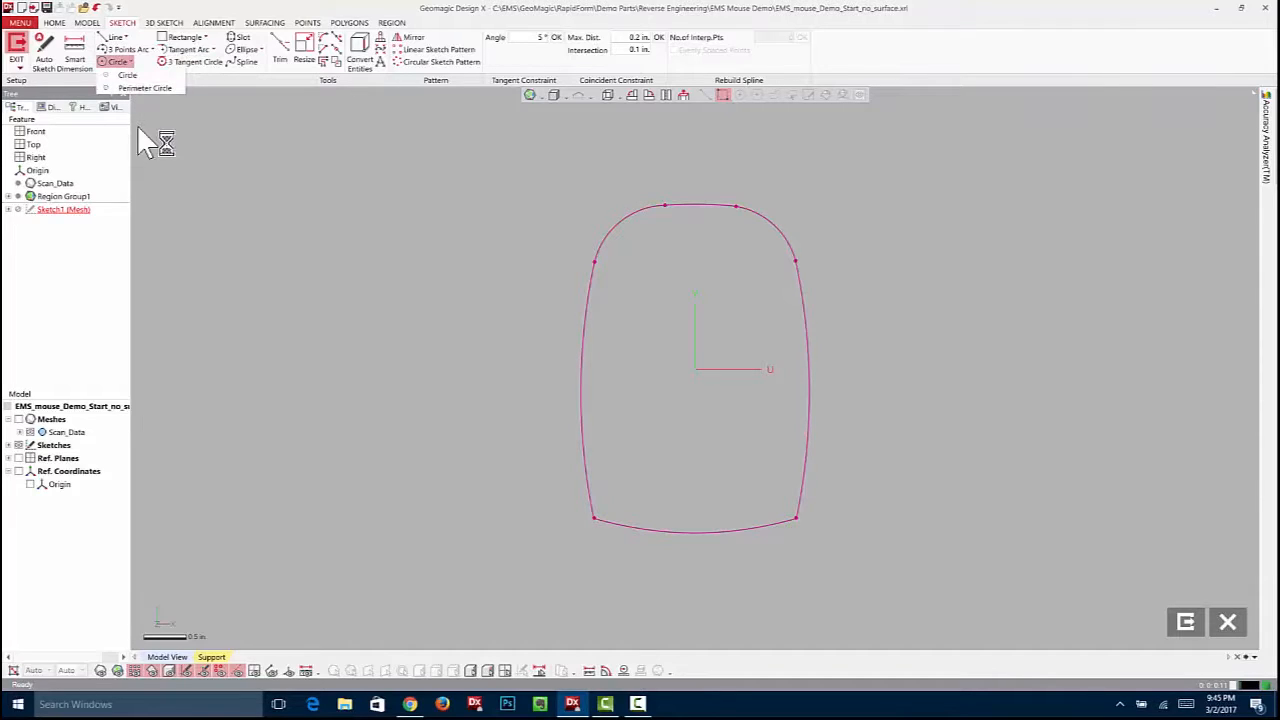
Fit centerpoint arcs to the left side, right side and bottom edge of the section outline
click(152, 49)
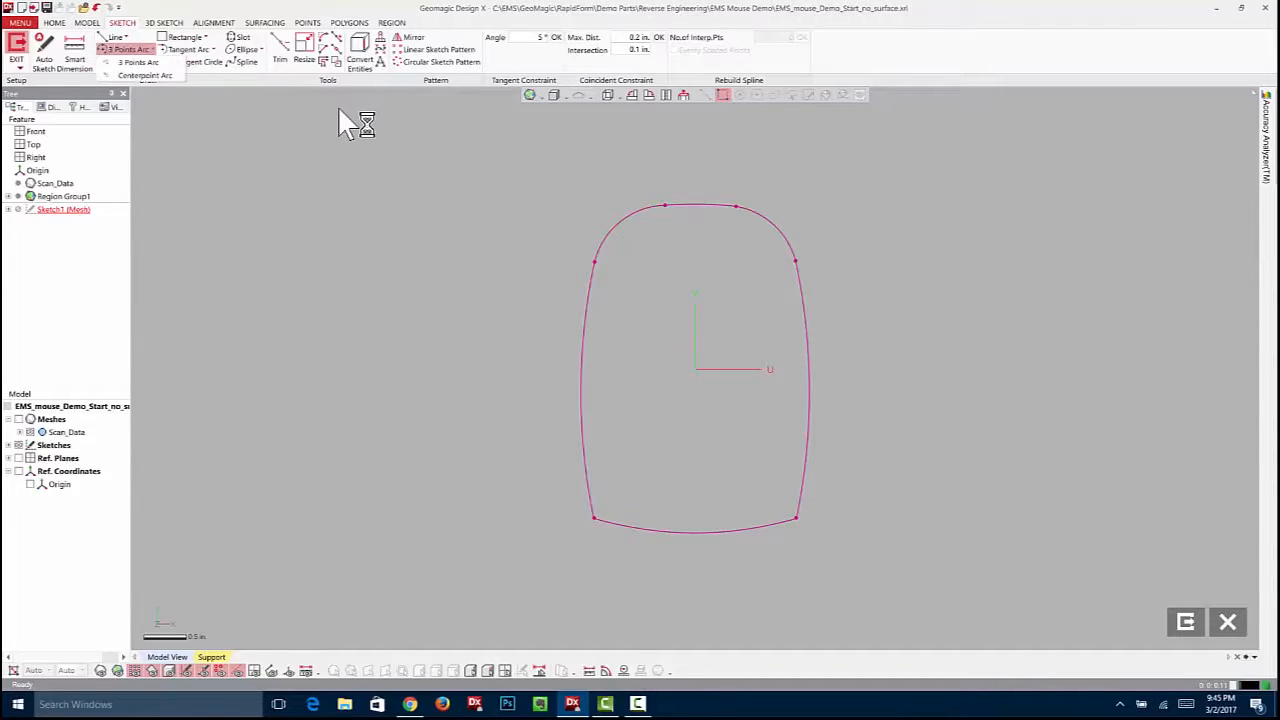
click(145, 75)
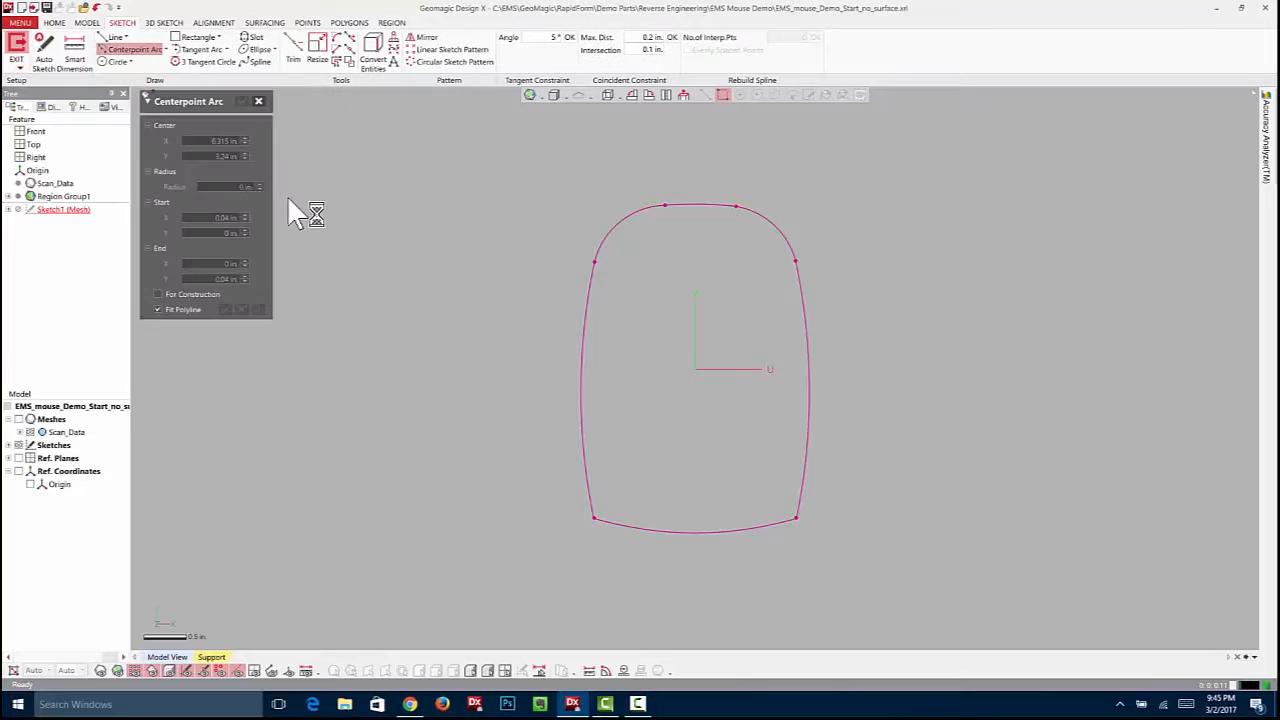
mouse_move(489, 260)
mouse_down()
mouse_move(674, 466)
mouse_move(683, 514)
mouse_move(676, 528)
mouse_move(659, 515)
mouse_up()
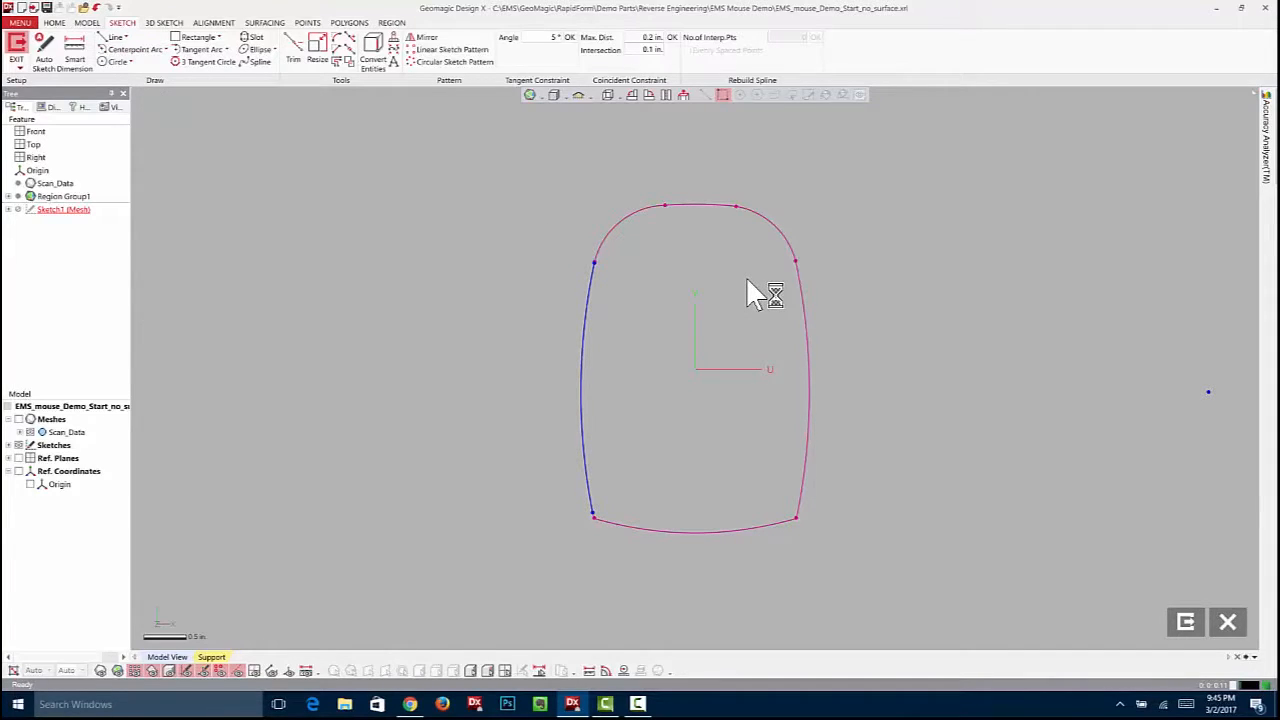
mouse_move(738, 279)
mouse_down()
mouse_move(848, 372)
mouse_move(932, 506)
mouse_up()
click(979, 289)
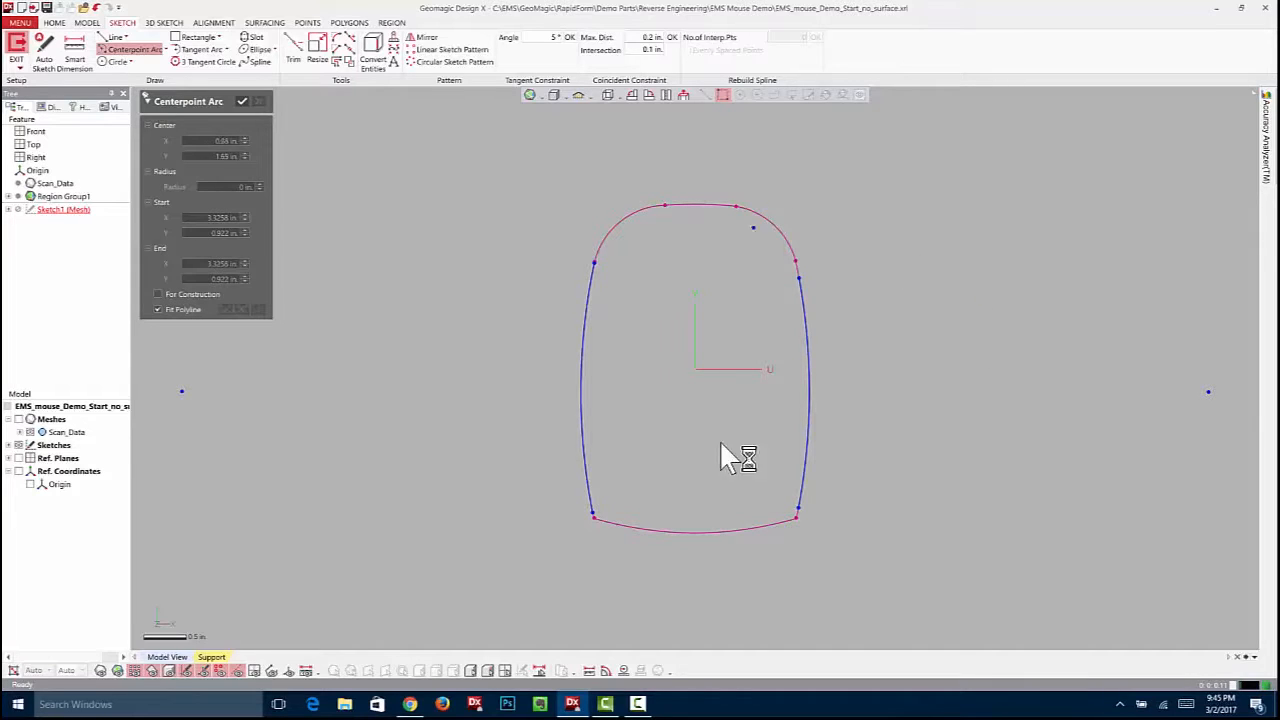
mouse_move(610, 457)
mouse_down()
mouse_move(752, 622)
mouse_move(805, 628)
mouse_up()
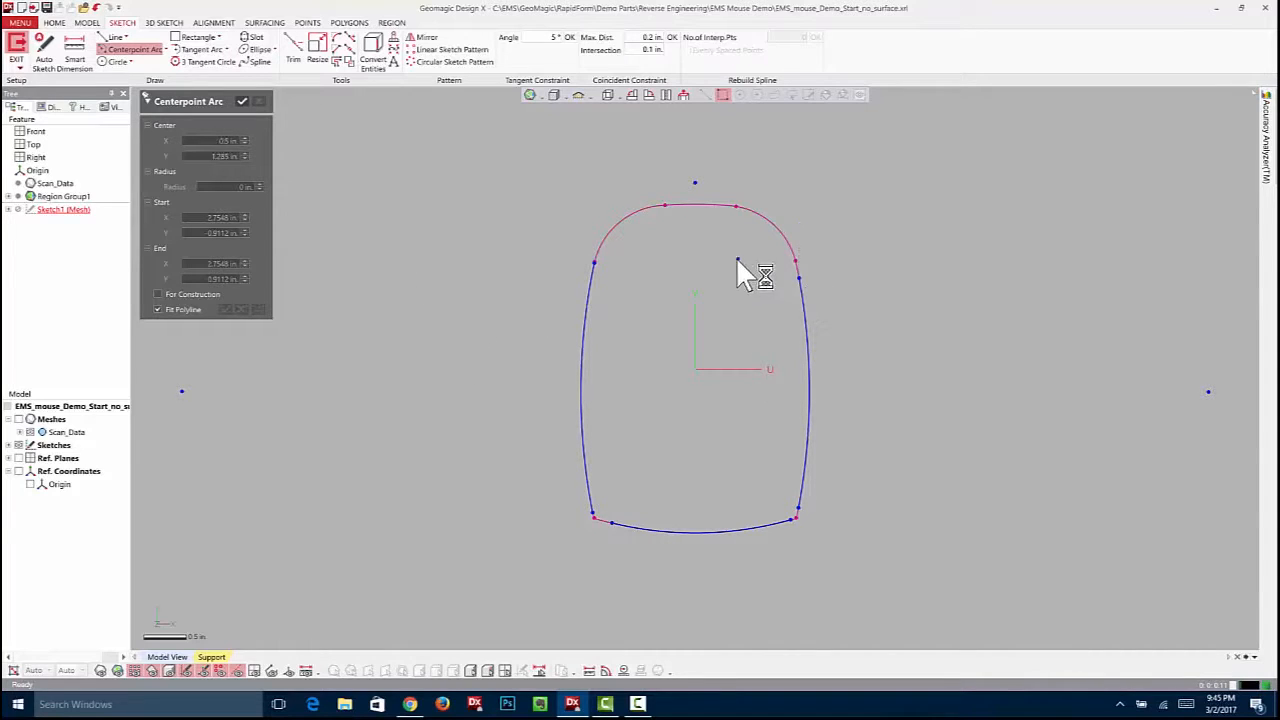
click(241, 102)
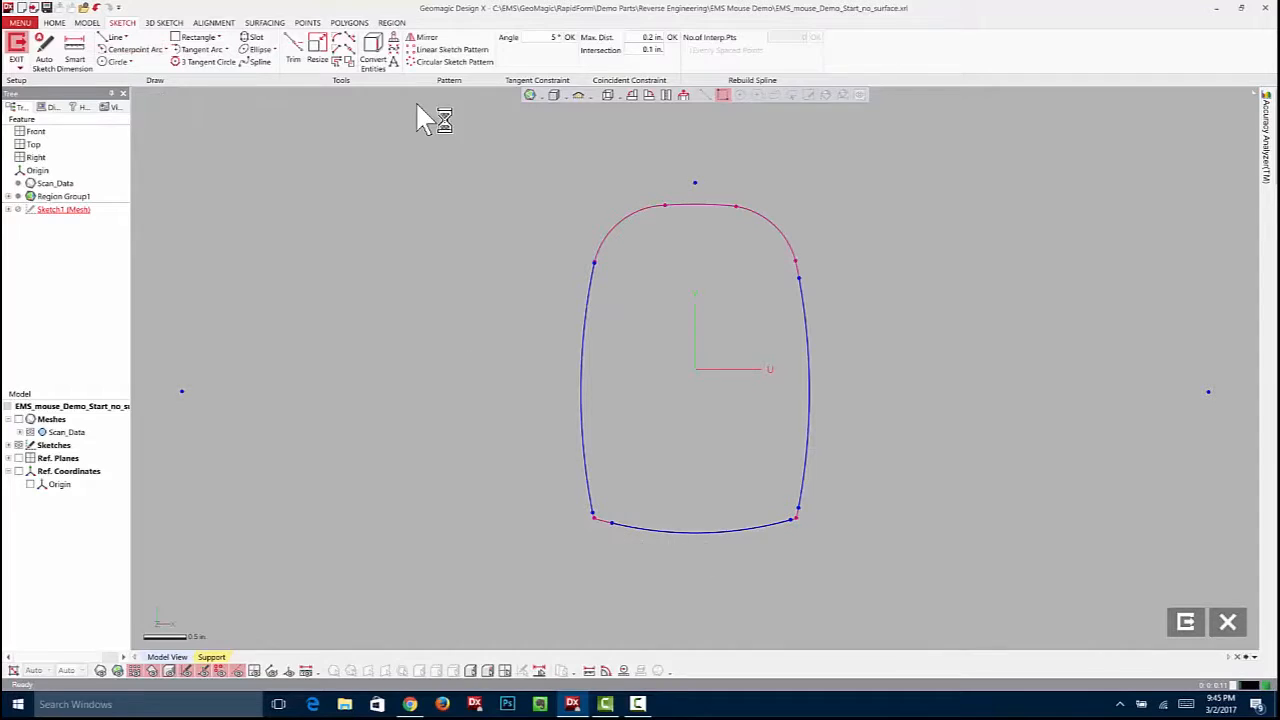
Fit a line to the short top edge of the section outline and constrain it horizontal
click(116, 38)
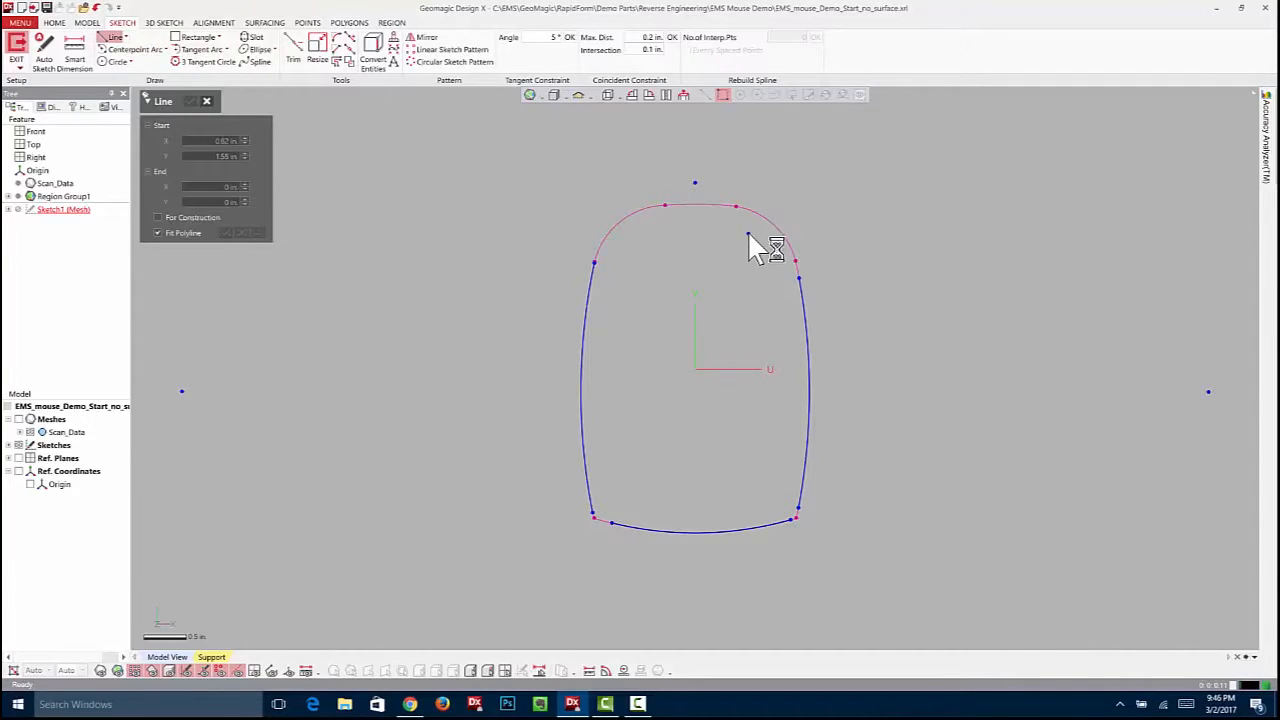
drag(666, 168, 728, 264)
click(190, 101)
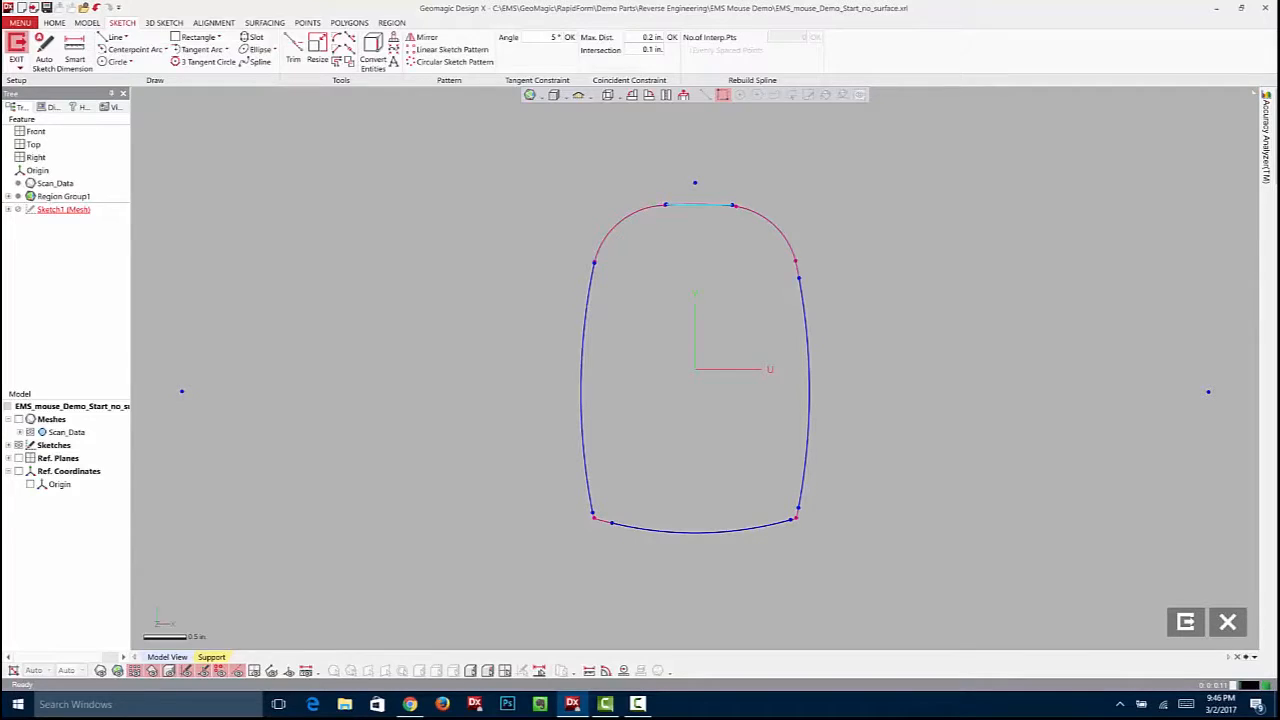
right_click(698, 206)
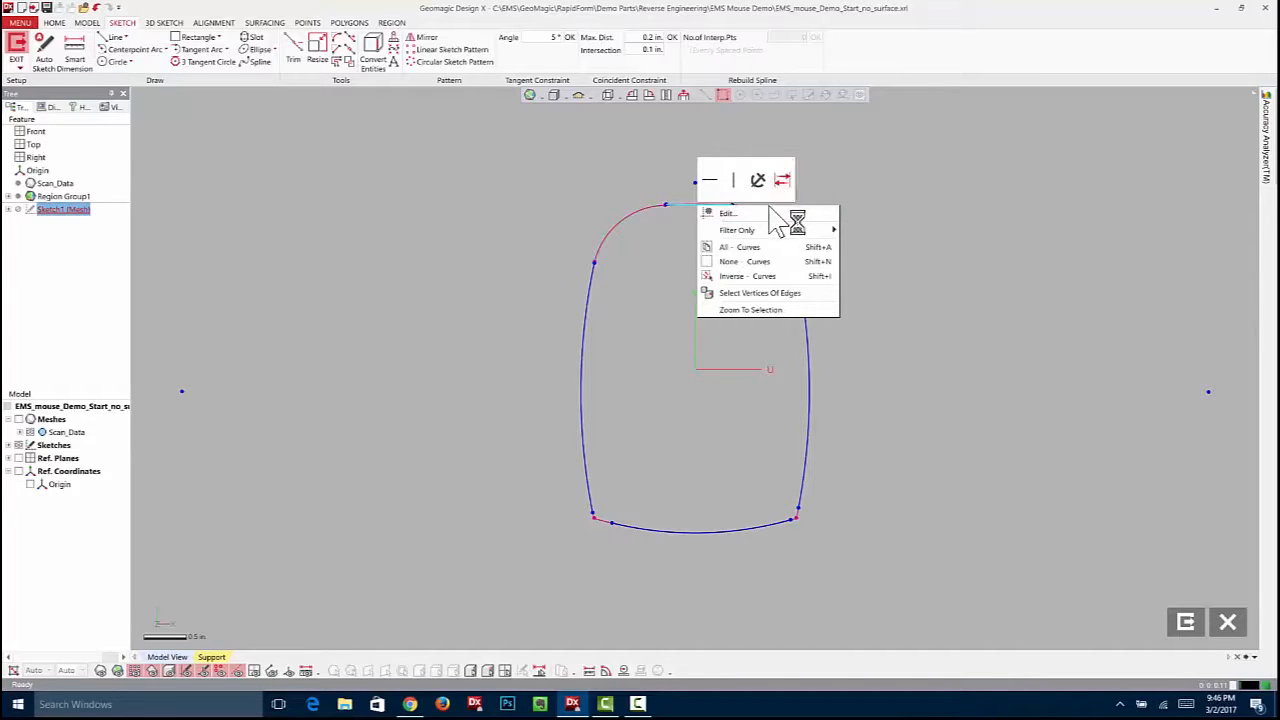
click(709, 180)
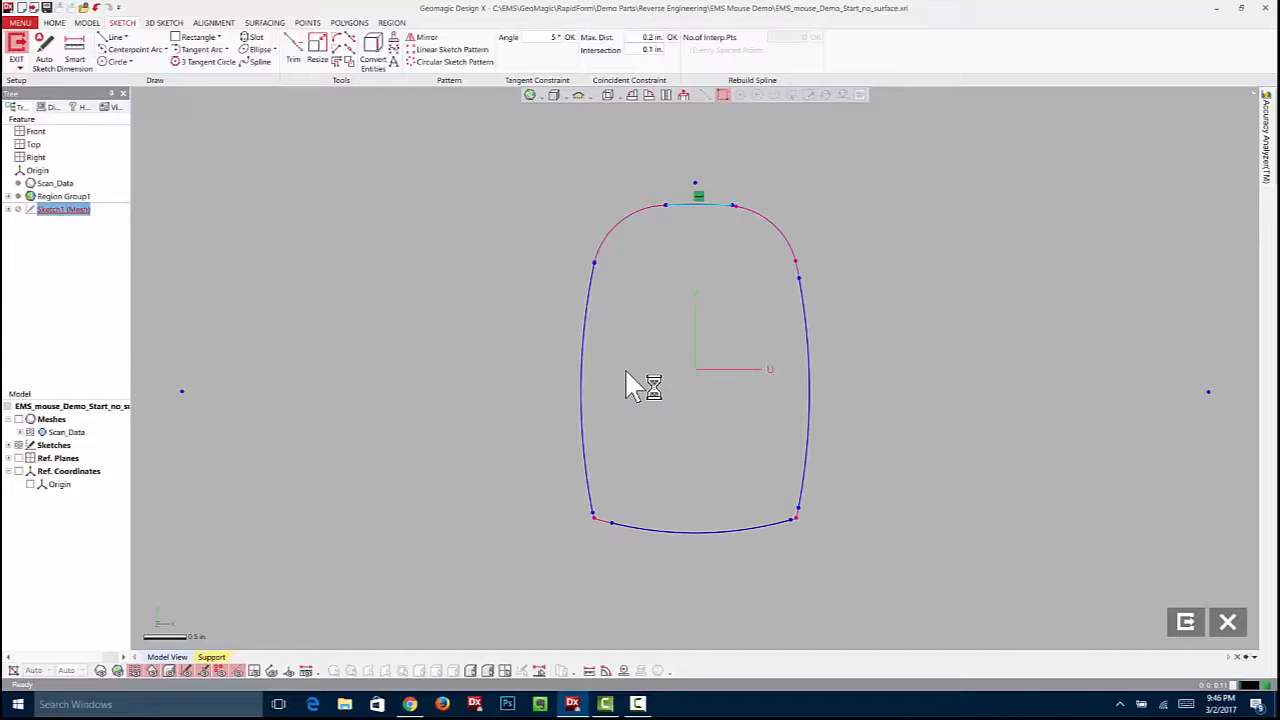
Analyze the sketch curves' deviation from the section polyline with a vector multiplier of 133 and inspect the plot
click(1268, 178)
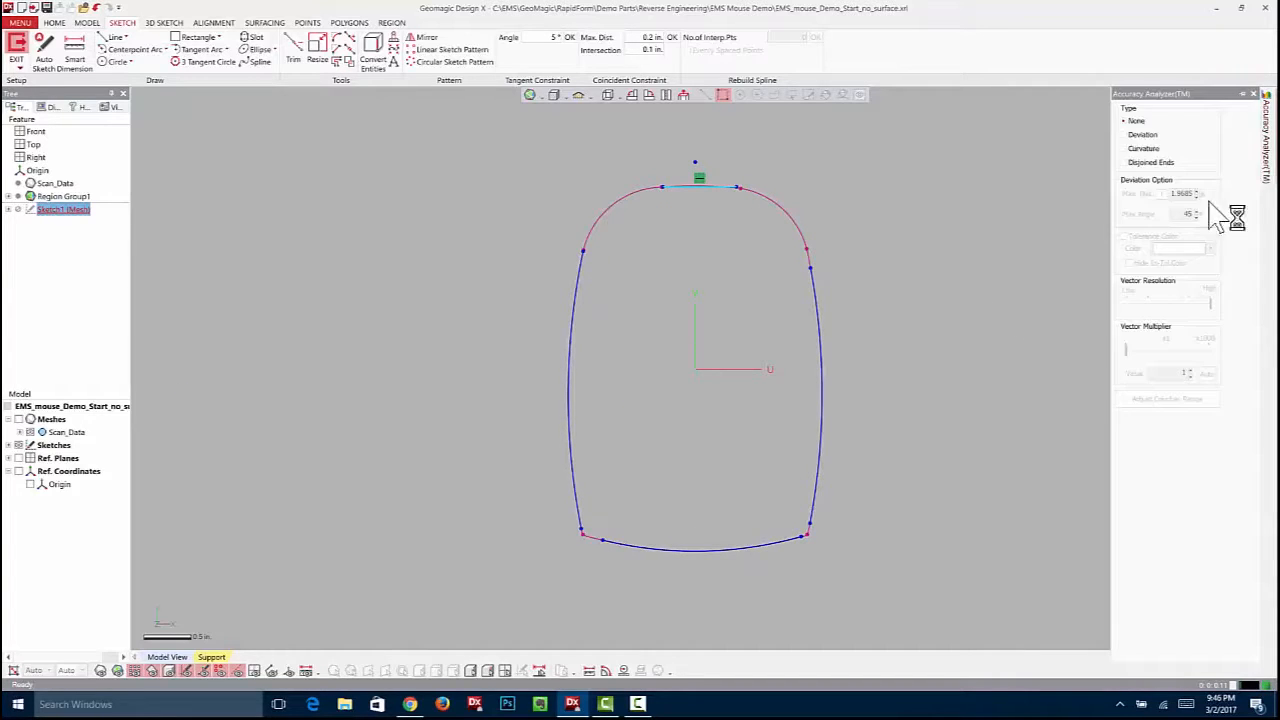
click(1142, 135)
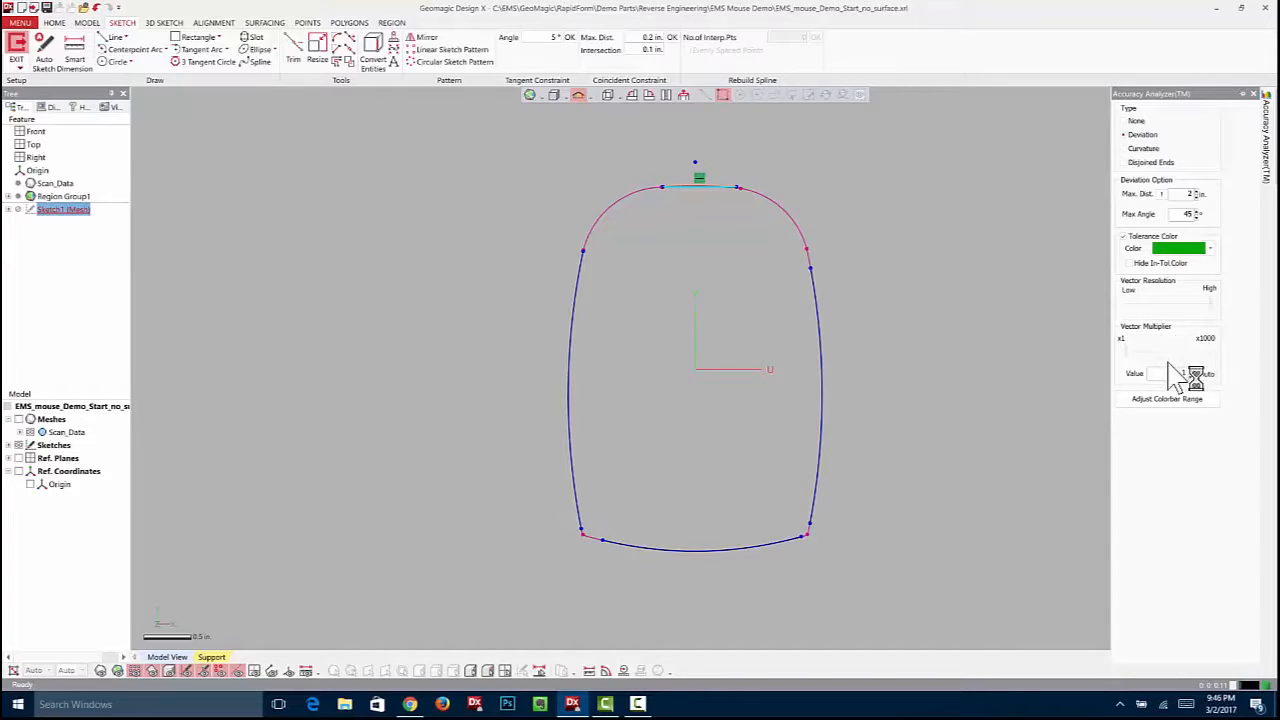
drag(1128, 355, 1185, 352)
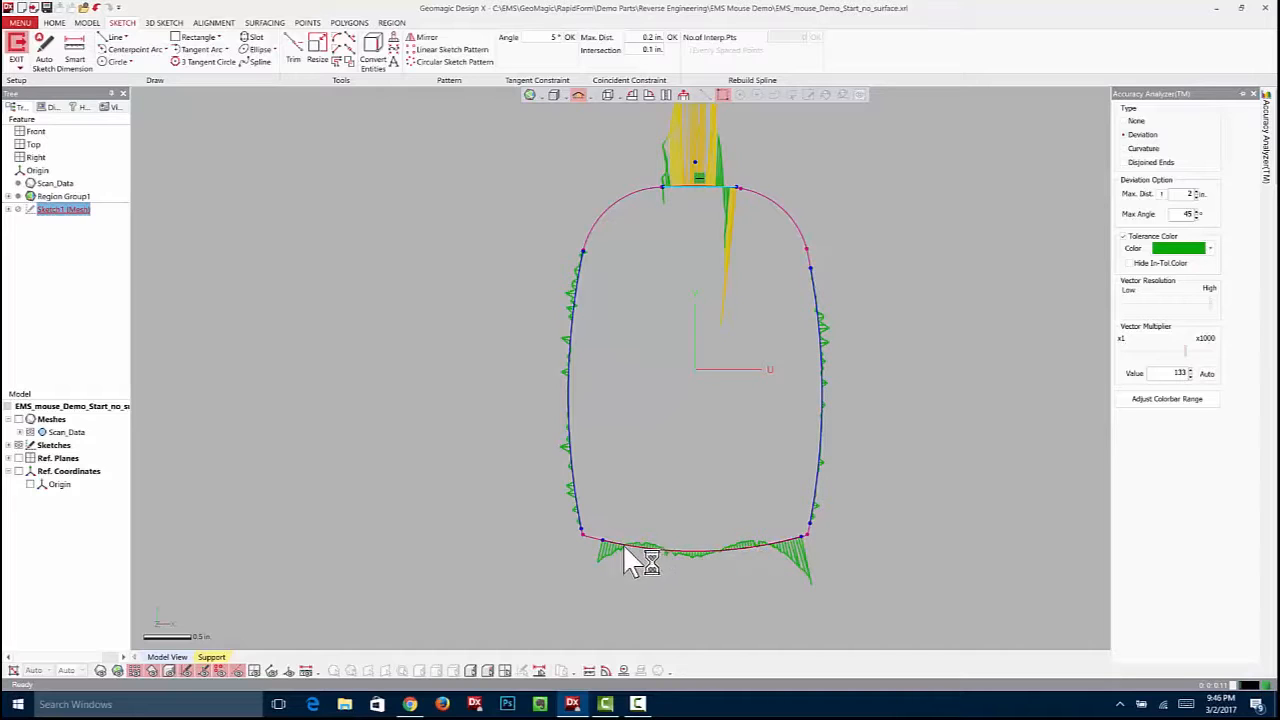
click(680, 553)
scroll(692, 521, up, 2)
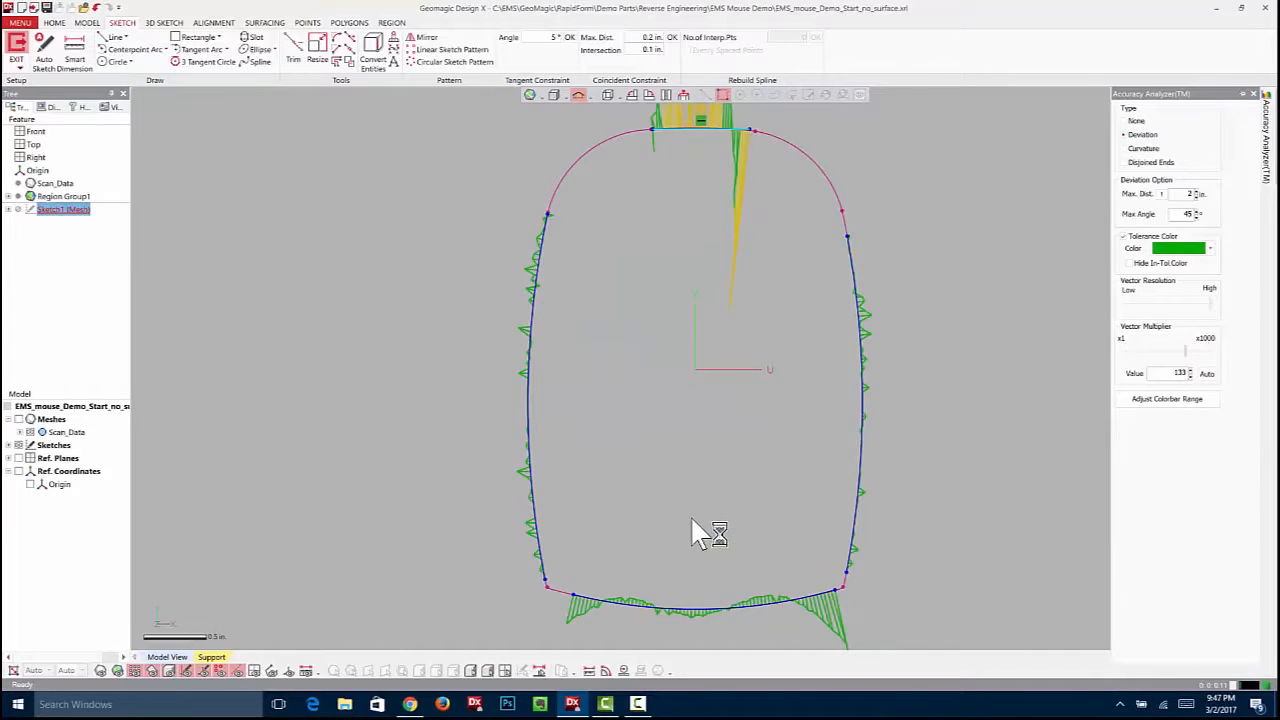
Examine the deviation plot along the bottom arc and the short top line, and turn the deviation display off
scroll(680, 400, up, 10)
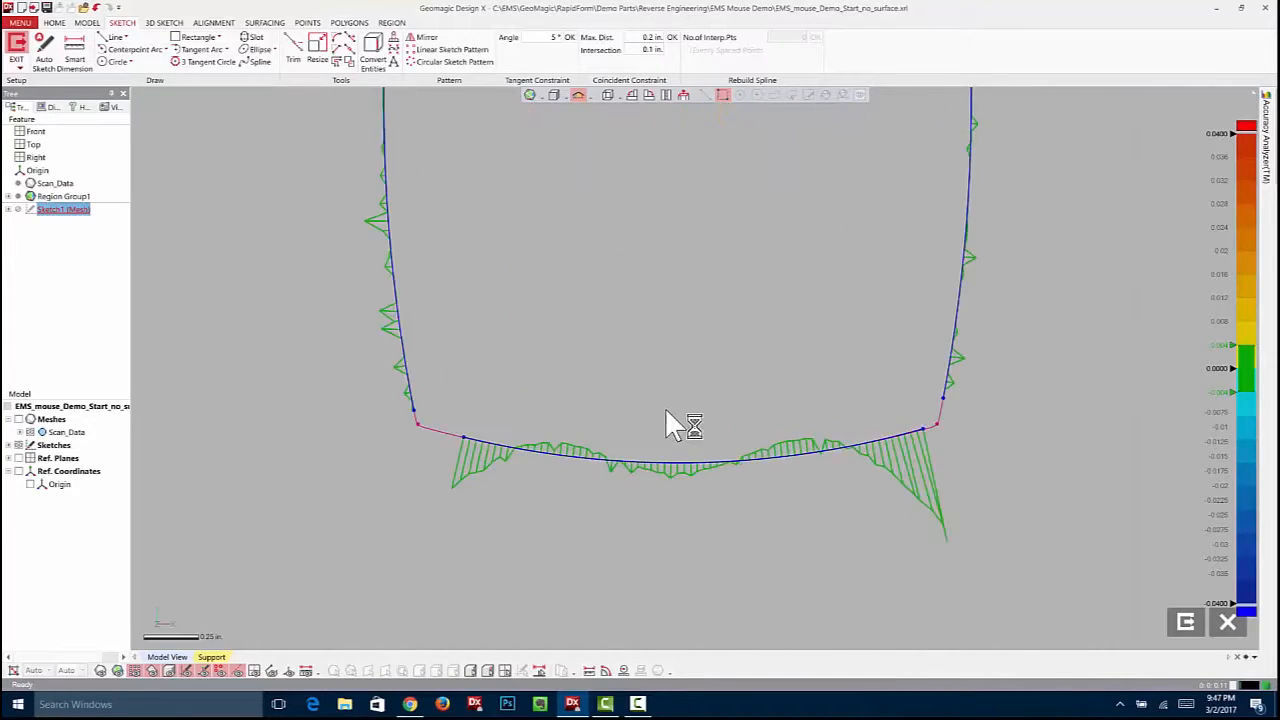
scroll(635, 403, up, 3)
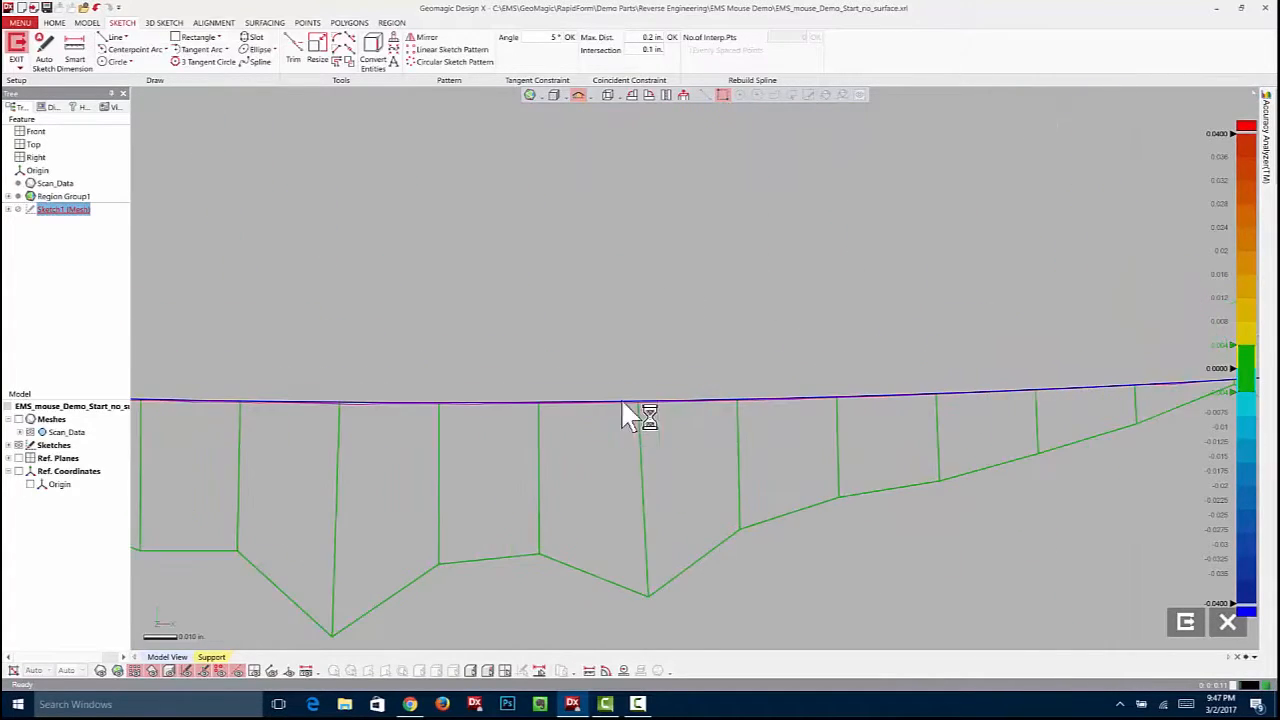
scroll(560, 457, up, 4)
scroll(645, 333, up, 2)
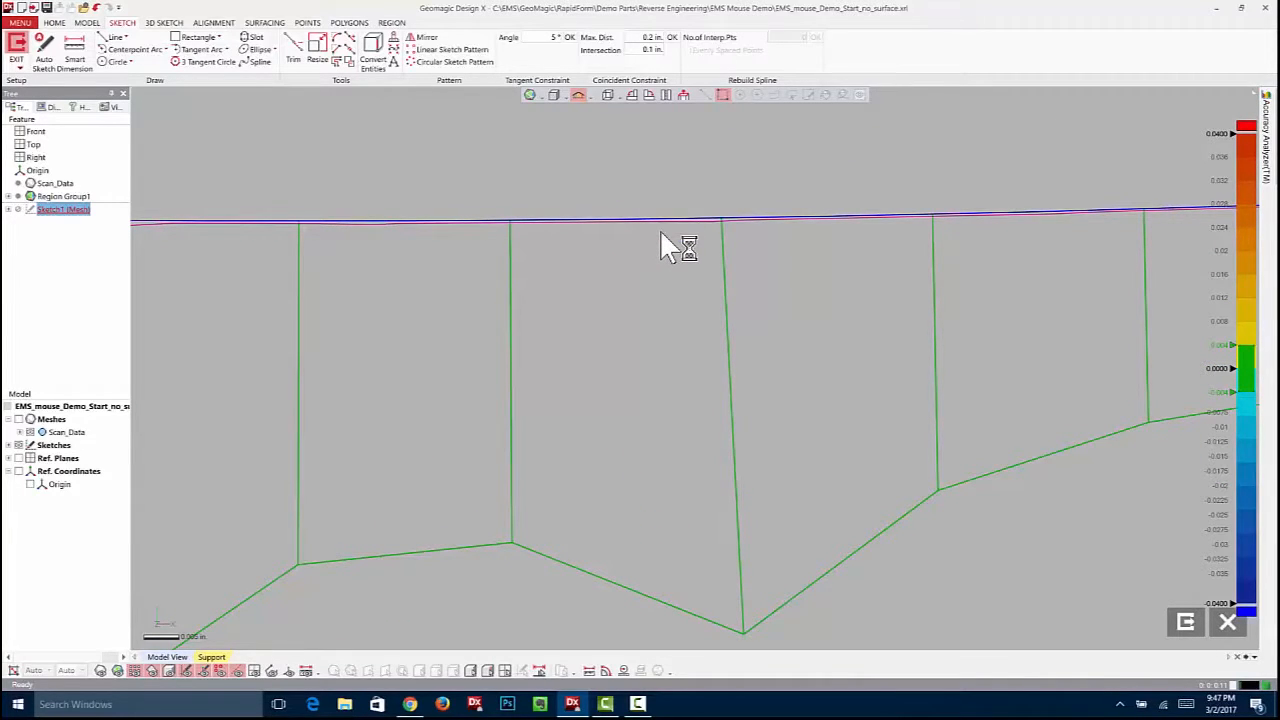
scroll(586, 371, down, 10)
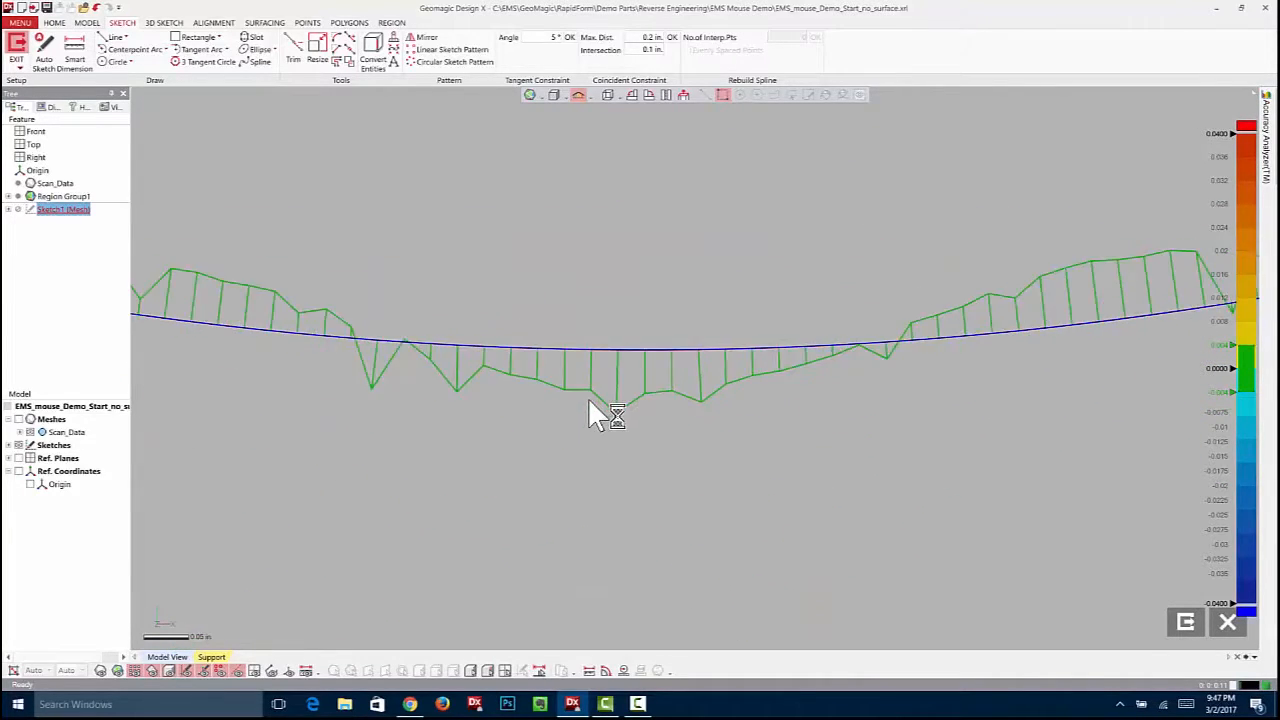
scroll(590, 405, down, 5)
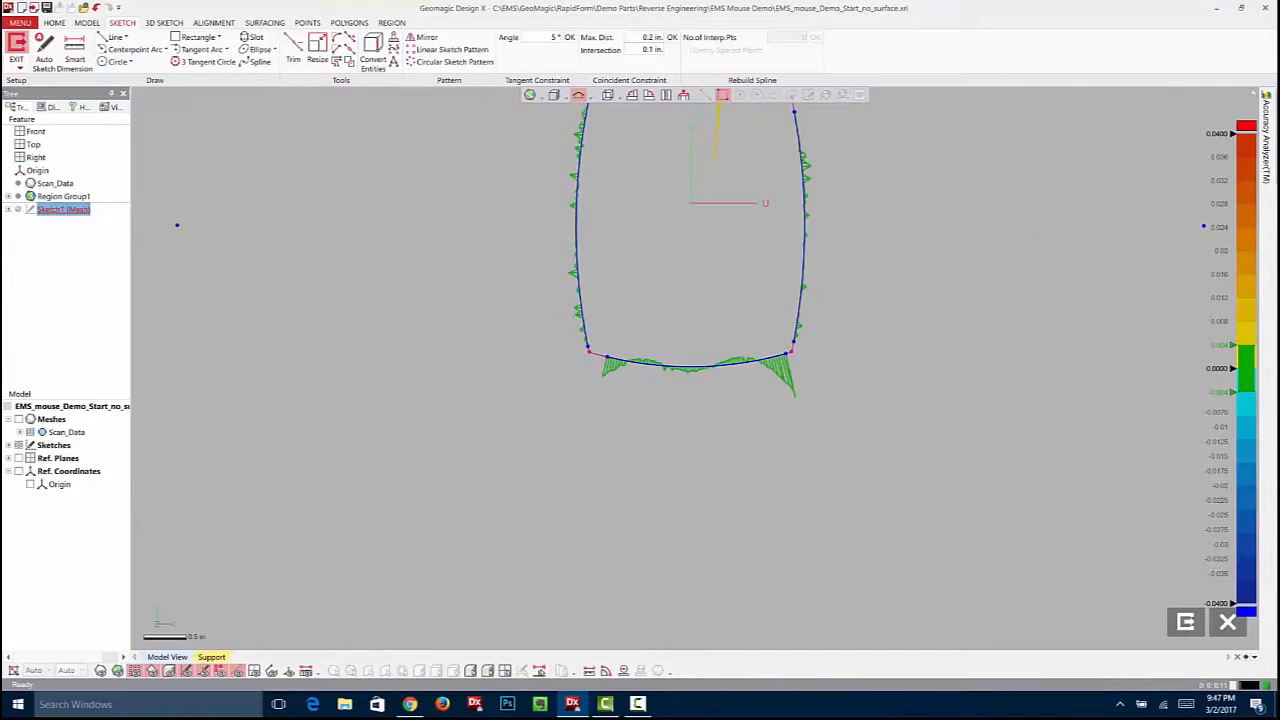
ctrl+right_drag(624, 330, 584, 496)
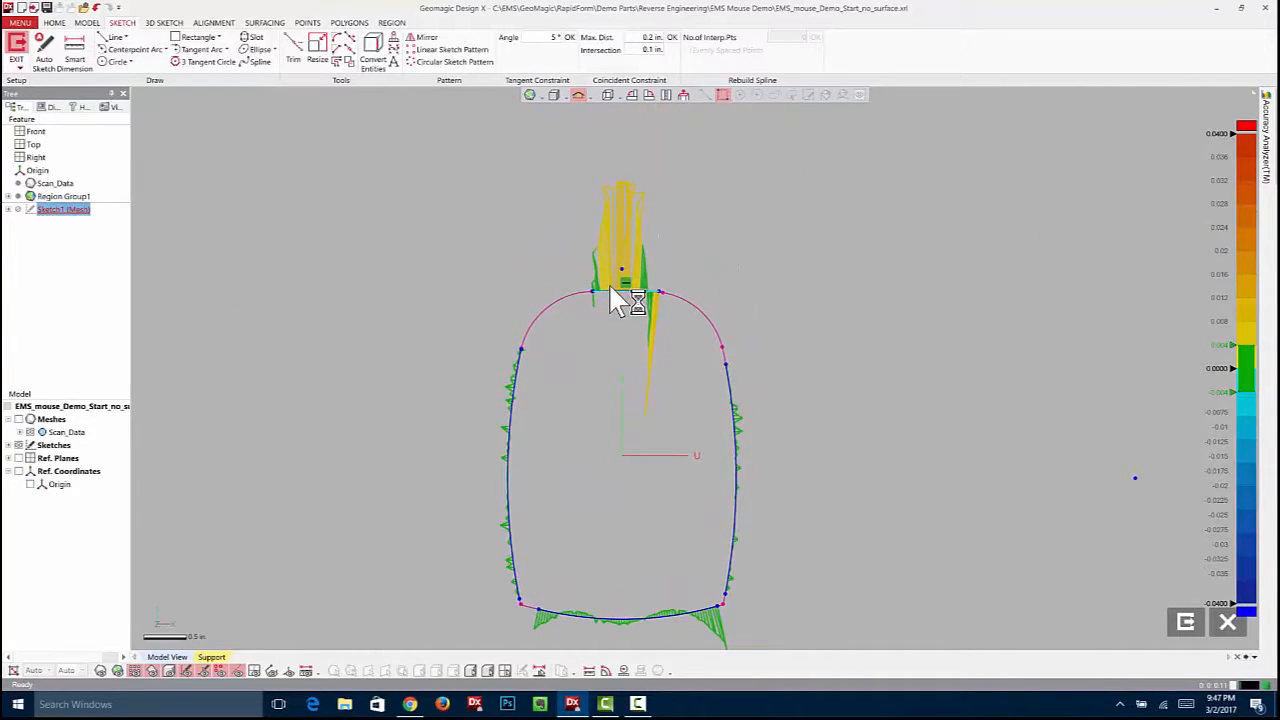
scroll(610, 283, up, 3)
scroll(611, 283, up, 4)
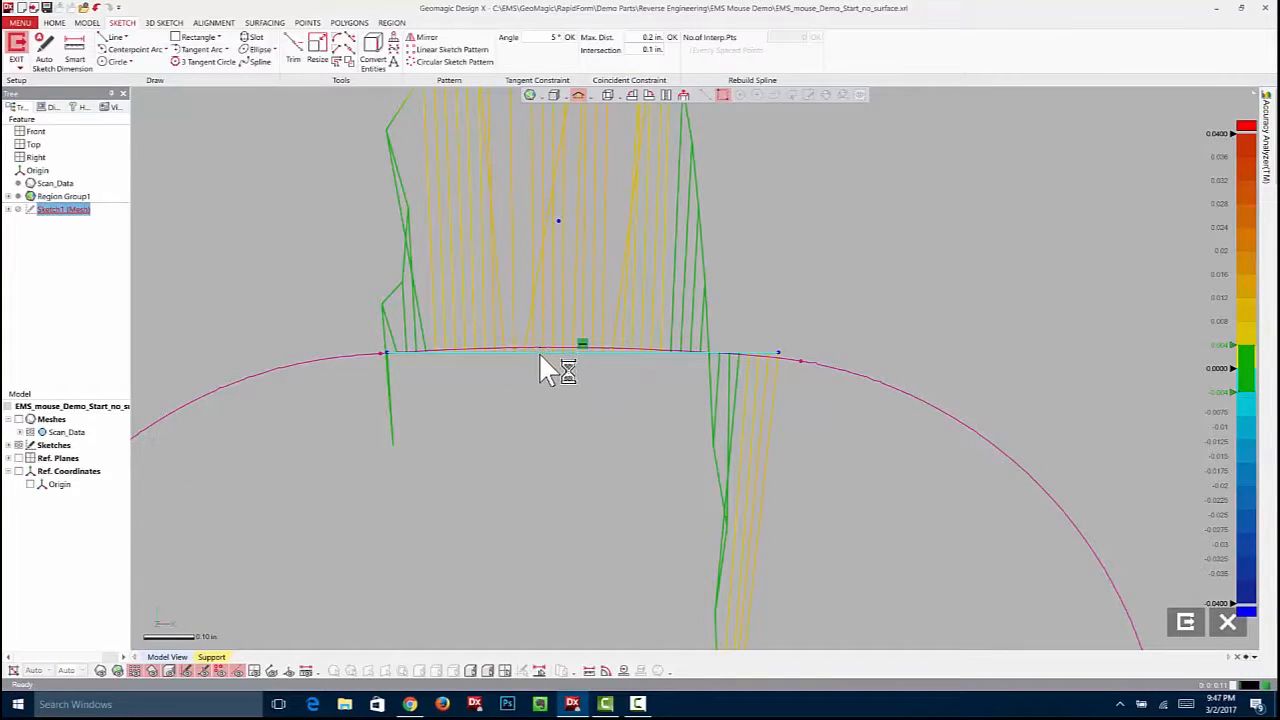
scroll(526, 366, down, 8)
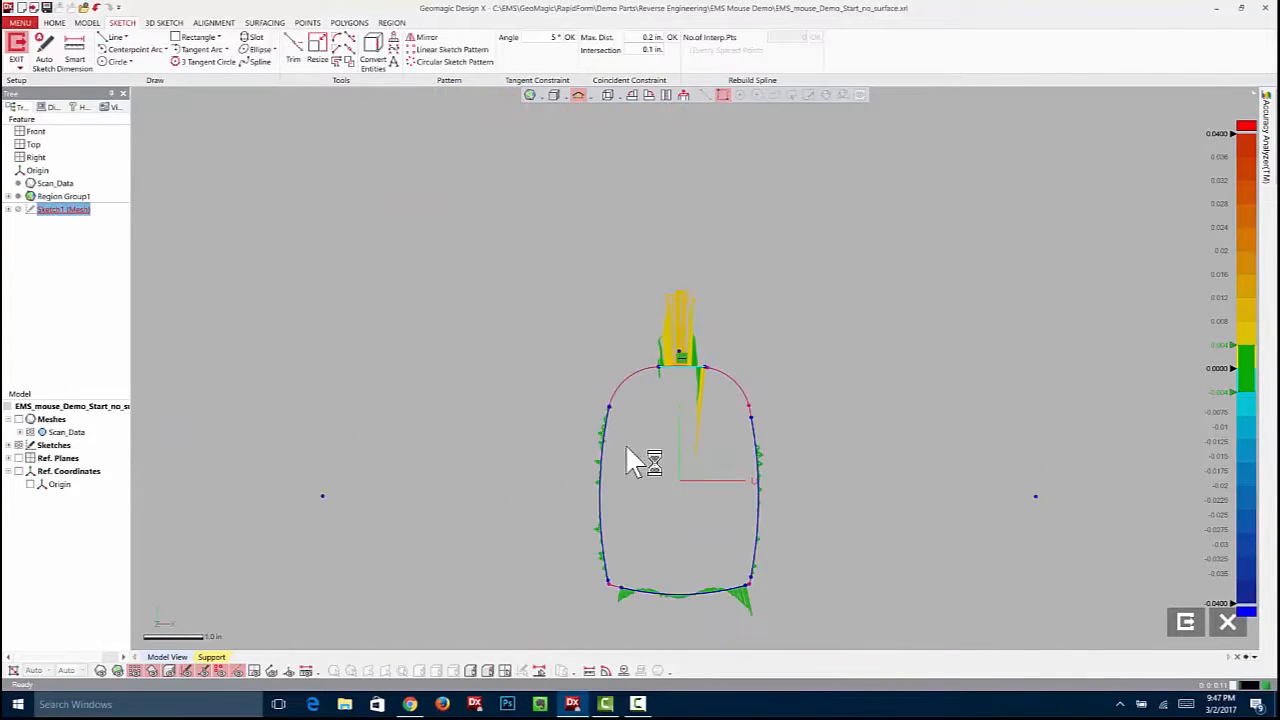
ctrl+right_drag(640, 402, 601, 381)
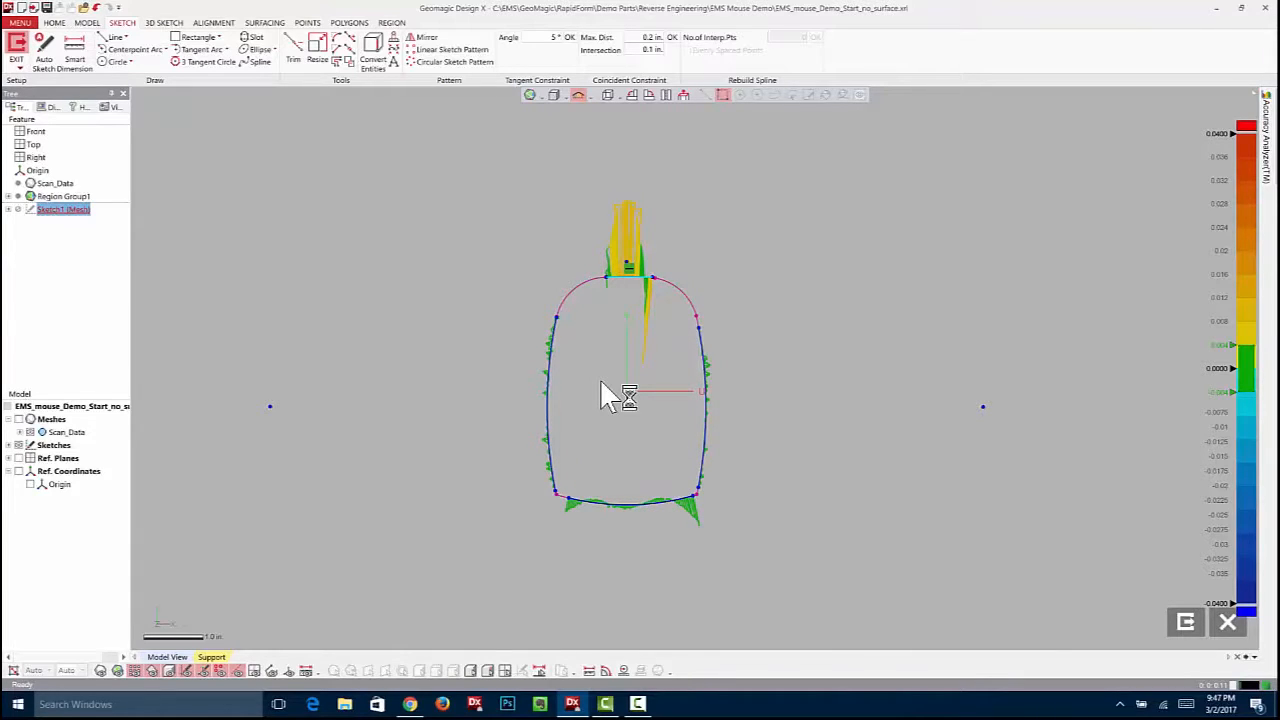
click(1266, 124)
click(1123, 120)
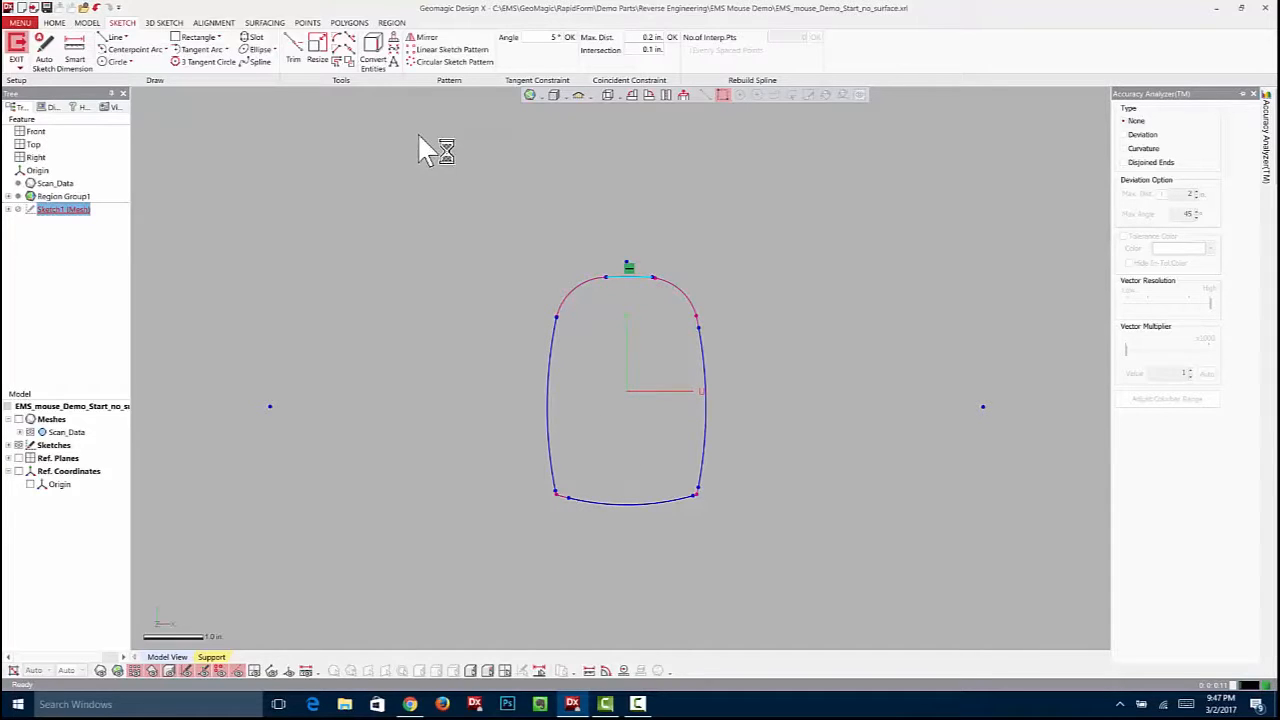
Fillet both upper corners of the outline between the short top line and the side arcs, matching the section curve
click(343, 45)
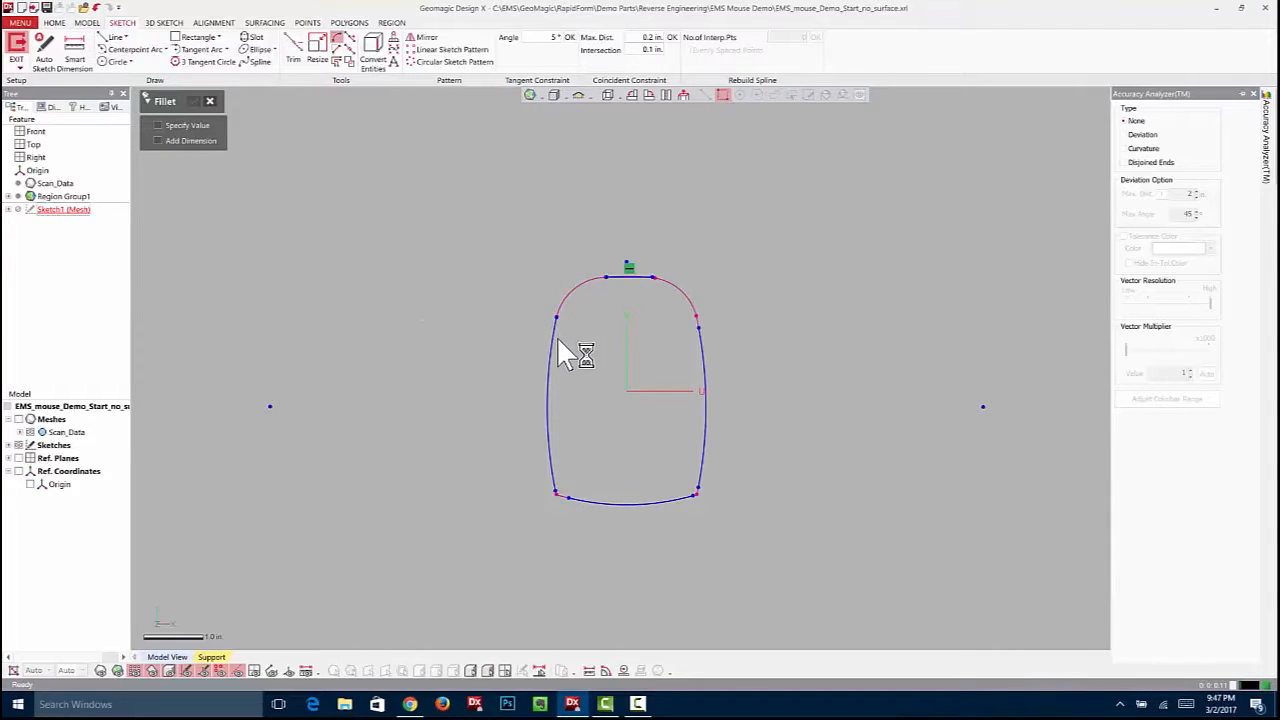
click(622, 277)
drag(600, 283, 607, 283)
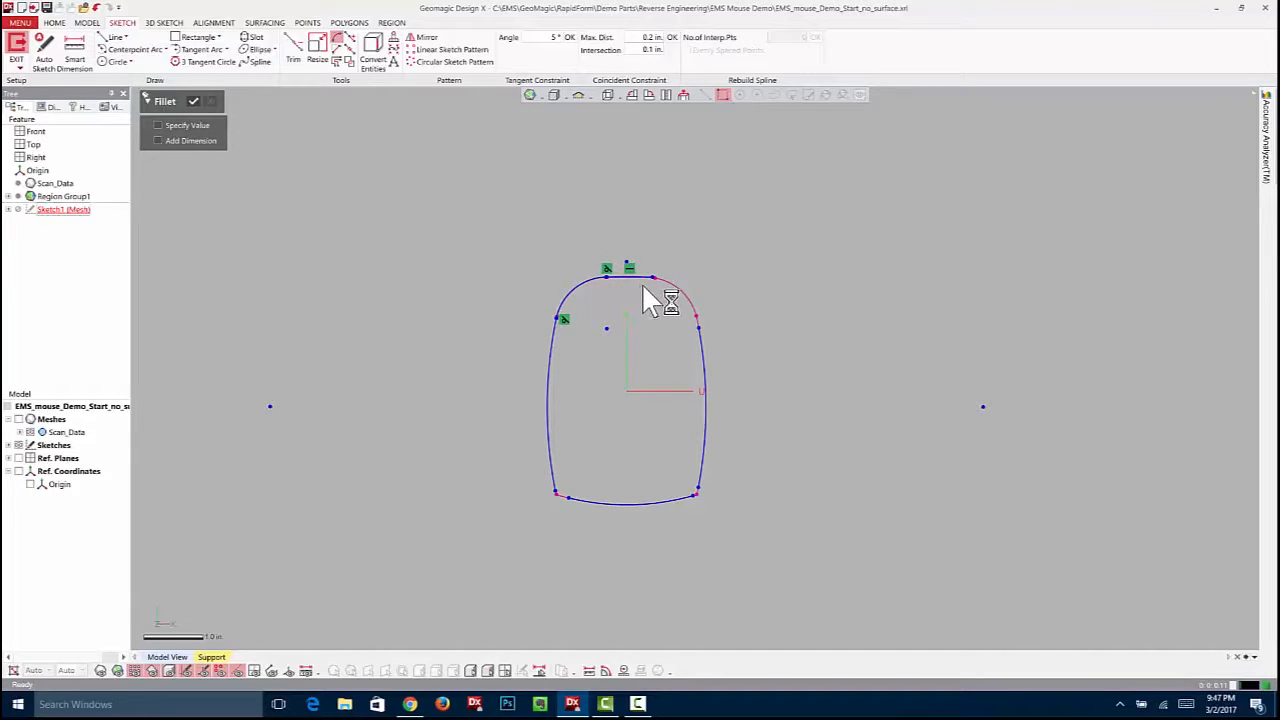
click(705, 350)
drag(699, 326, 699, 321)
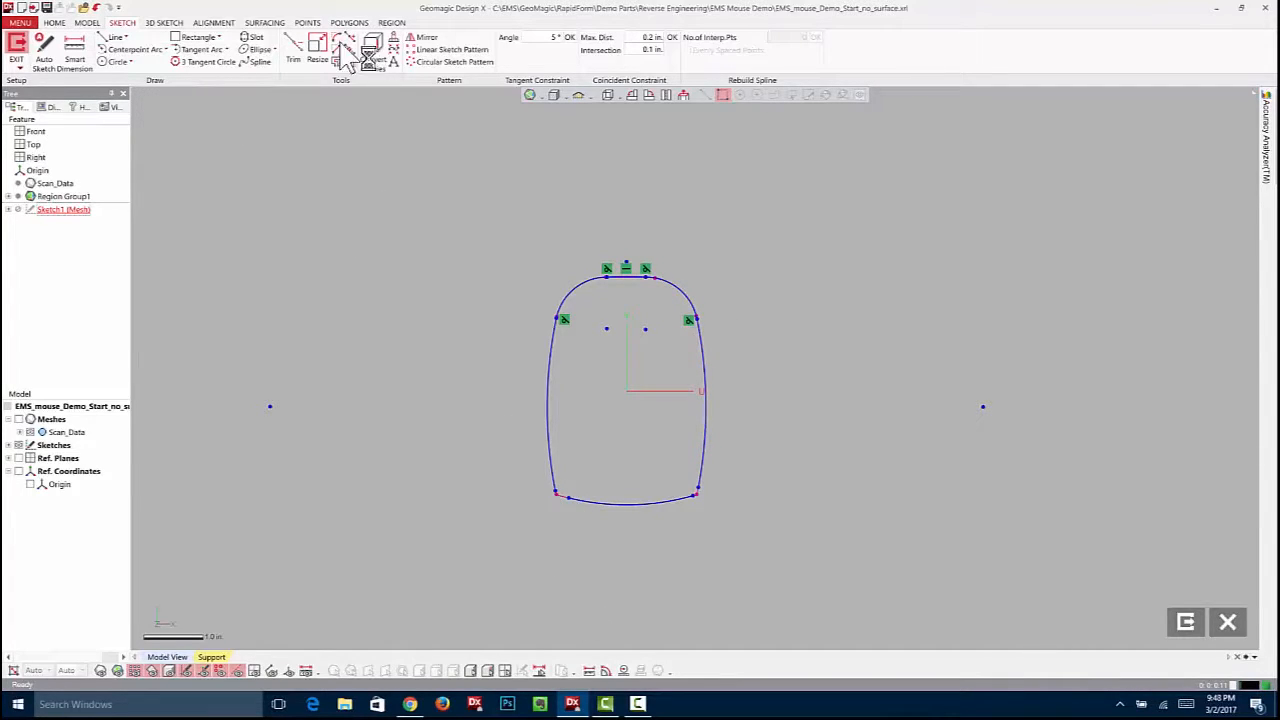
Corner-trim the bottom arc with the left and right side arcs to close both lower corners
click(293, 48)
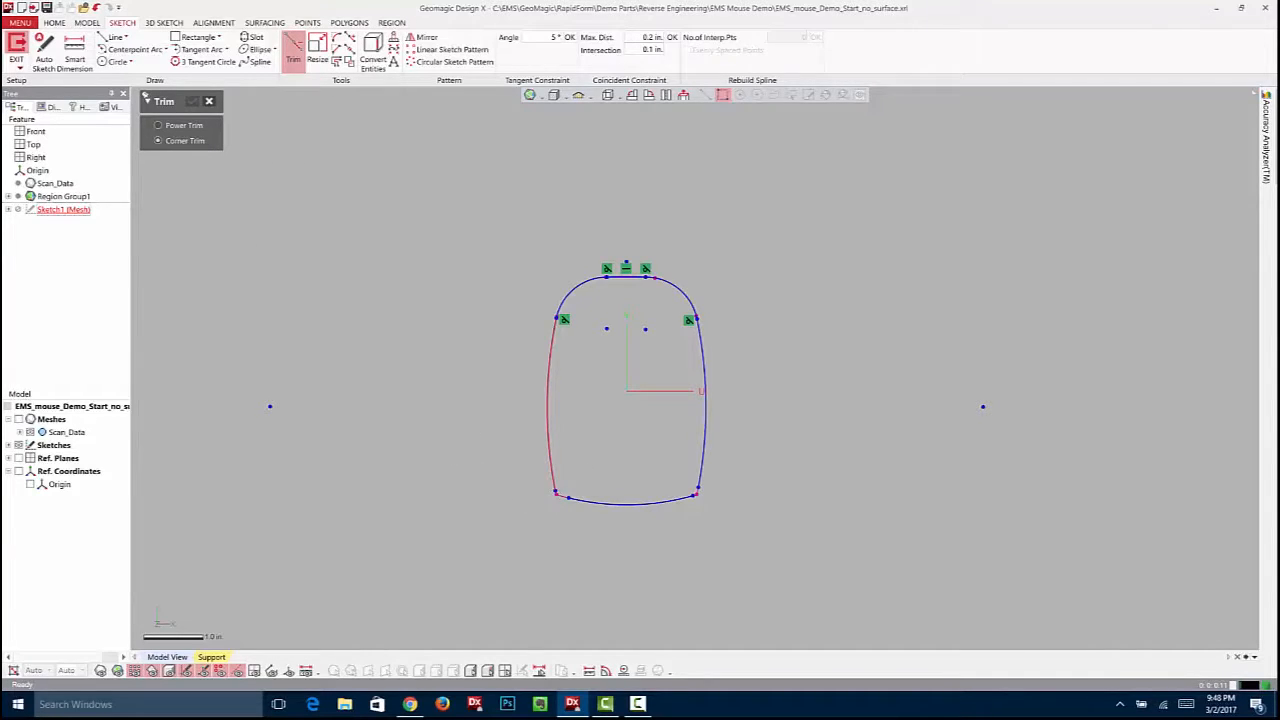
click(553, 474)
click(593, 504)
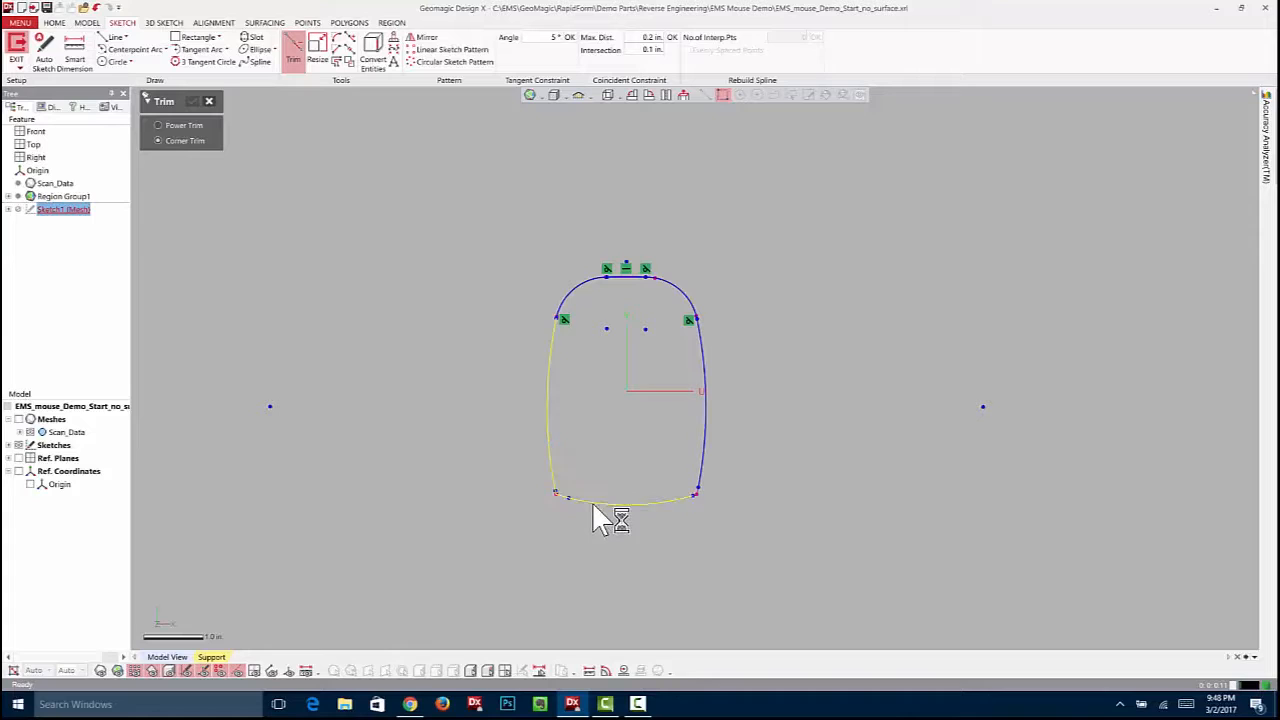
click(692, 502)
click(702, 482)
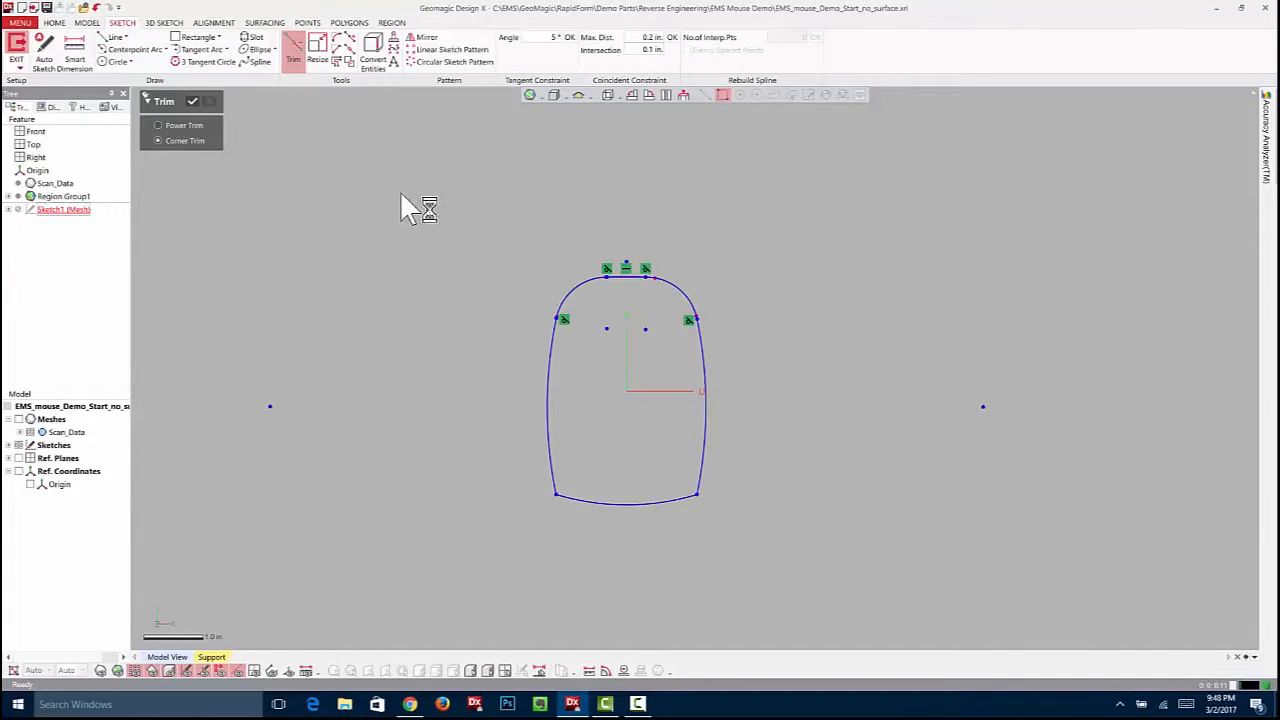
click(192, 102)
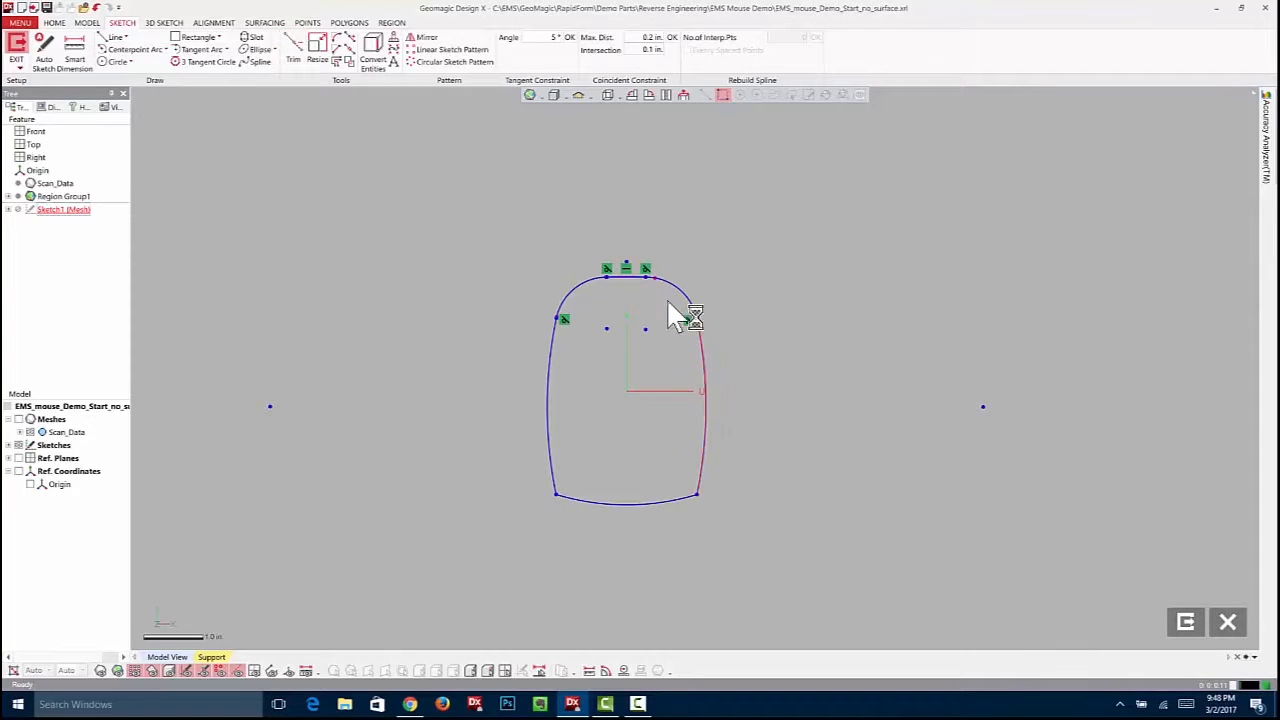
Show the deviation plot for the closed outline and examine the top line and upper corner fillets
click(1268, 178)
click(1150, 135)
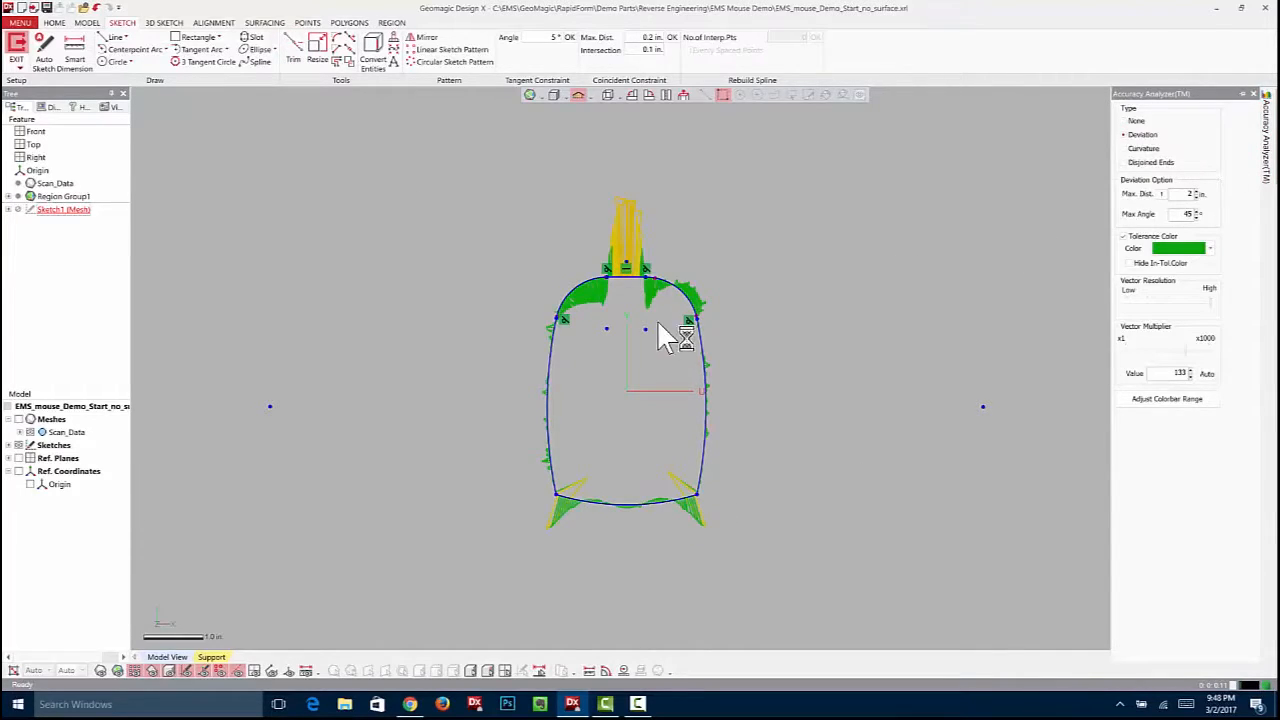
scroll(614, 309, up, 3)
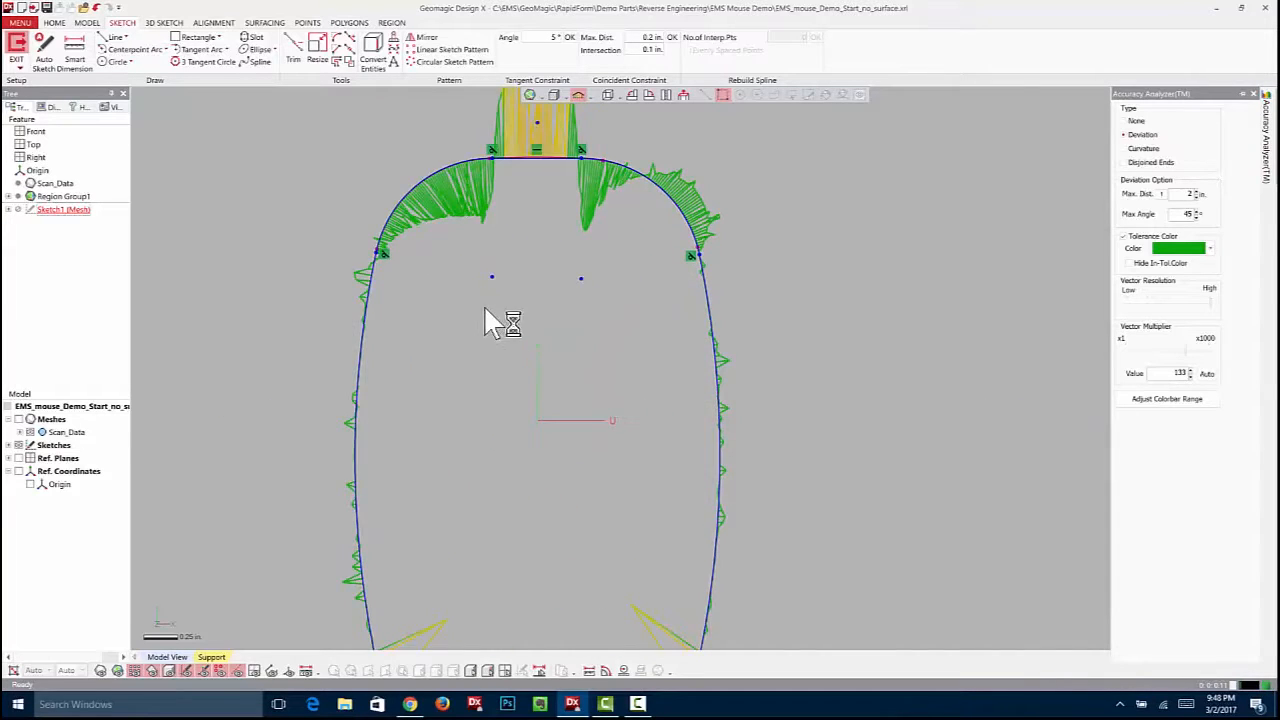
scroll(634, 471, up, 3)
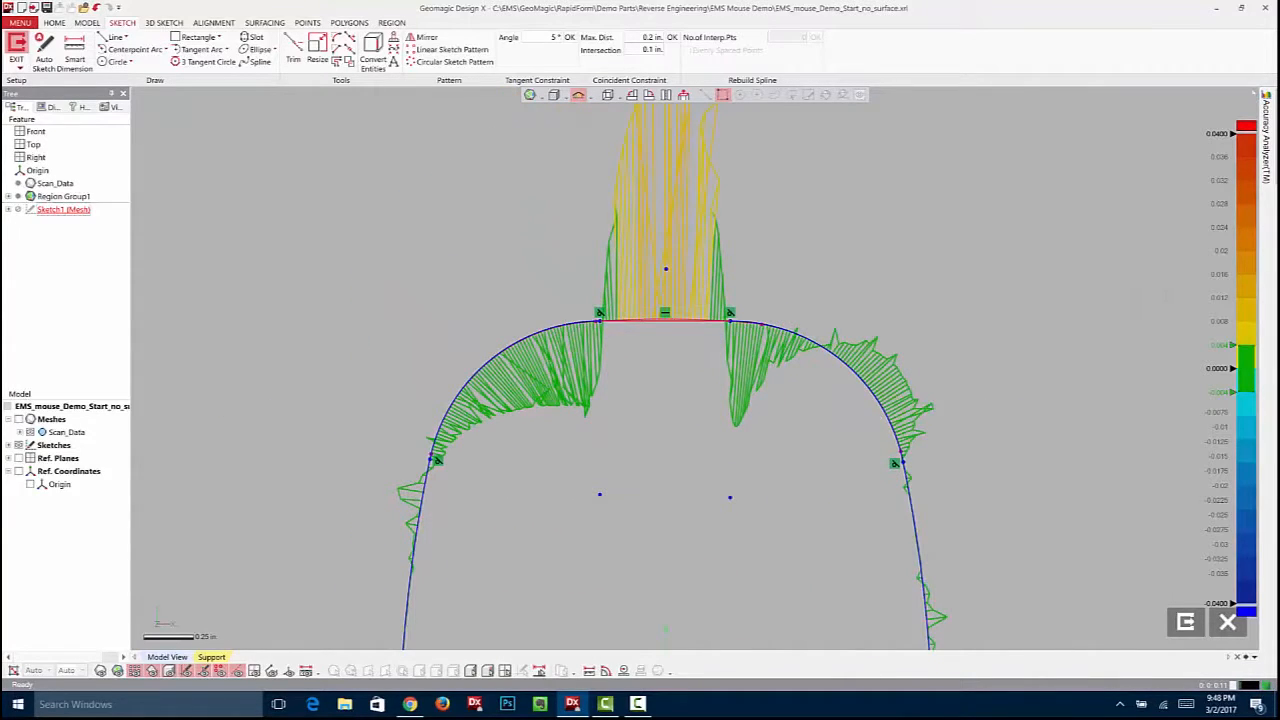
Nudge the short top line slightly to check its effect on the deviation, and turn the deviation display off
drag(668, 317, 668, 326)
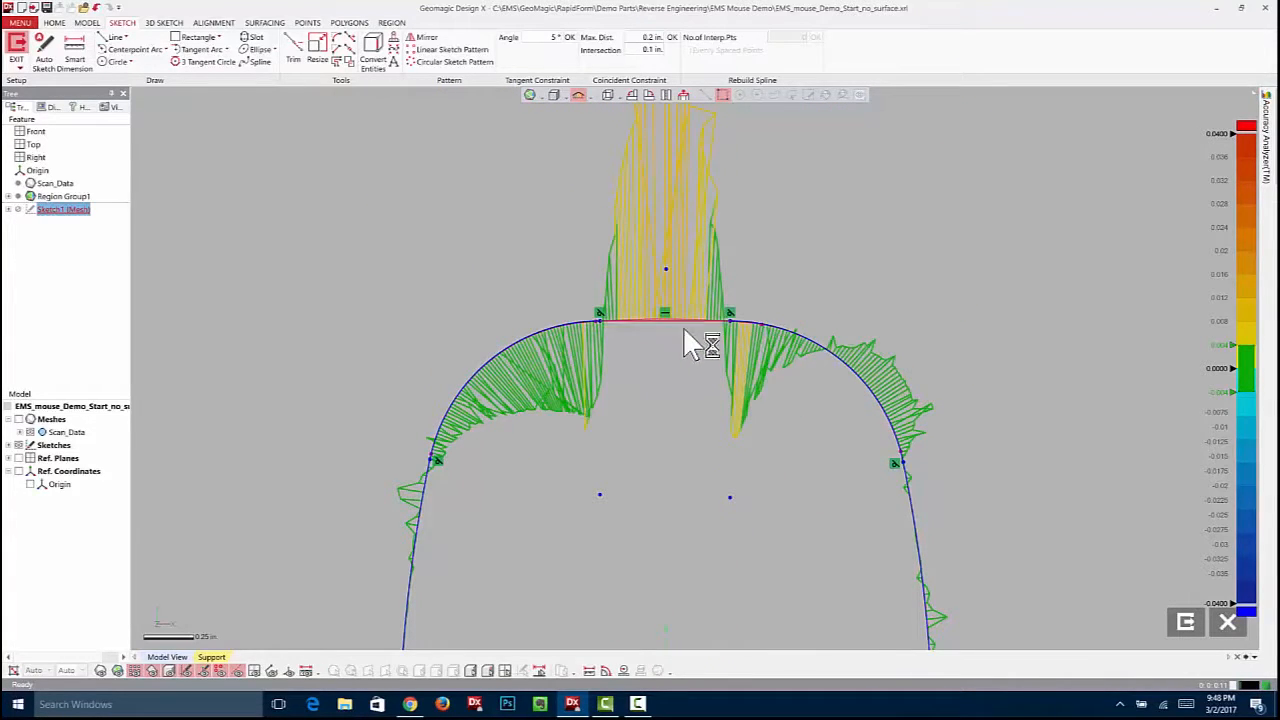
scroll(423, 354, down, 5)
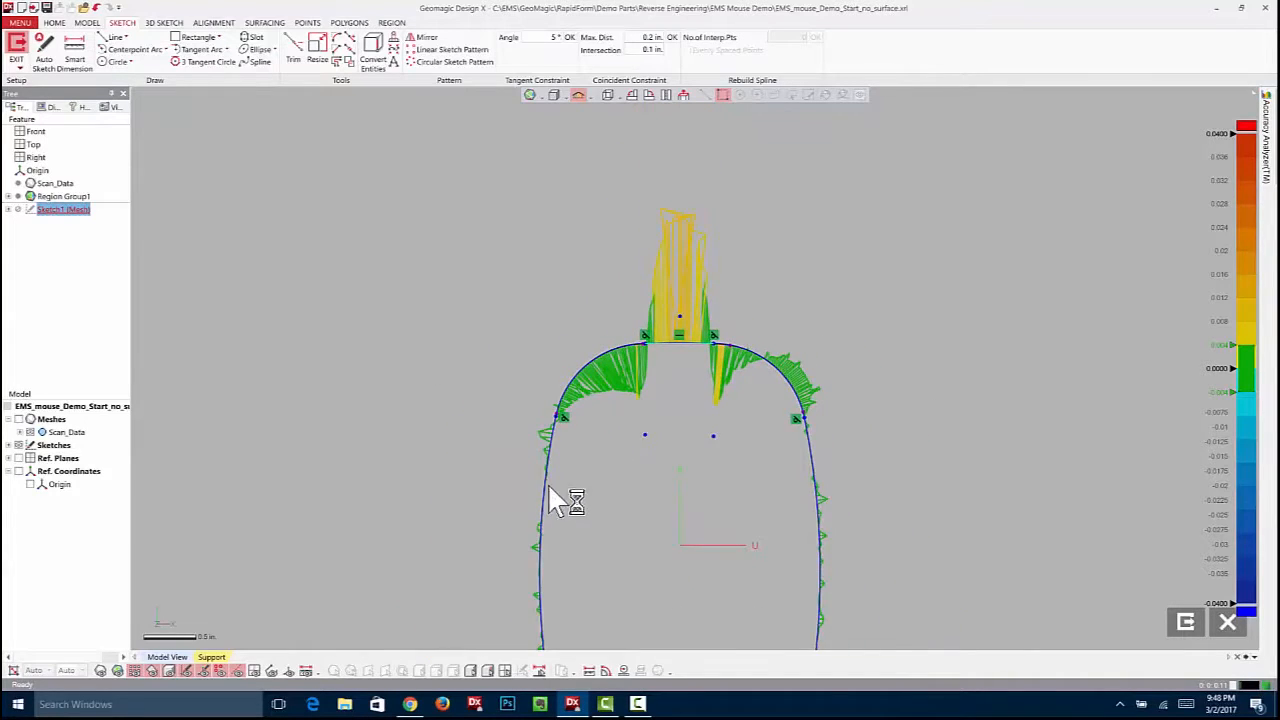
scroll(575, 357, down, 3)
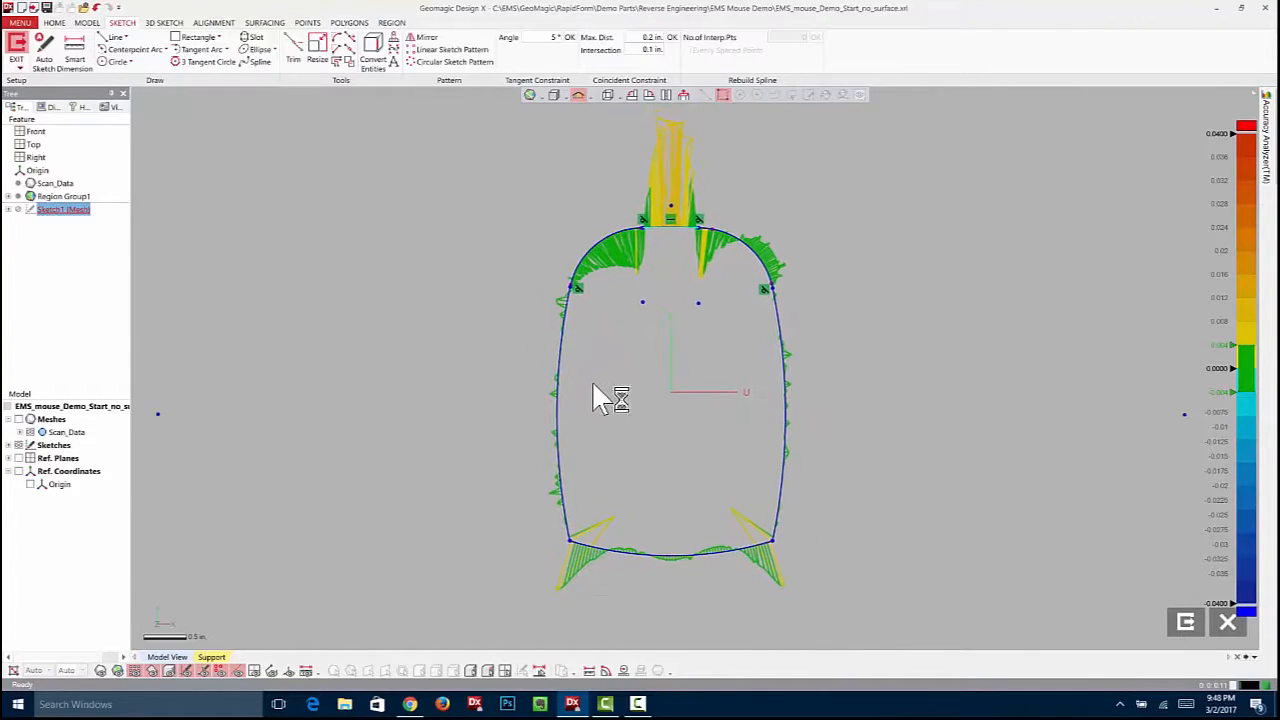
click(1267, 150)
click(1130, 121)
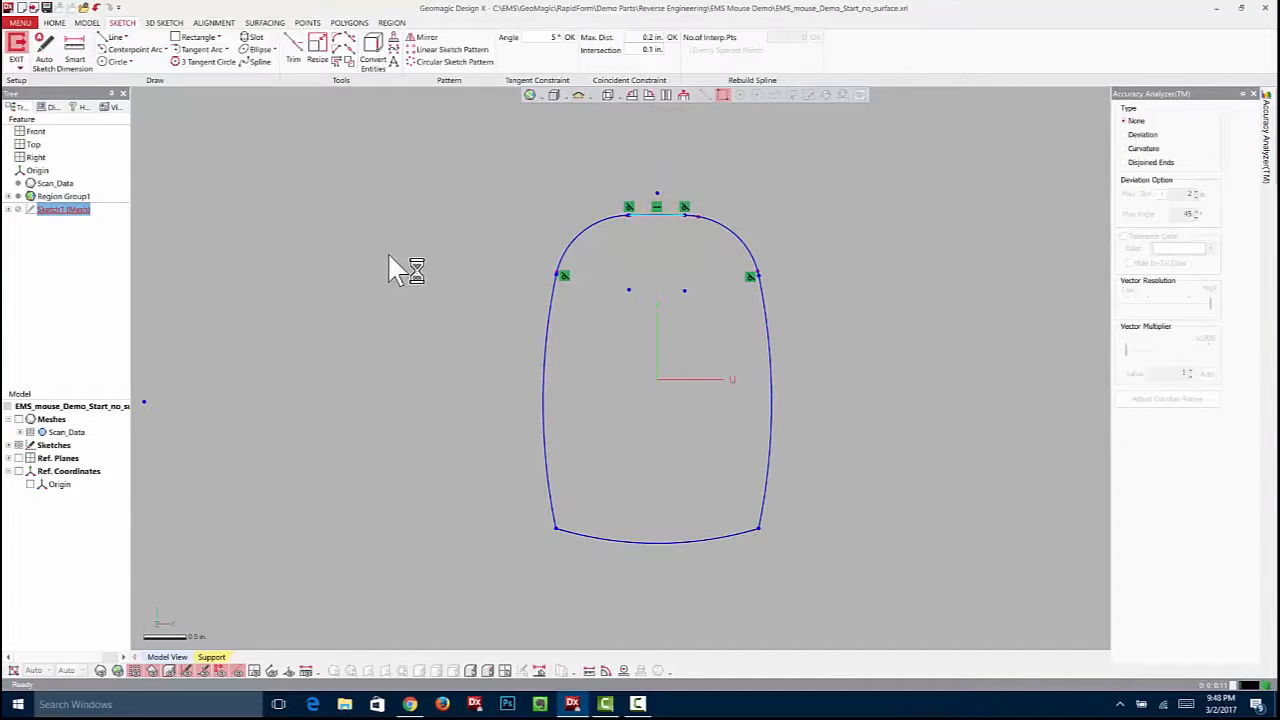
Dimension the radius of the upper-left corner fillet and set it to 0.875 in
click(84, 56)
click(596, 229)
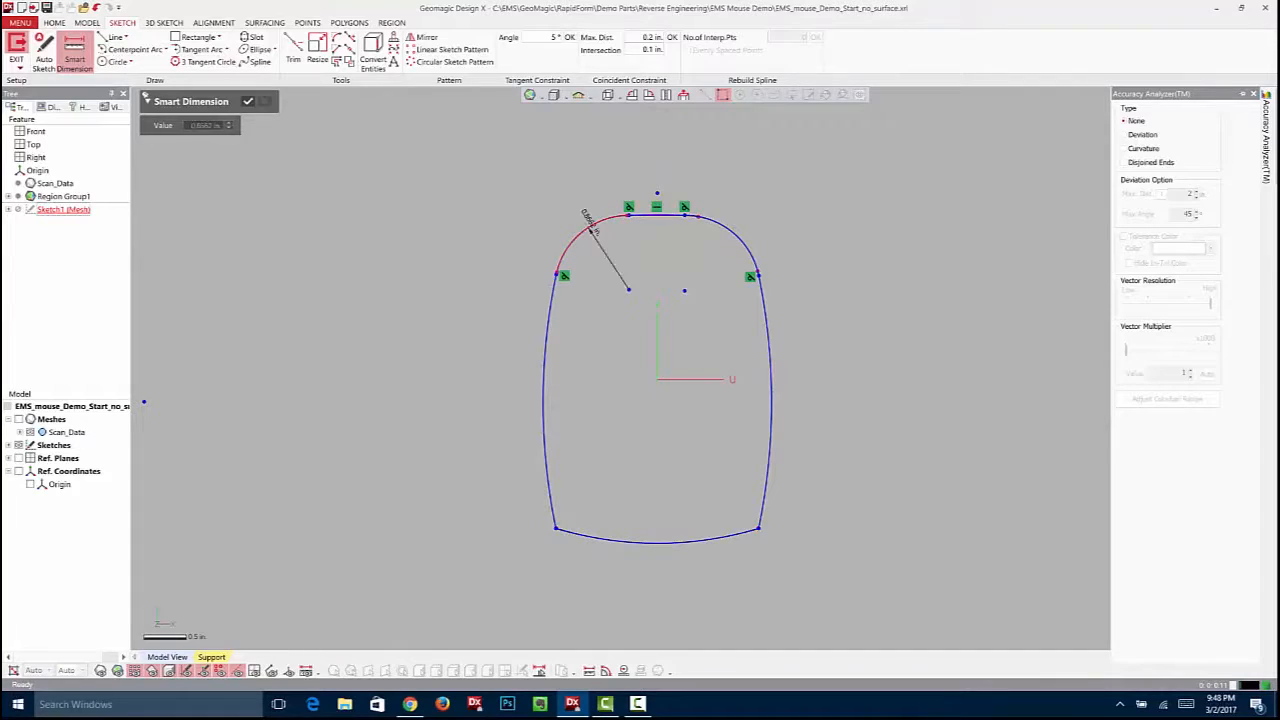
click(572, 192)
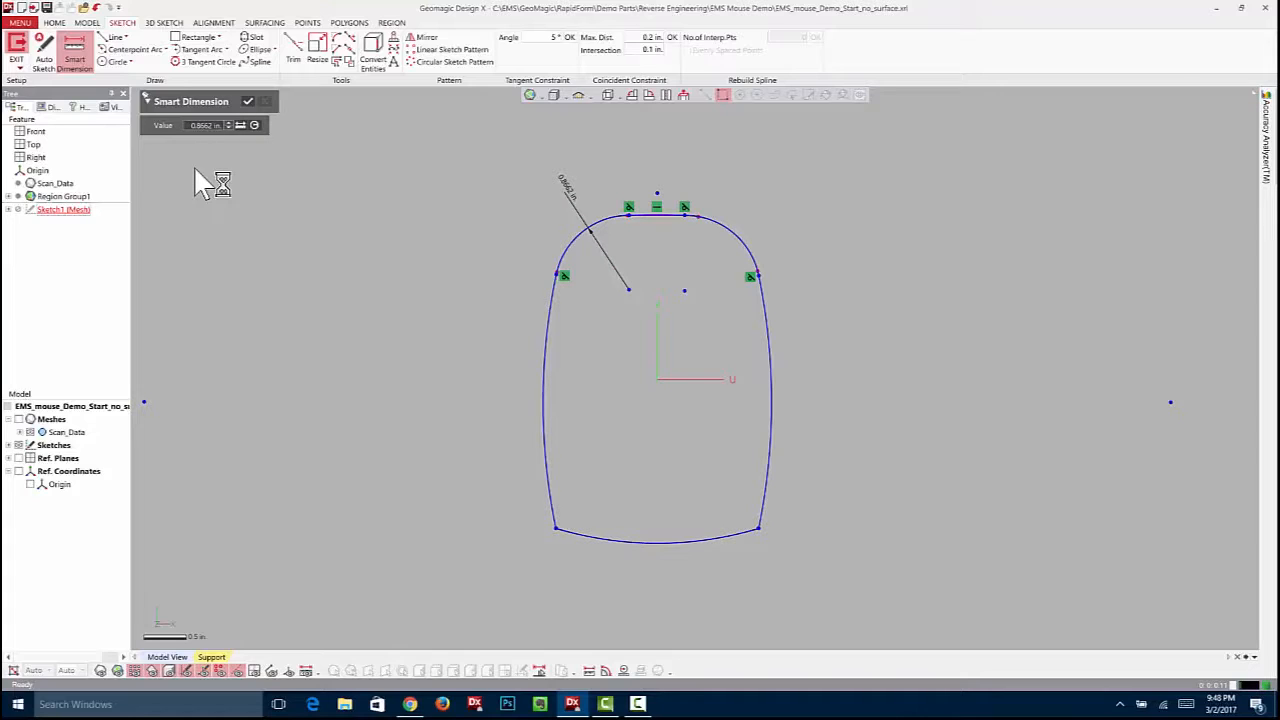
click(194, 125)
double_click(205, 125)
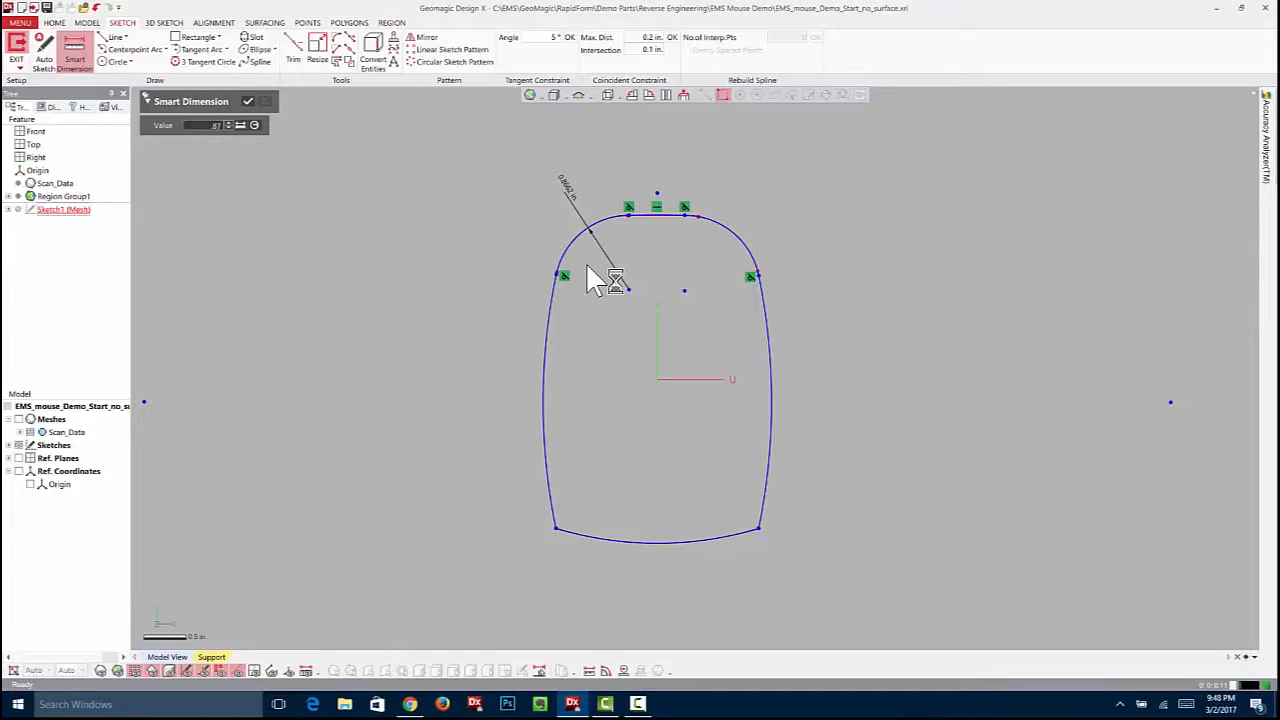
text(.875)
key(Return)
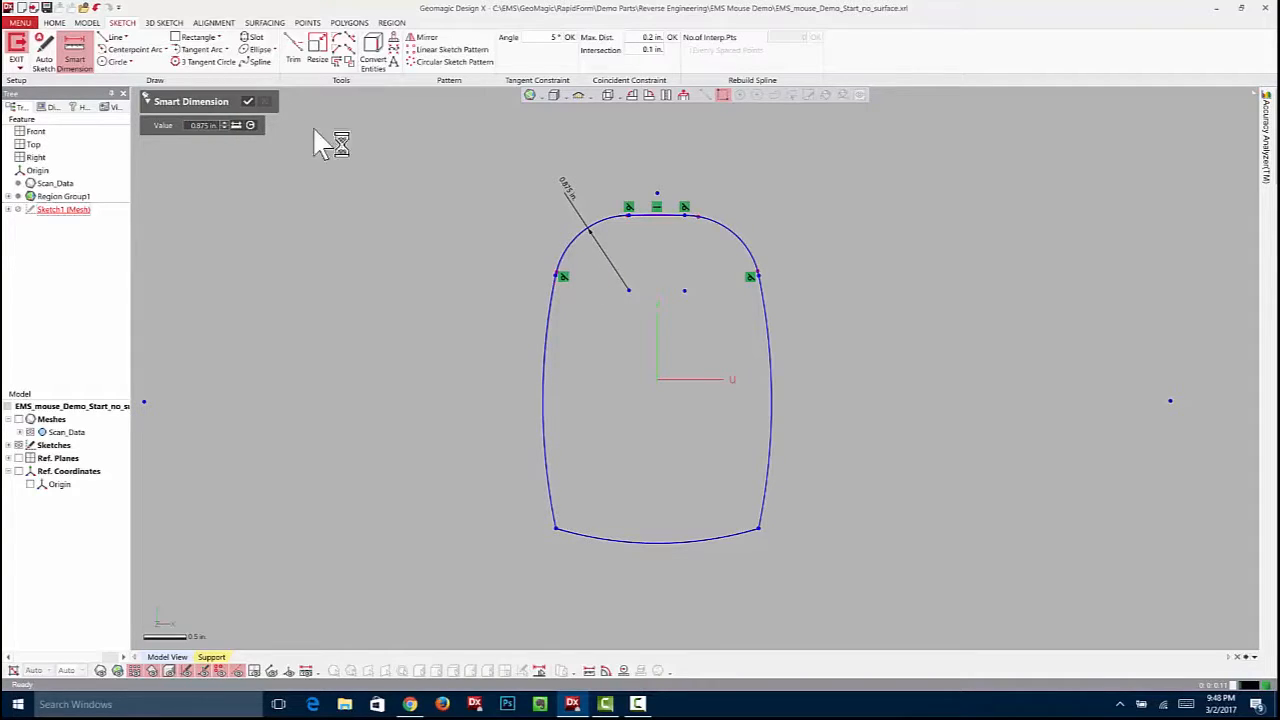
Dimension the radius of the upper-right corner fillet and set it to 0.875 in
click(739, 240)
click(769, 195)
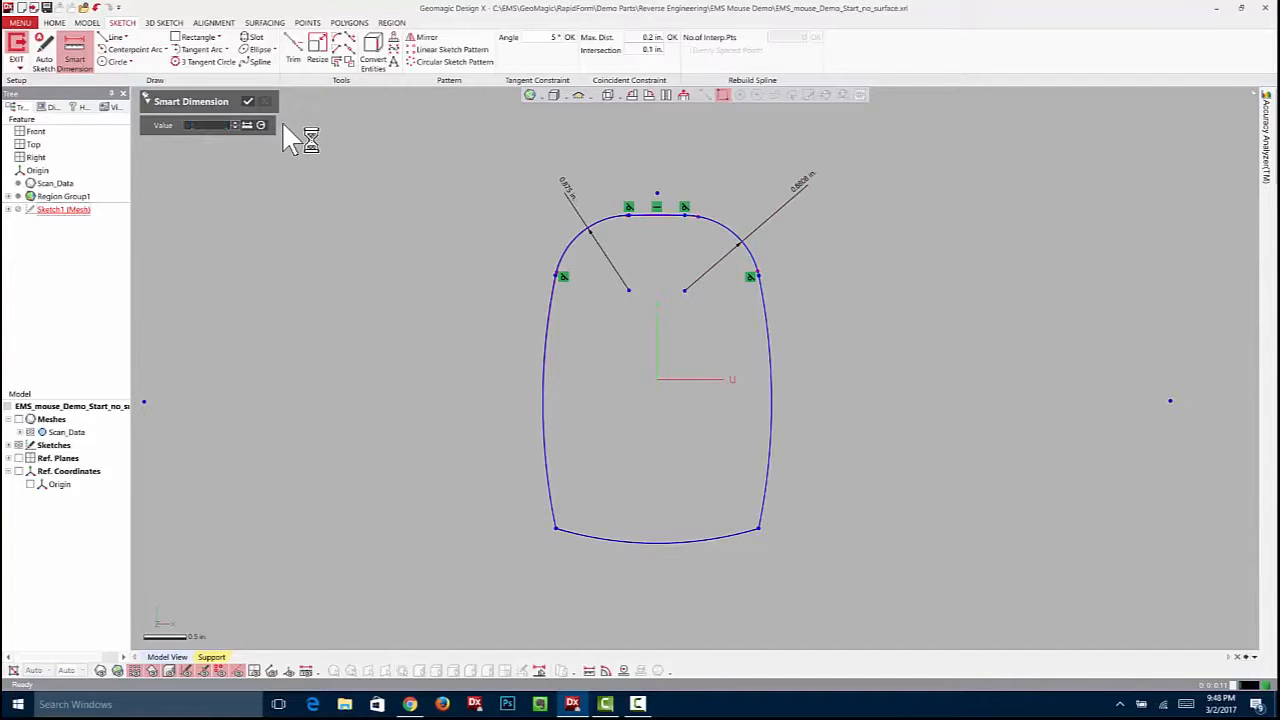
text(.875)
click(250, 102)
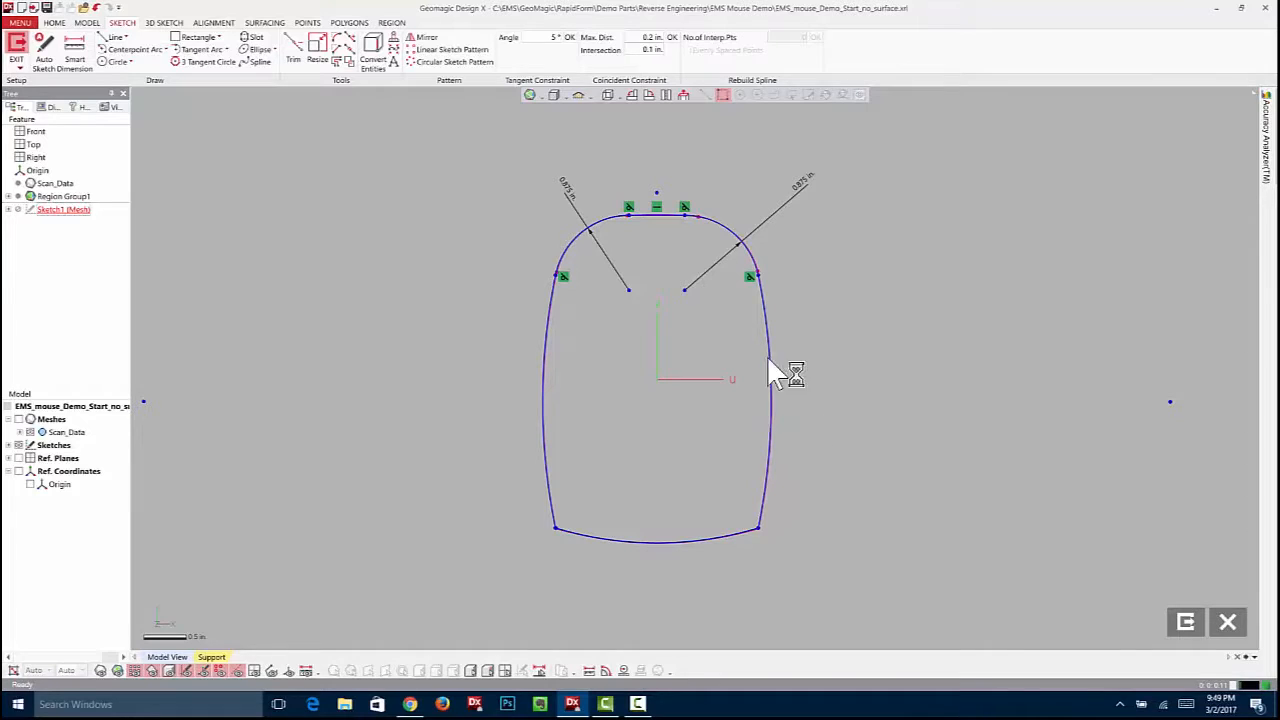
Exit the mesh sketch and show it in a tilted 3D view with the scan mesh visible and the reference planes hidden
click(1186, 622)
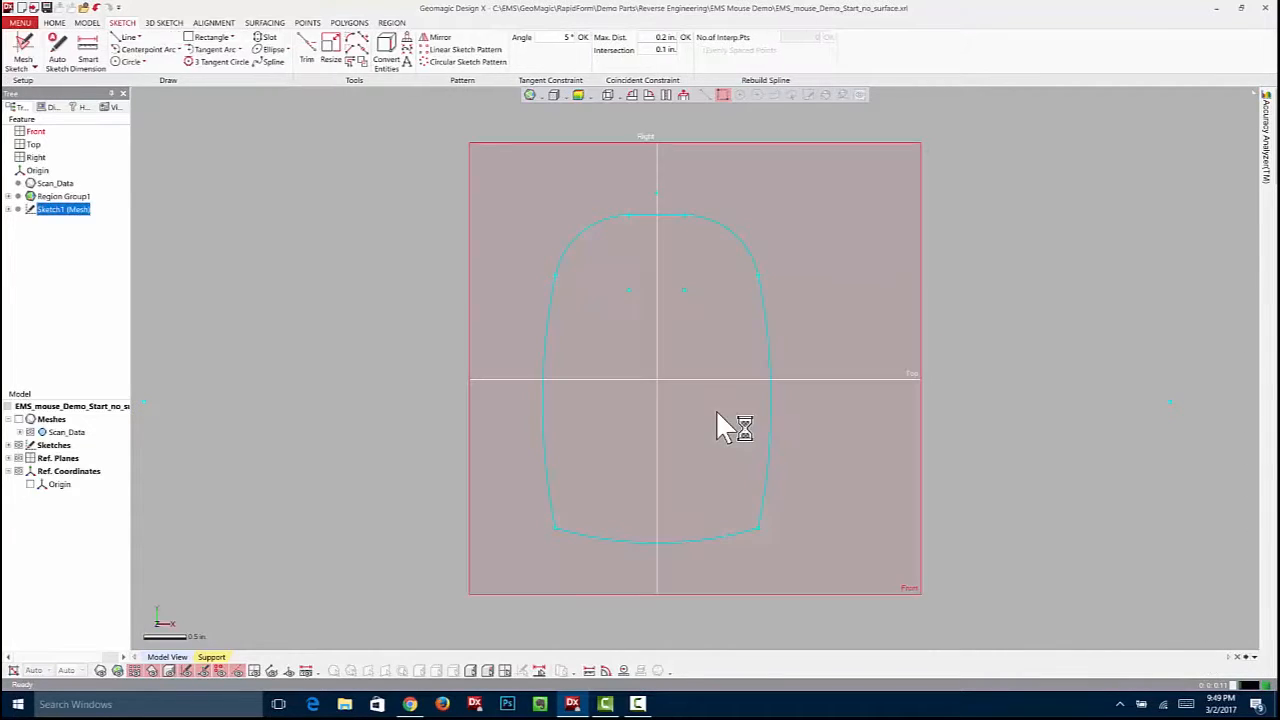
mouse_move(694, 489)
right_down()
mouse_move(640, 334)
mouse_move(749, 509)
mouse_move(556, 388)
mouse_move(666, 334)
mouse_move(572, 328)
right_up()
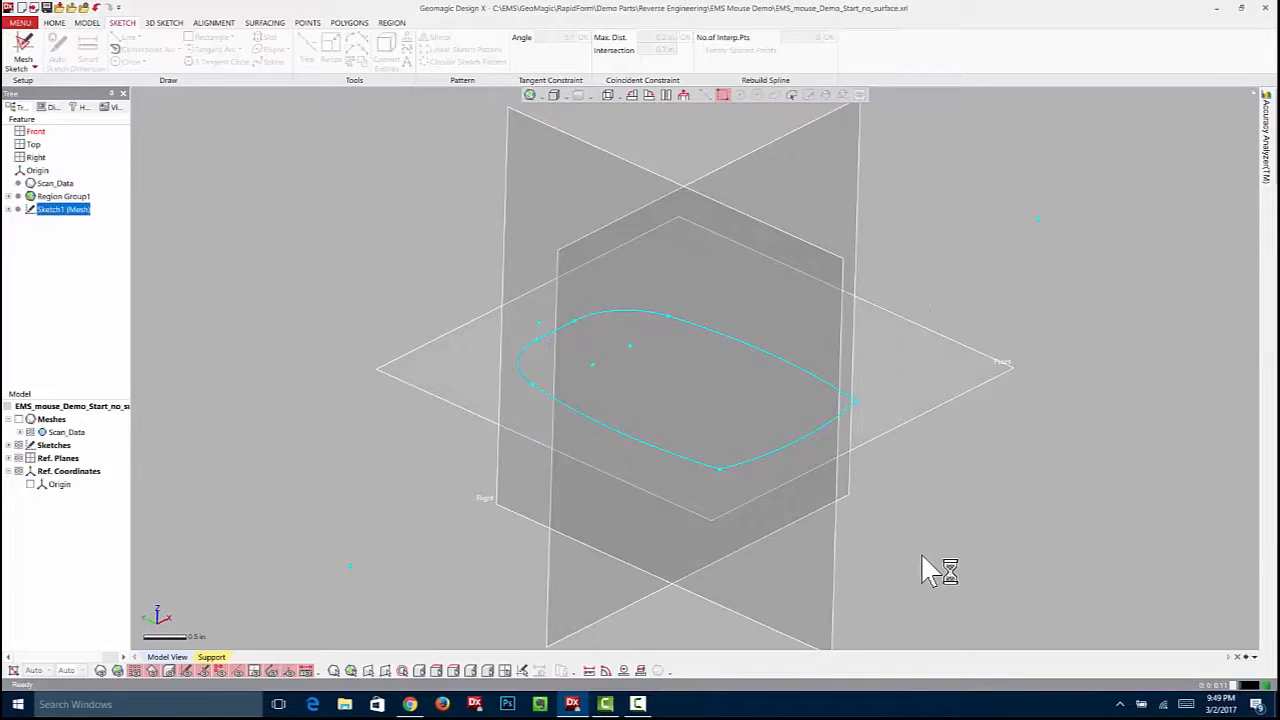
click(101, 671)
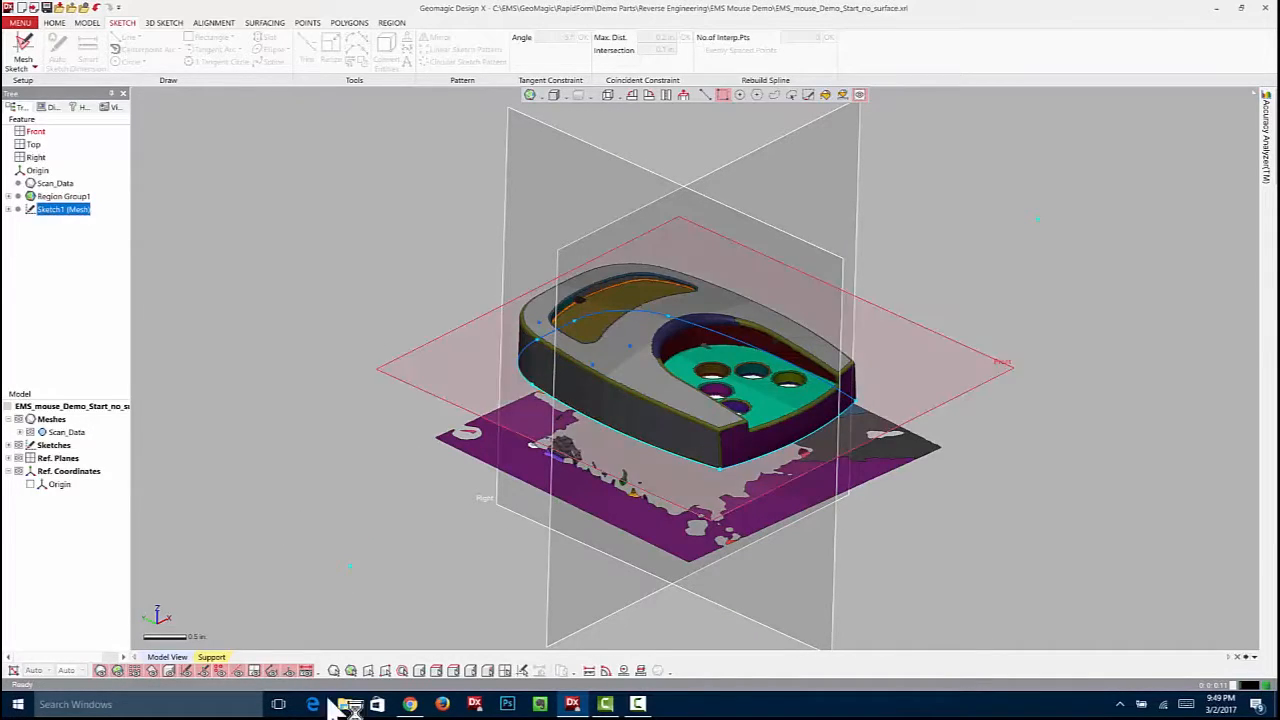
click(255, 671)
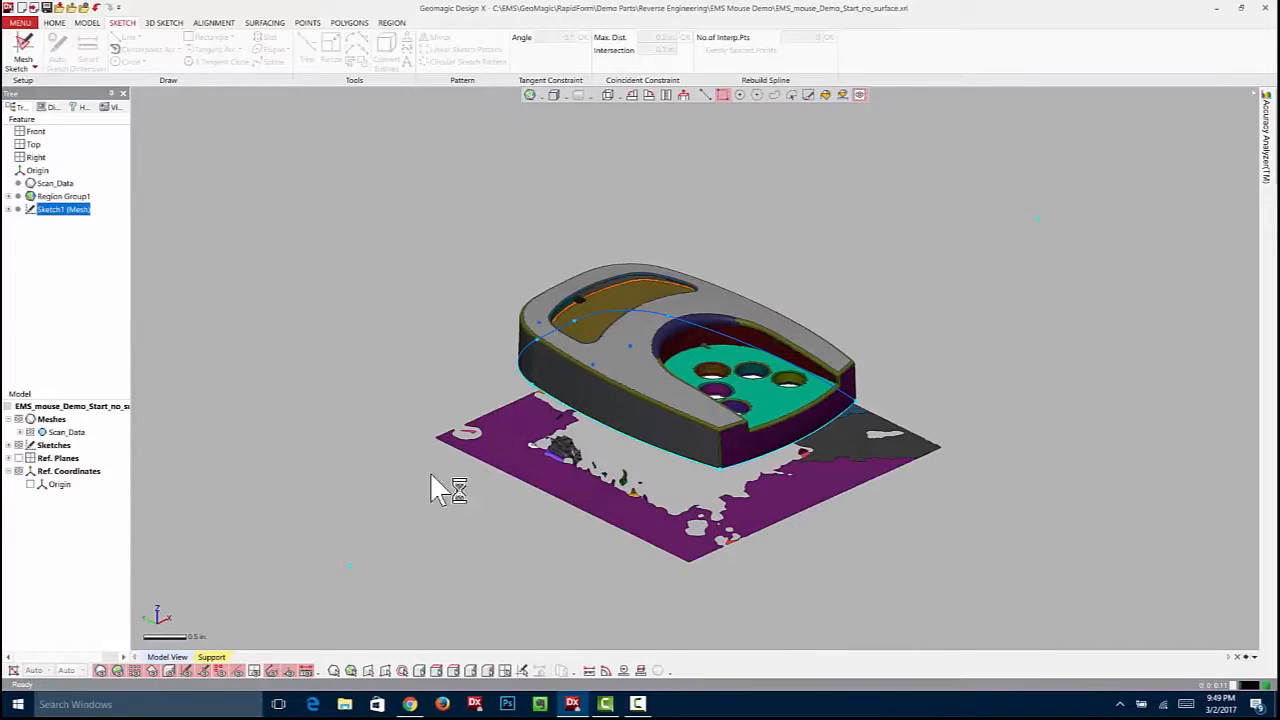
click(373, 331)
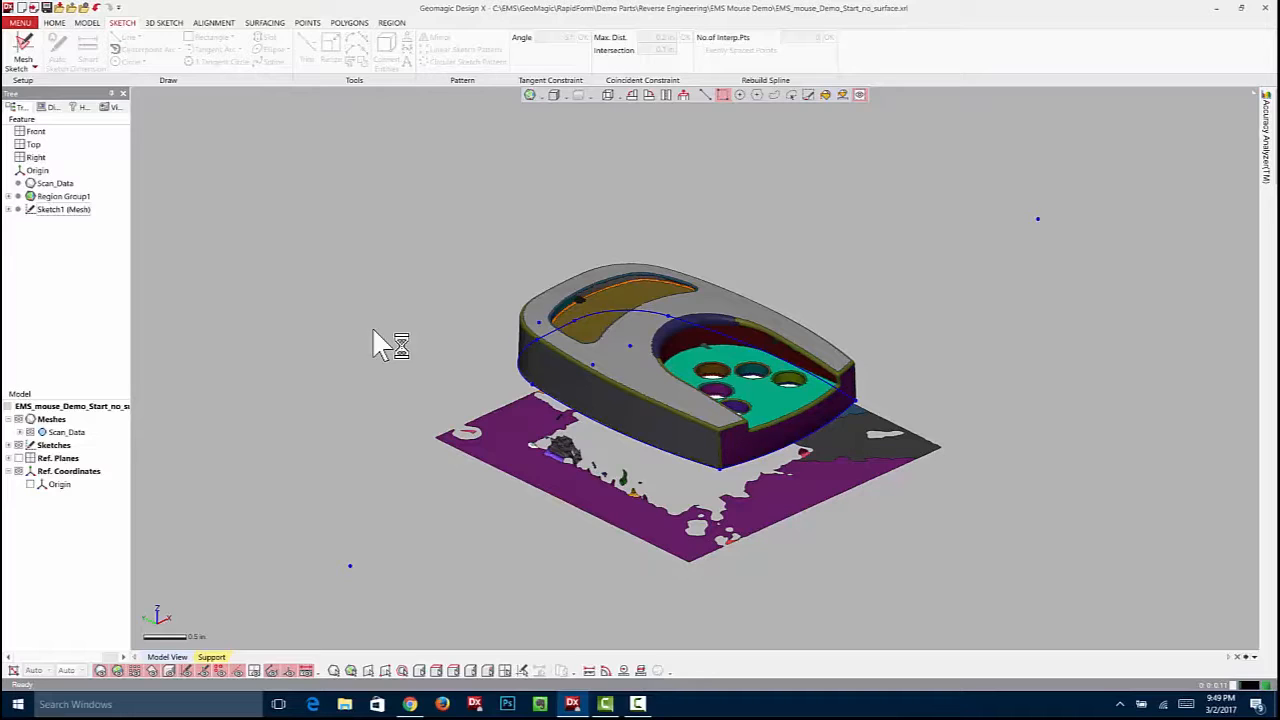
Hide the scan mesh to examine the base outline sketch and its tree entries on their own, and show the mesh again
click(101, 670)
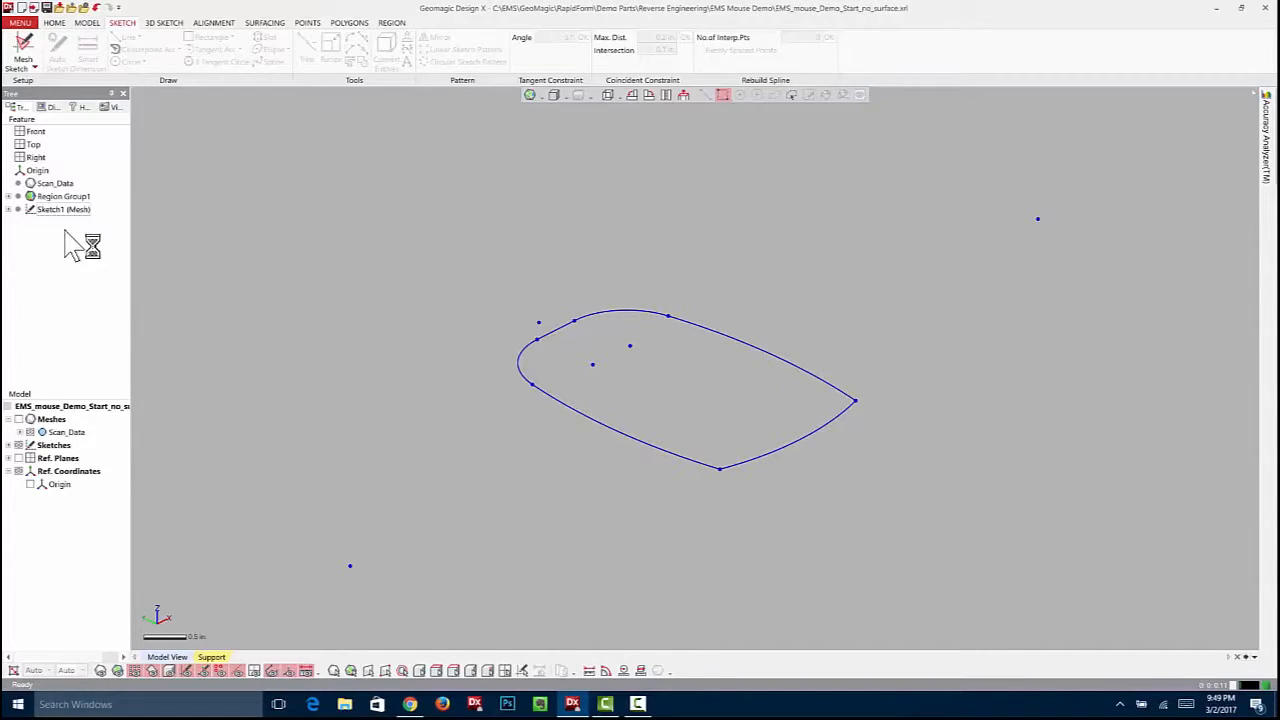
click(8, 209)
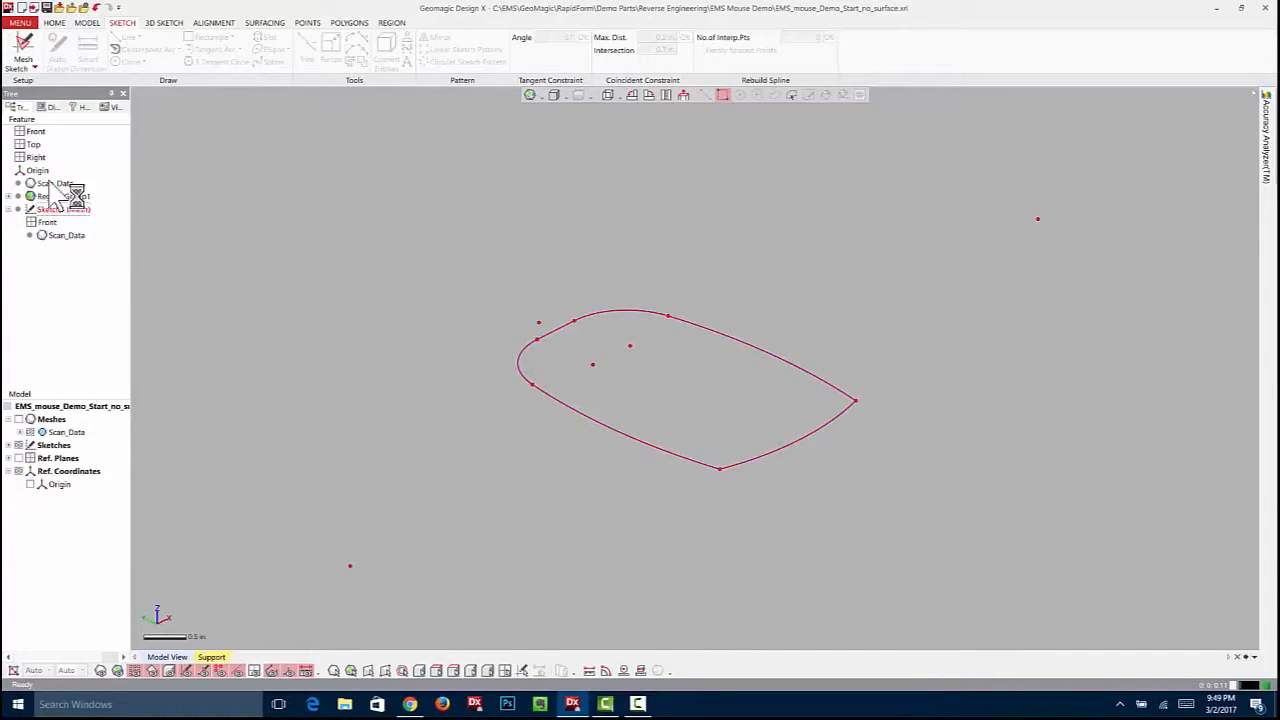
click(8, 209)
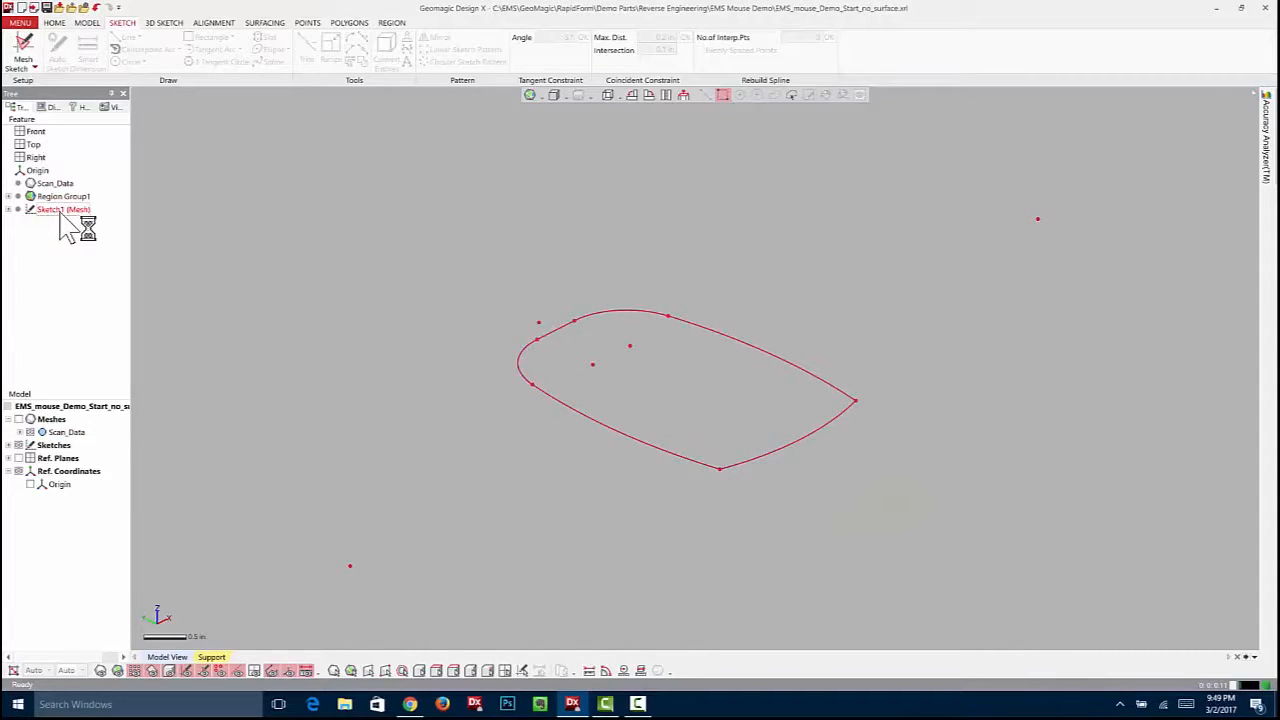
click(100, 670)
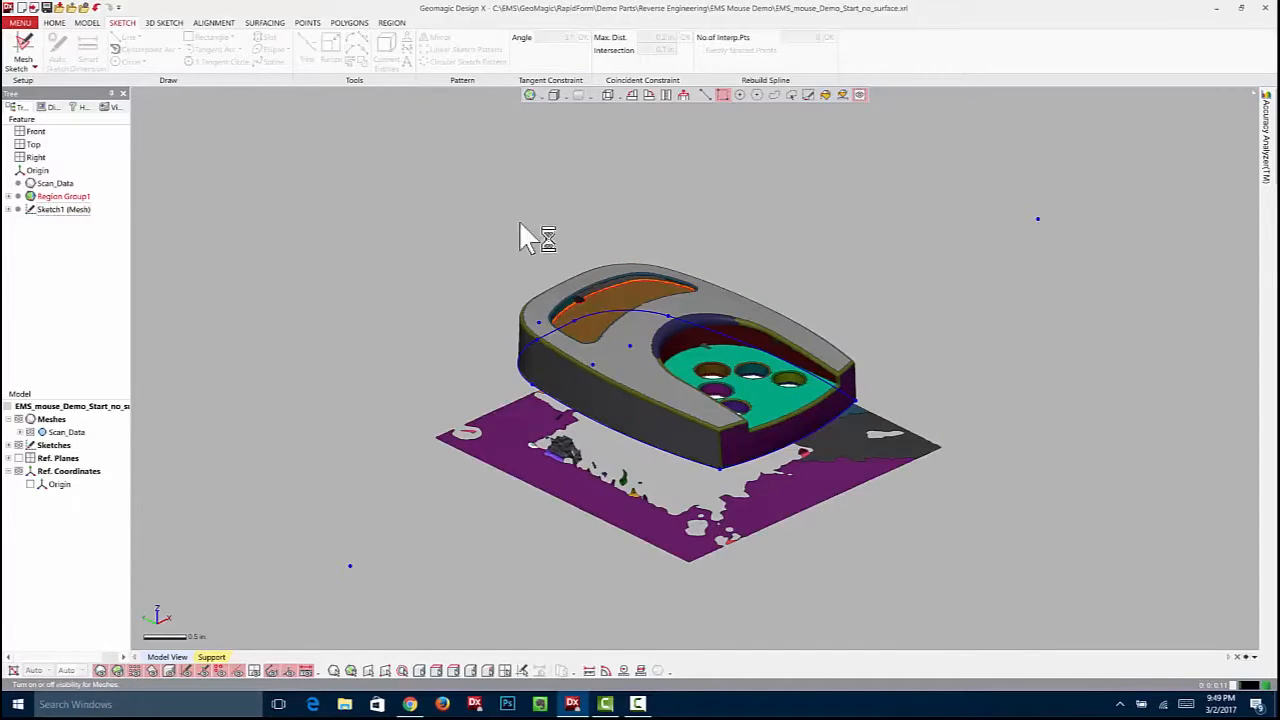
Turn off the region colors and examine from several sides how the outline sketch follows the base of the scanned mouse
mouse_move(719, 321)
right_down()
mouse_move(721, 283)
mouse_move(731, 303)
right_up()
scroll(666, 346, up, 3)
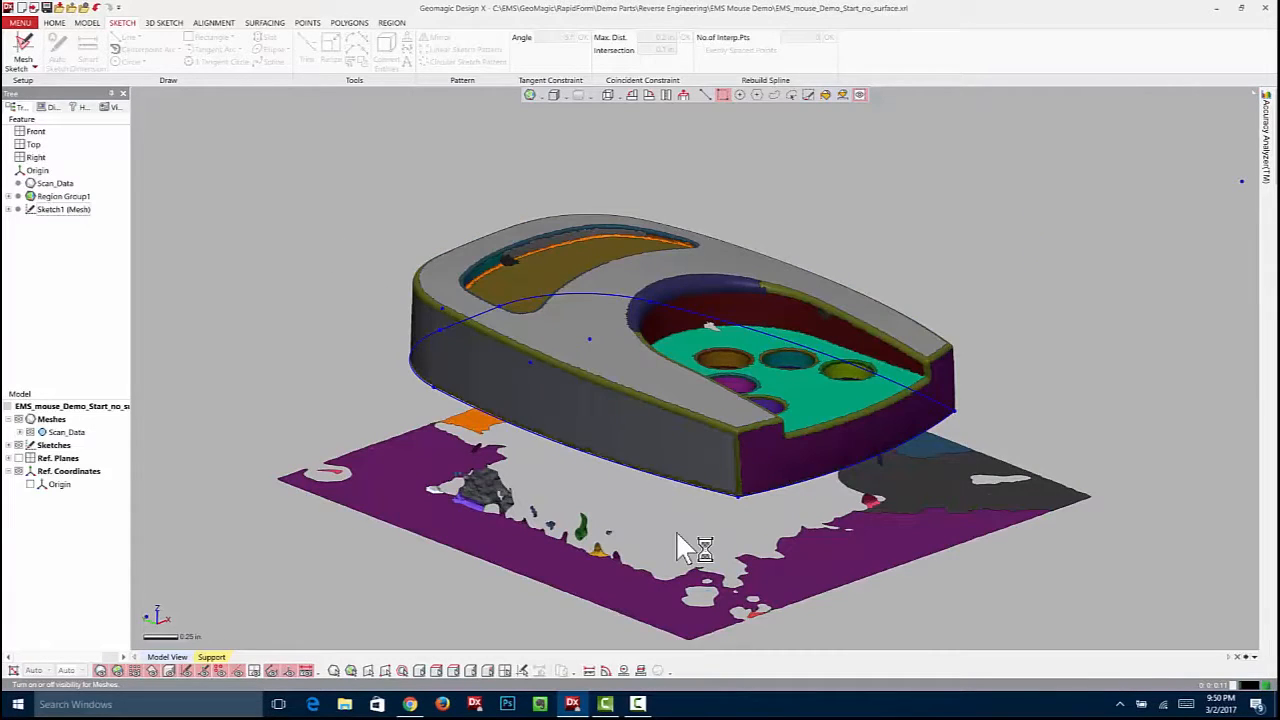
click(118, 672)
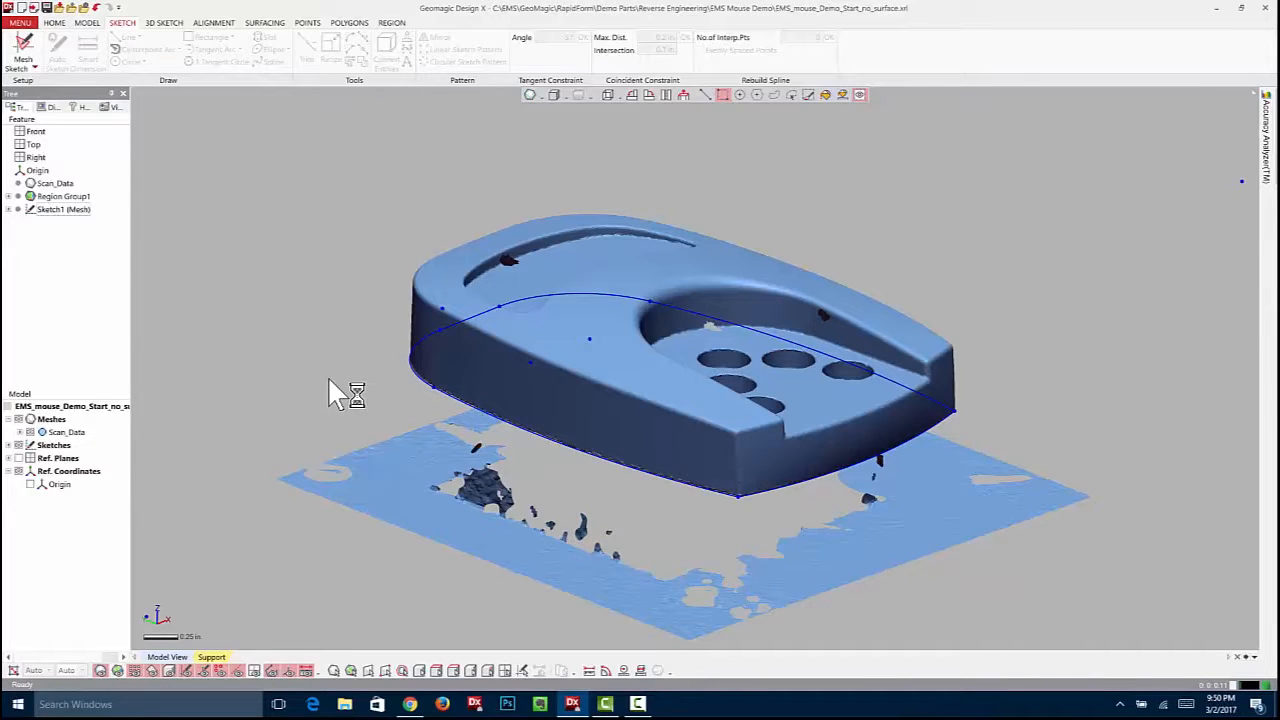
right_drag(400, 522, 556, 483)
mouse_move(740, 495)
right_down()
mouse_move(706, 531)
mouse_move(709, 474)
mouse_move(742, 478)
right_up()
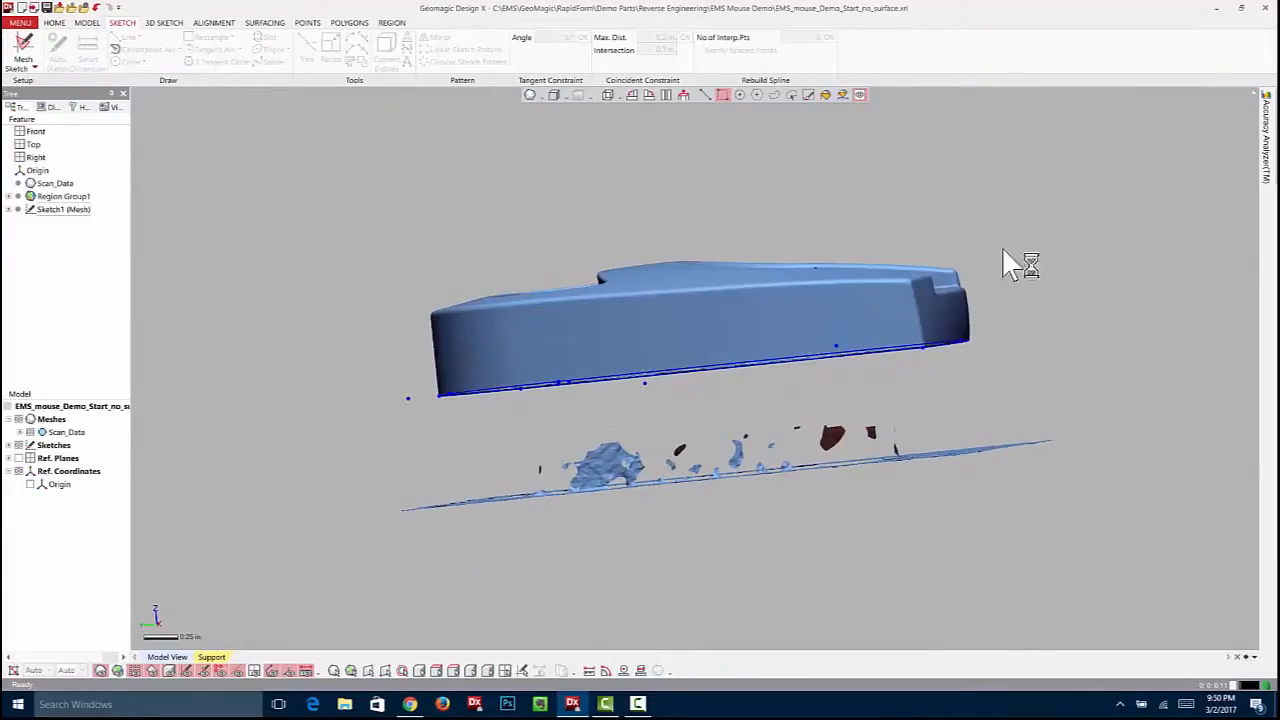
right_drag(1006, 374, 535, 449)
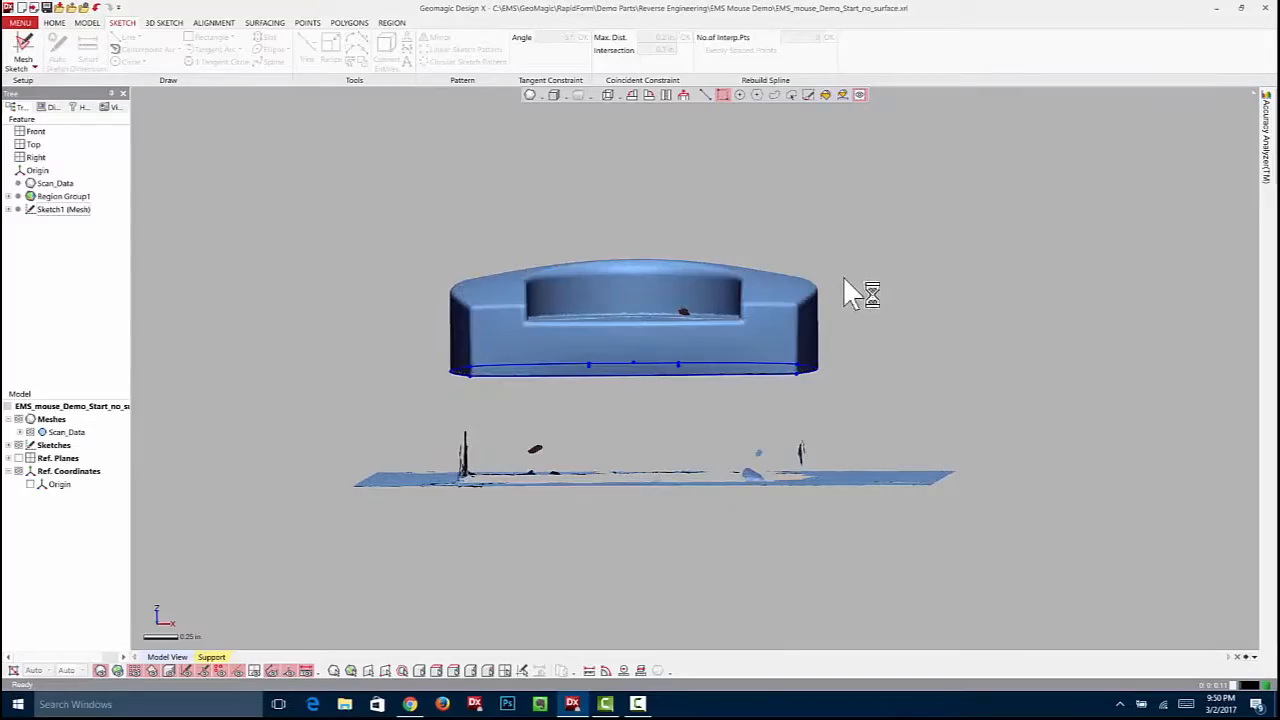
right_drag(443, 470, 878, 358)
mouse_move(641, 363)
right_down()
mouse_move(658, 422)
mouse_move(719, 434)
mouse_move(685, 398)
right_up()
scroll(659, 425, down, 2)
scroll(684, 394, up, 2)
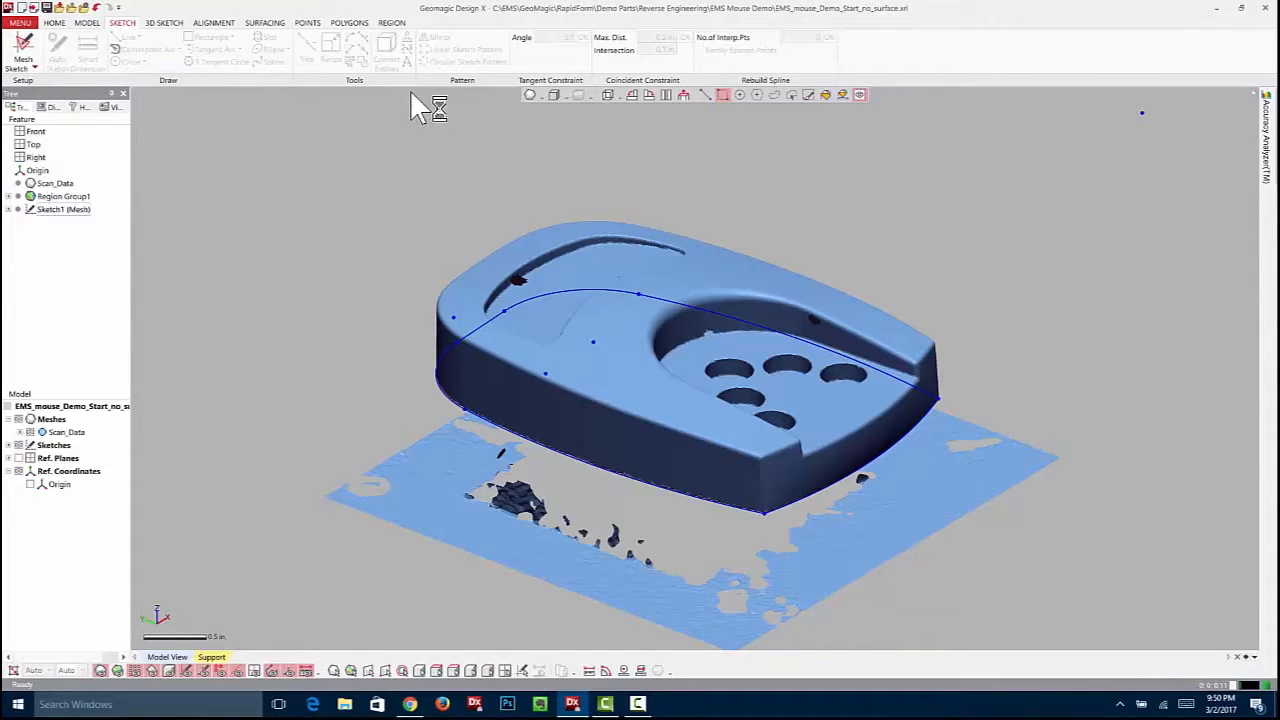
Try a blind solid extrusion of the base outline sketch, about 0.8 in high, and compare its height with the scan from the side
click(87, 22)
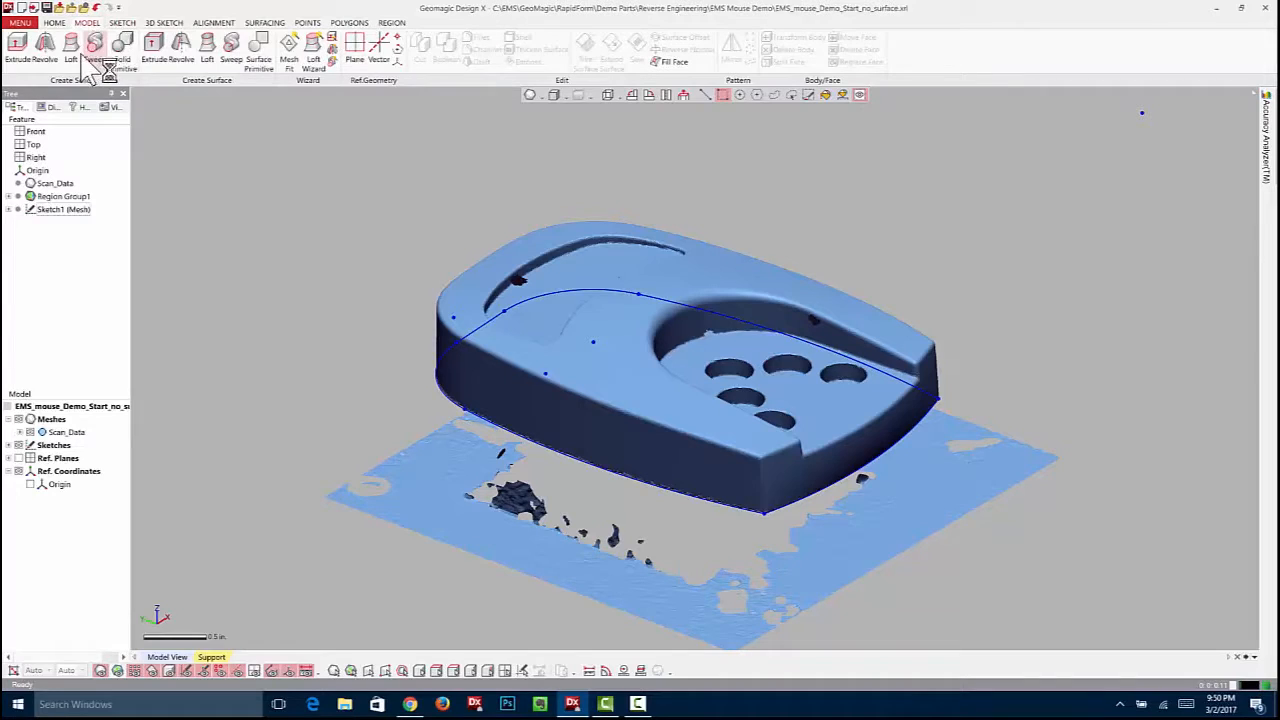
click(17, 45)
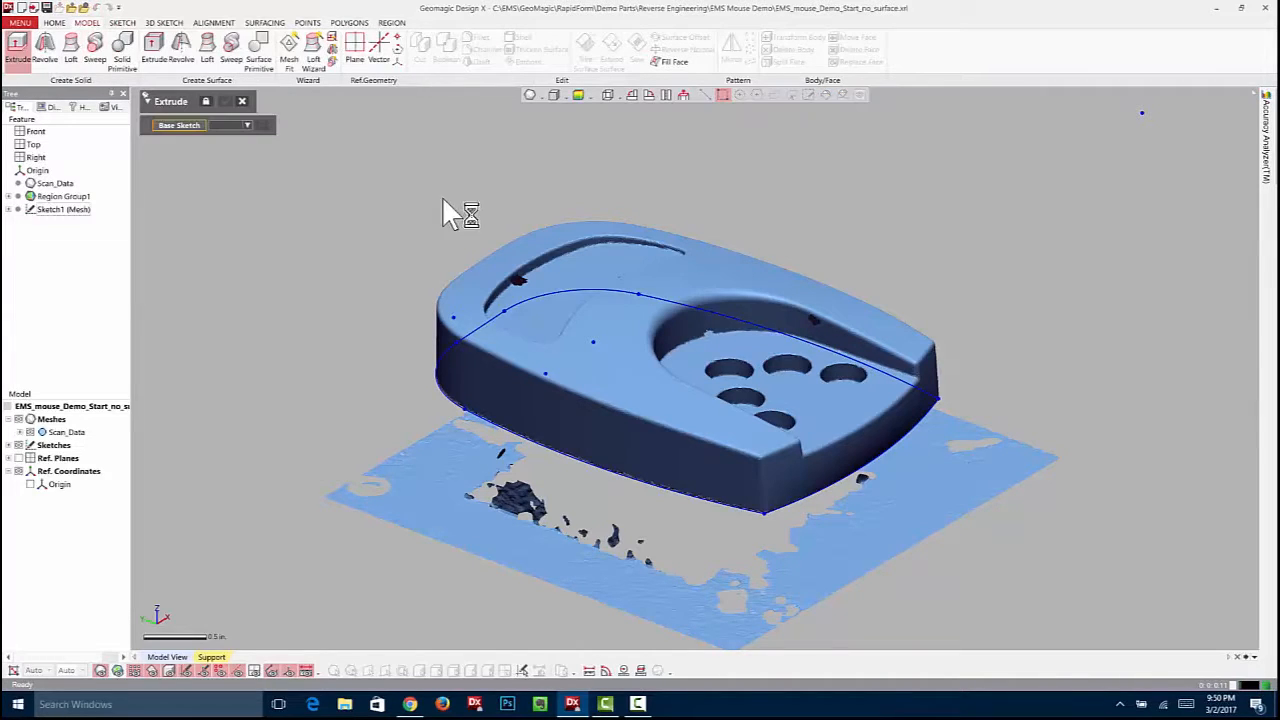
click(443, 390)
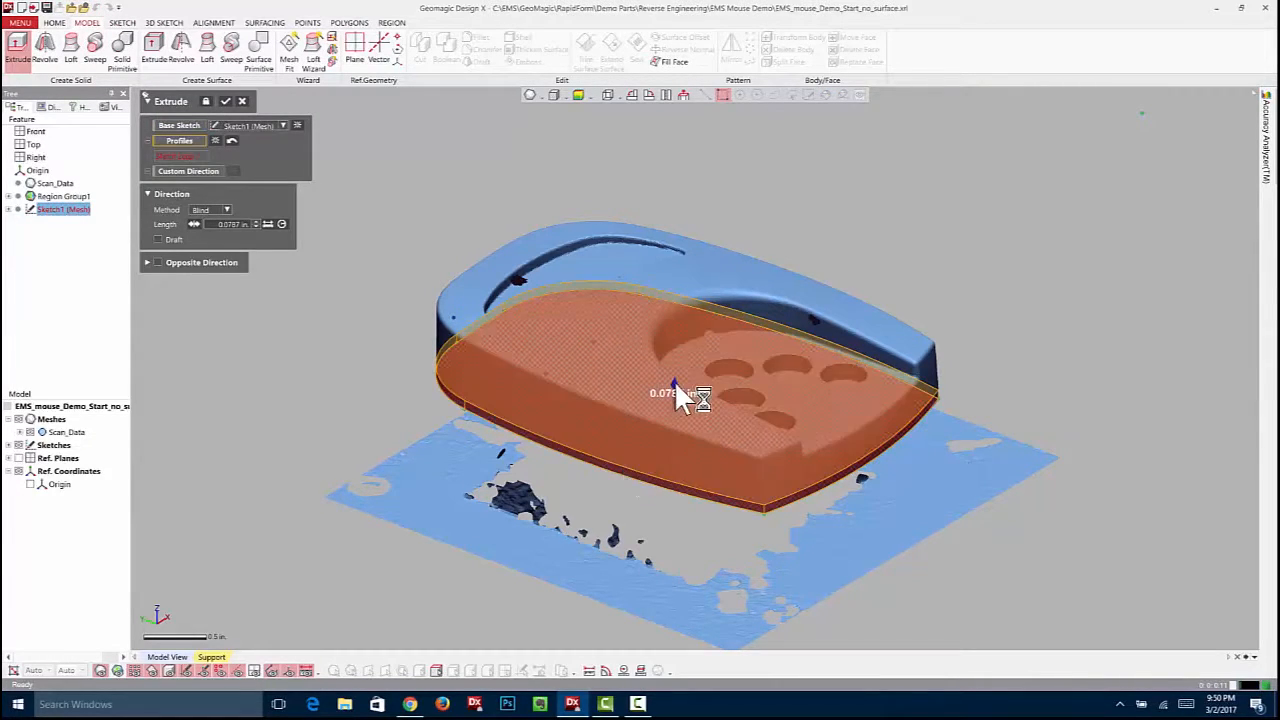
click(226, 210)
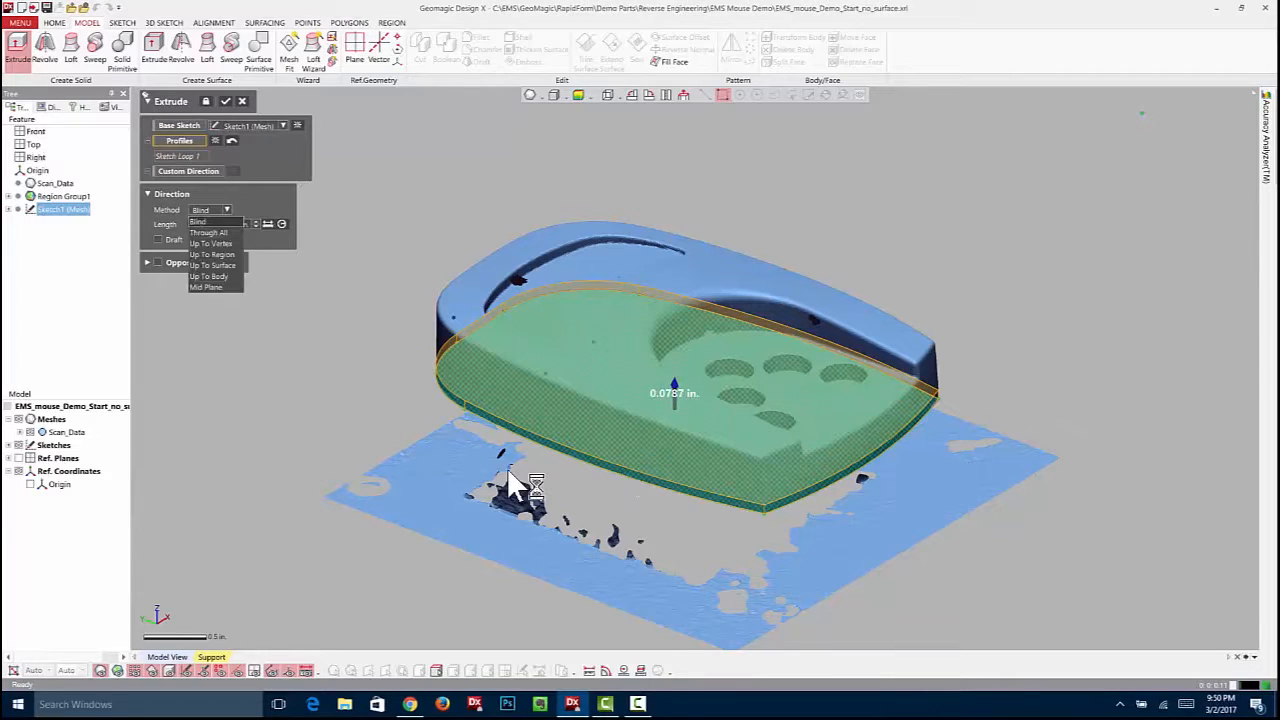
click(256, 219)
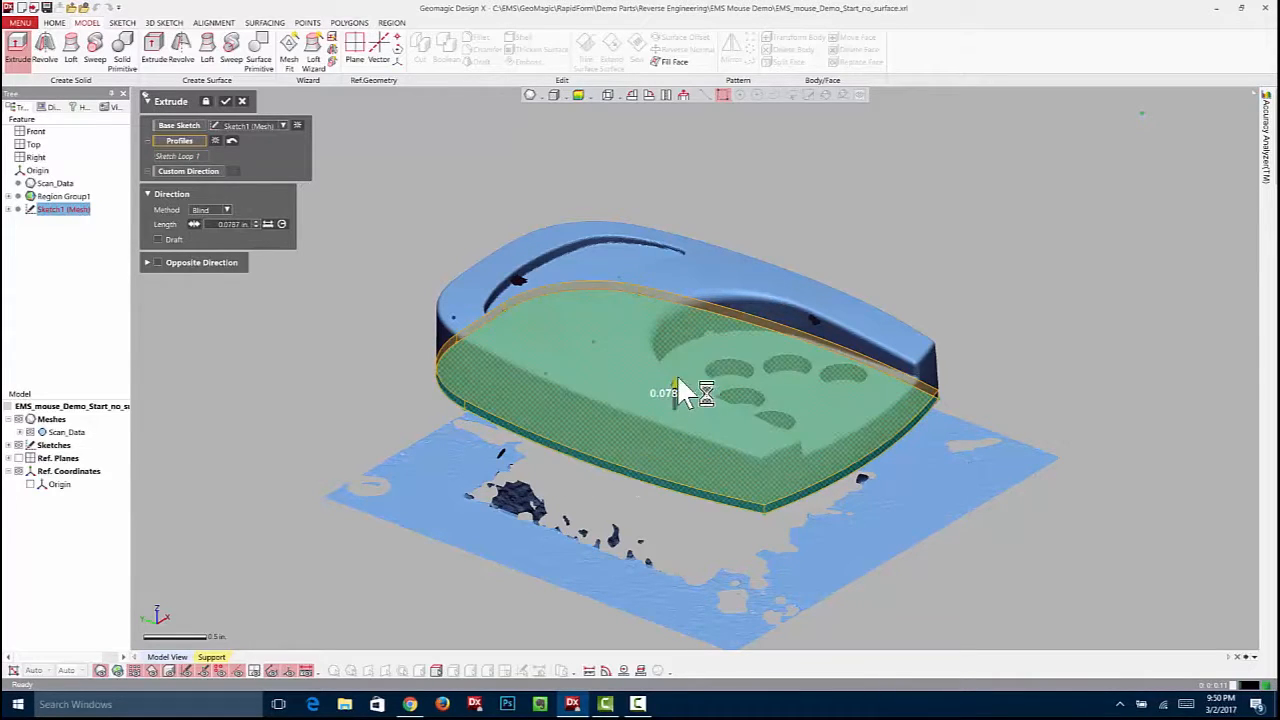
drag(677, 383, 685, 326)
click(631, 95)
drag(606, 400, 592, 383)
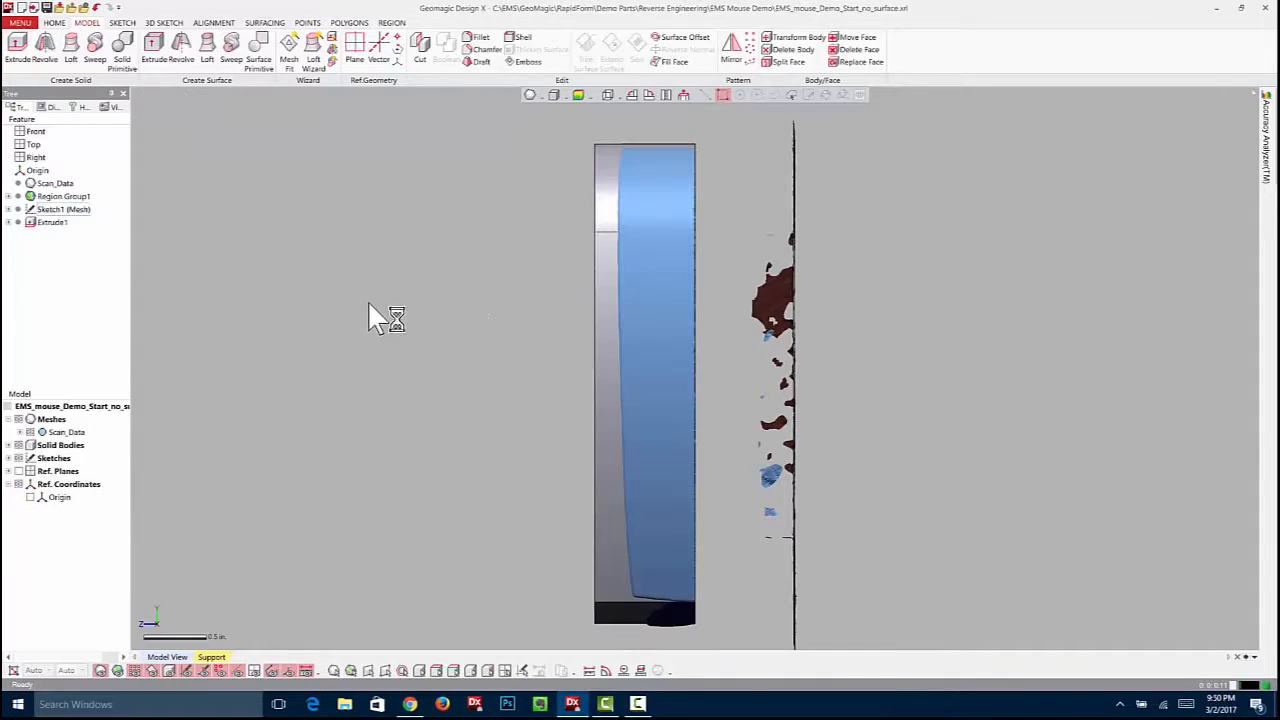
right_drag(371, 340, 673, 389)
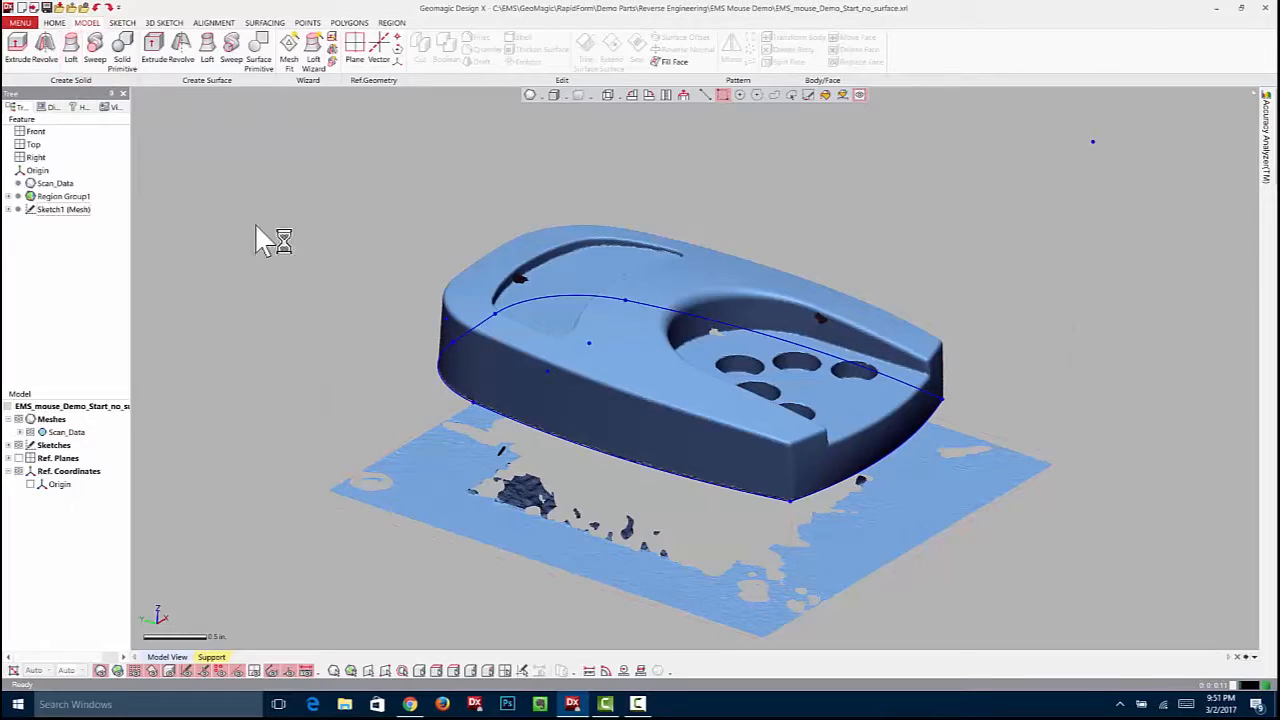
Show the regions and extrude the base outline sketch as a solid Up To Region, ending at the mouse's top surface region
click(117, 670)
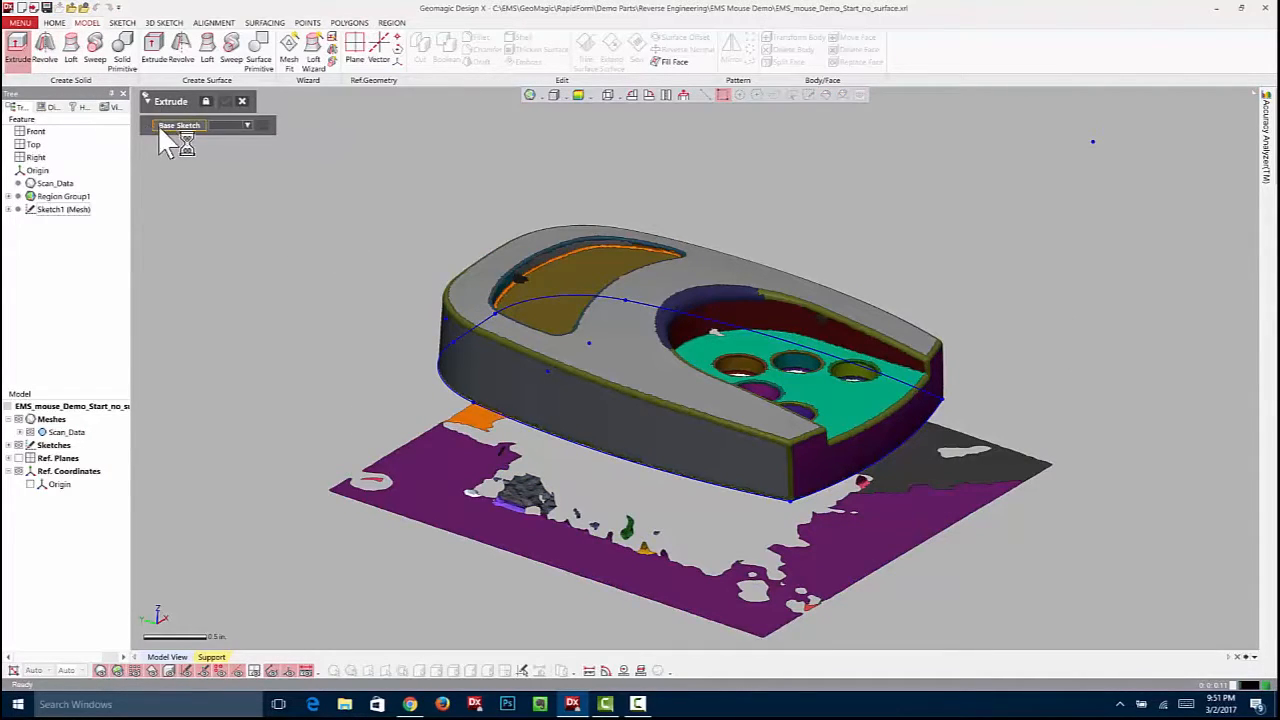
click(459, 394)
click(202, 210)
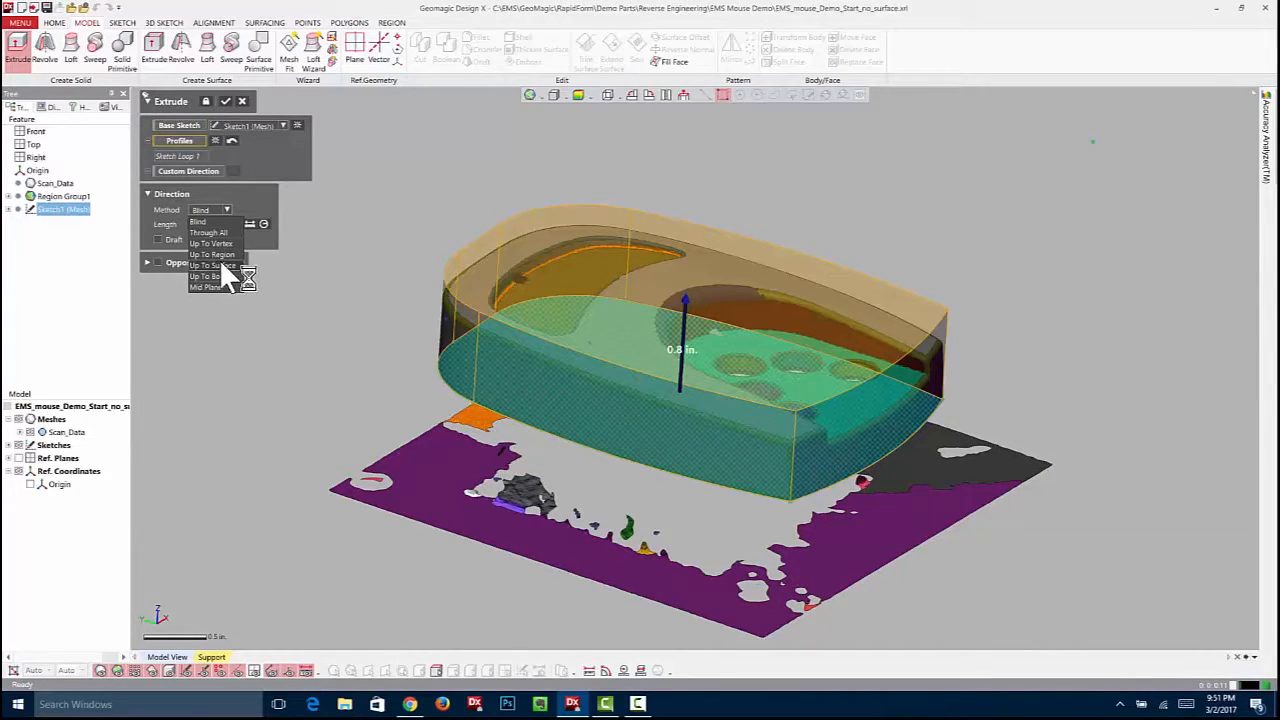
click(220, 256)
click(716, 254)
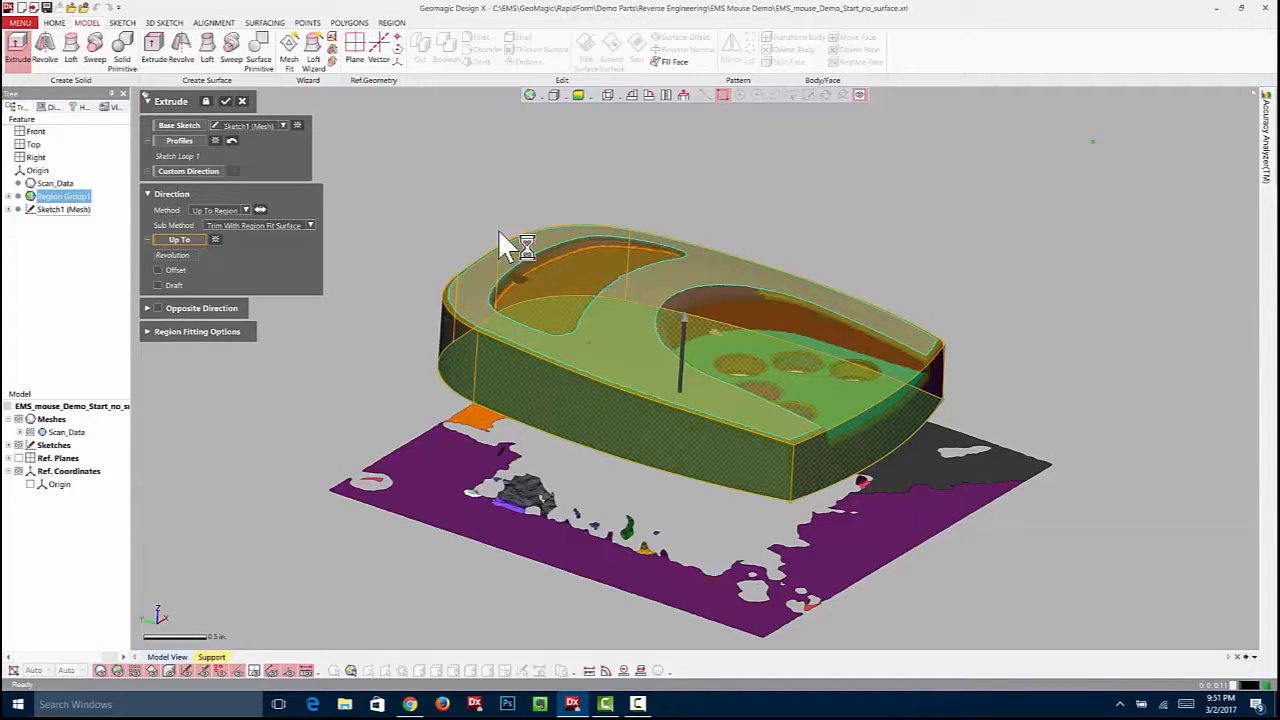
click(226, 101)
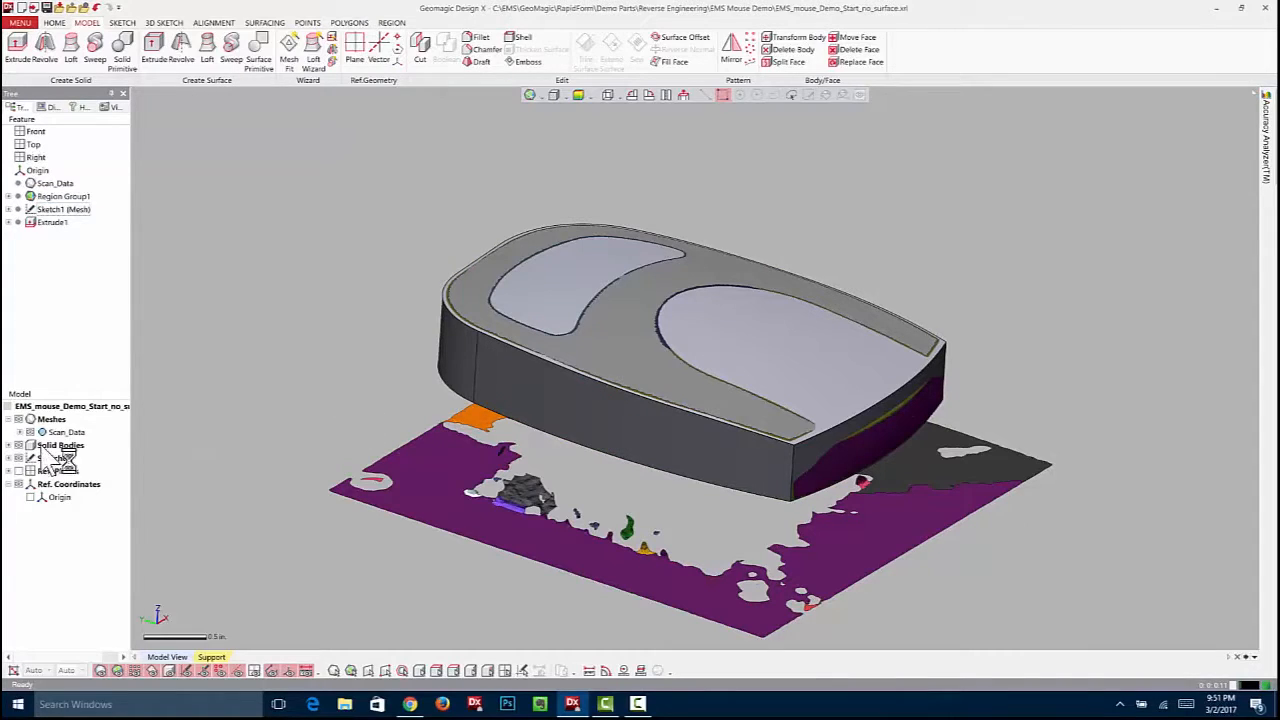
Turn off the region colors and examine how the extruded body matches the top and front of the scan mesh
click(117, 671)
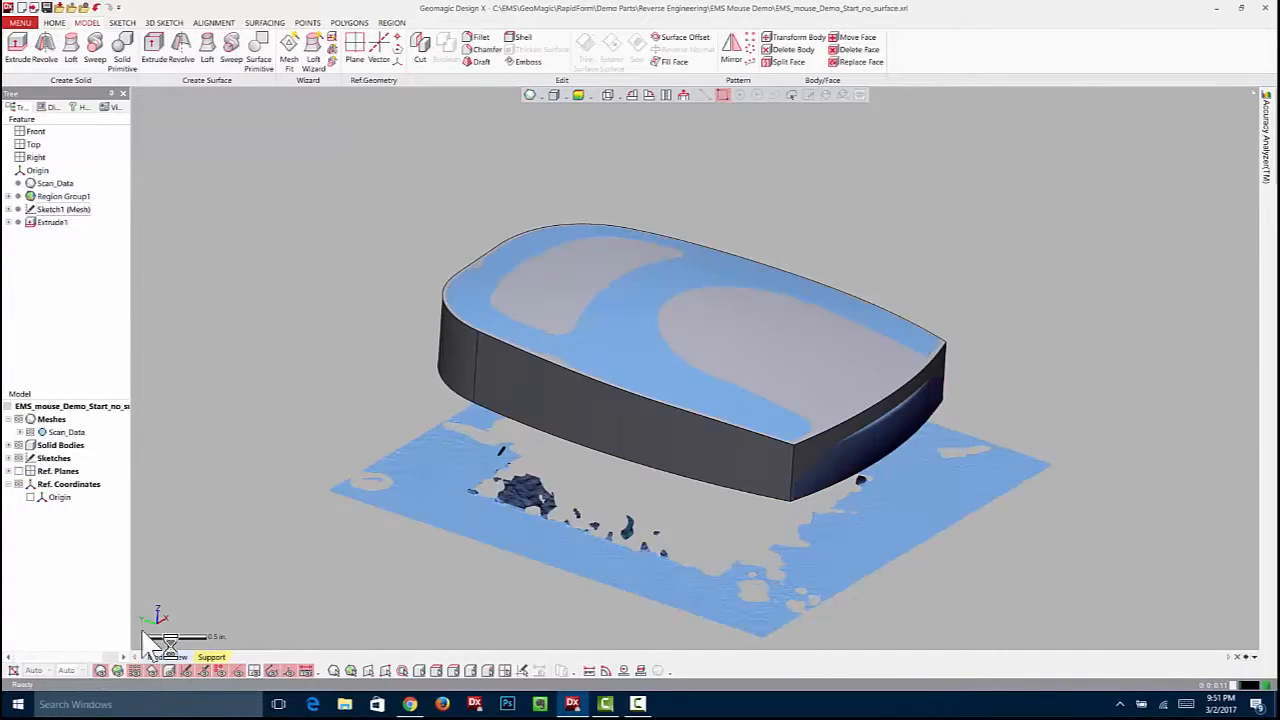
right_drag(797, 315, 746, 436)
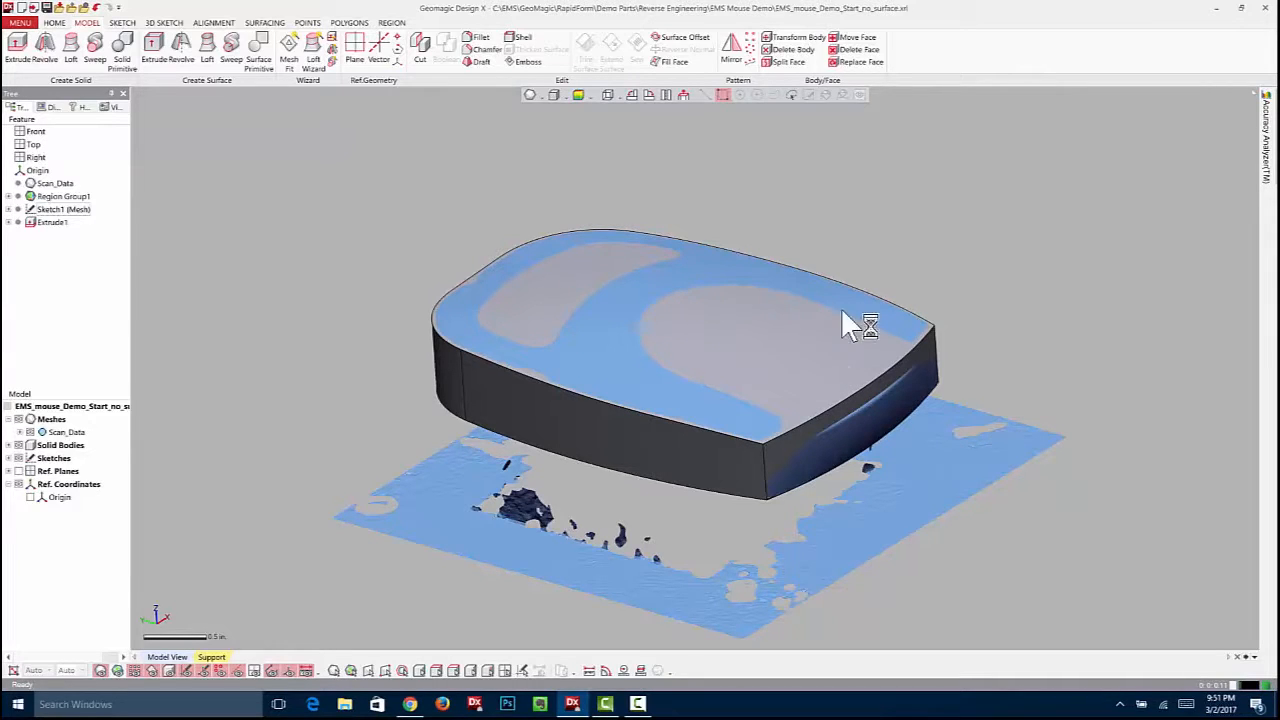
right_drag(589, 377, 541, 373)
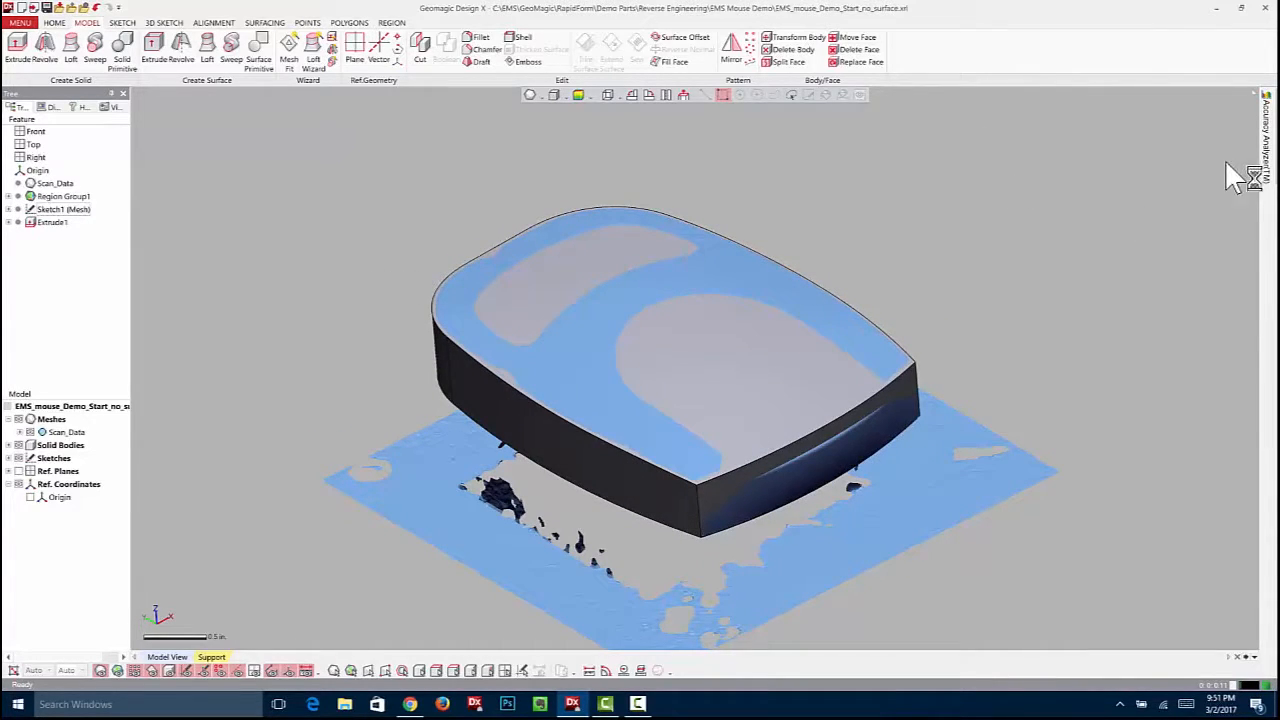
Turn on the Deviation for Body color map and examine the extruded body's top, side and front faces
click(1268, 175)
click(1155, 136)
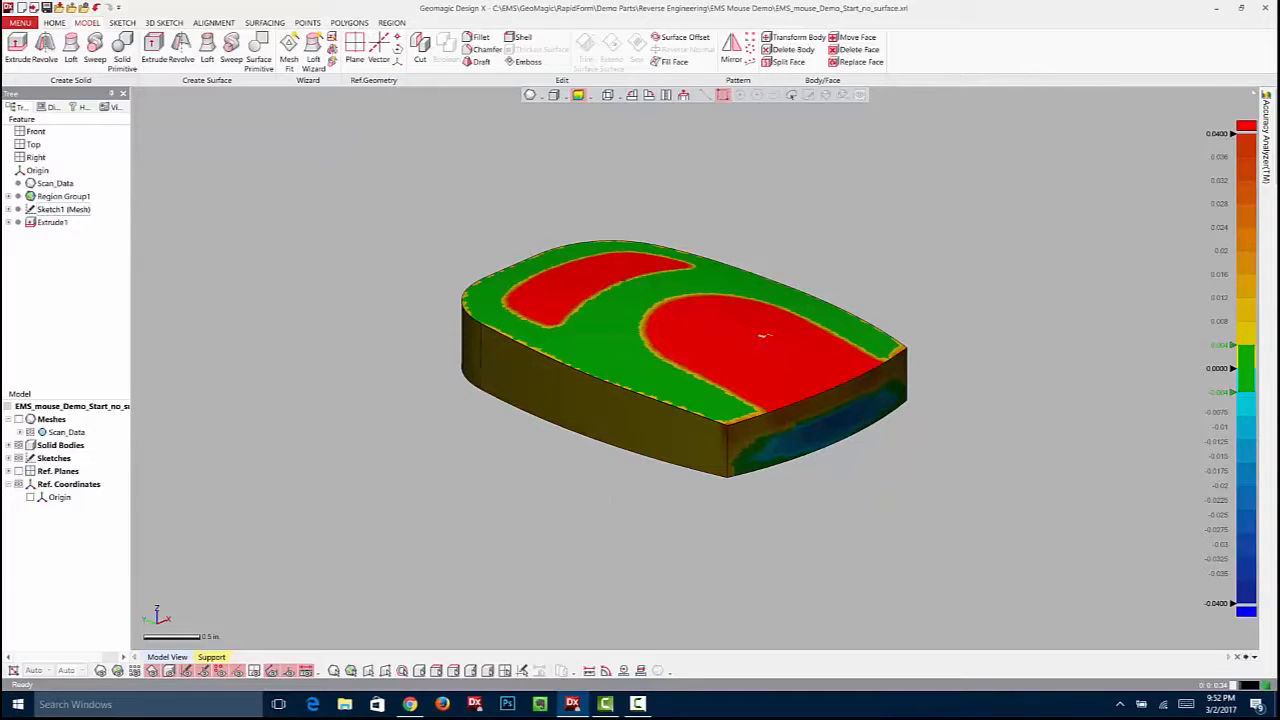
right_drag(571, 506, 668, 348)
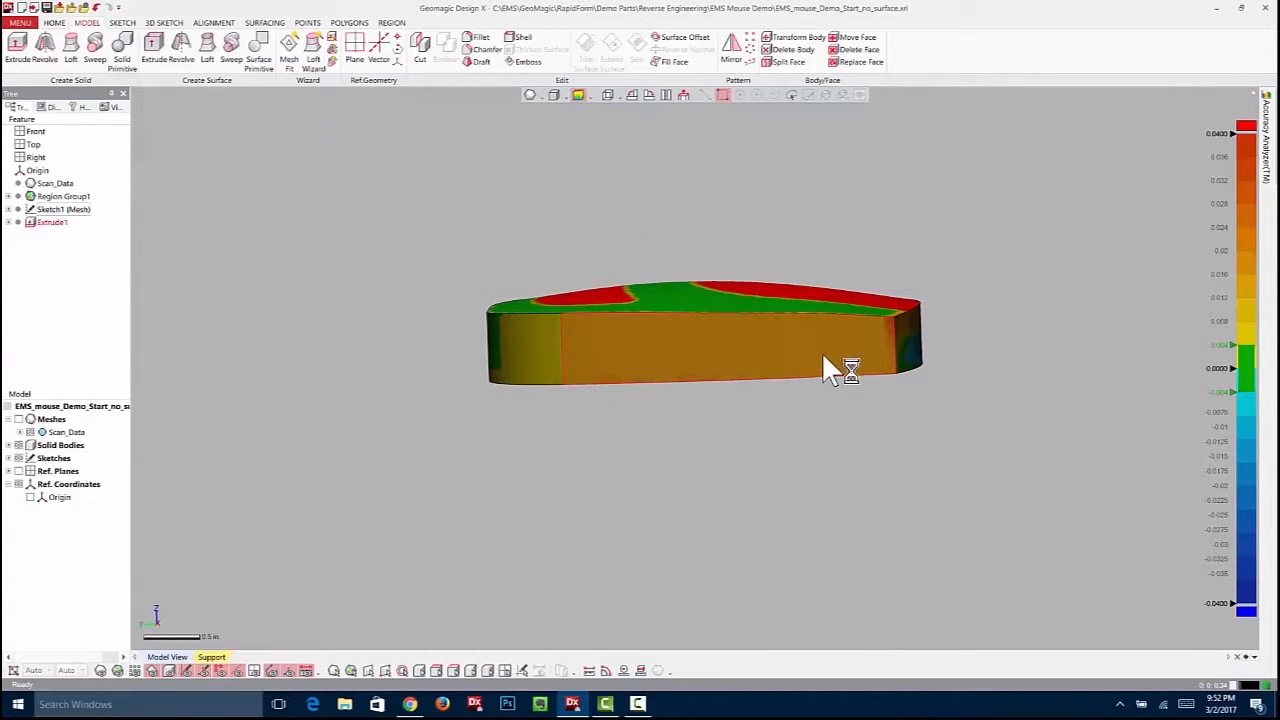
right_drag(466, 429, 655, 393)
right_drag(412, 432, 695, 384)
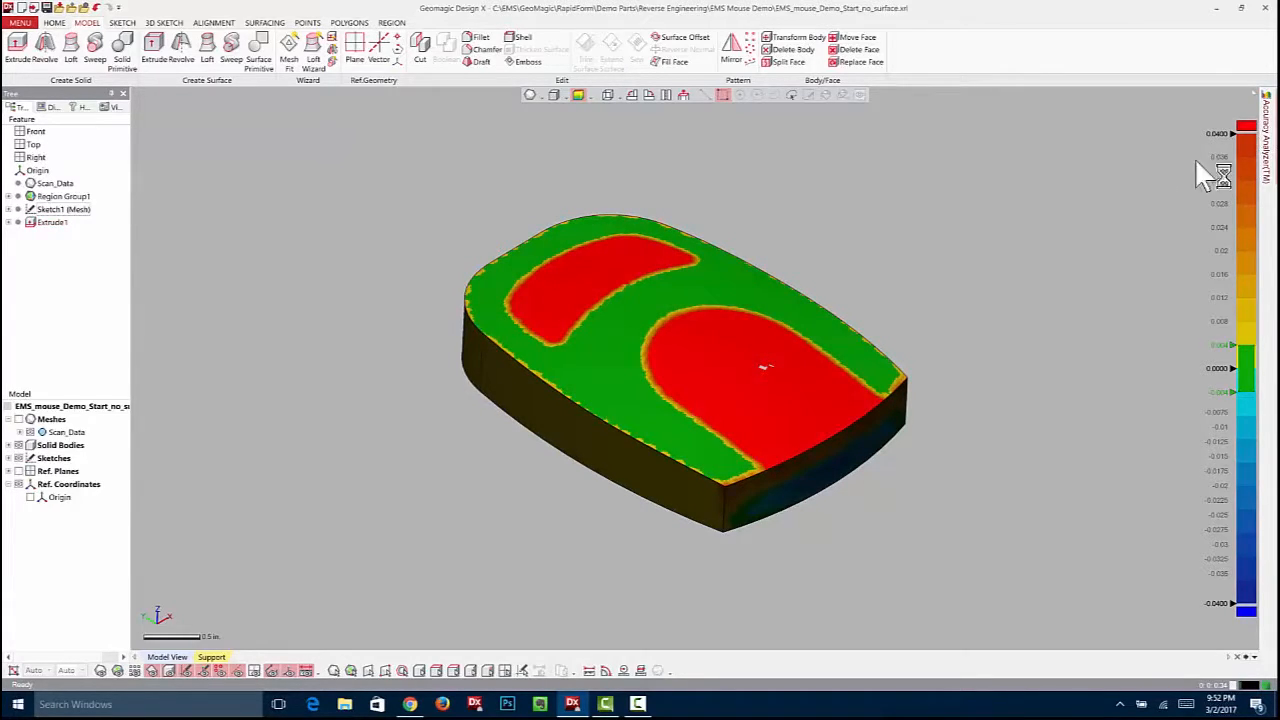
right_drag(788, 390, 824, 388)
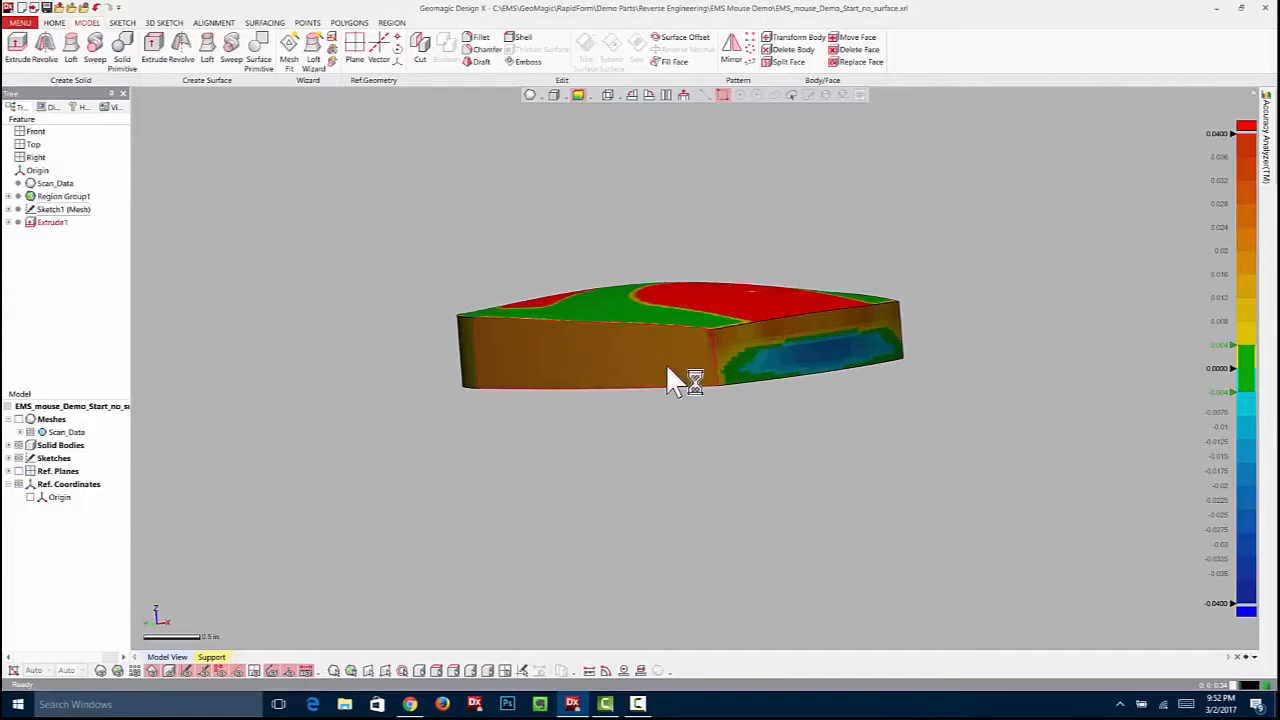
Set the accuracy analysis type back to None and examine the extruded body's side walls against the scan
click(1266, 152)
click(1136, 121)
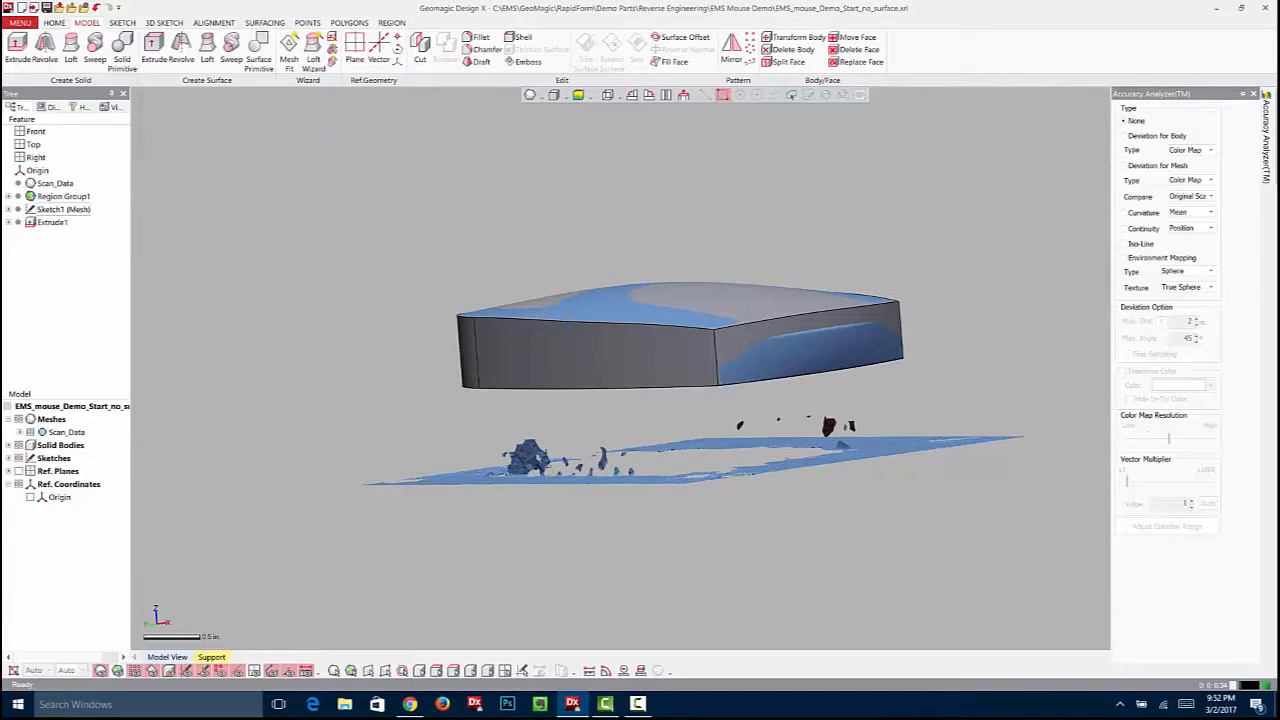
right_drag(480, 441, 686, 425)
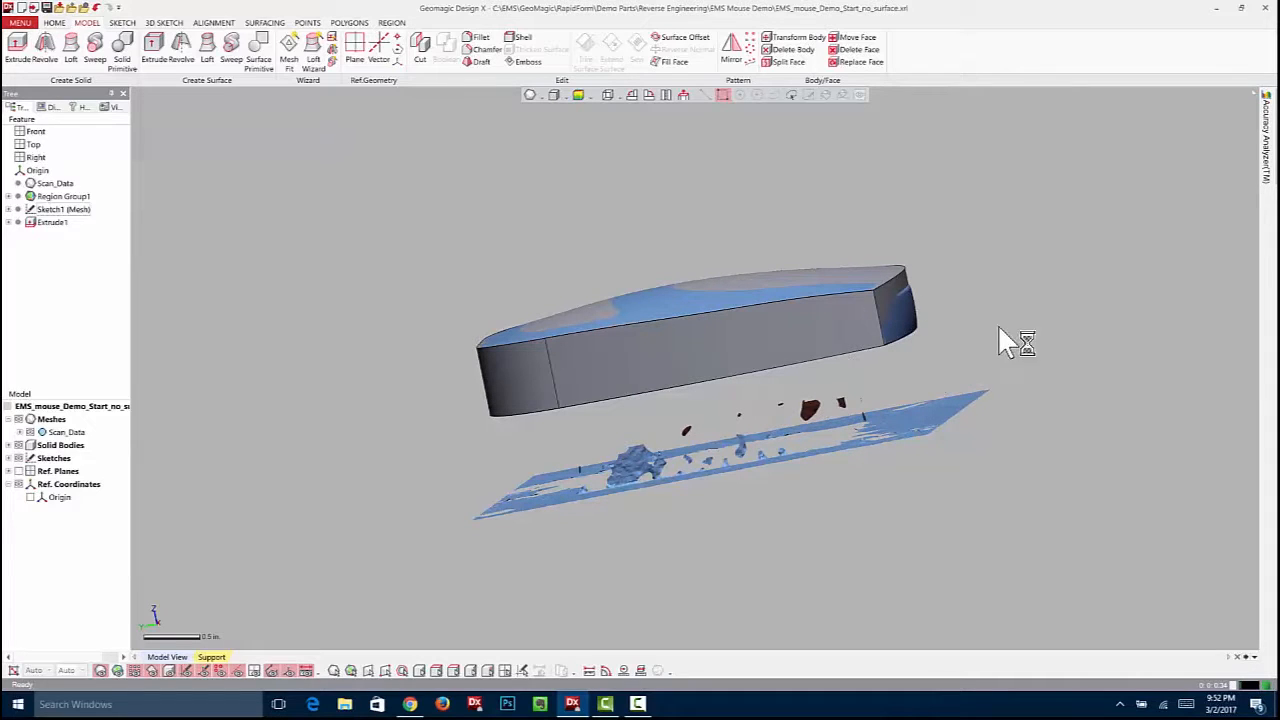
right_drag(700, 440, 650, 290)
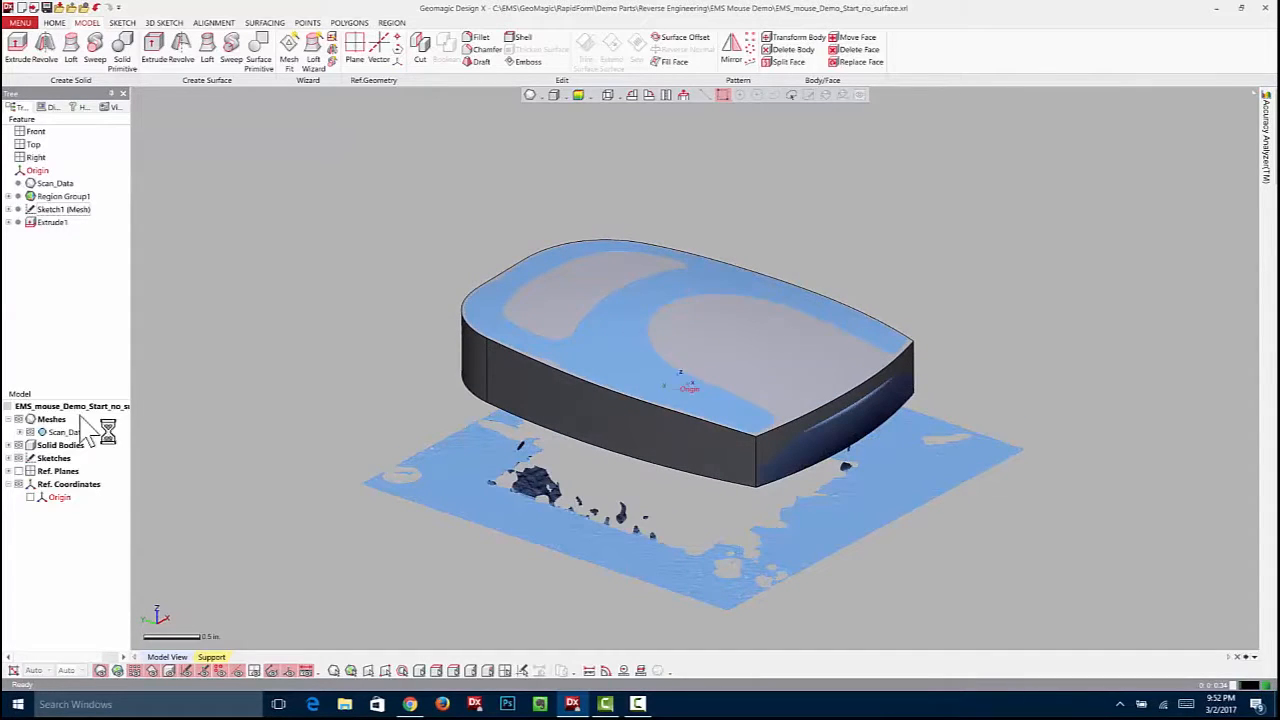
Reopen the base outline mesh sketch for editing, viewed square to its plane with the scan mesh hidden
double_click(60, 210)
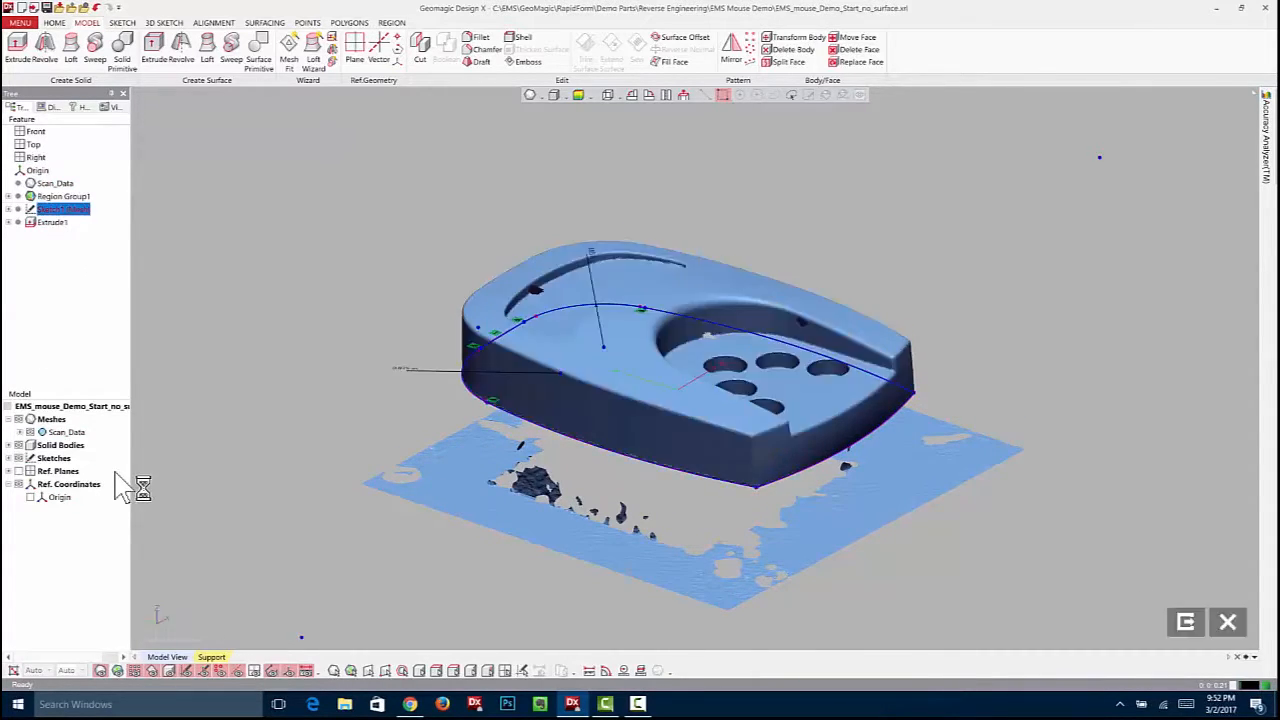
click(684, 95)
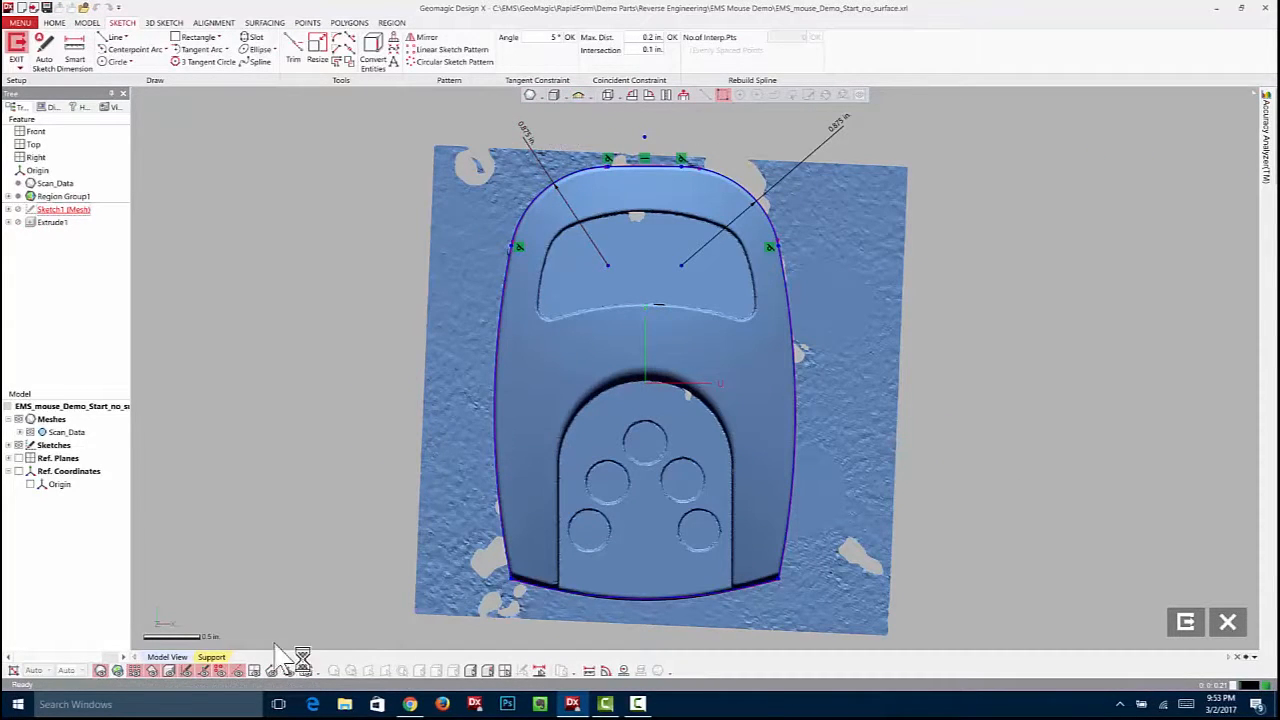
click(104, 671)
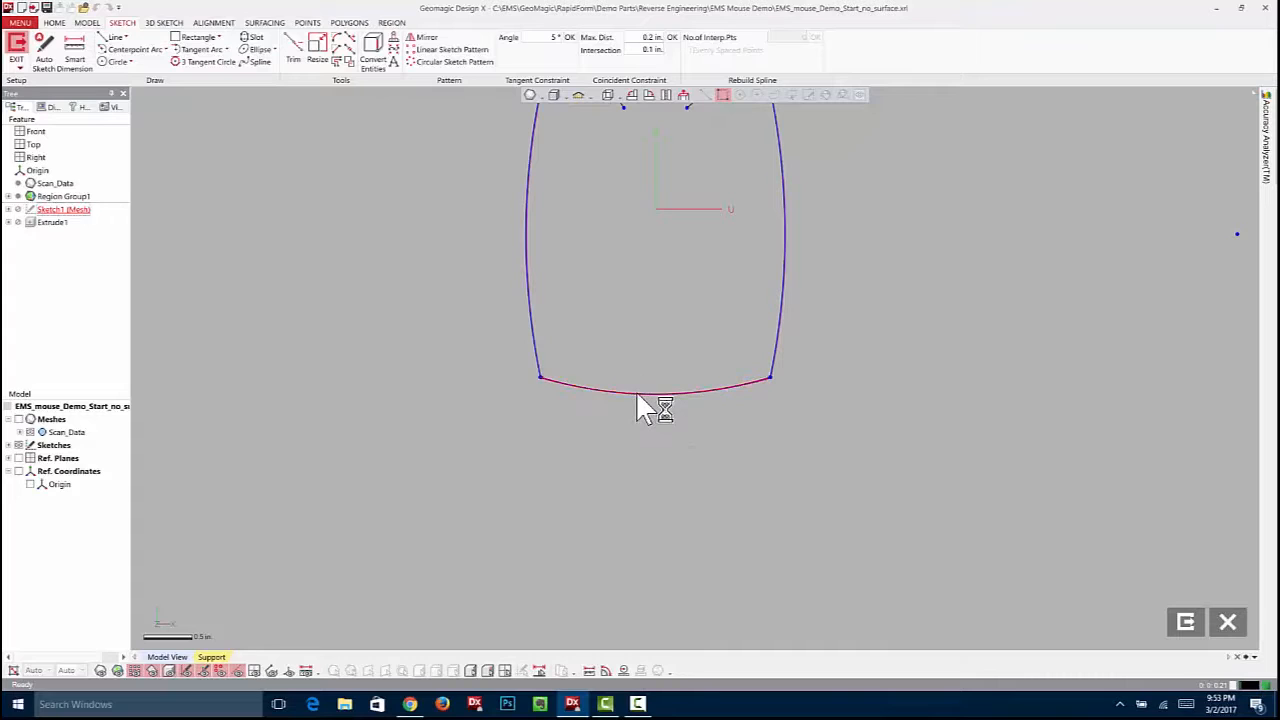
Delete the arc closing the lower end of the outline and draw a short horizontal line below the outline
mouse_move(595, 309)
mouse_down()
mouse_move(653, 449)
mouse_move(670, 455)
mouse_up()
click(112, 37)
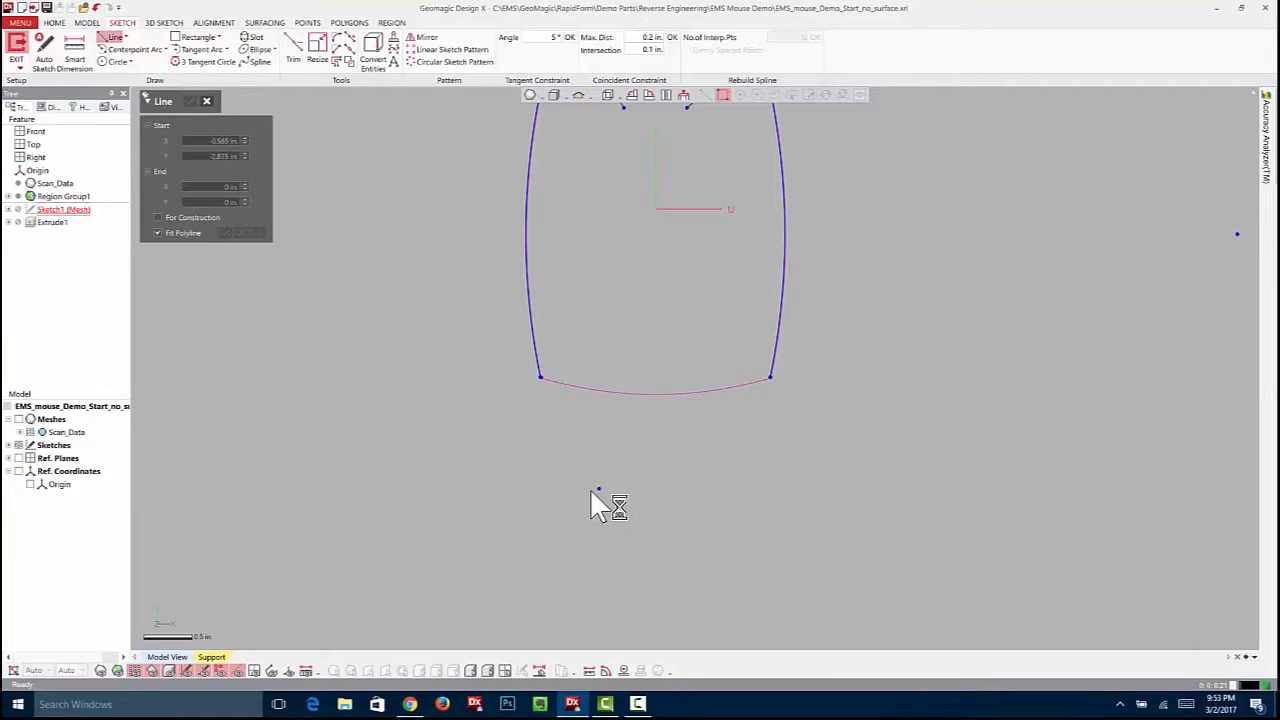
click(720, 490)
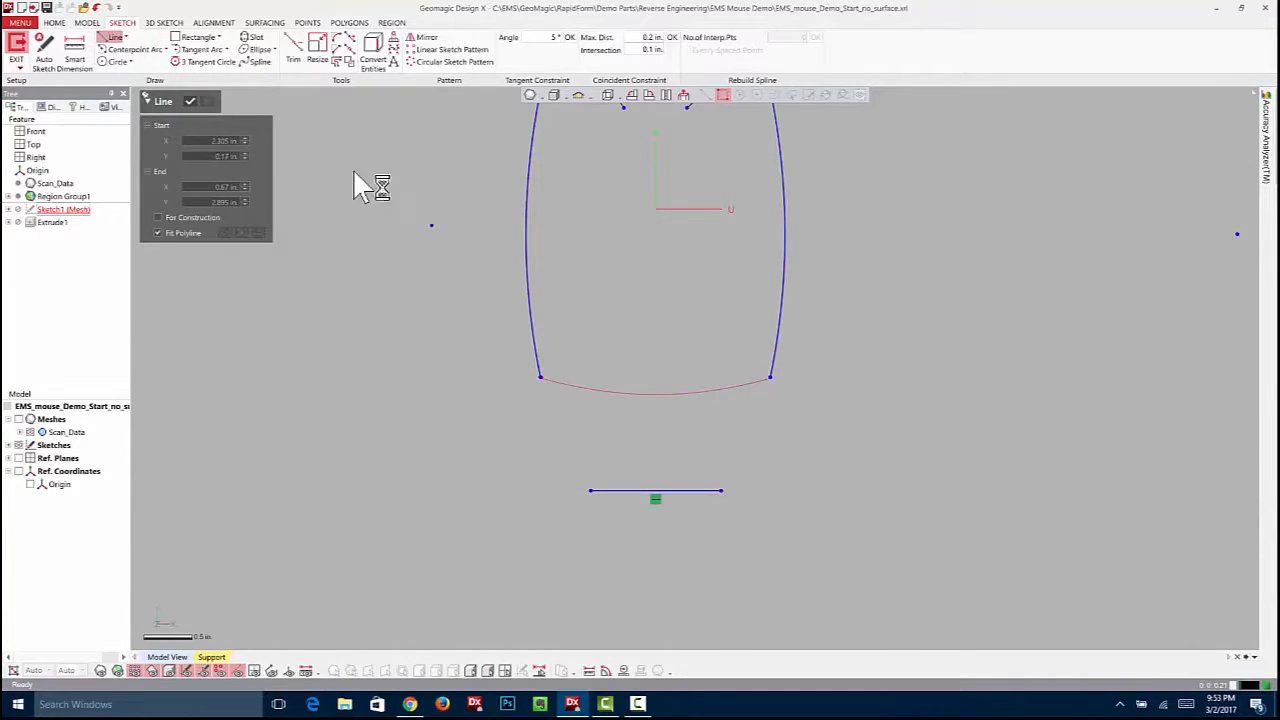
Finish the line and corner-trim both side curves of the outline to the horizontal line, closing the lower end of the sketch
click(191, 101)
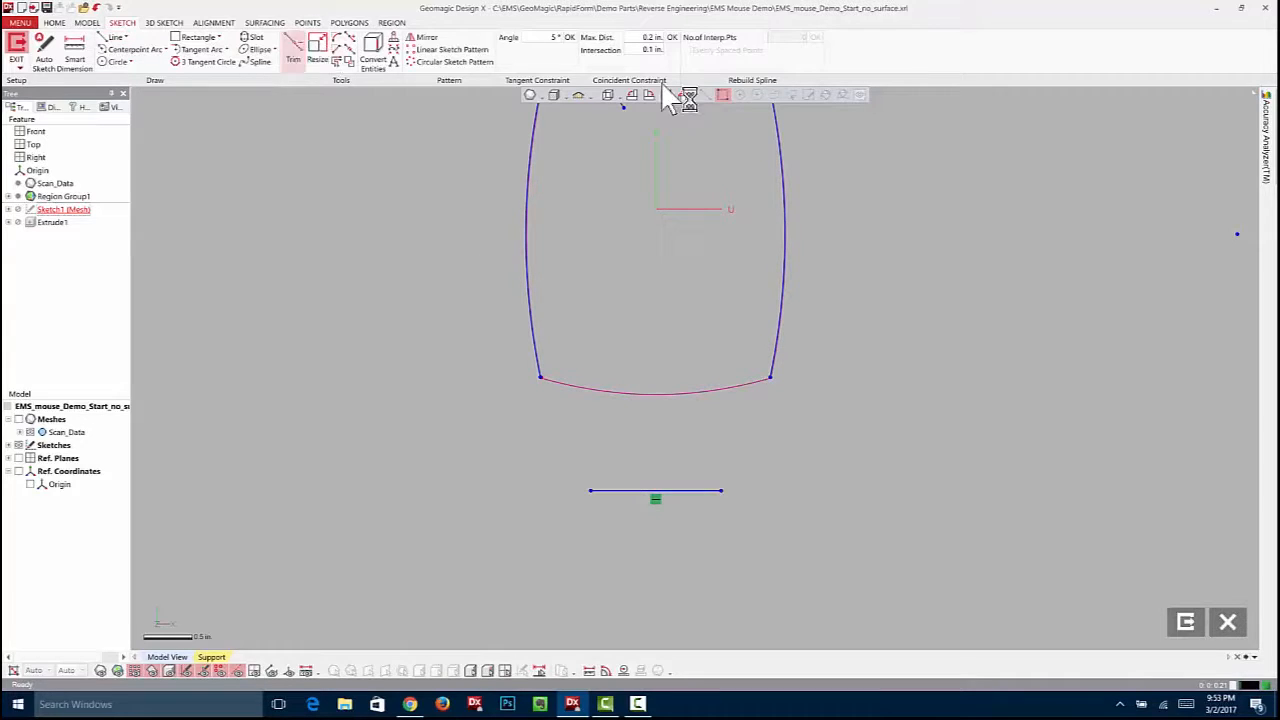
click(293, 50)
click(534, 357)
click(615, 490)
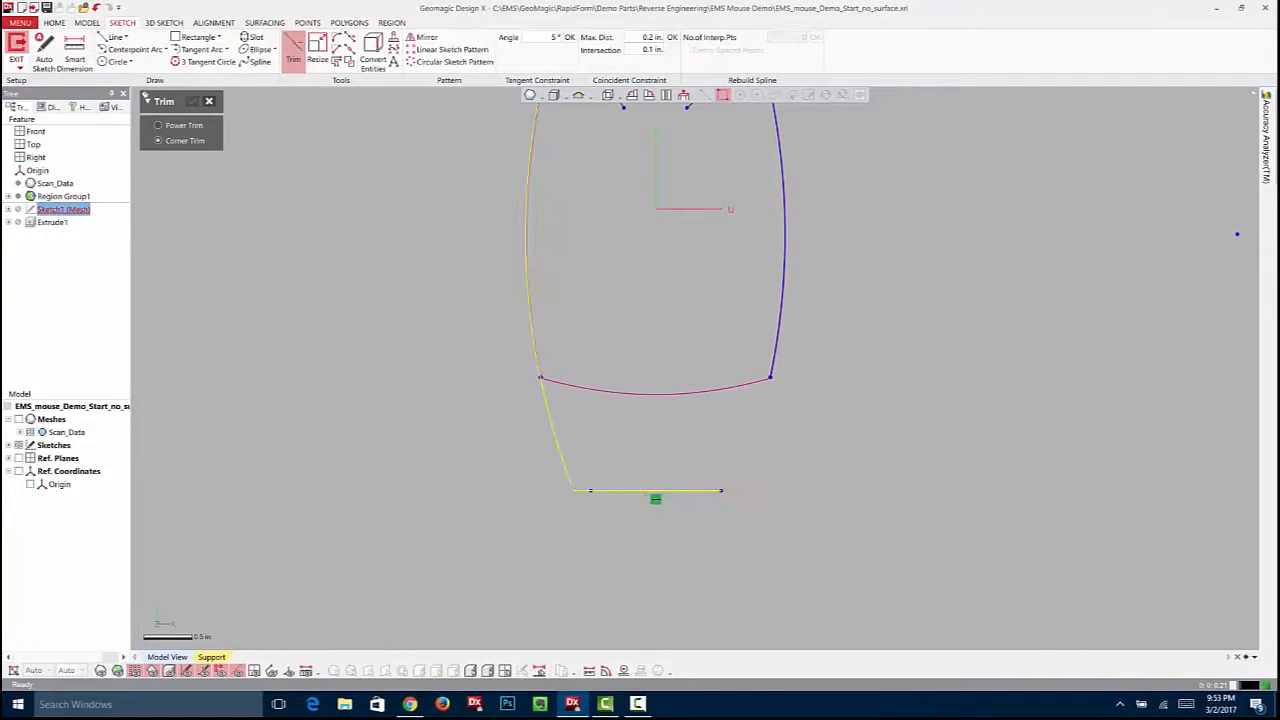
click(778, 343)
click(710, 490)
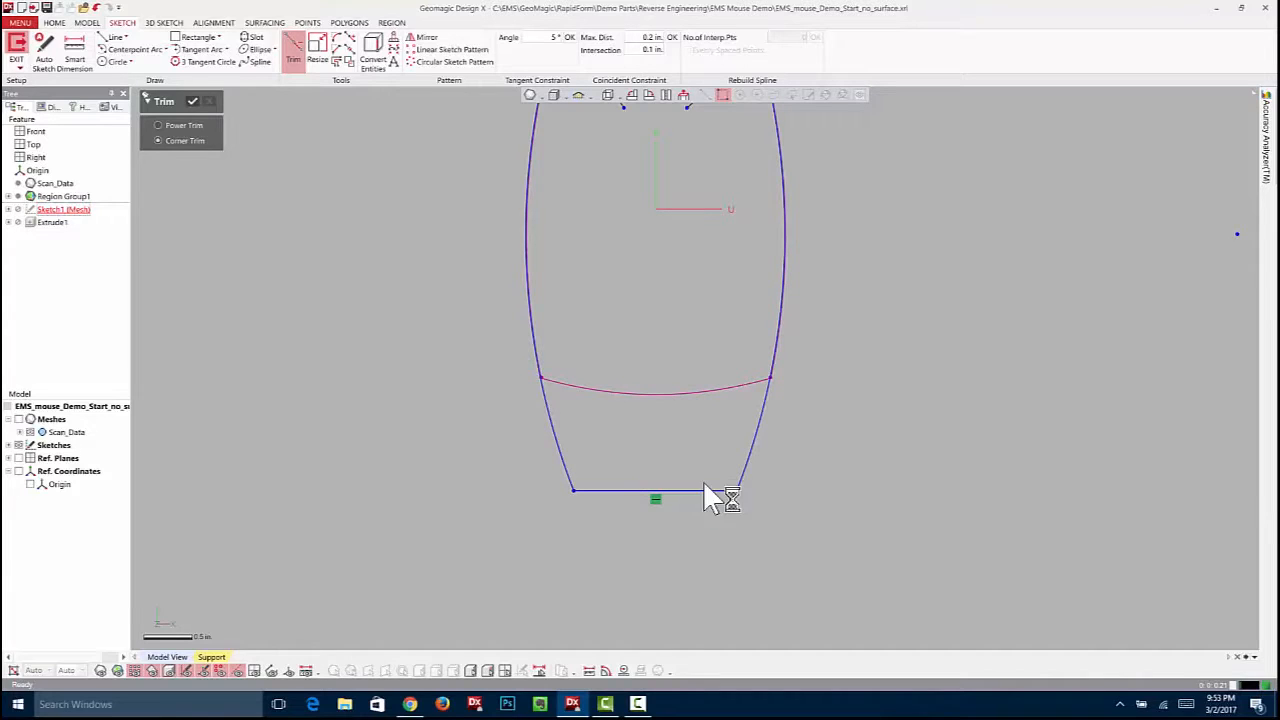
click(193, 102)
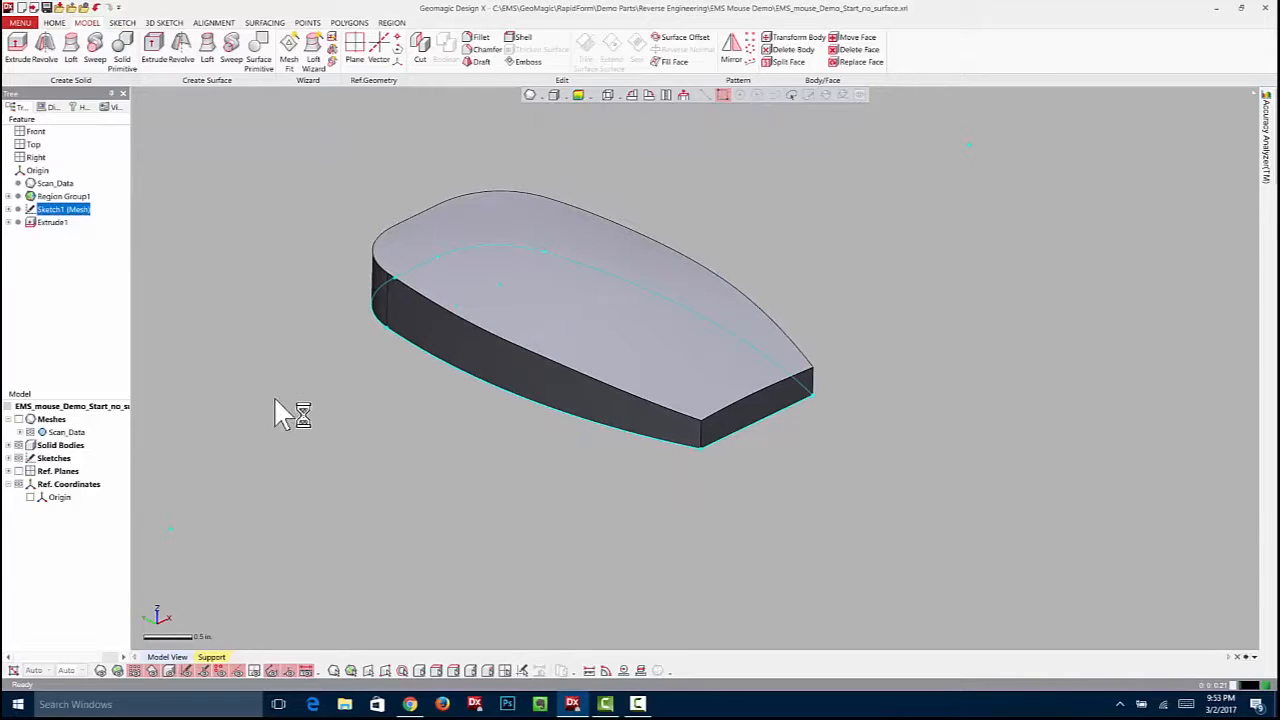
Hide the solid bodies and display the scan mesh with its region colors
click(18, 445)
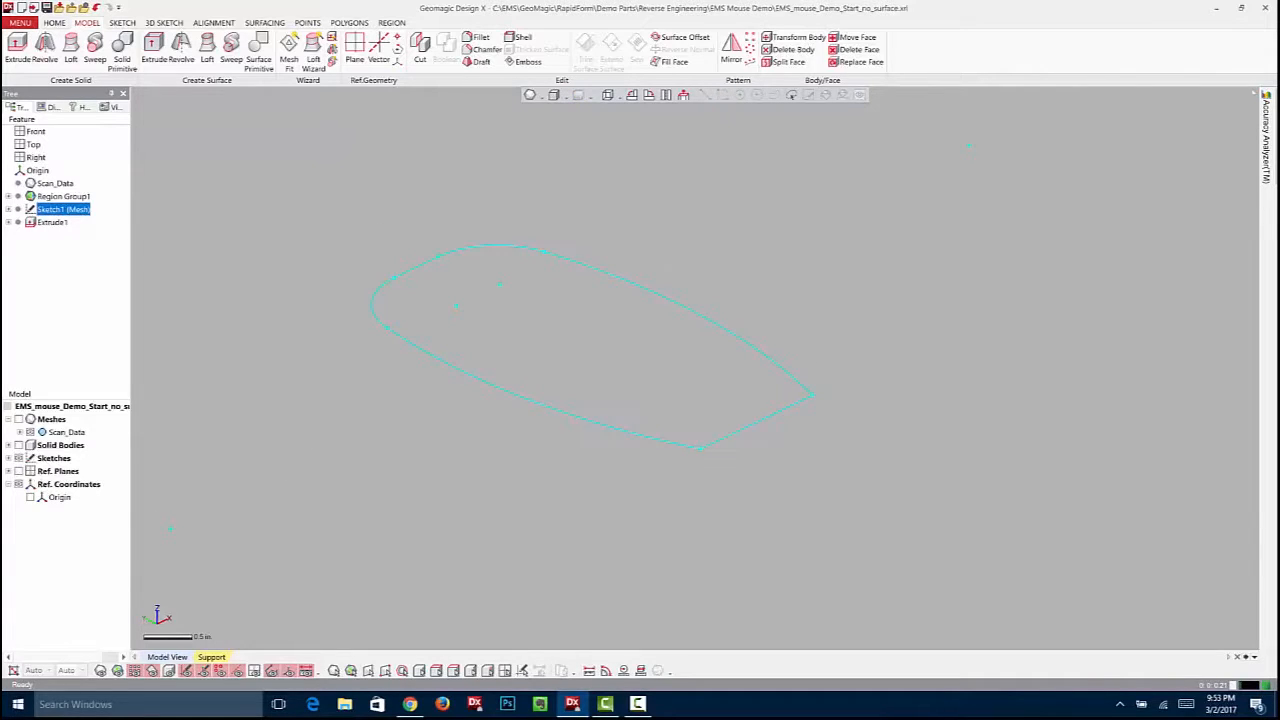
click(18, 419)
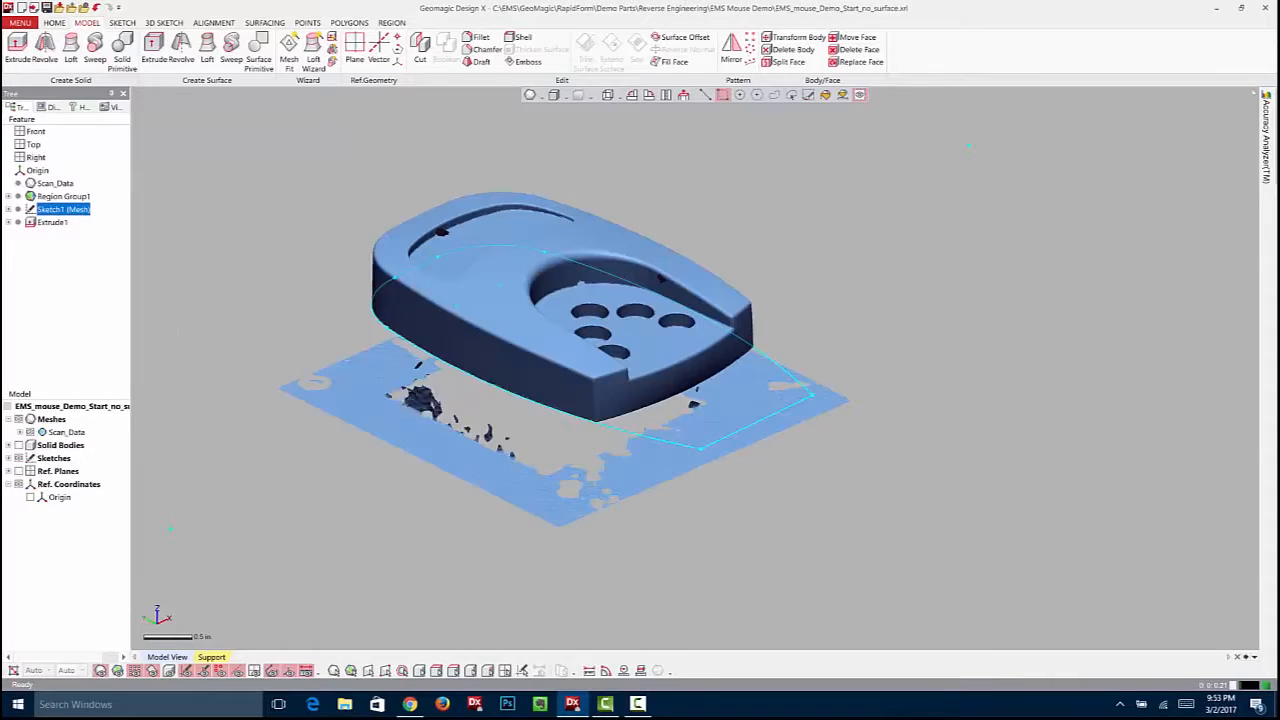
click(117, 671)
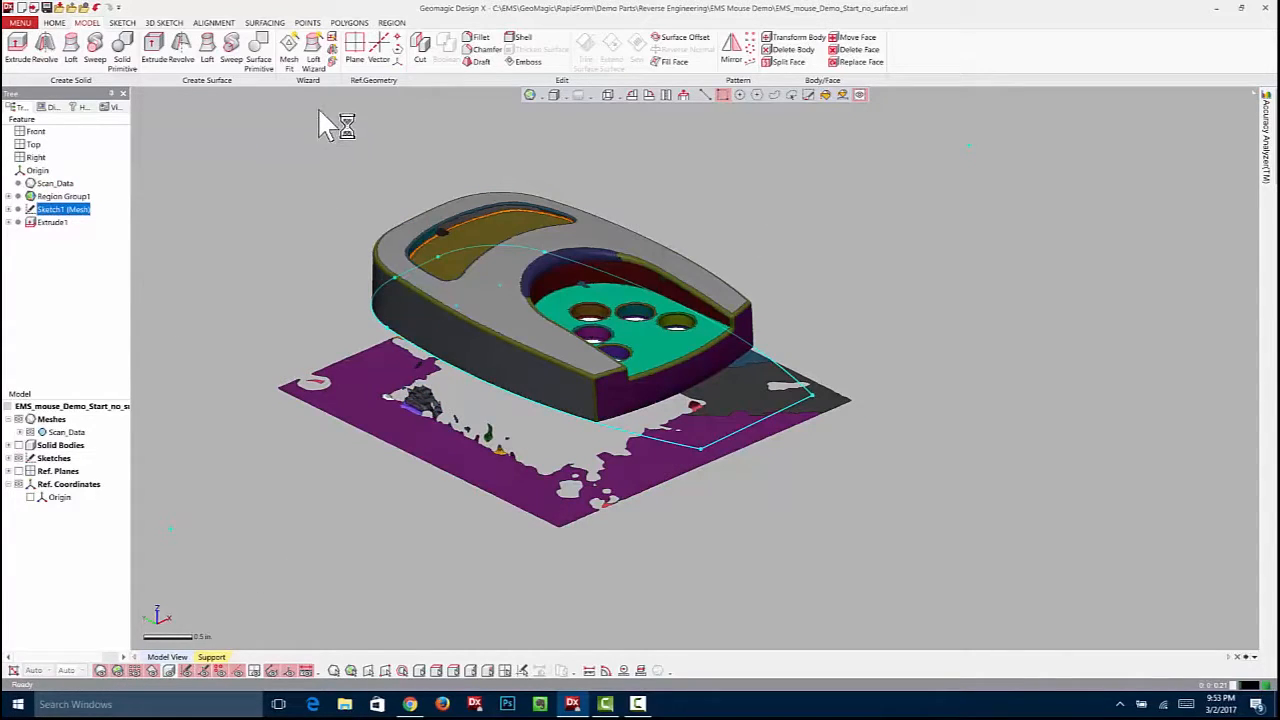
Start a Mesh Fit surface on the scan's curved end wall region with 5 U and 5 V control points
click(264, 22)
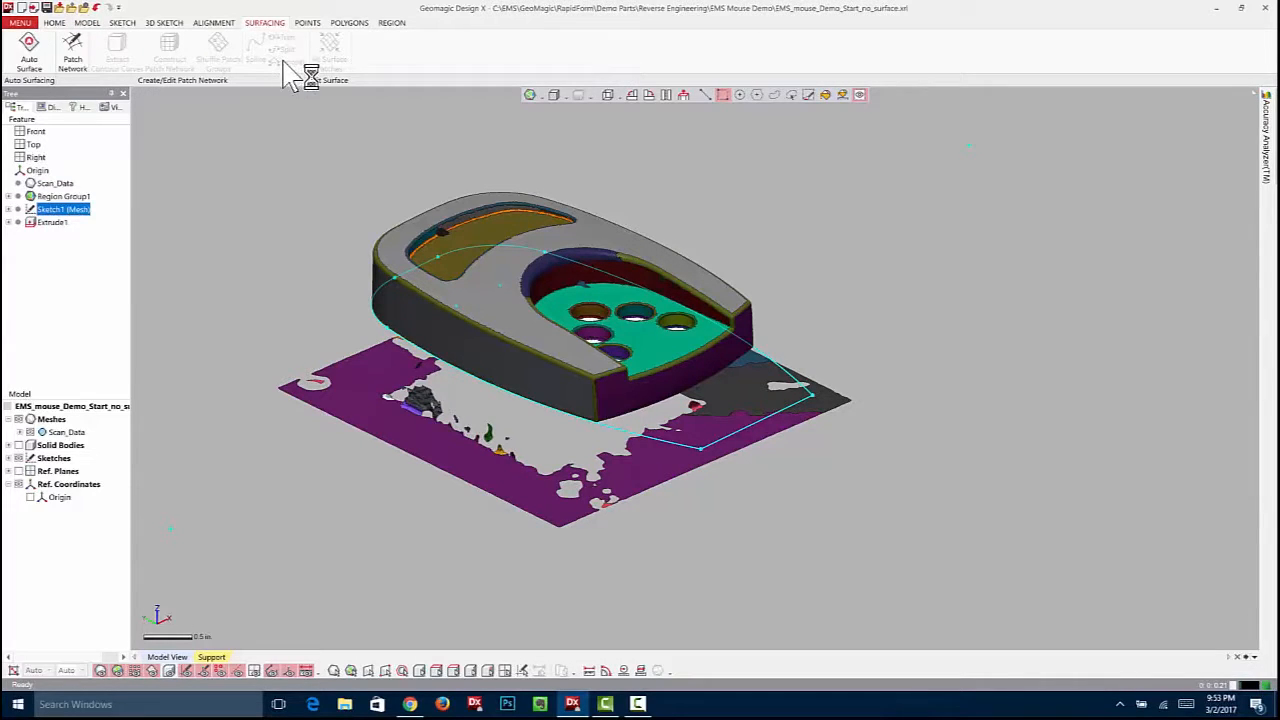
click(22, 24)
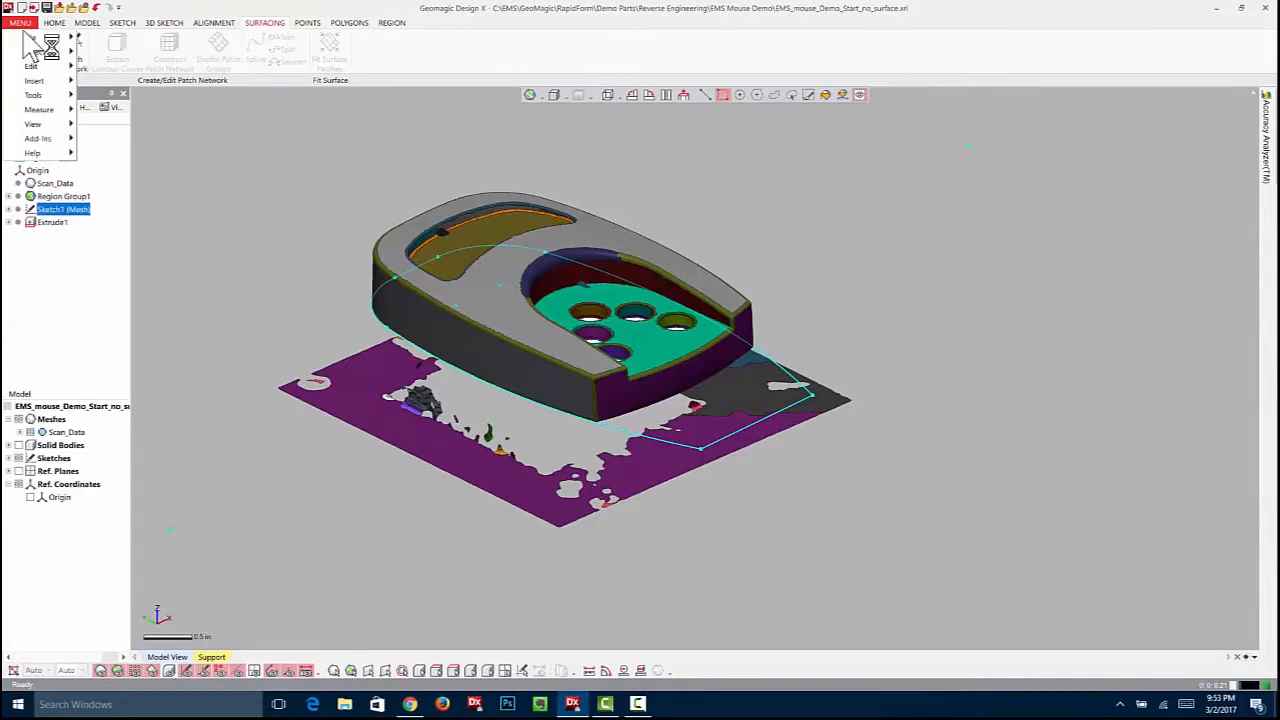
mouse_move(36, 80)
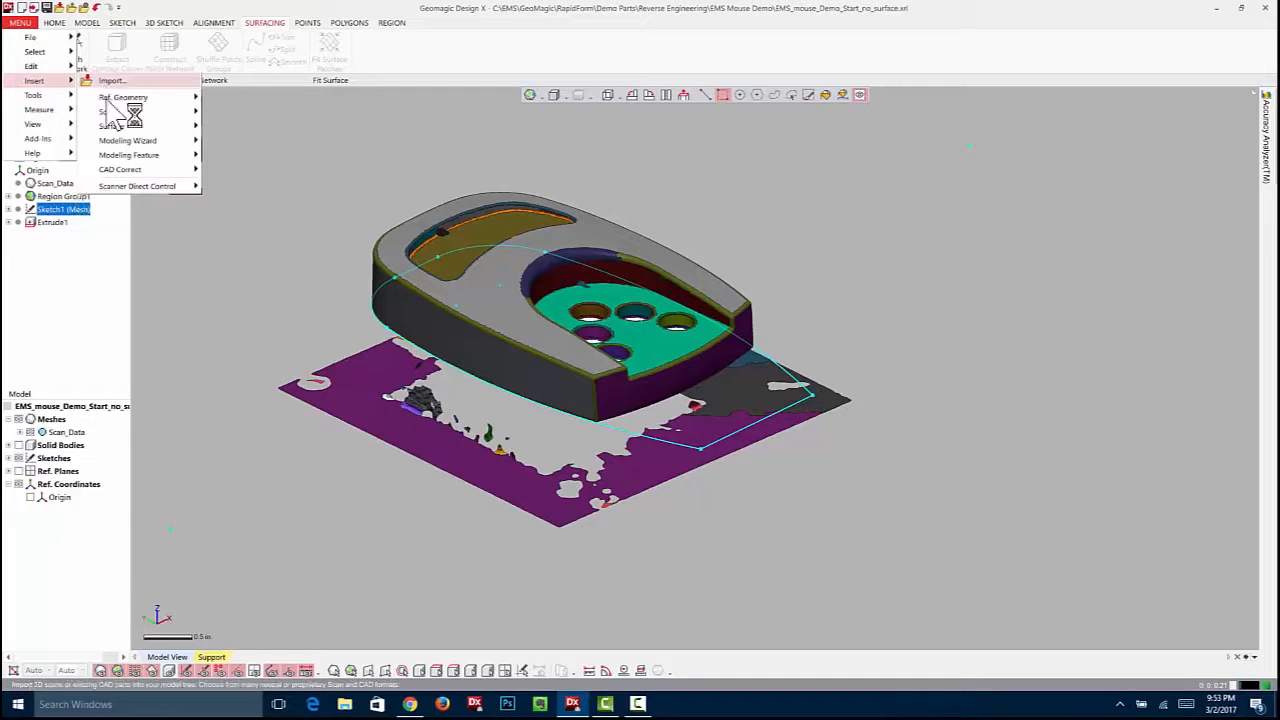
mouse_move(116, 141)
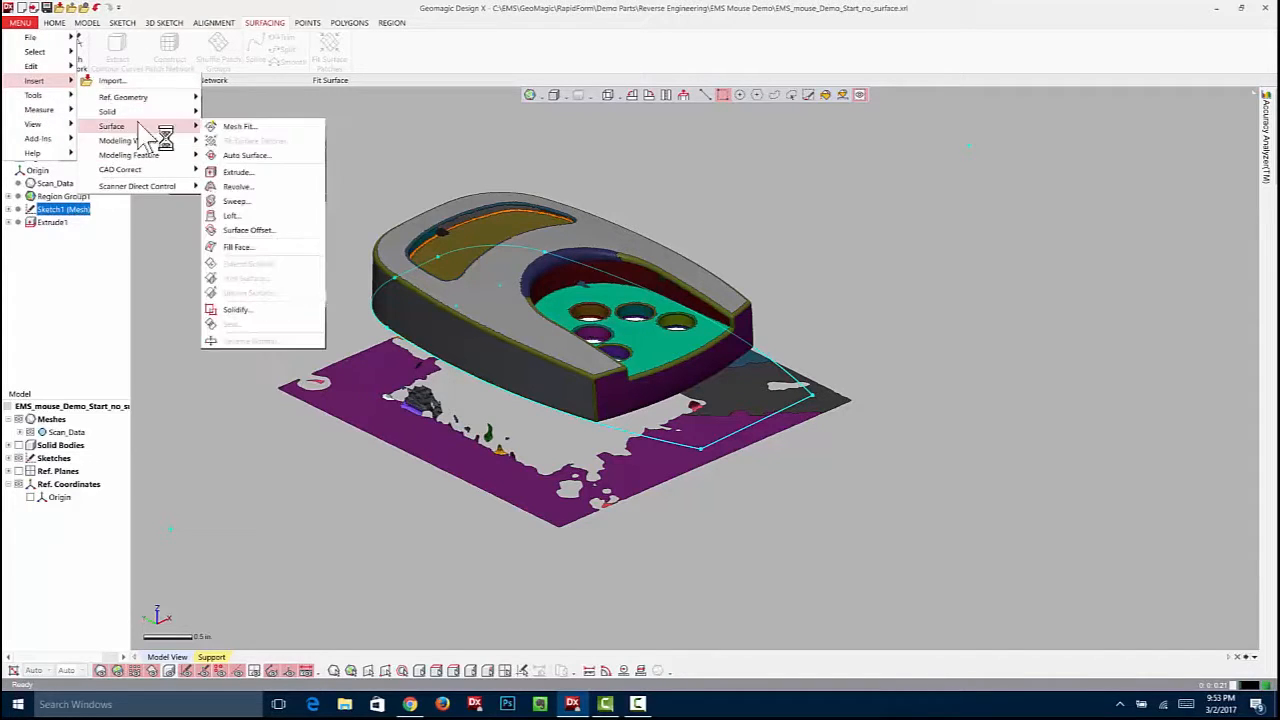
click(245, 127)
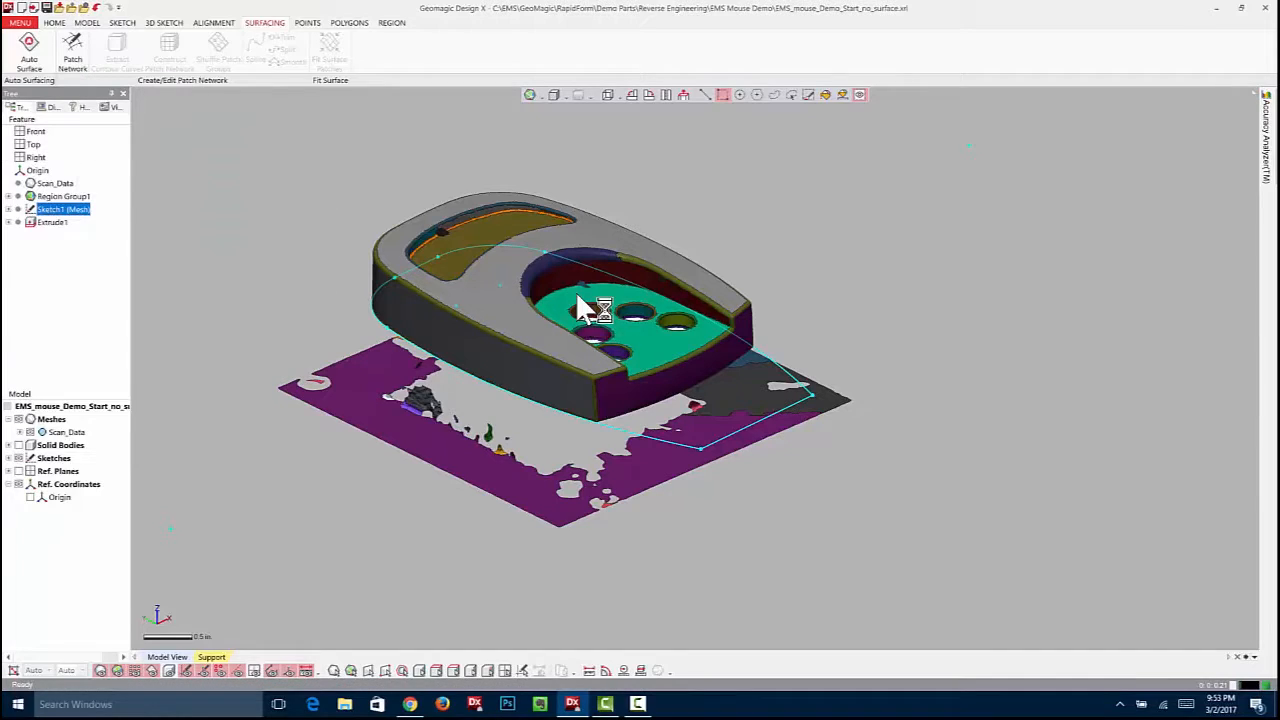
click(634, 400)
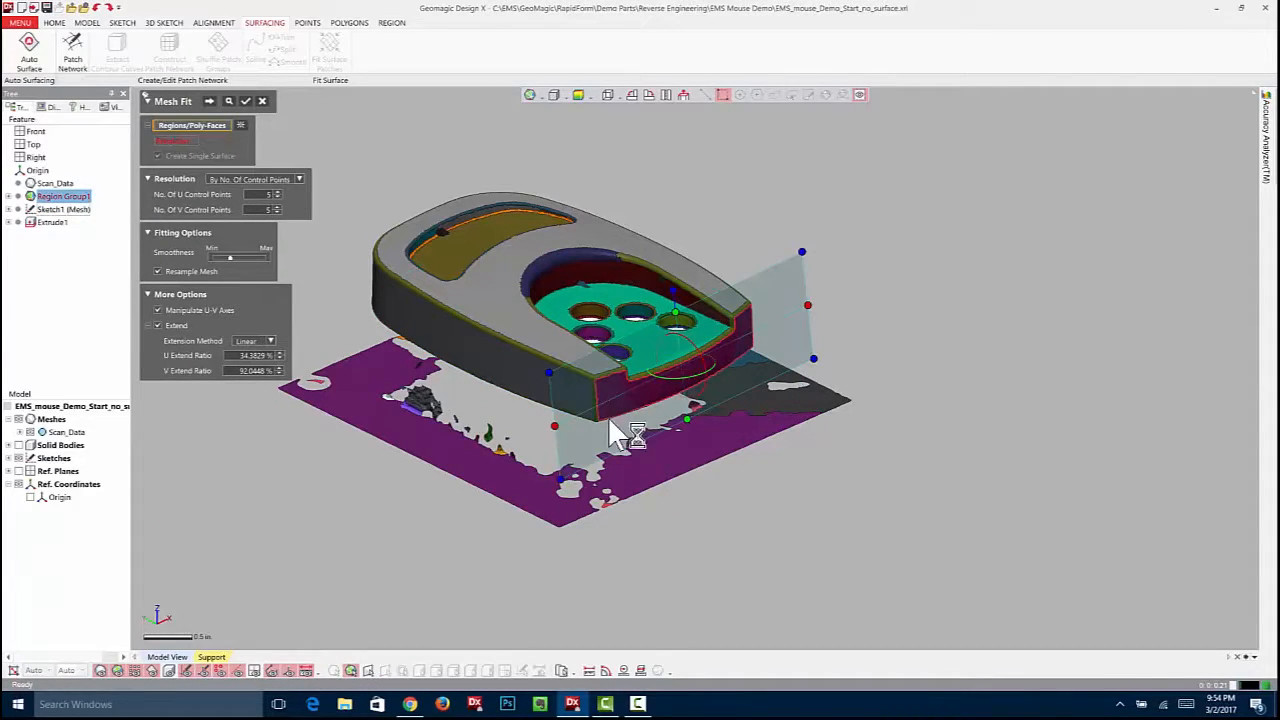
mouse_move(430, 496)
right_down()
mouse_move(576, 469)
mouse_move(711, 479)
mouse_move(634, 471)
mouse_move(651, 437)
mouse_move(431, 436)
mouse_move(445, 432)
right_up()
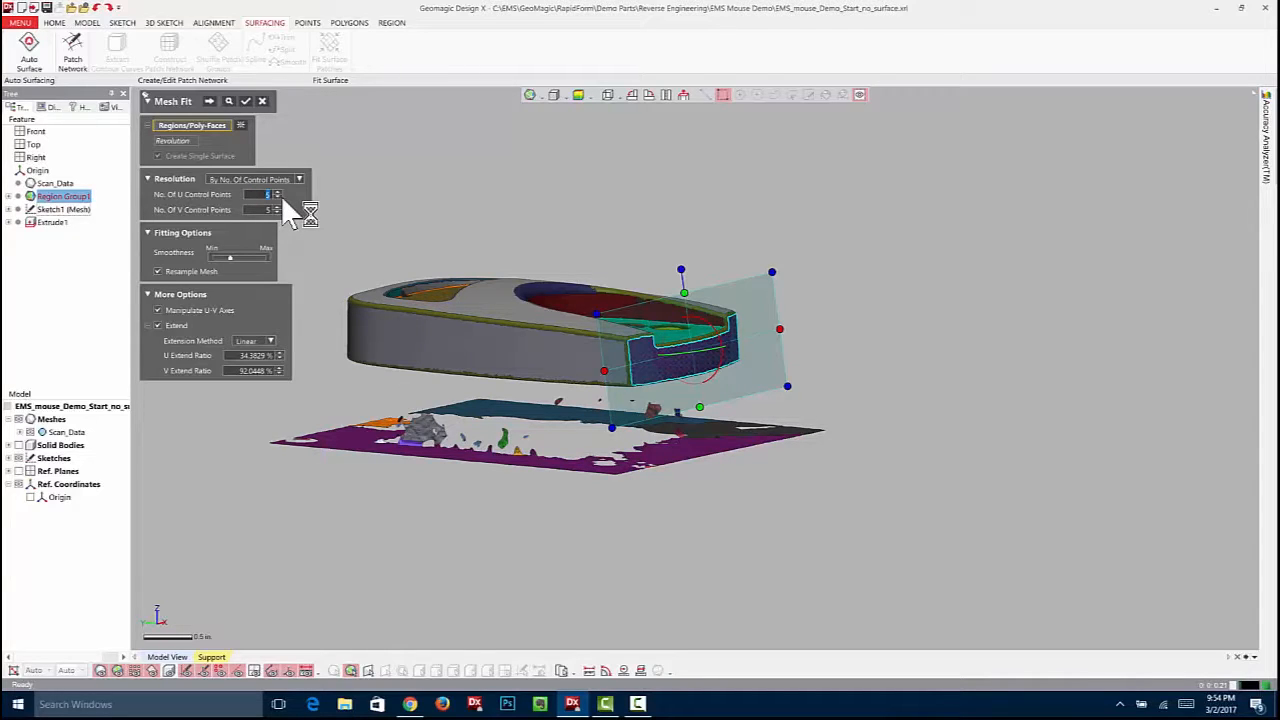
drag(258, 208, 282, 208)
Review the fitted surface's iso-line flow and density against the end wall and accept the Mesh Fit
click(209, 101)
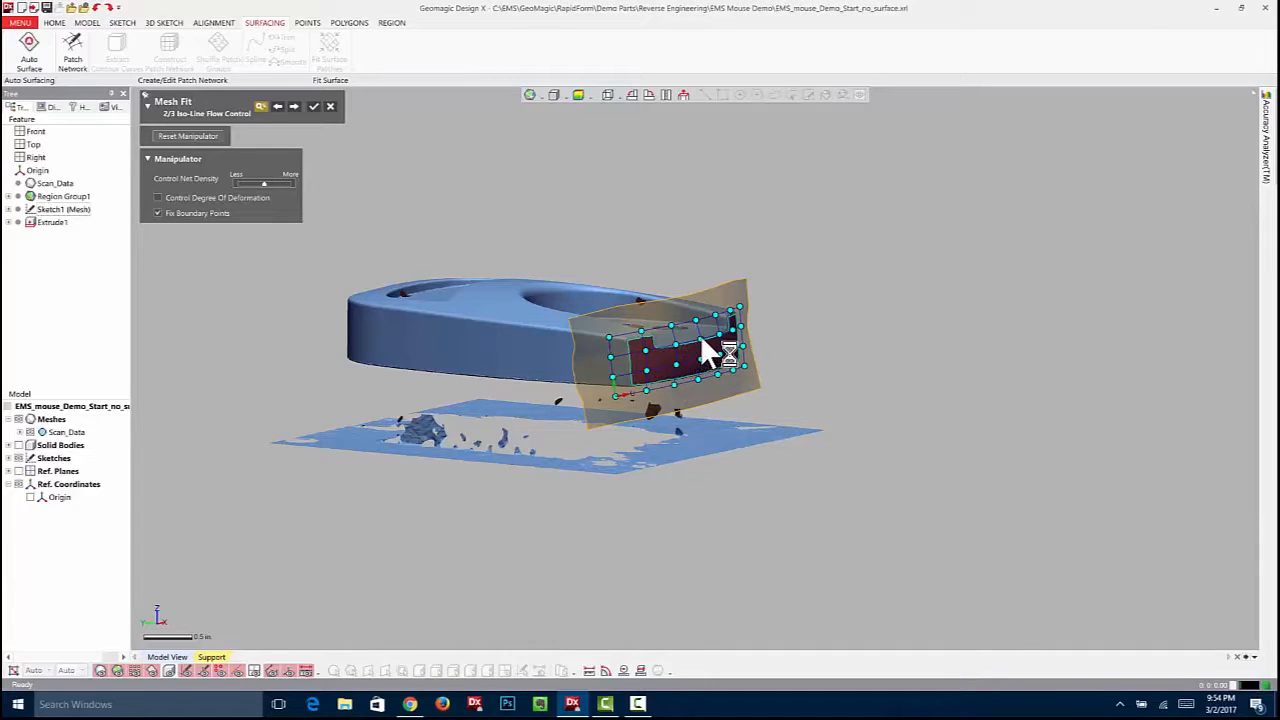
click(294, 106)
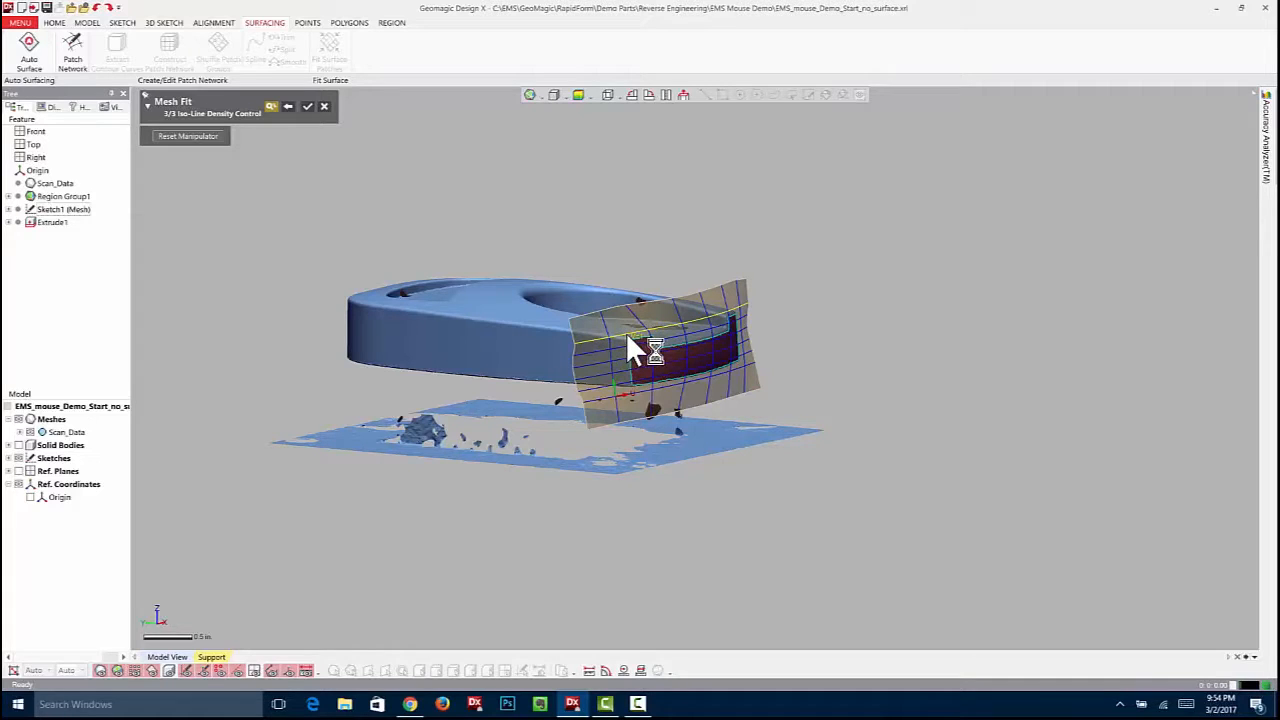
scroll(632, 372, up, 5)
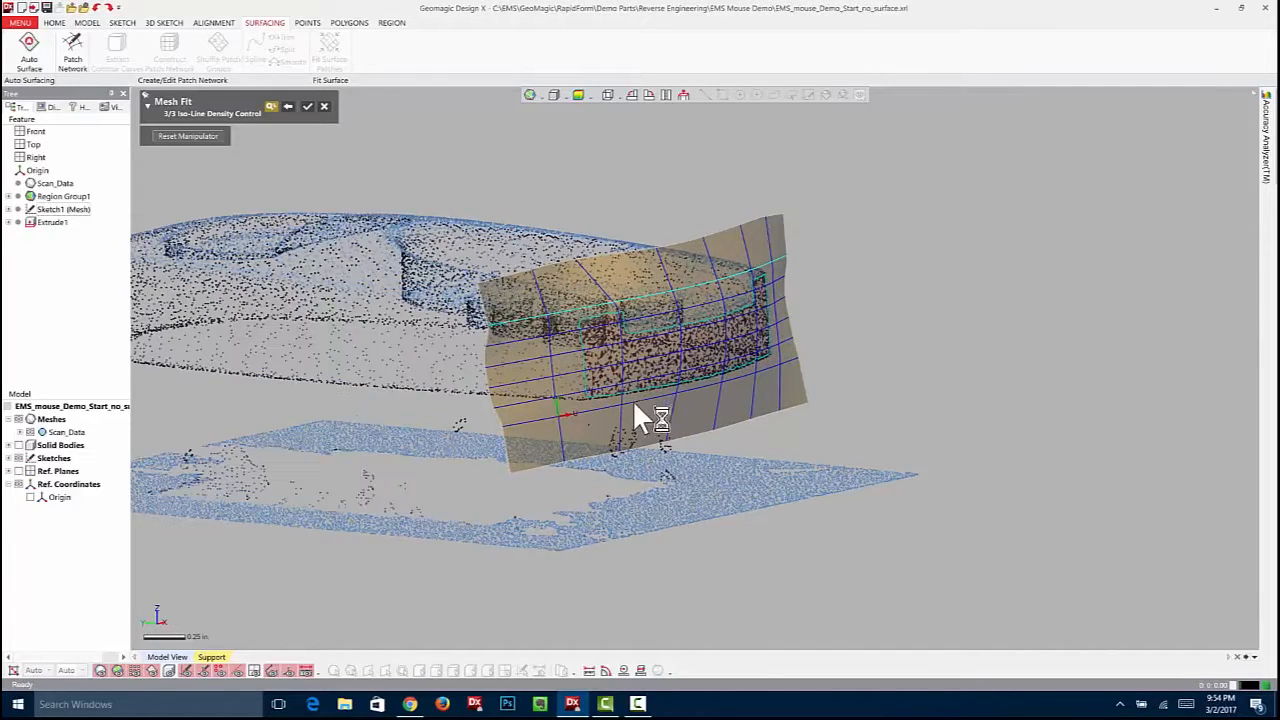
mouse_move(598, 414)
right_down()
mouse_move(755, 412)
mouse_move(808, 400)
mouse_move(649, 409)
mouse_move(660, 418)
mouse_move(862, 356)
mouse_move(813, 365)
right_up()
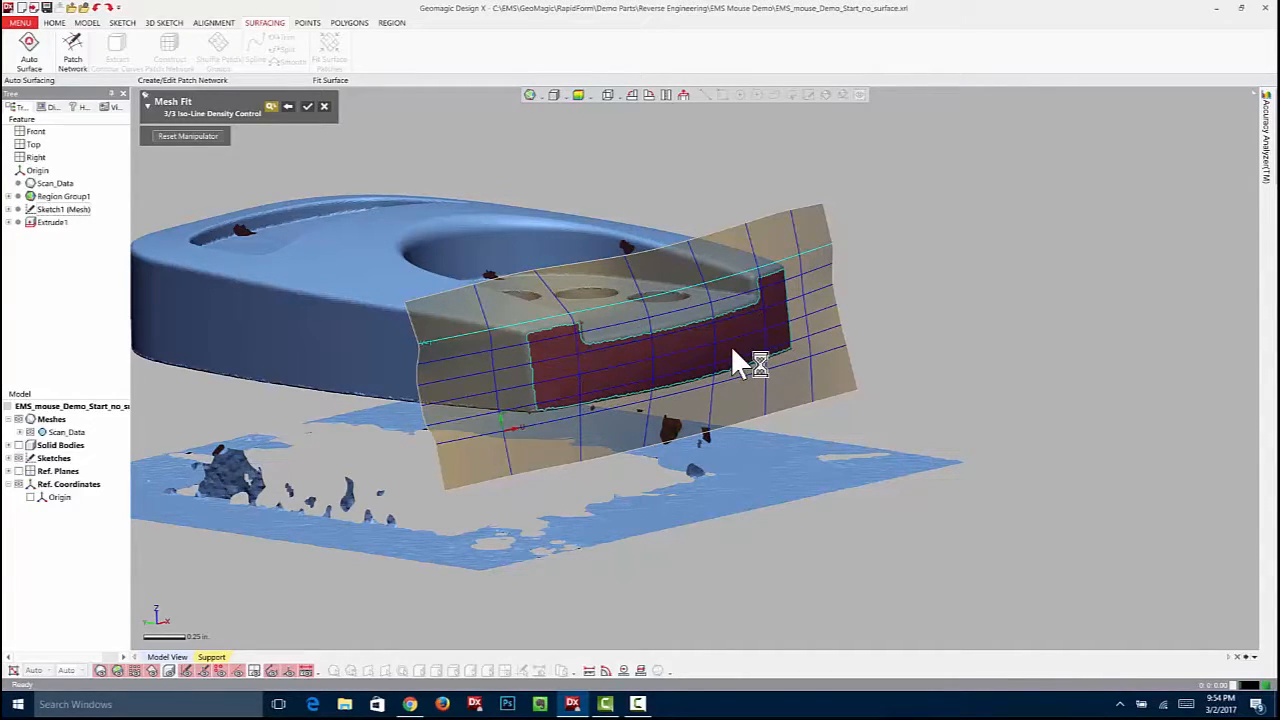
right_drag(497, 428, 749, 409)
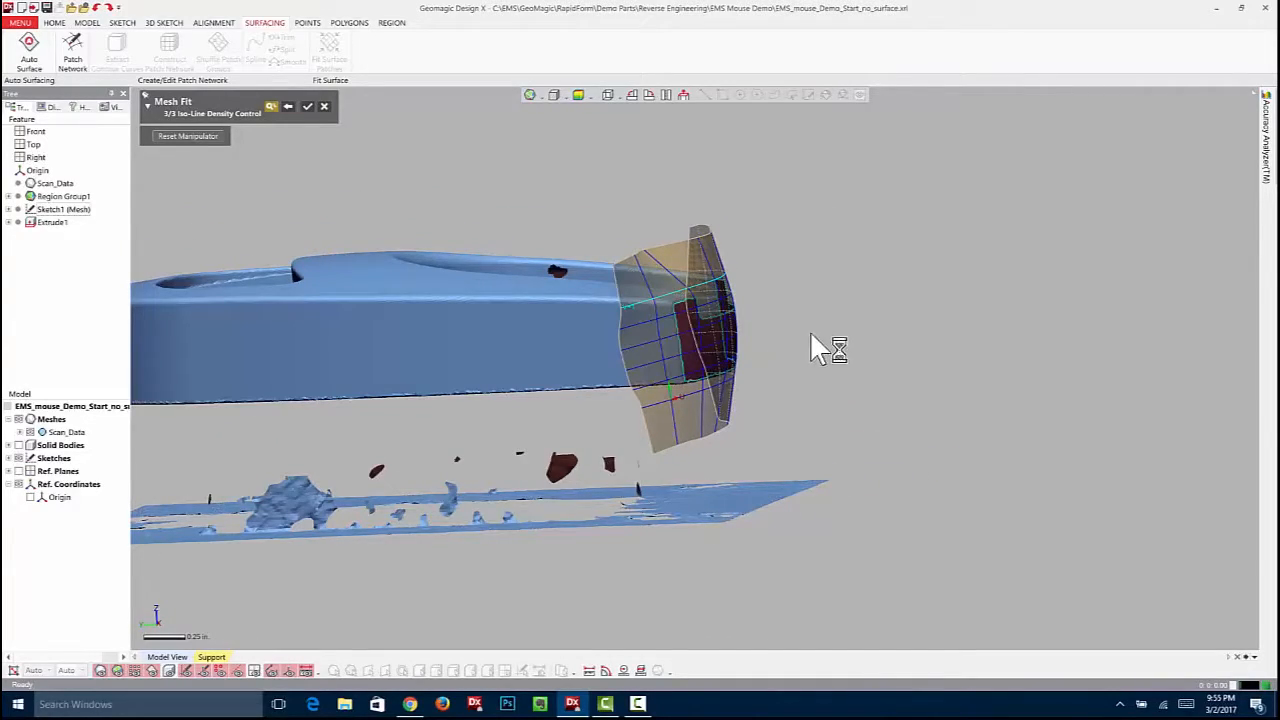
mouse_move(840, 347)
right_down()
mouse_move(749, 371)
mouse_move(470, 382)
right_up()
right_drag(727, 379, 661, 408)
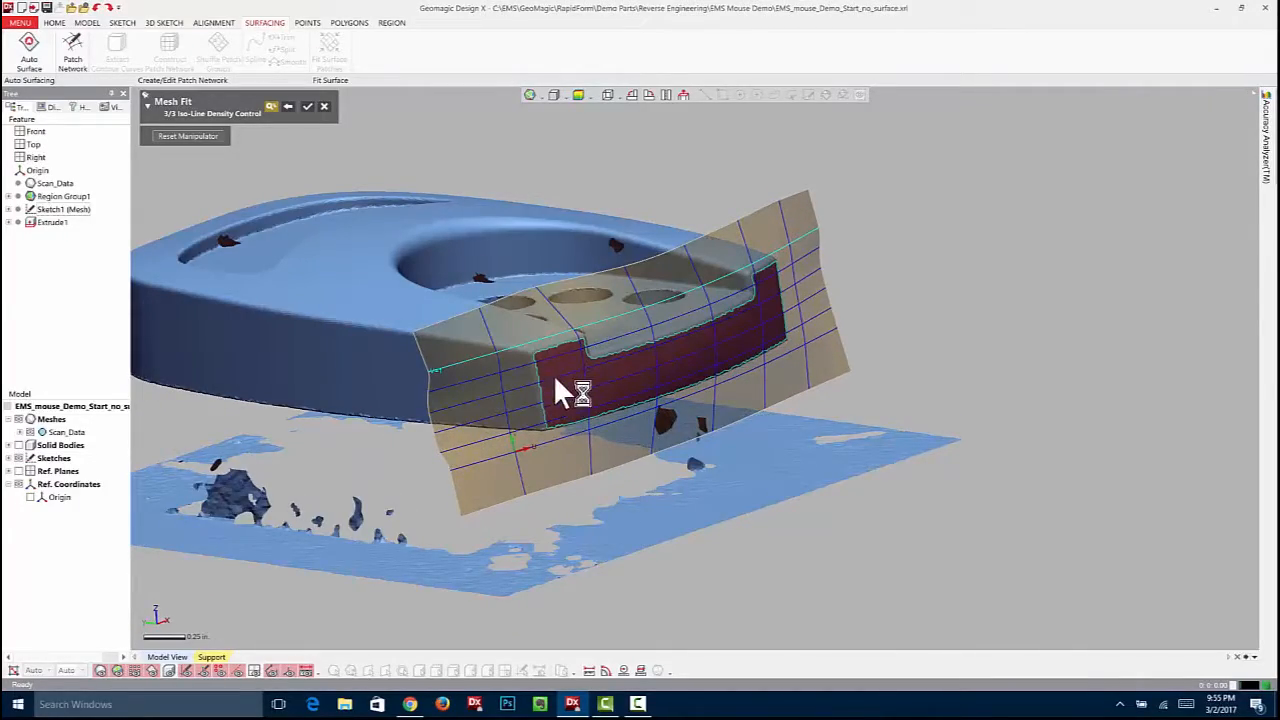
click(307, 107)
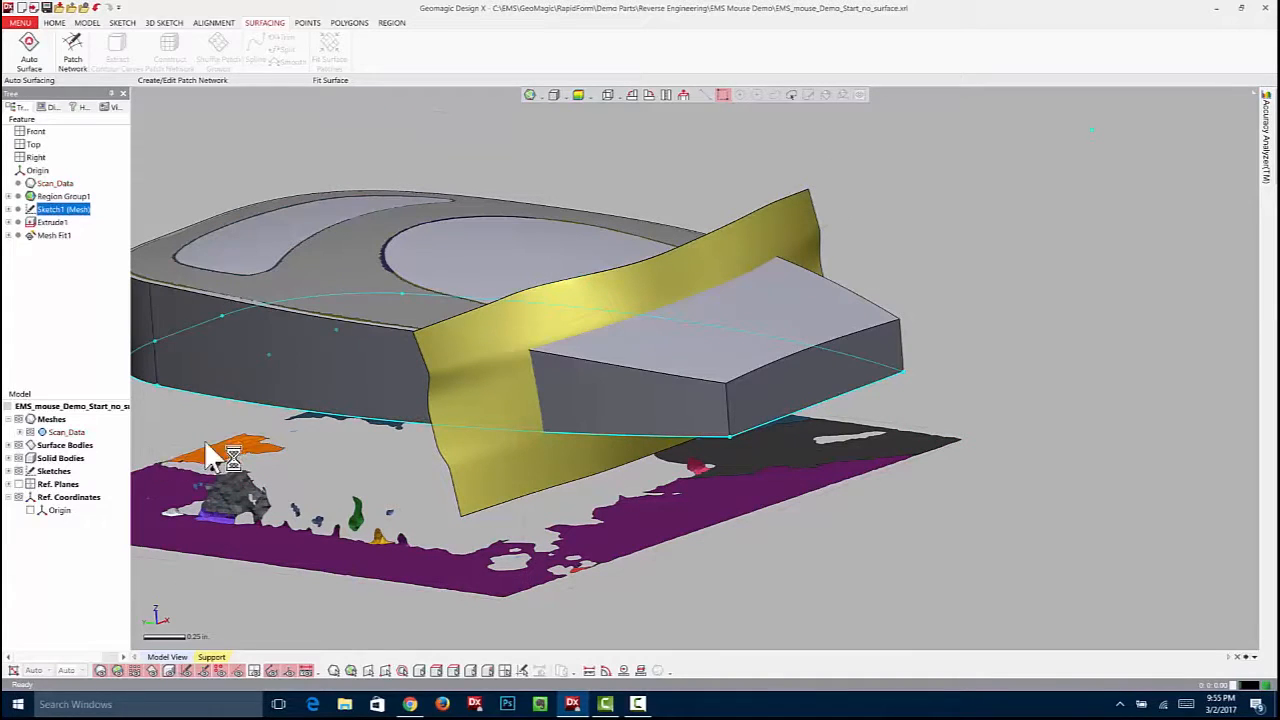
Hide the scan mesh and clear the sketch selection, leaving the extruded body and fitted surface in view
right_drag(304, 383, 539, 341)
scroll(707, 368, down, 2)
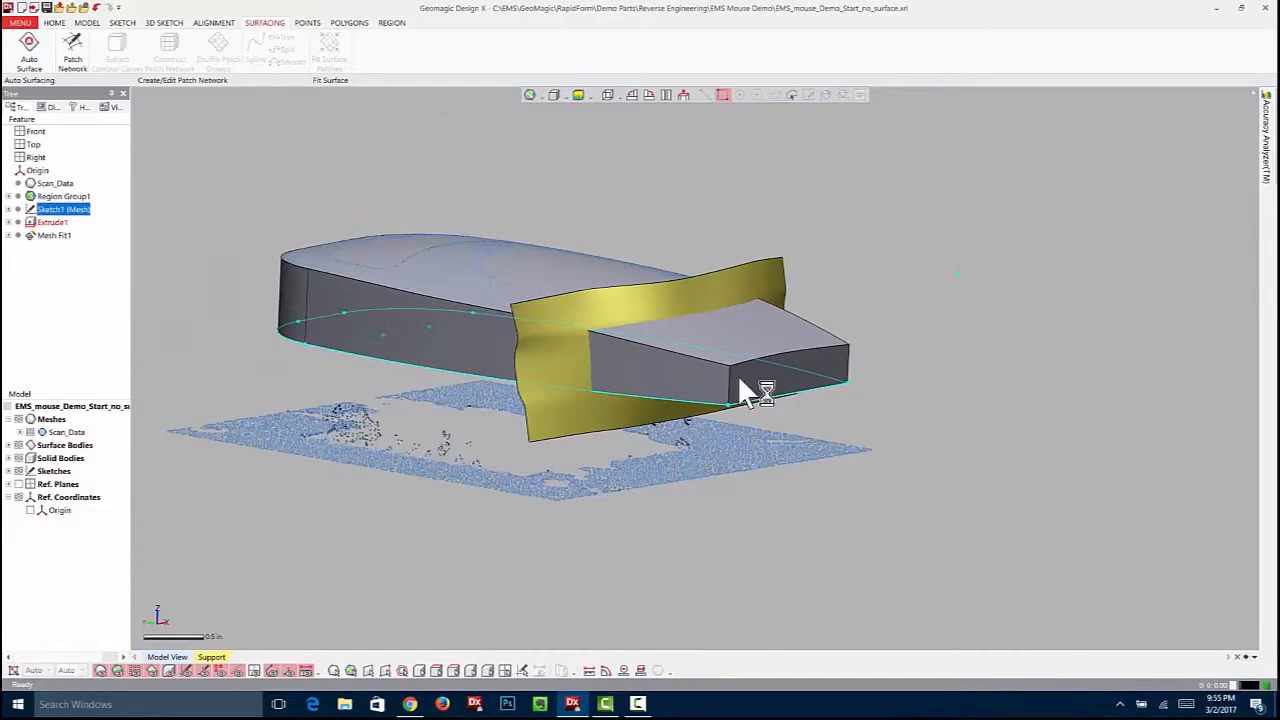
right_drag(737, 374, 787, 421)
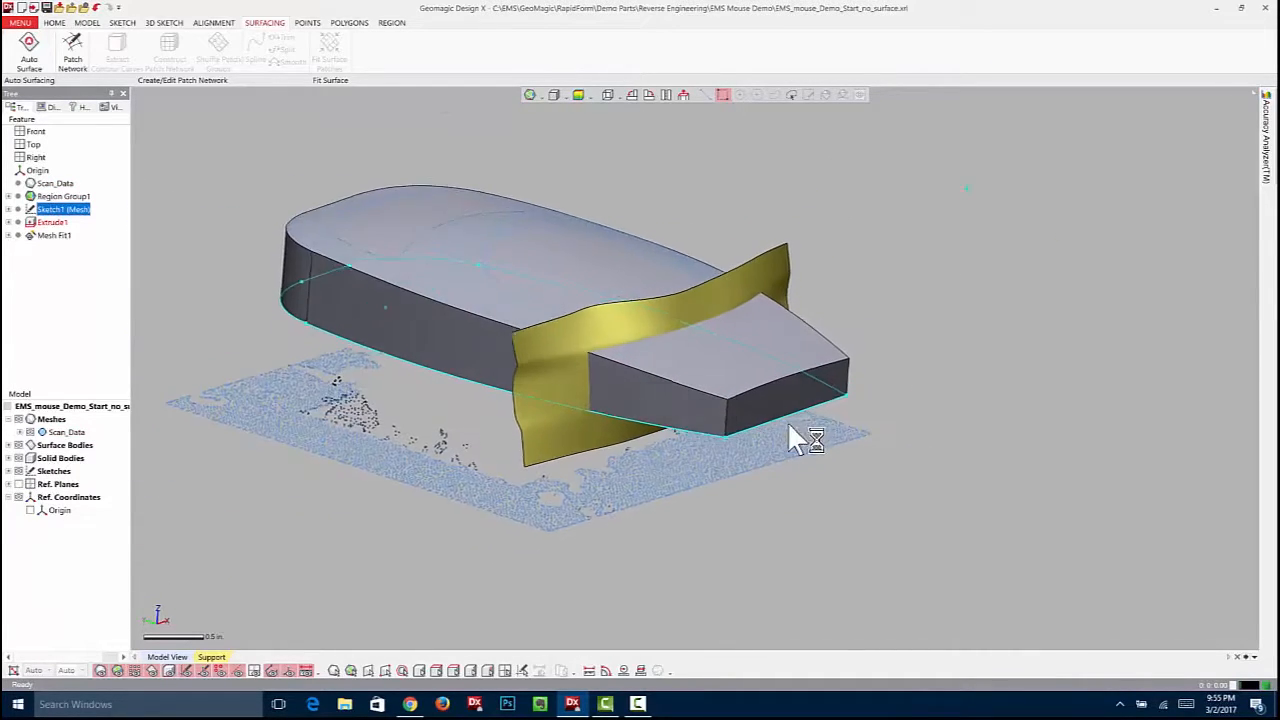
click(18, 419)
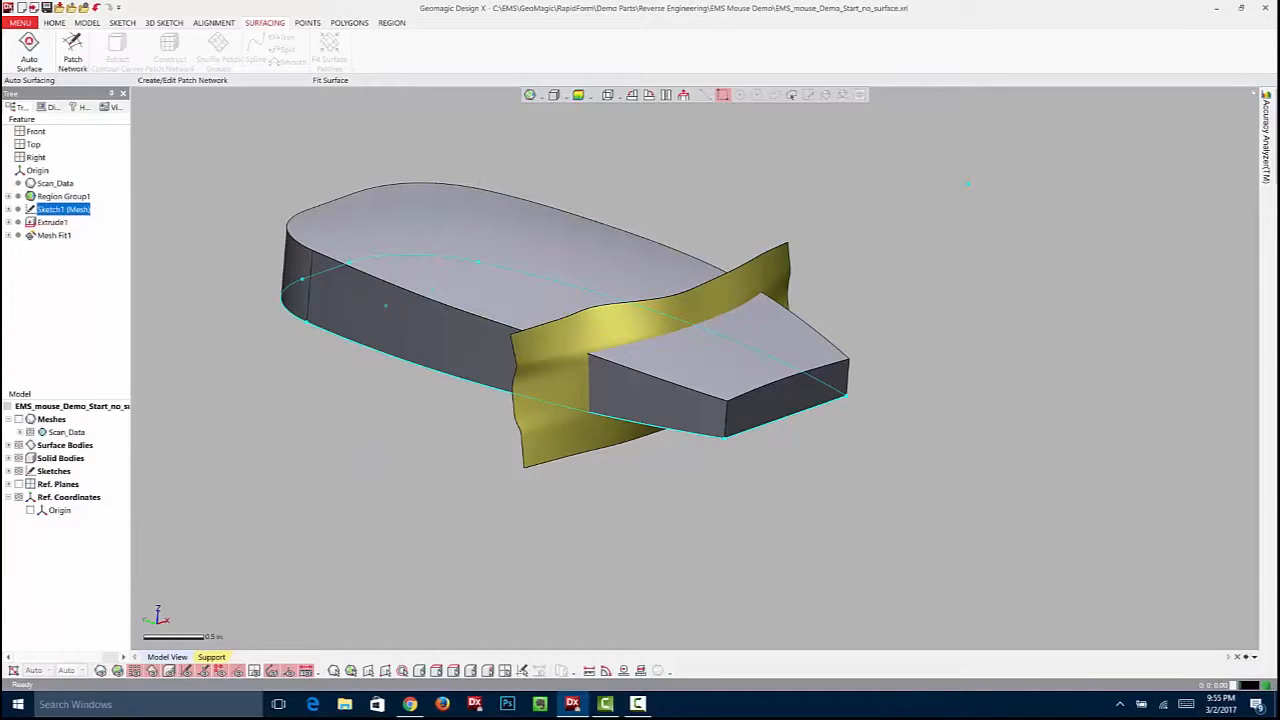
click(347, 457)
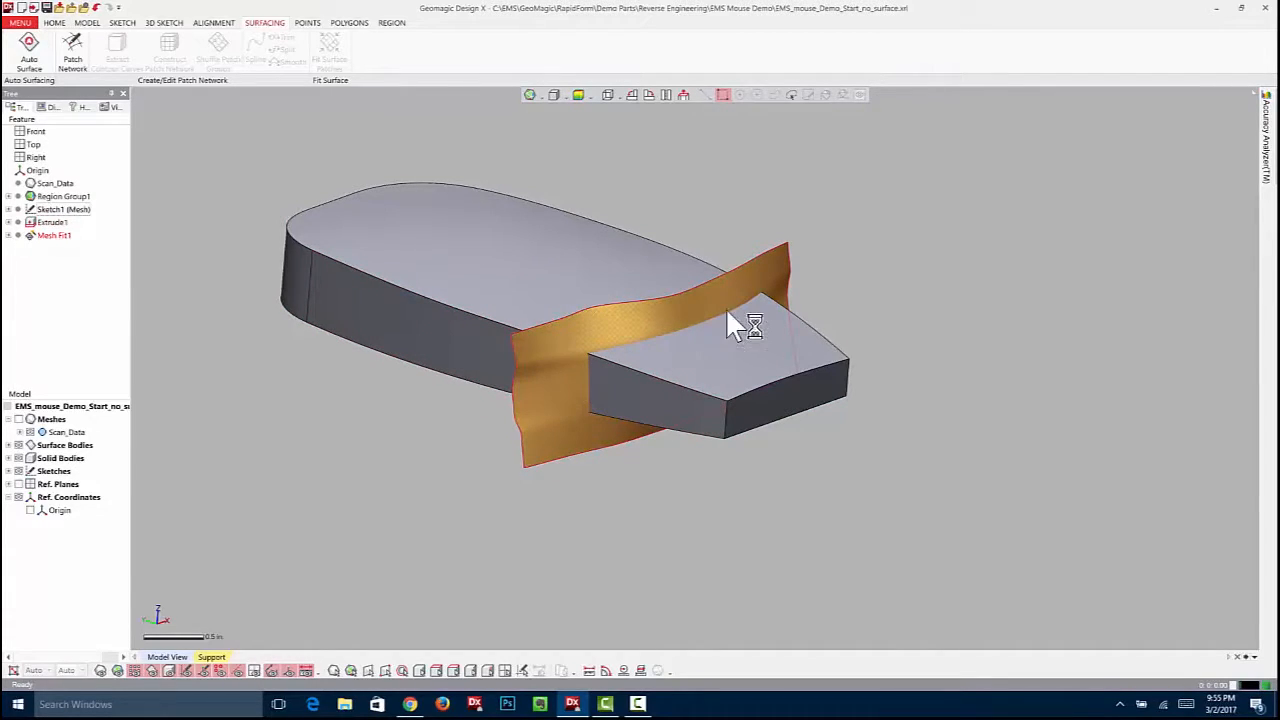
Cut the extruded body with the fitted end surface, keeping the larger portion as the remaining body
click(87, 23)
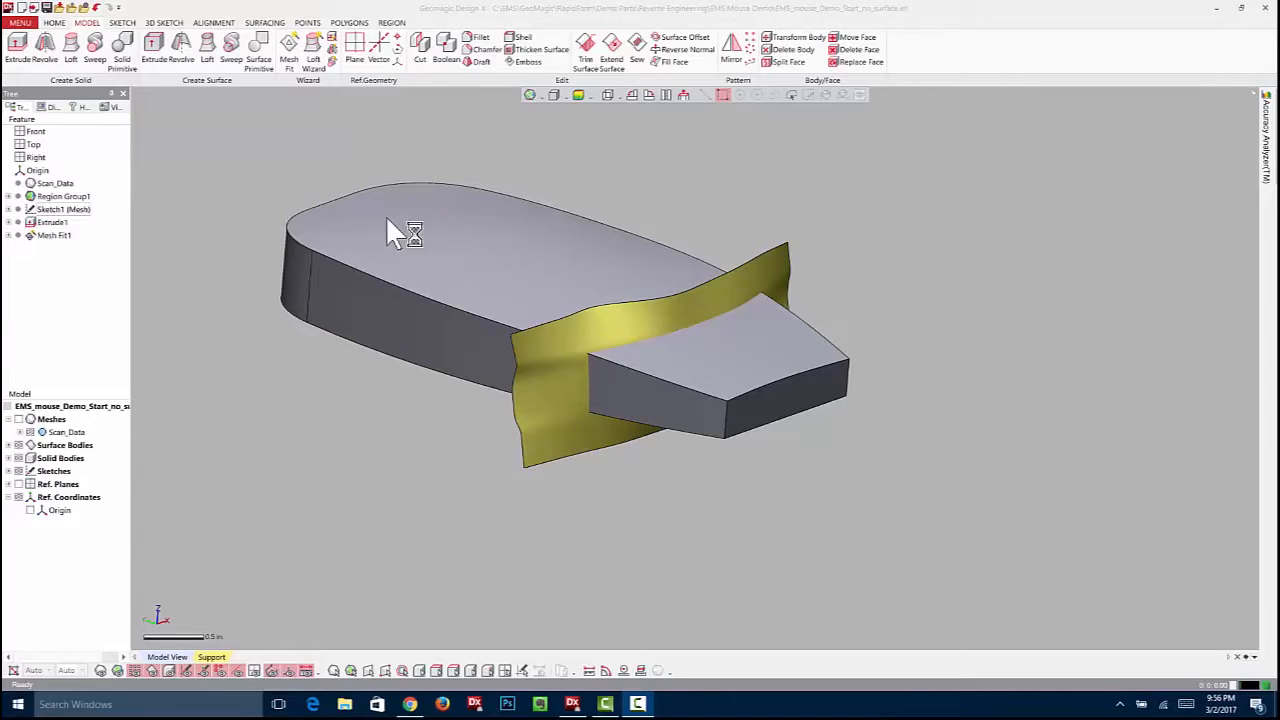
click(420, 45)
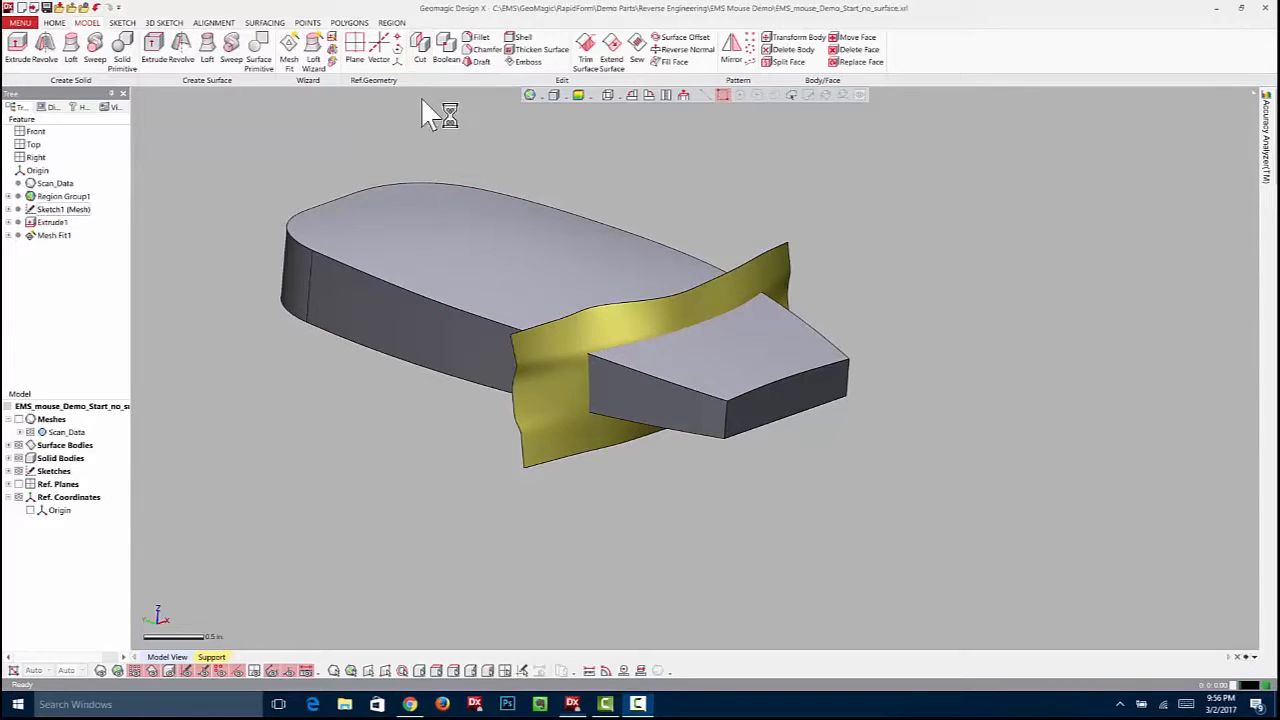
click(582, 378)
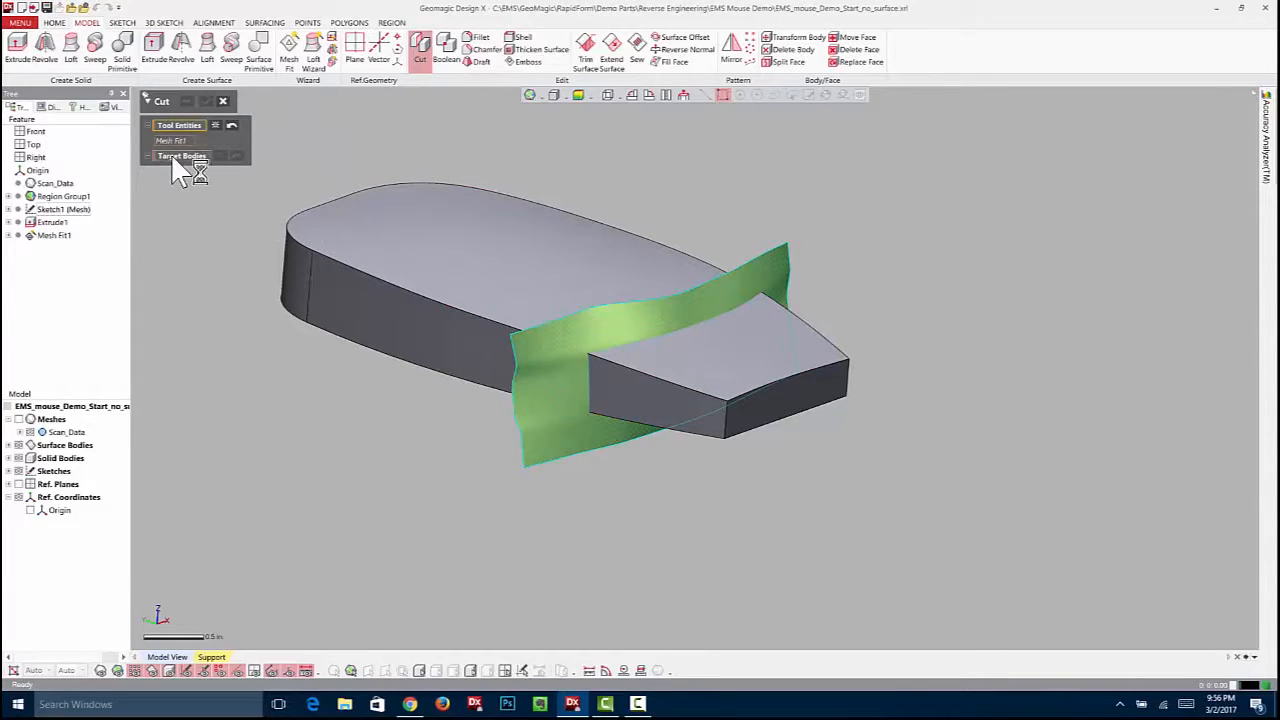
click(386, 363)
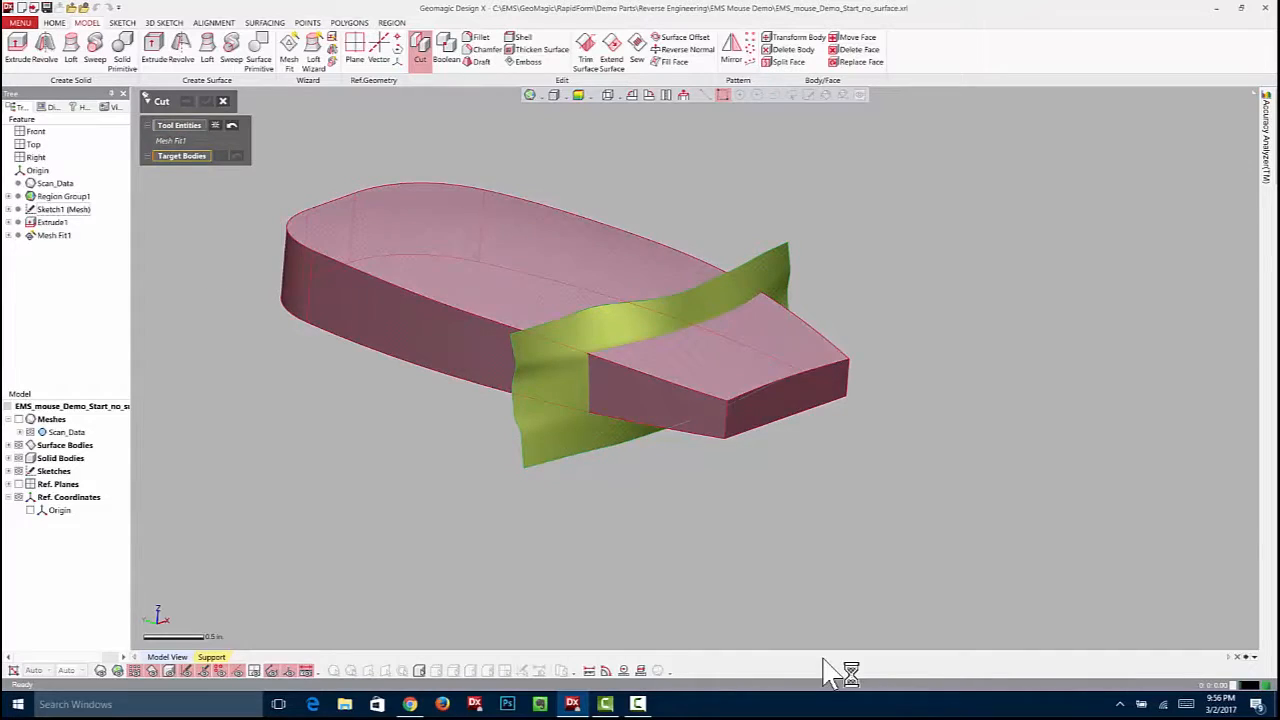
click(187, 100)
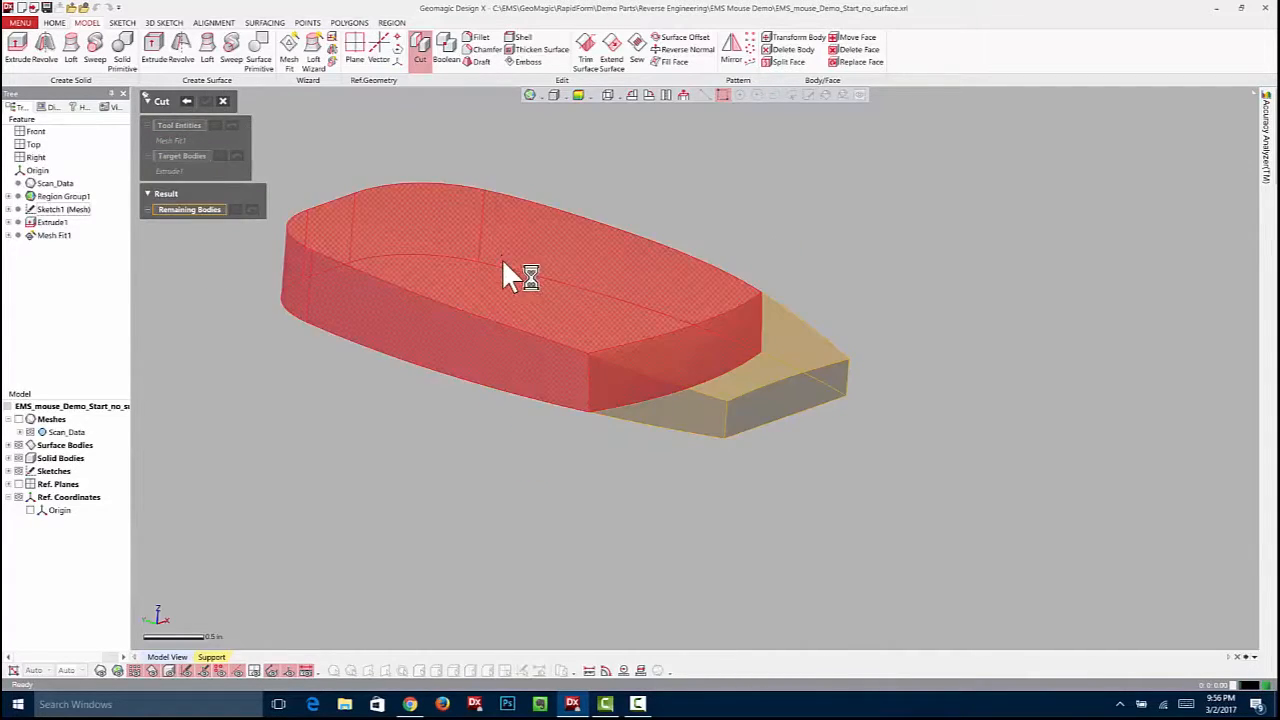
click(442, 237)
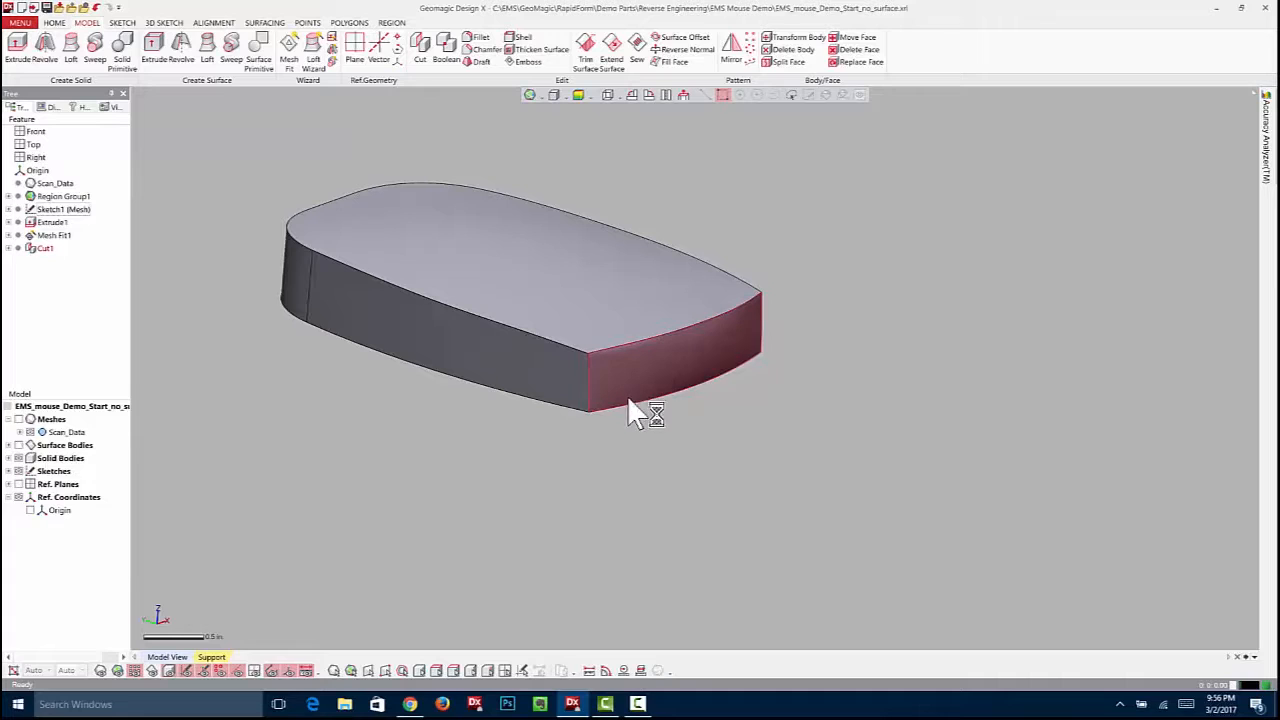
Turn on the Deviation for Body color map and examine the cut body's end wall, top and side faces
click(18, 419)
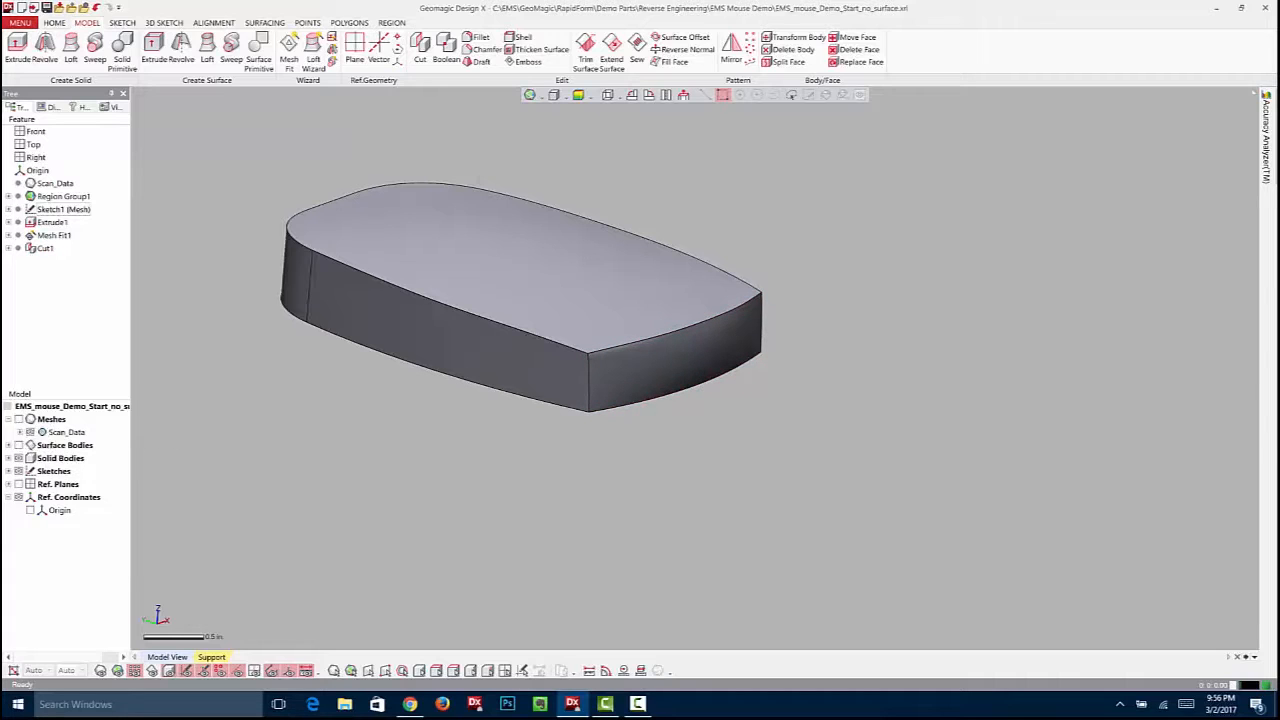
click(1265, 160)
click(1161, 136)
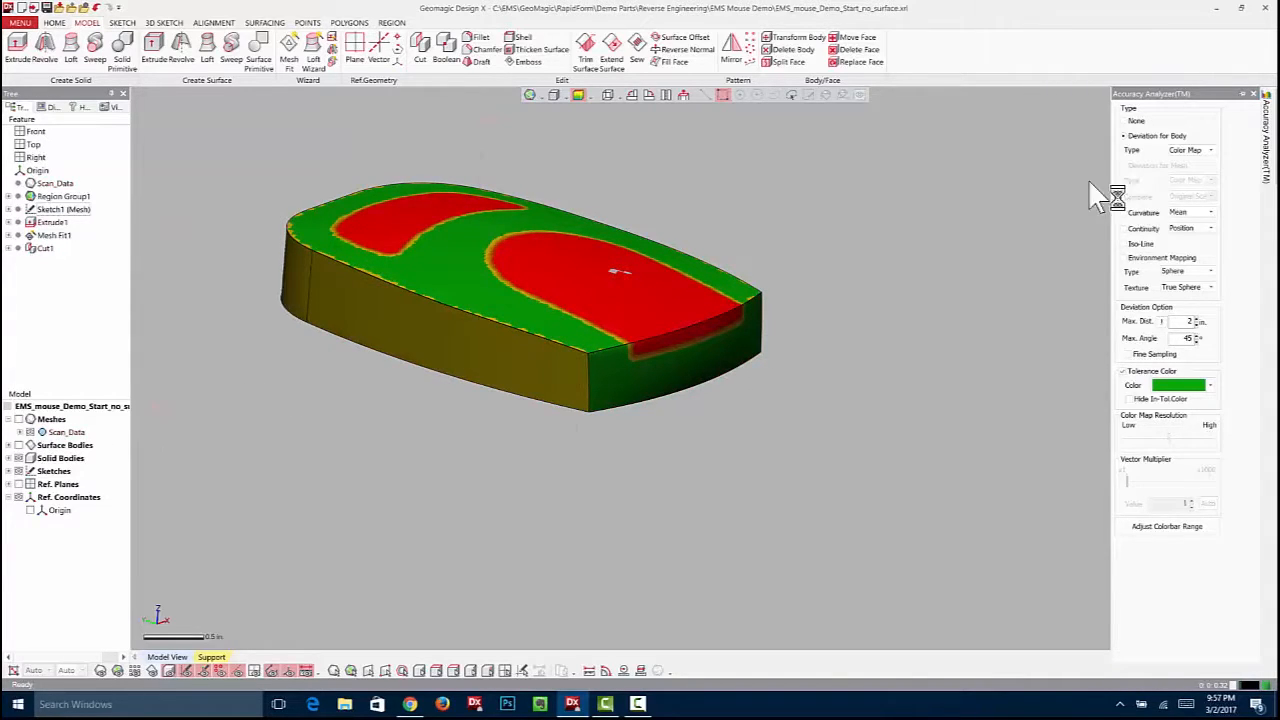
Set the accuracy analysis type to None and show the scan regions and reference planes with the solid body hidden
click(1125, 121)
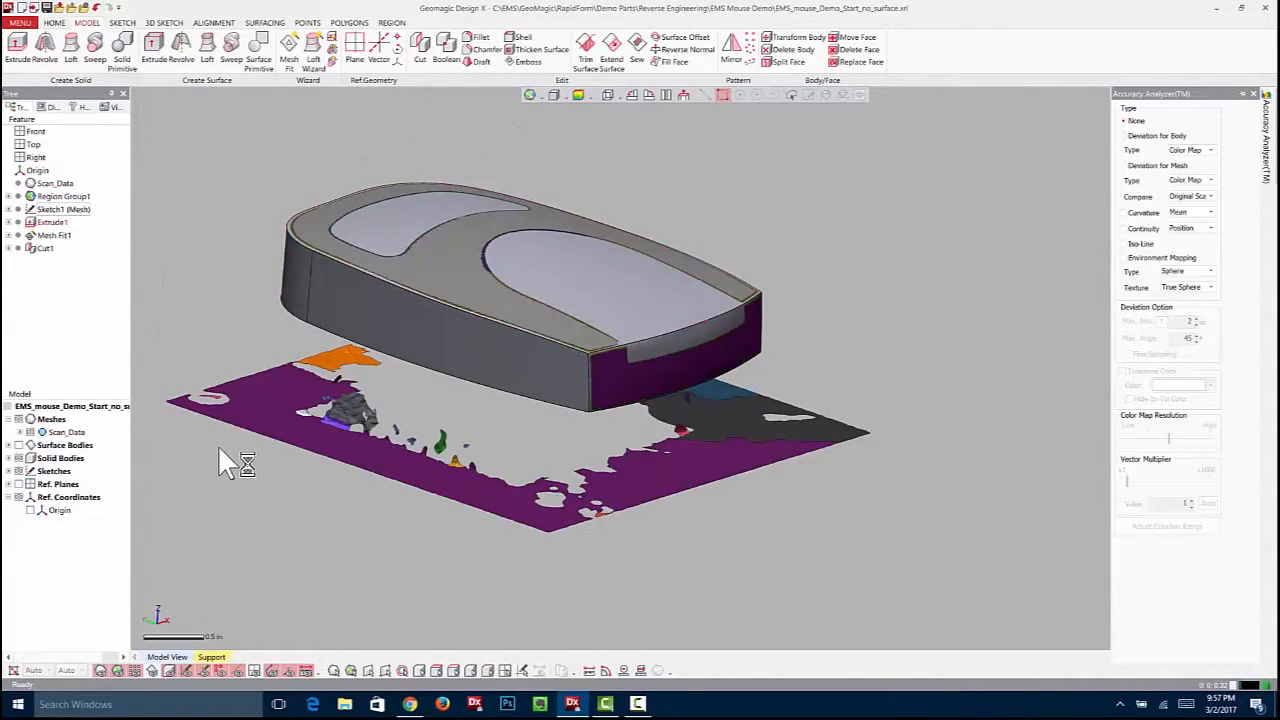
right_drag(563, 375, 627, 426)
ctrl+right_drag(570, 370, 696, 449)
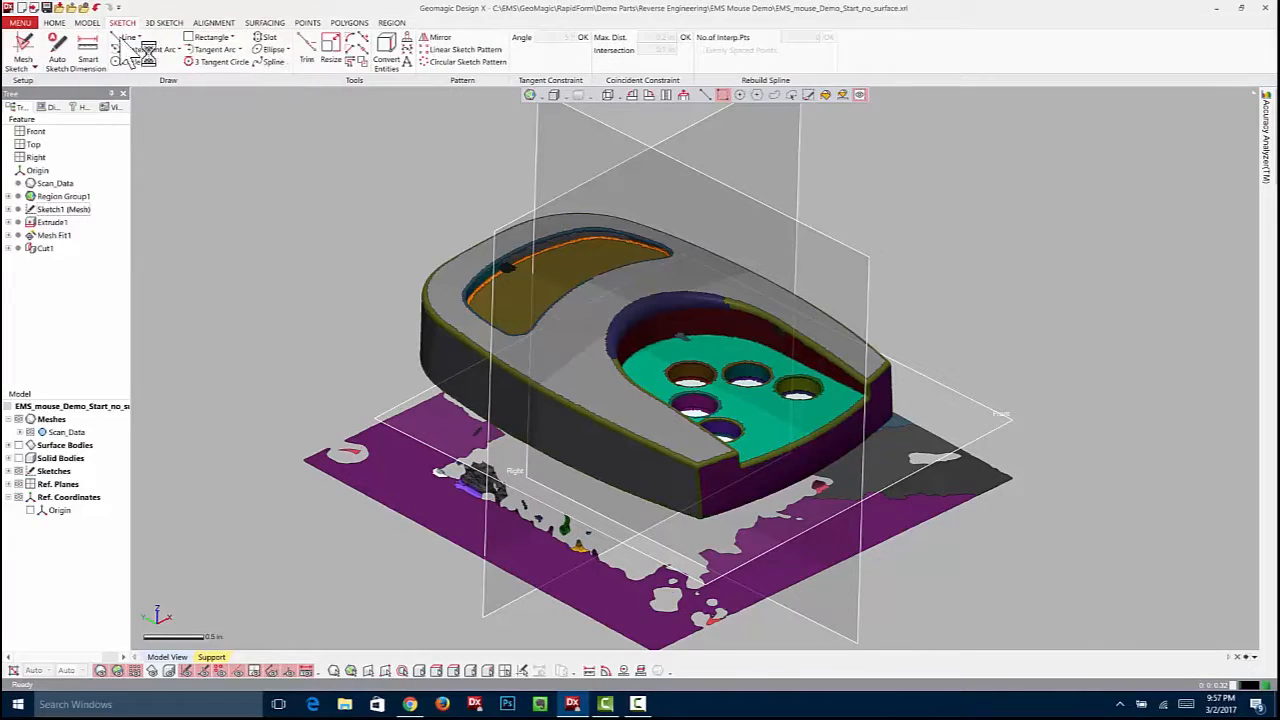
Set up a mesh sketch on the large recess's floor region with a 0.03 in section offset, then hide the mesh
click(23, 50)
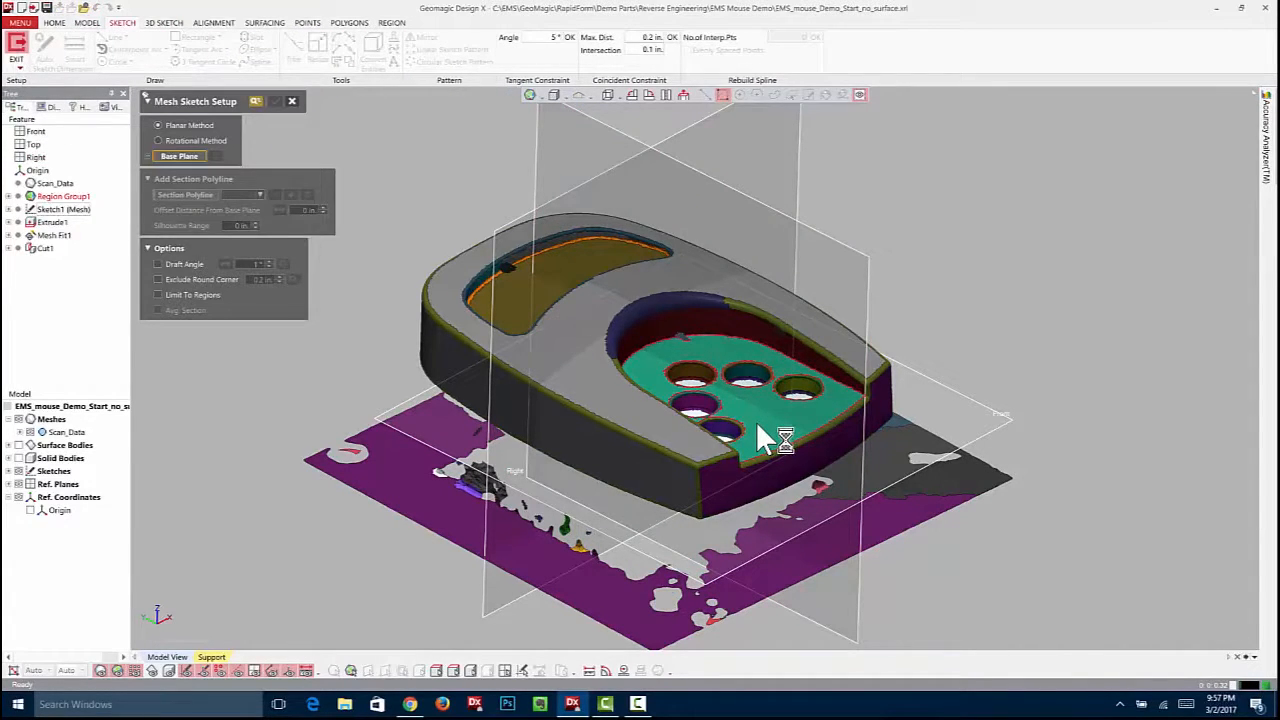
click(750, 350)
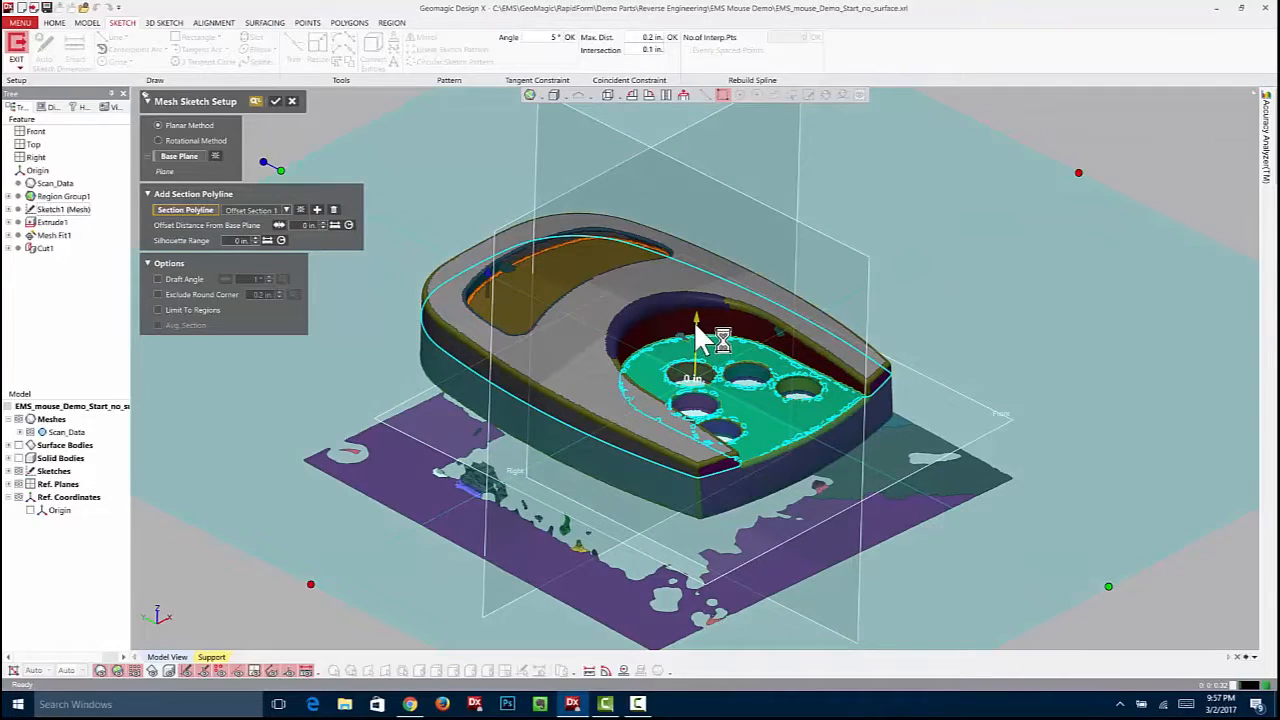
drag(698, 325, 698, 321)
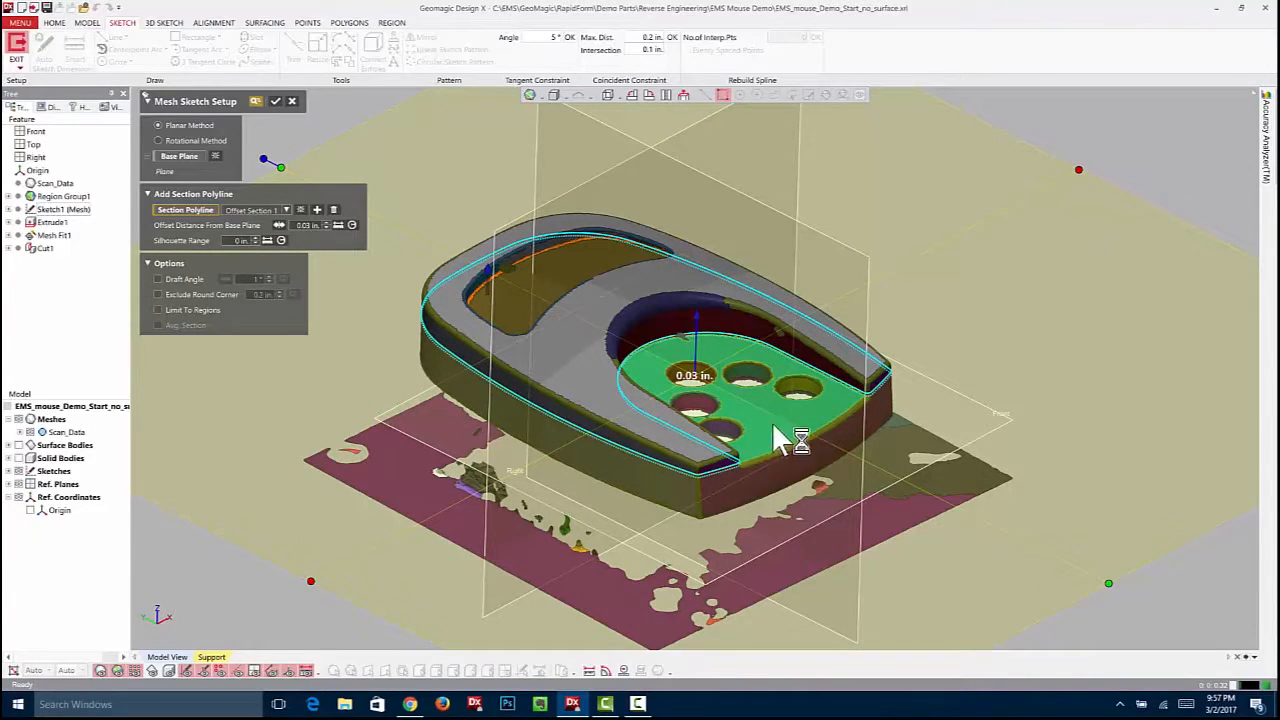
click(276, 102)
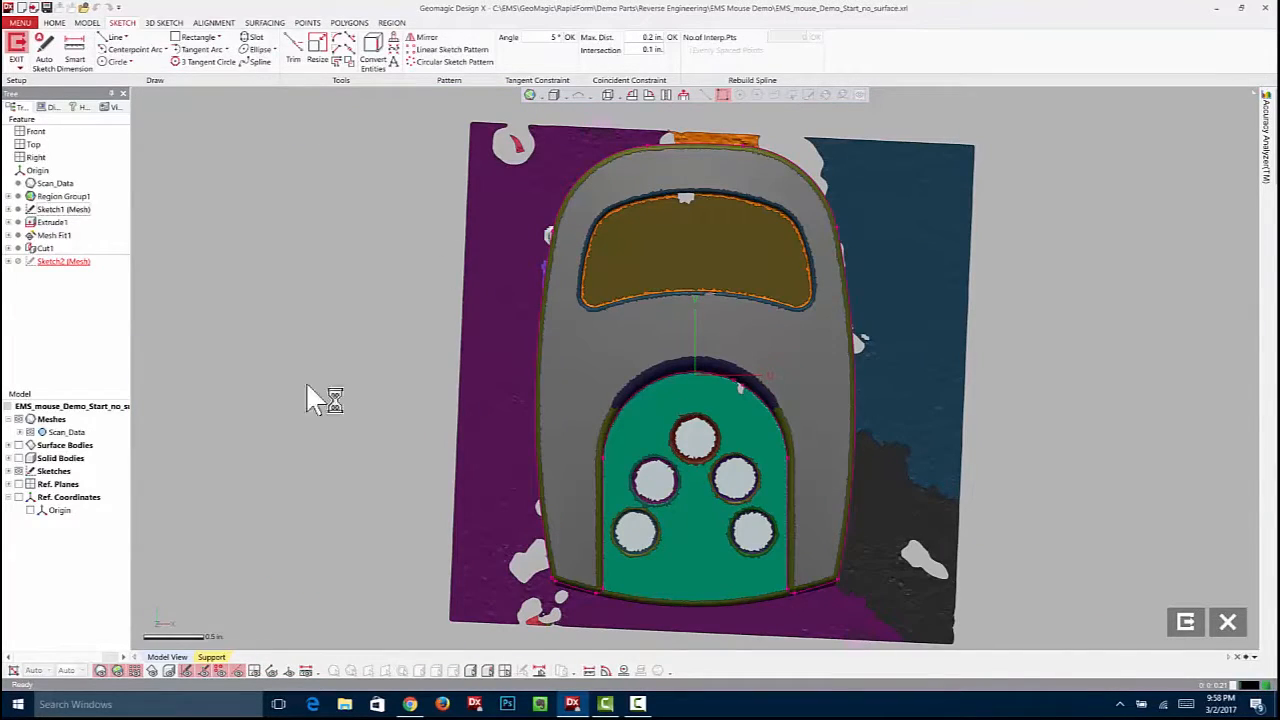
click(18, 419)
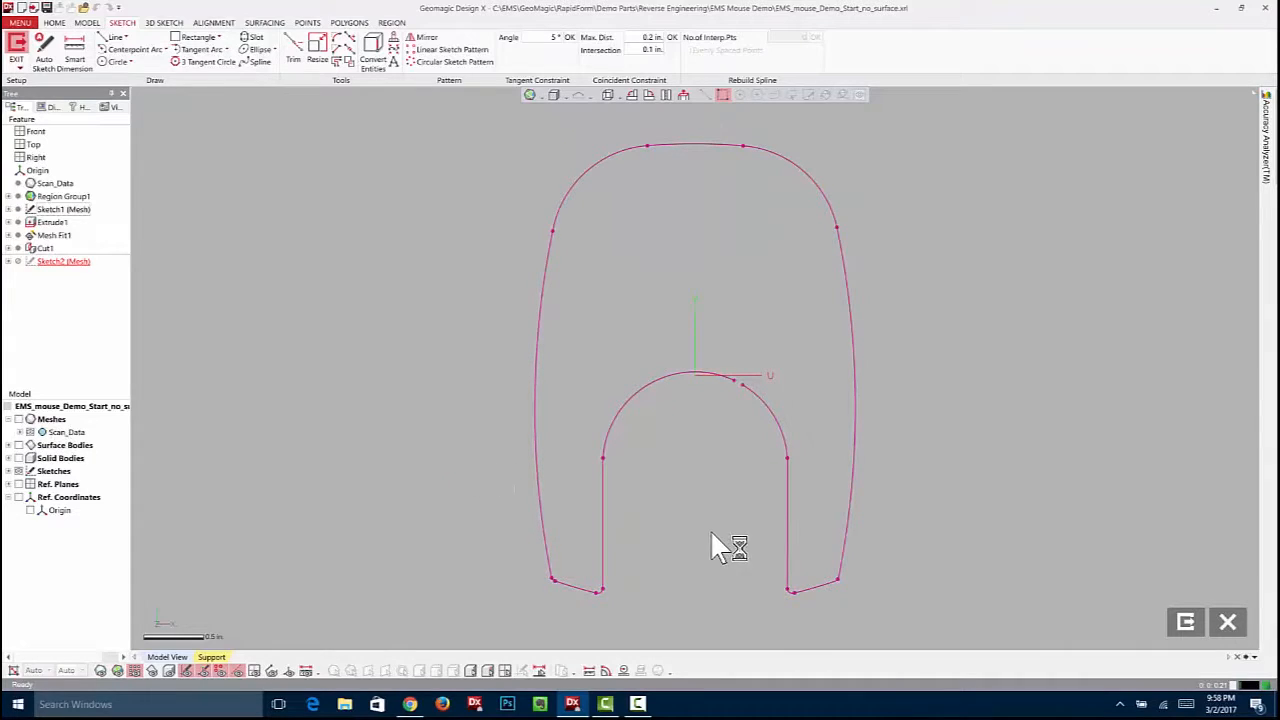
Fit a slot of about 0.77 in radius to the U-shaped section polyline and lengthen it beyond the recess's open end
ctrl+right_drag(721, 552, 710, 408)
scroll(713, 373, up, 1)
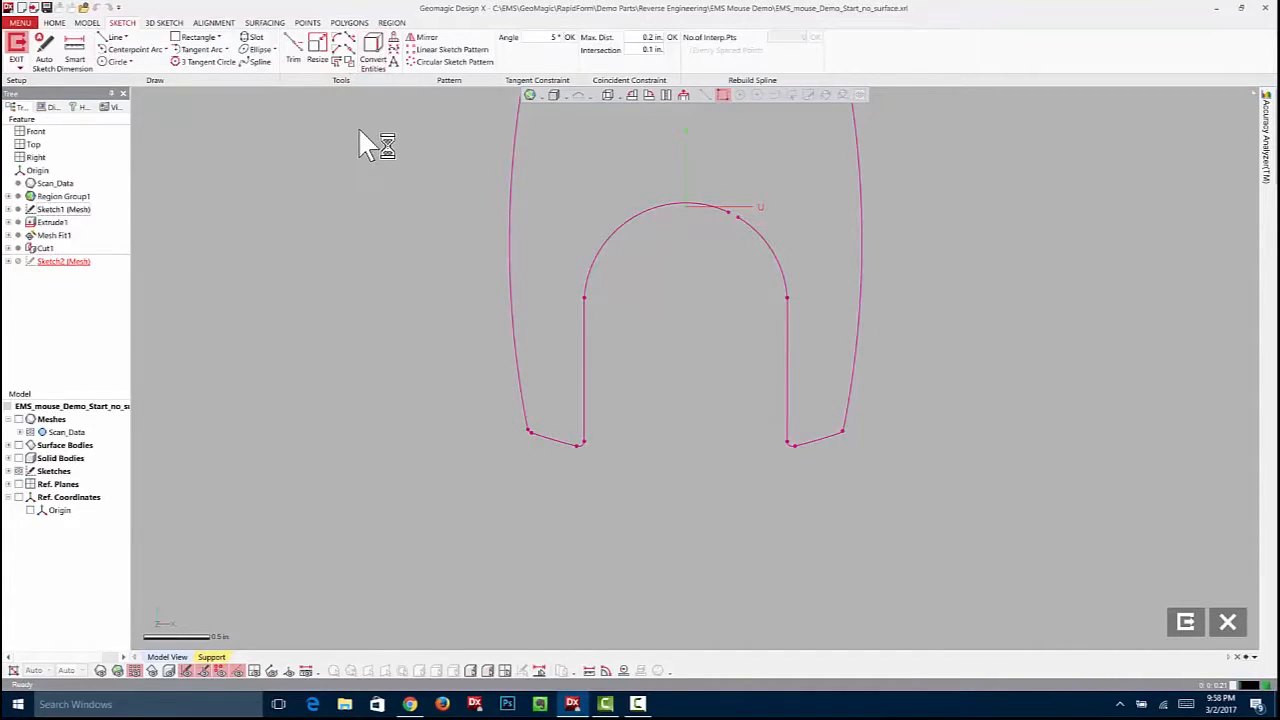
click(250, 37)
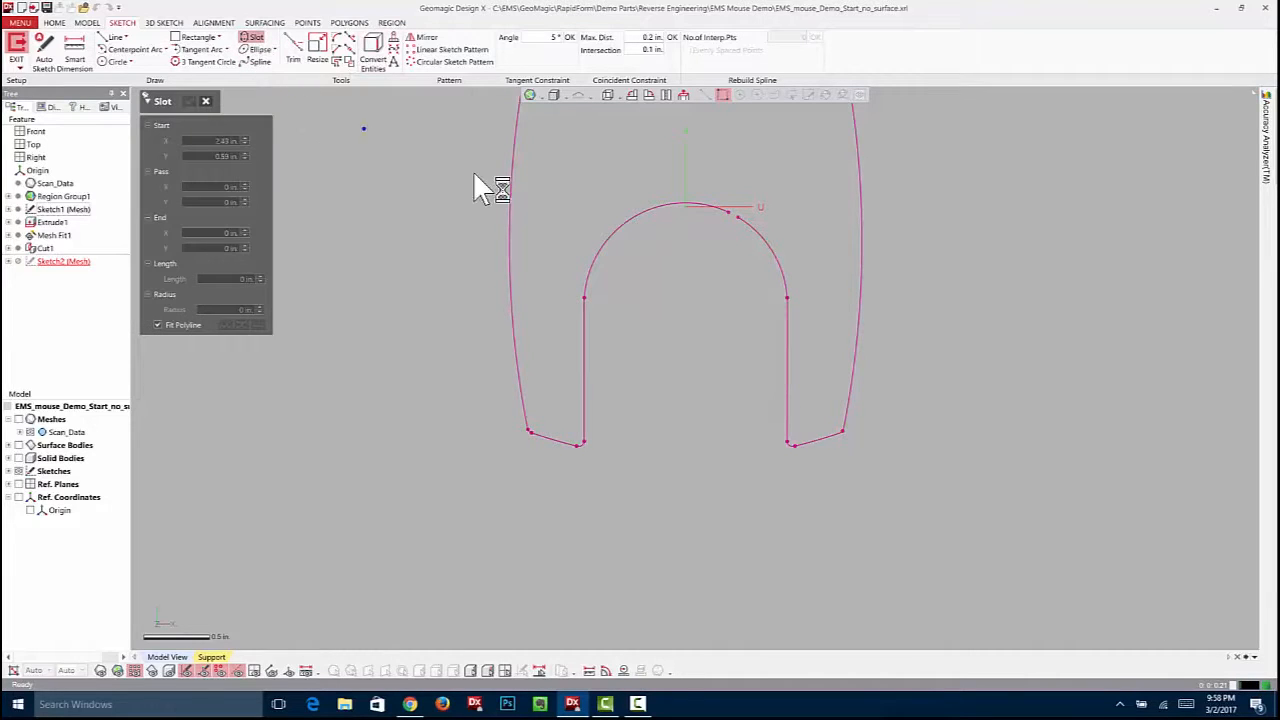
drag(553, 148, 815, 437)
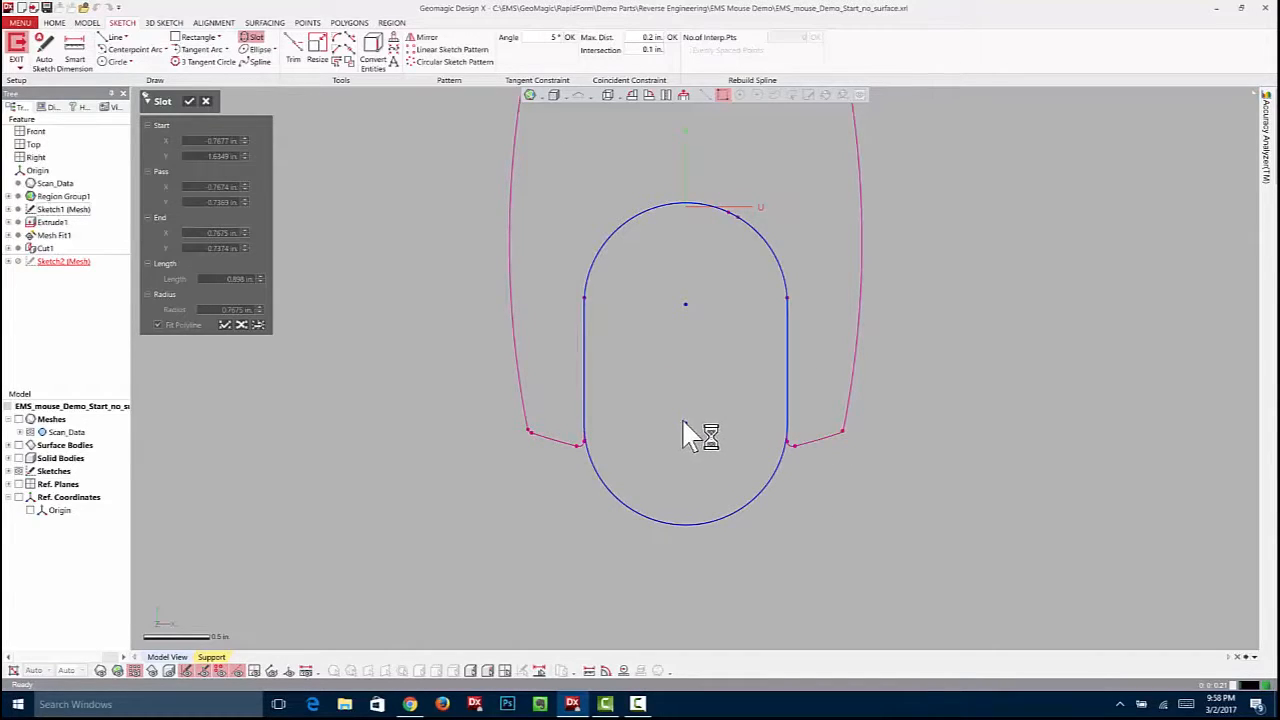
click(190, 101)
drag(685, 423, 688, 499)
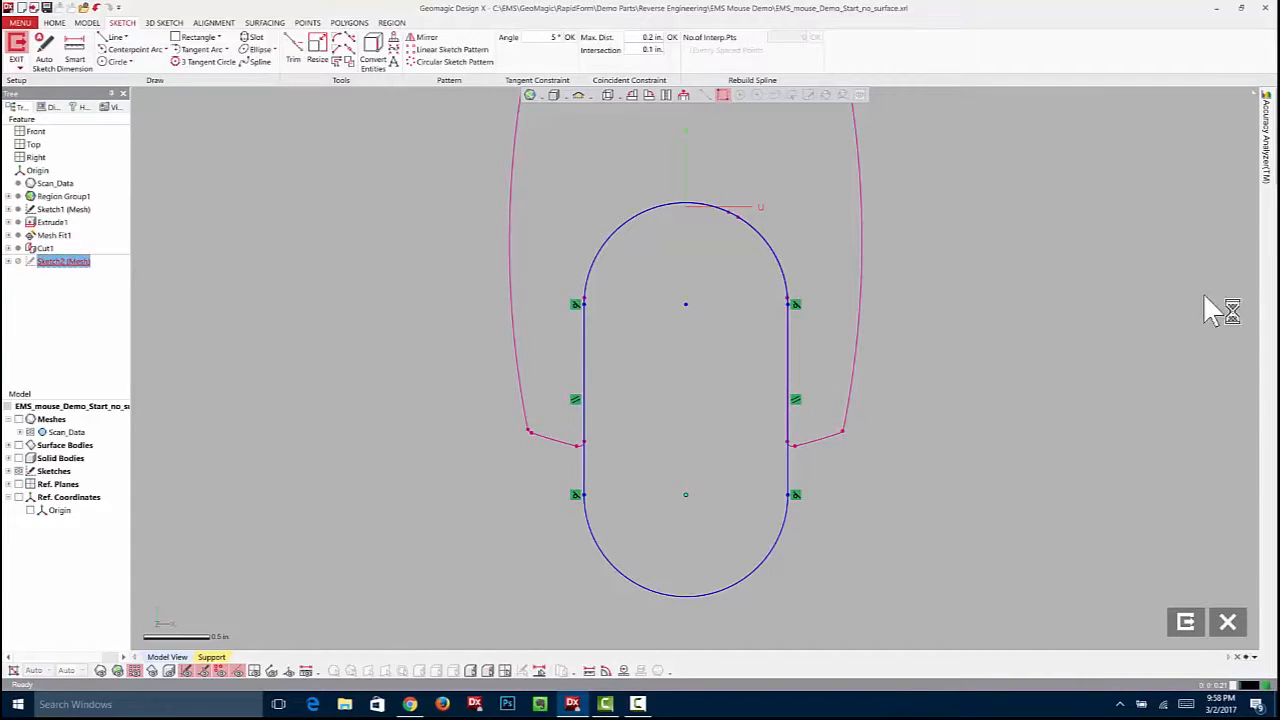
Check the slot's Deviation against the section polyline and exit the sketch
click(1268, 170)
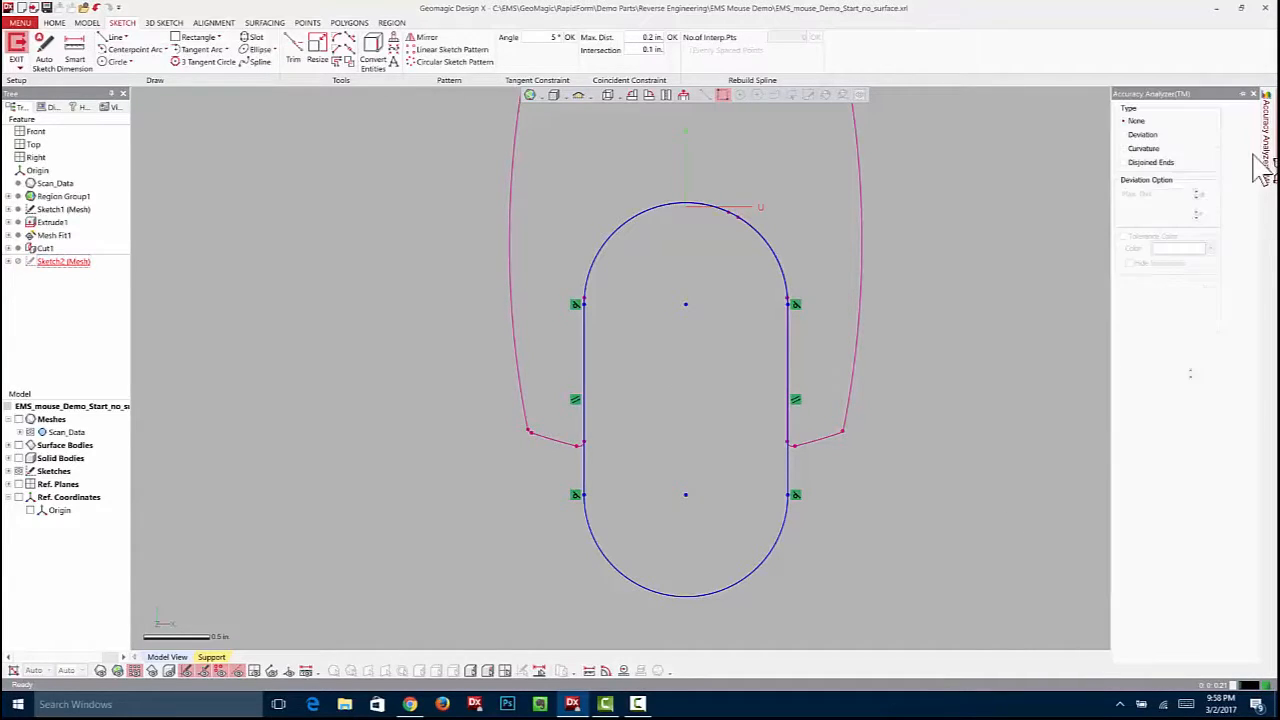
click(1143, 134)
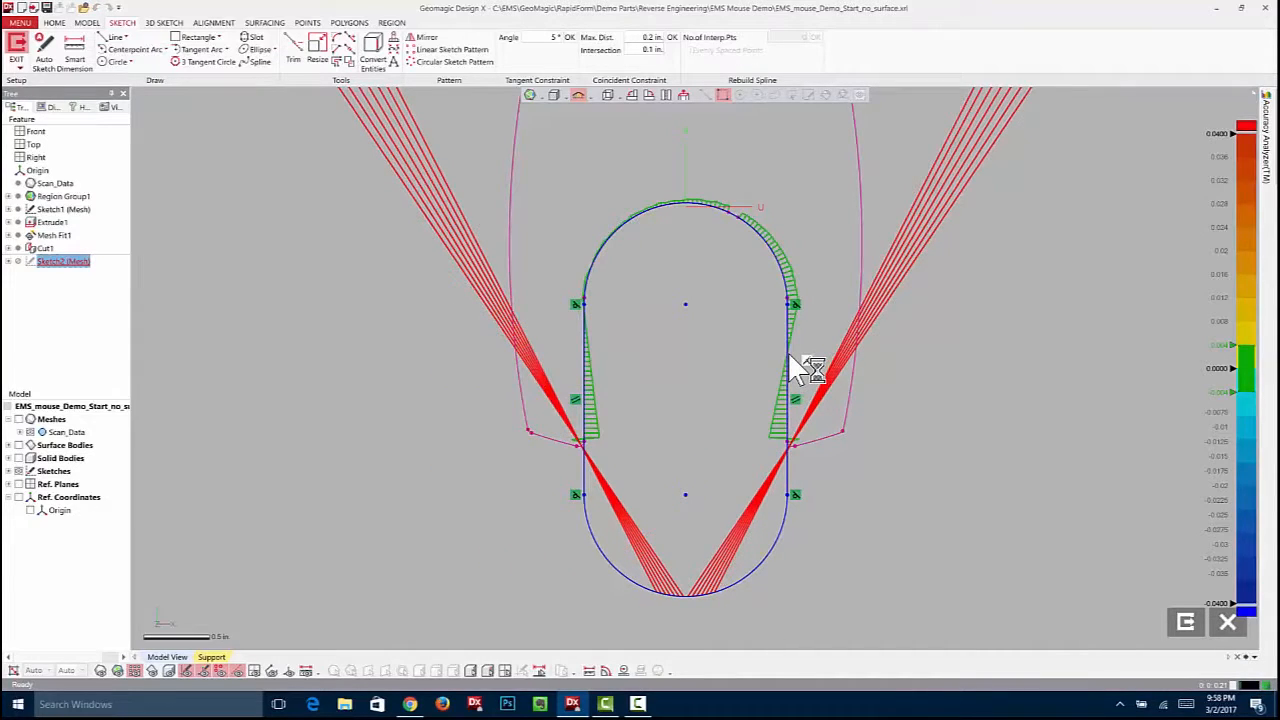
click(1186, 622)
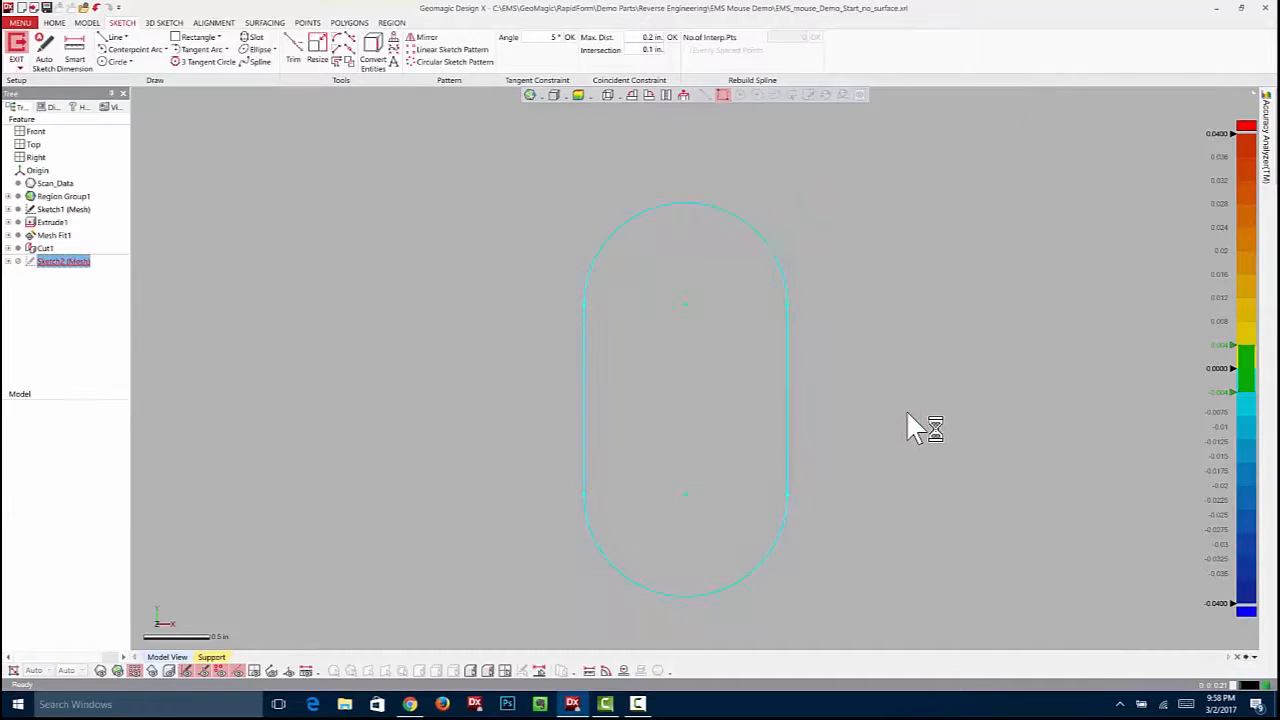
Show the solid body and extrude the slot profile upward 0.8 in as a blind cut to form the large recess
right_drag(601, 551, 462, 288)
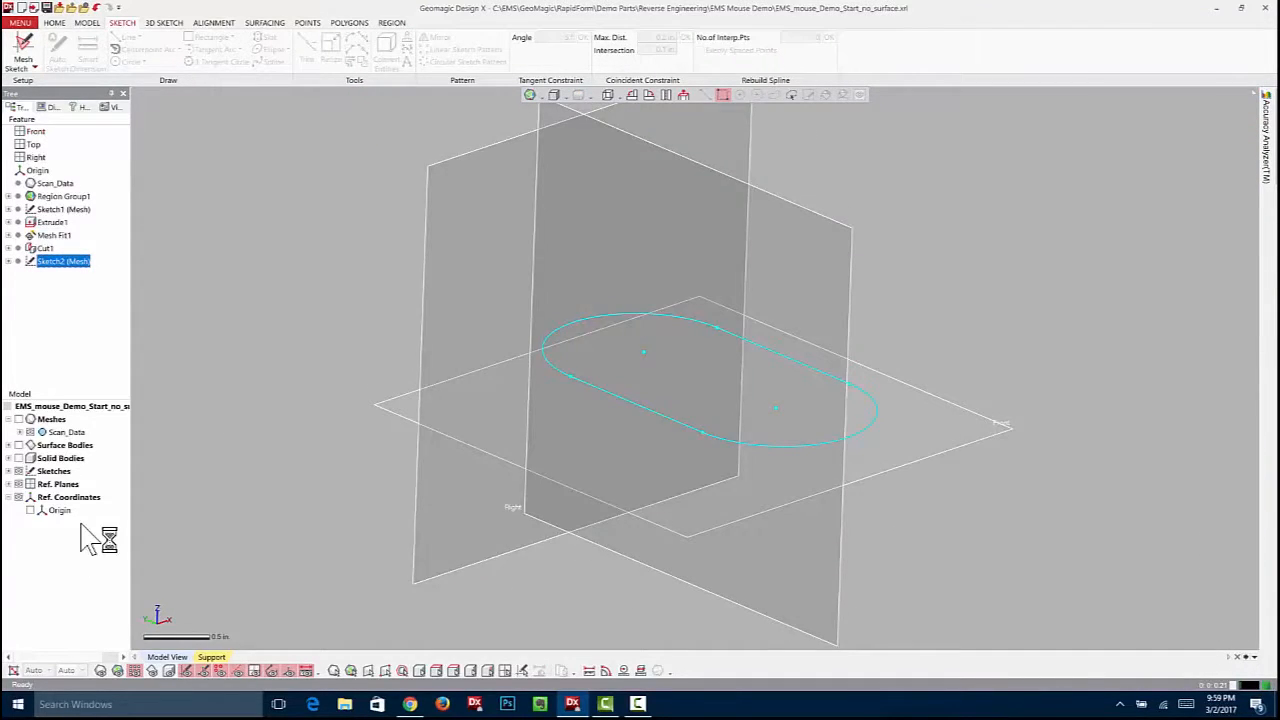
click(19, 459)
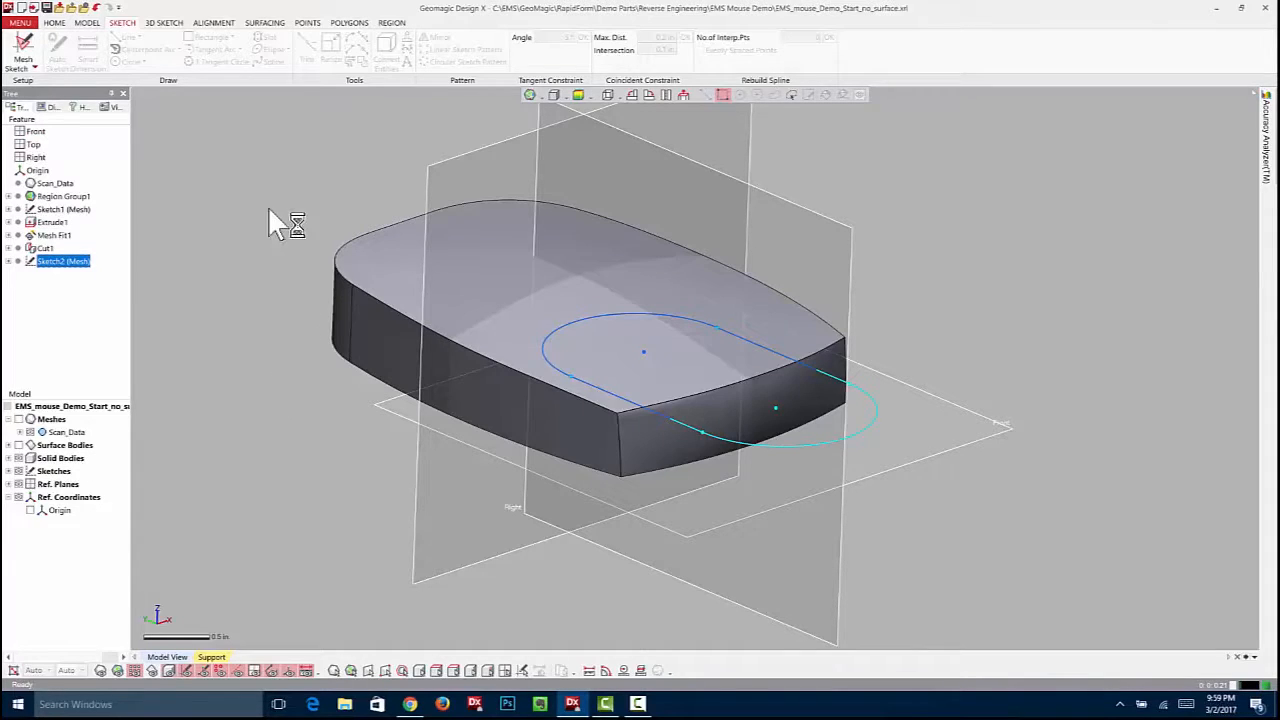
click(87, 22)
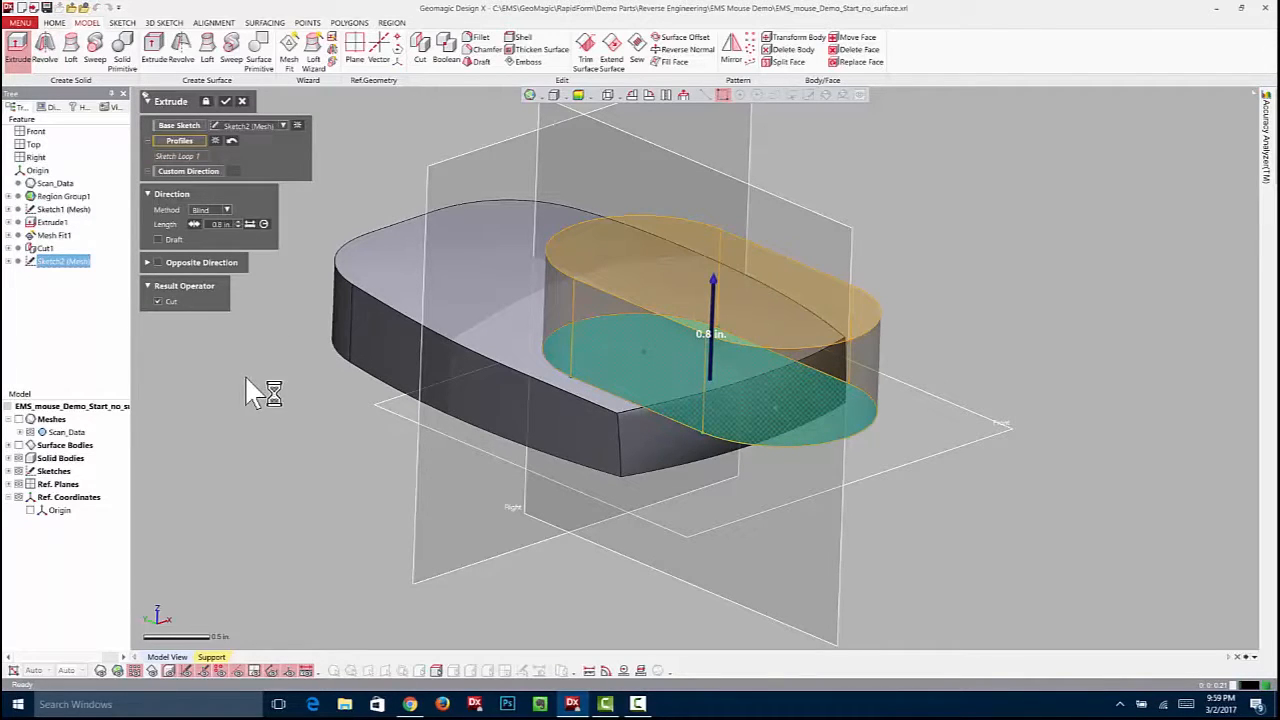
click(226, 101)
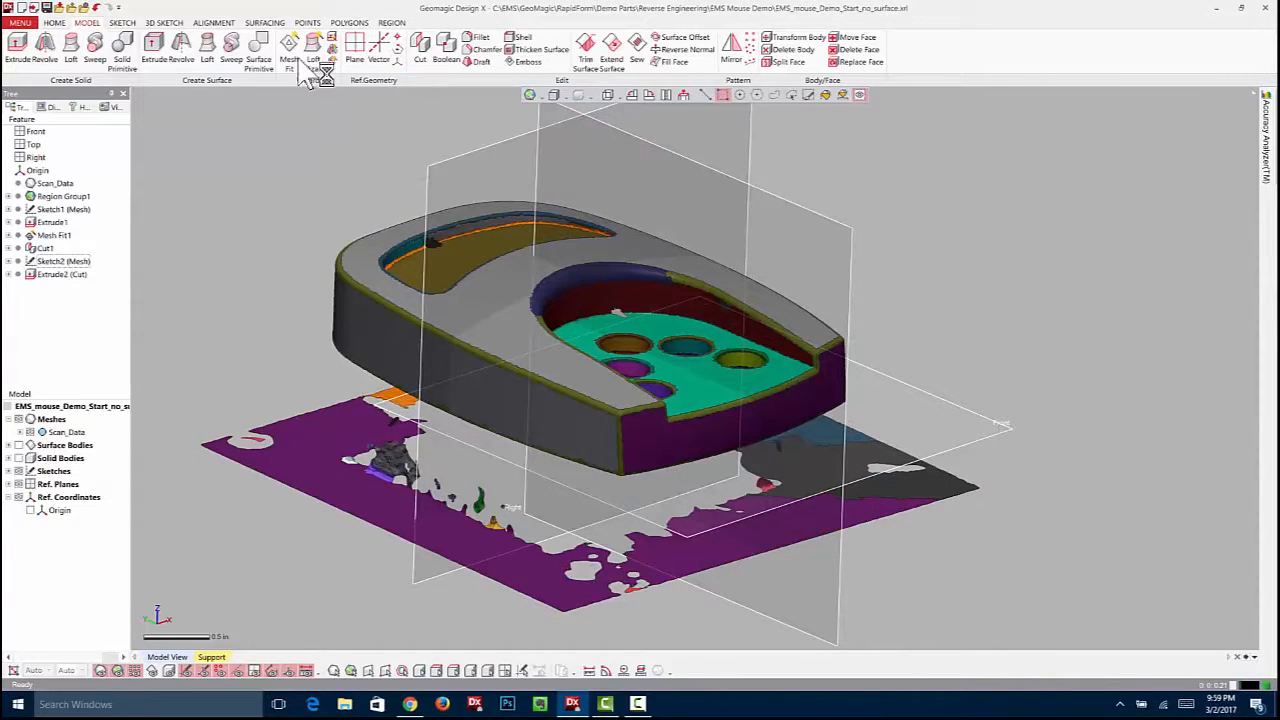
Set up a mesh sketch slightly above the floor region of the curved pocket at the rounded end, and hide the mesh
click(122, 22)
click(22, 45)
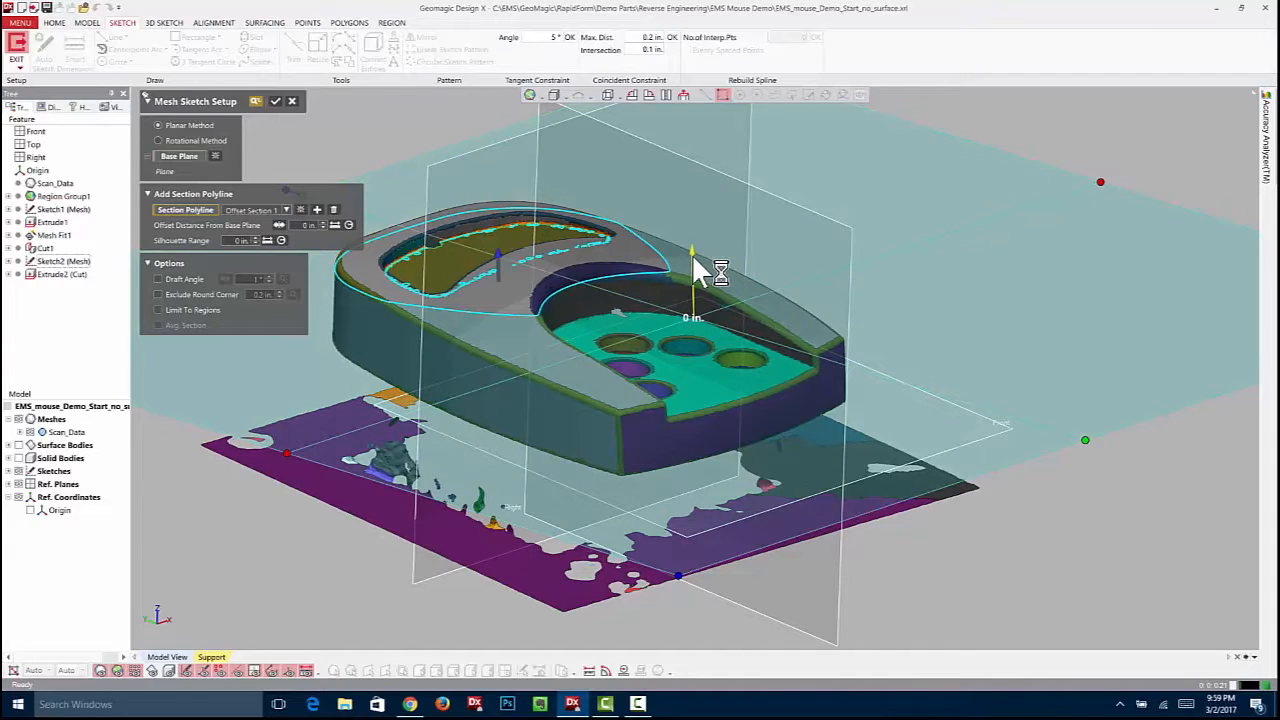
drag(694, 255, 694, 254)
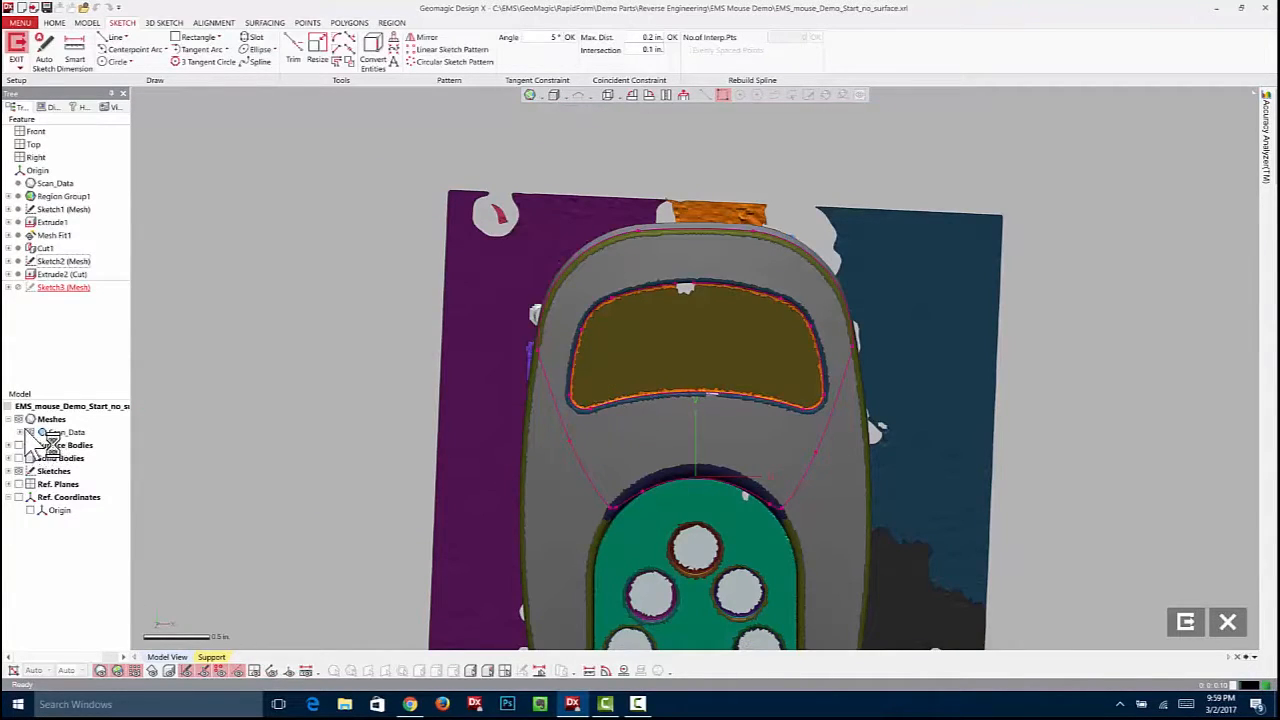
click(18, 419)
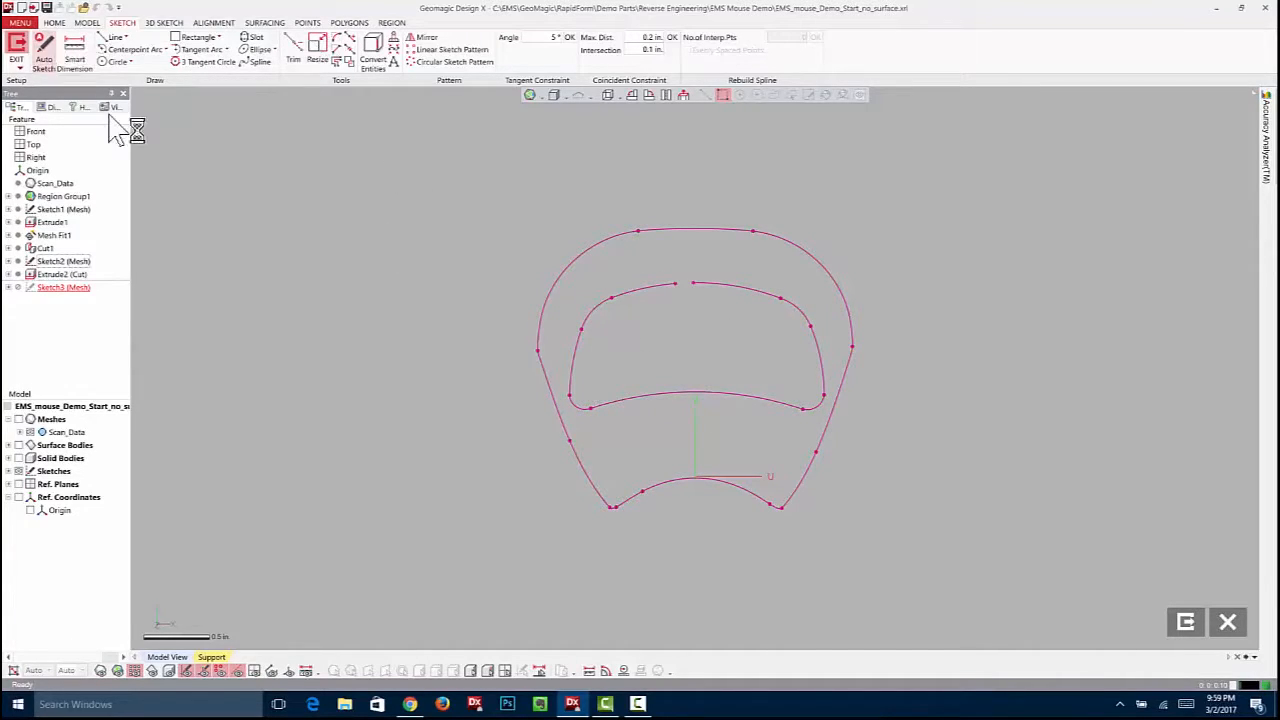
Auto Sketch the curved pocket's closed outline from its section polylines, including the arcs at all four corners
click(44, 50)
drag(590, 273, 766, 352)
drag(762, 290, 833, 358)
drag(642, 351, 738, 402)
drag(617, 395, 608, 405)
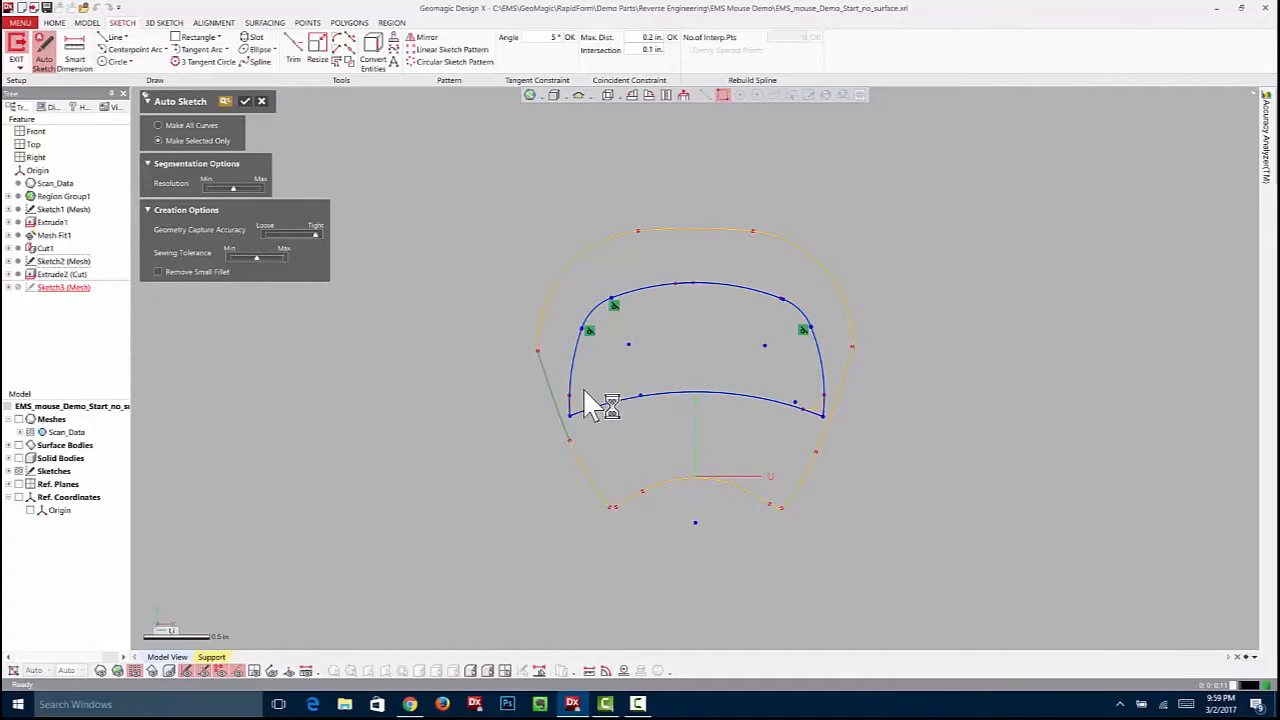
drag(550, 360, 586, 466)
drag(503, 377, 565, 446)
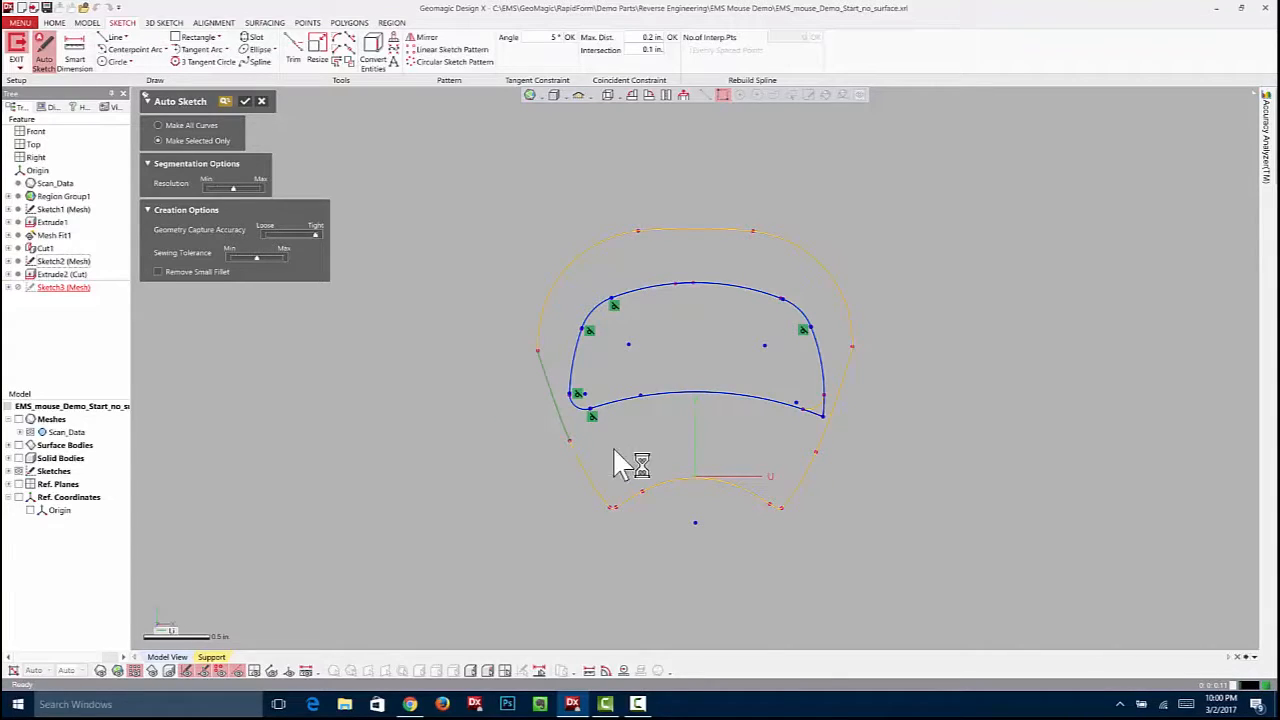
drag(768, 364, 829, 421)
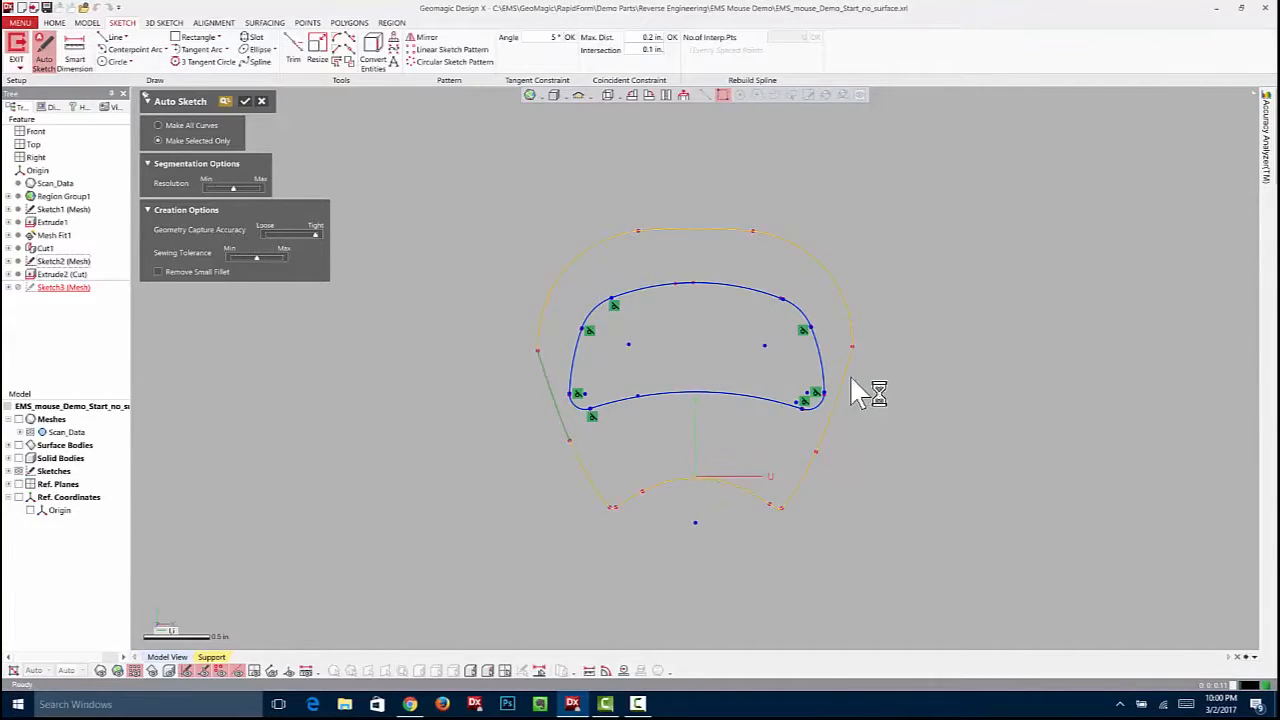
drag(590, 266, 836, 394)
click(245, 101)
Make the pocket outline's long outer arc tangent to its adjoining right-hand corner arc
scroll(757, 343, up, 5)
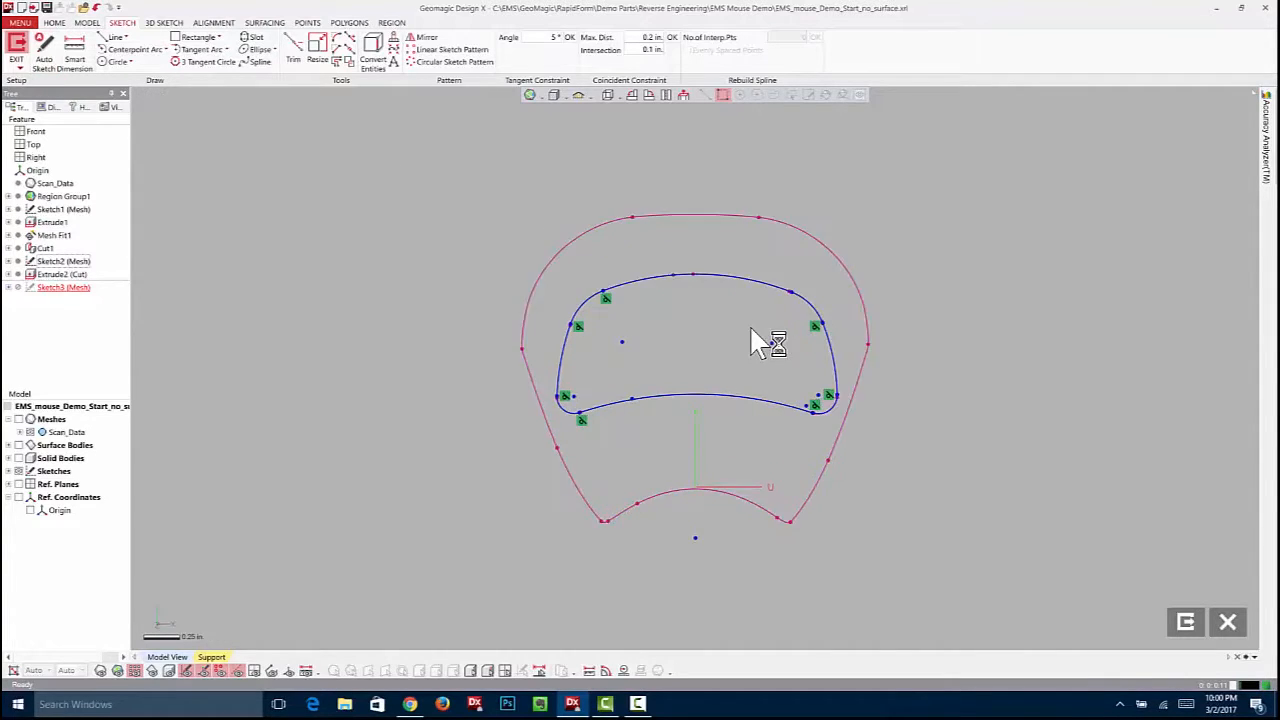
drag(880, 285, 666, 362)
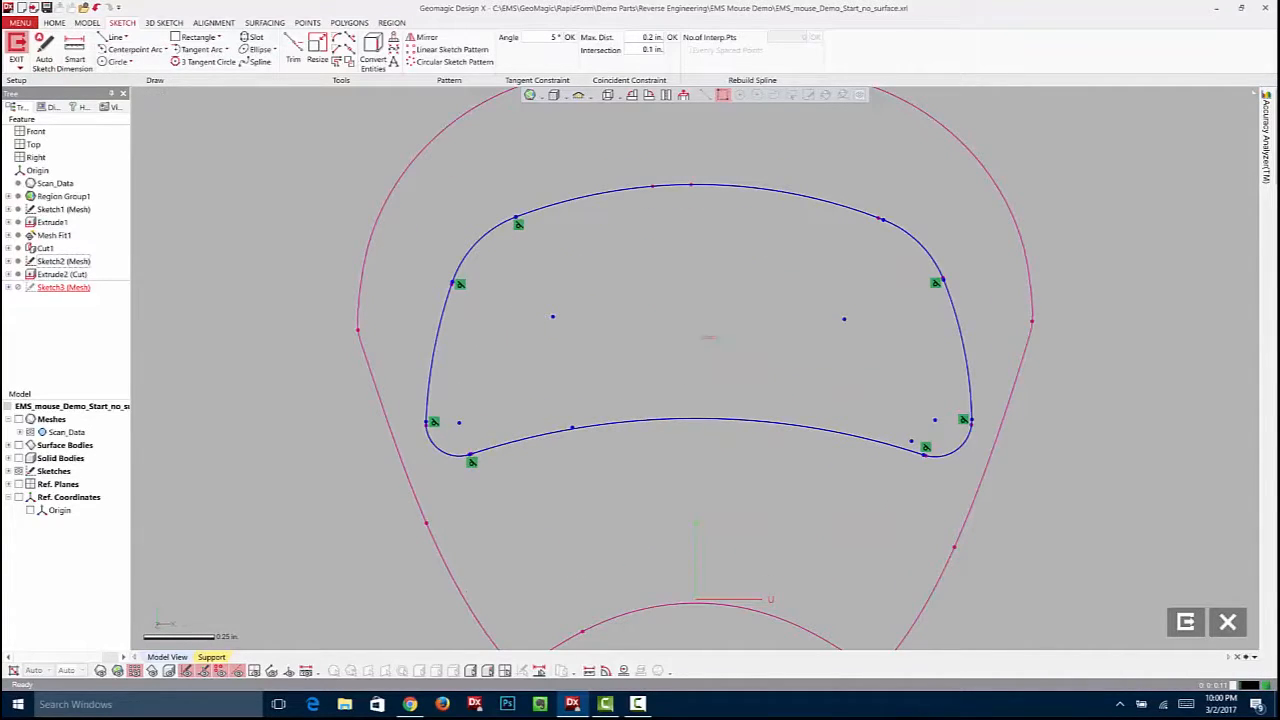
ctrl+right_drag(883, 297, 640, 372)
scroll(640, 366, up, 3)
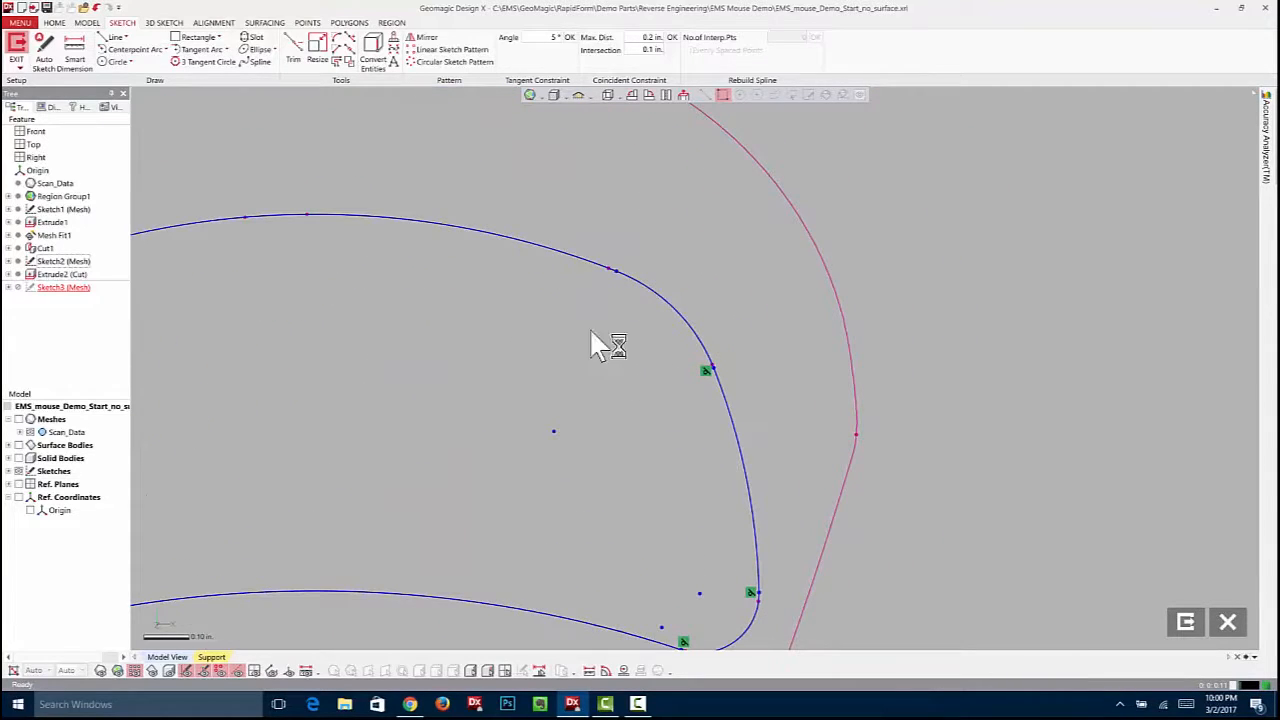
click(567, 257)
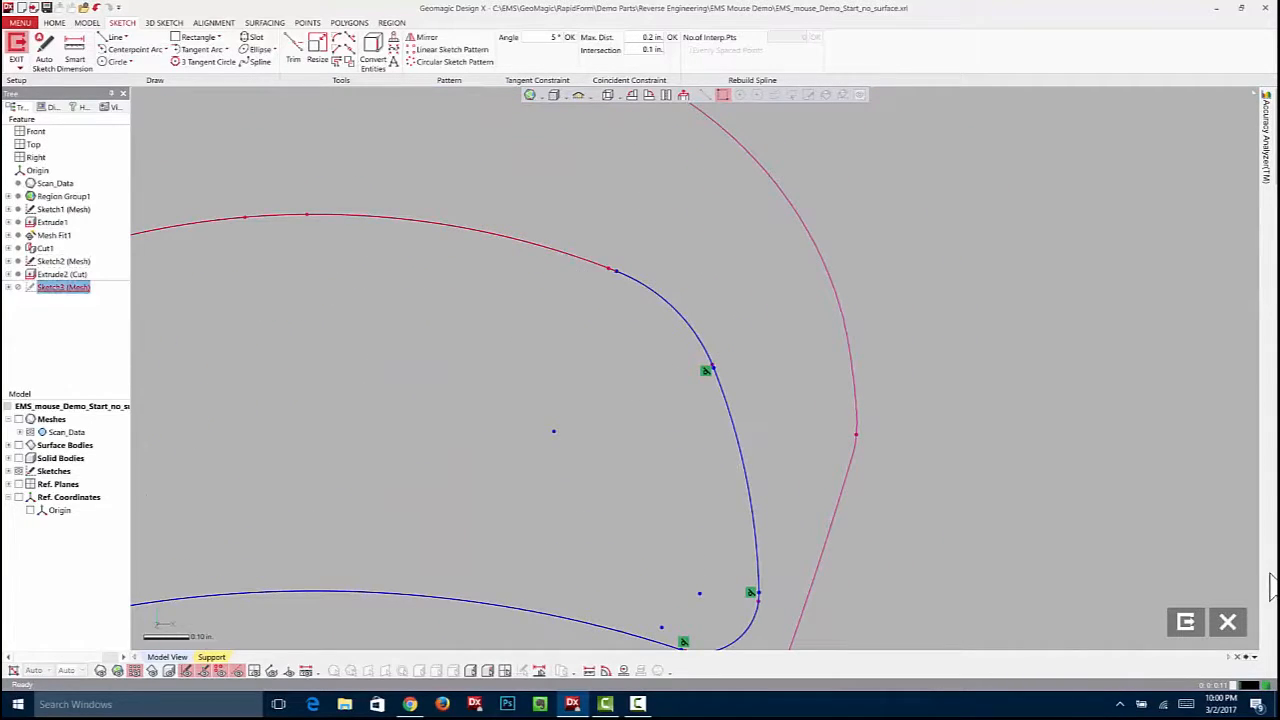
shift+click(645, 289)
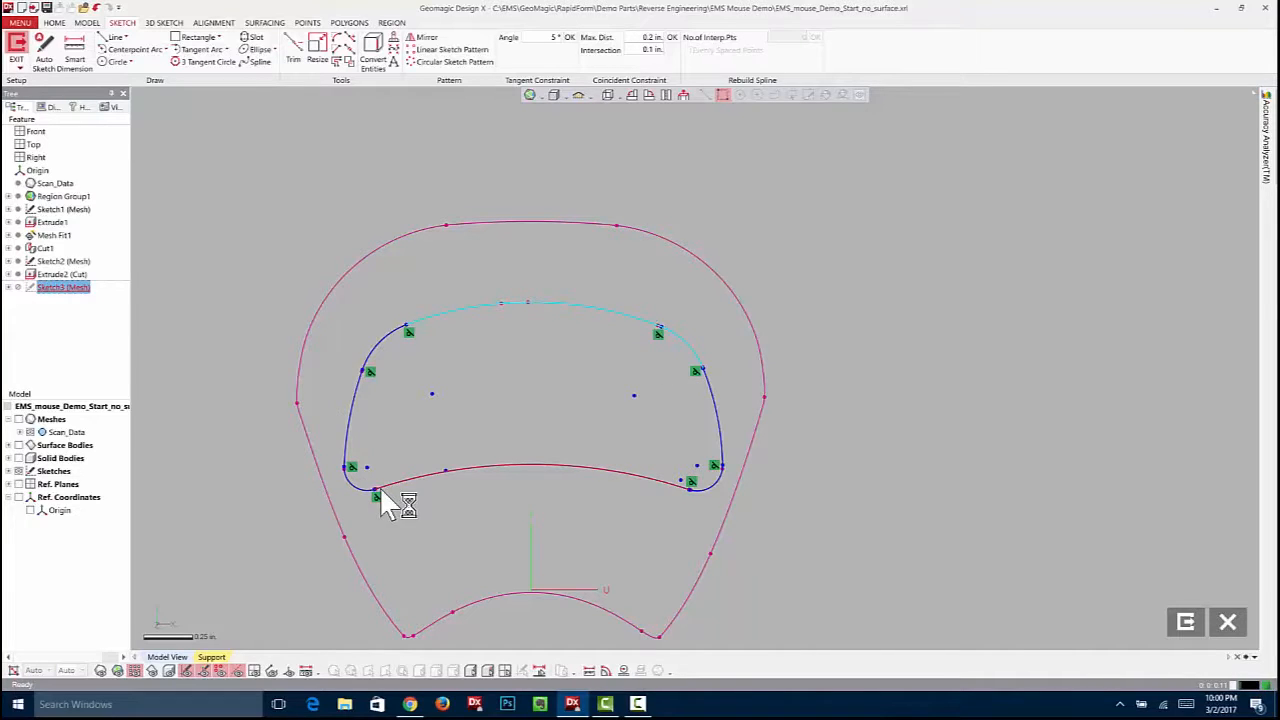
Check the pocket outline's Deviation from the section polyline, then set the analysis type back to None
mouse_move(1266, 140)
click(1130, 135)
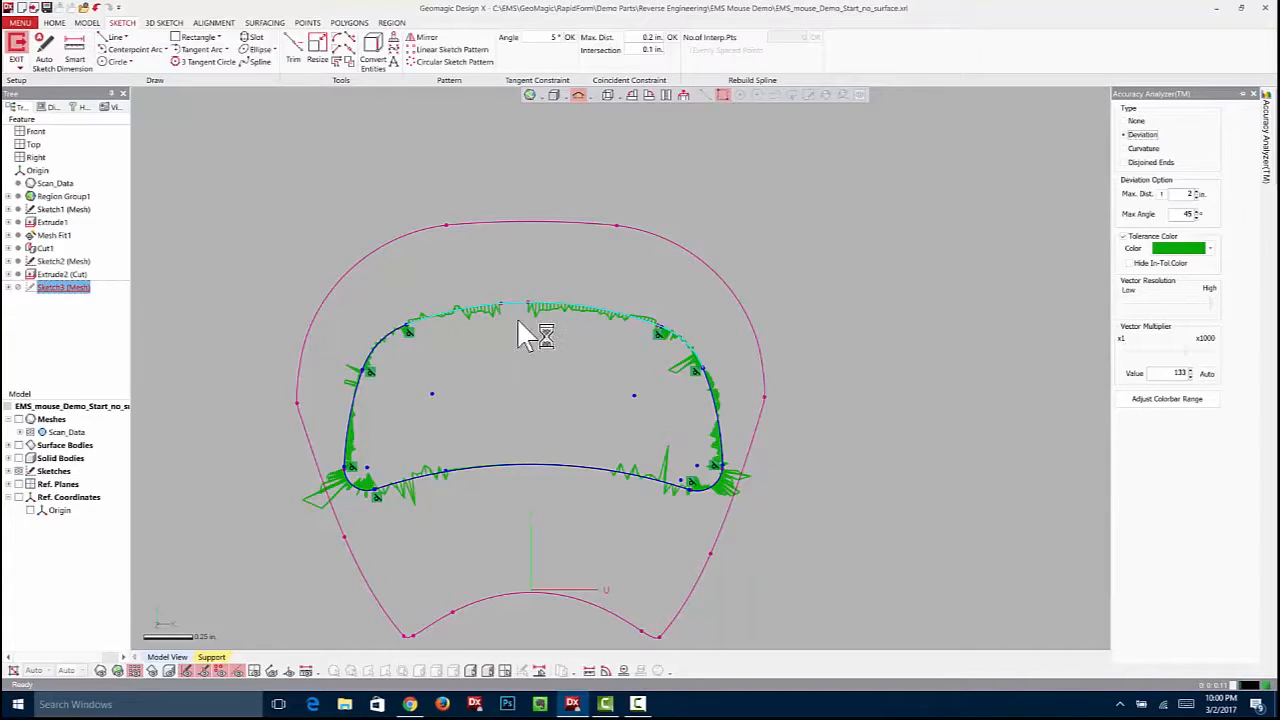
click(1135, 121)
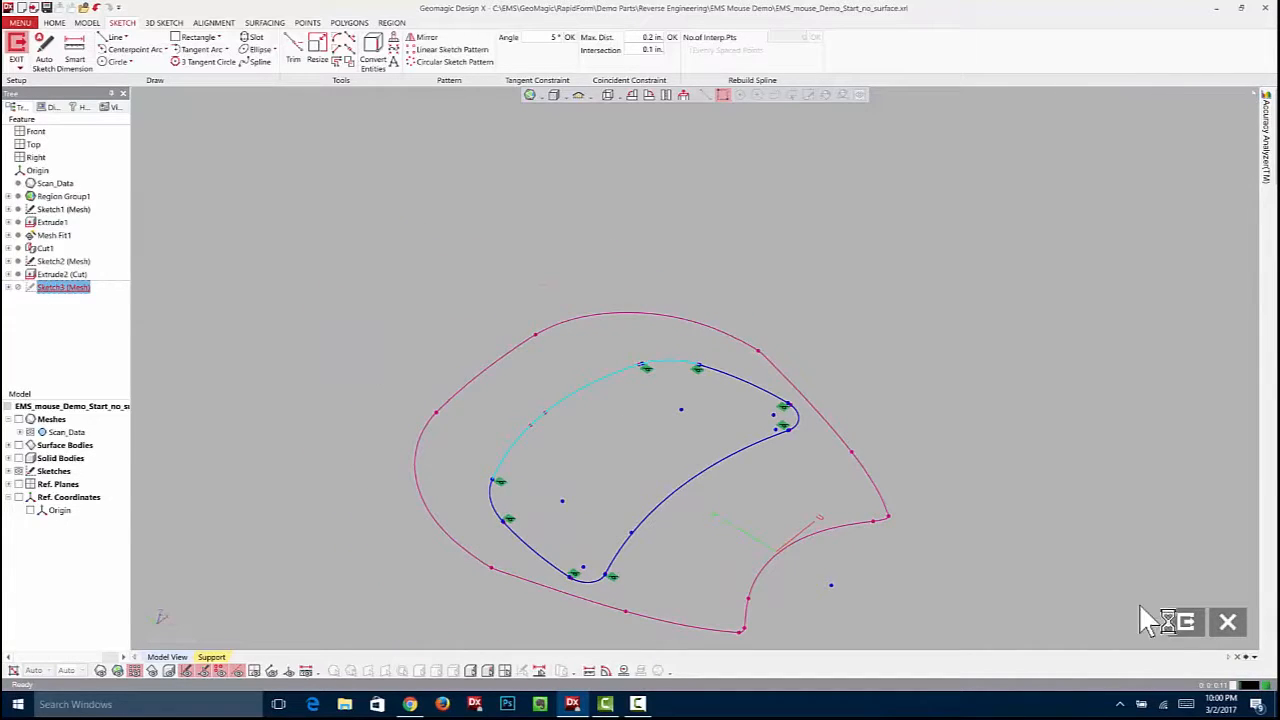
Exit the pocket sketch and extrude its closed profile 0.8 in as a blind cut into the solid body
click(1186, 622)
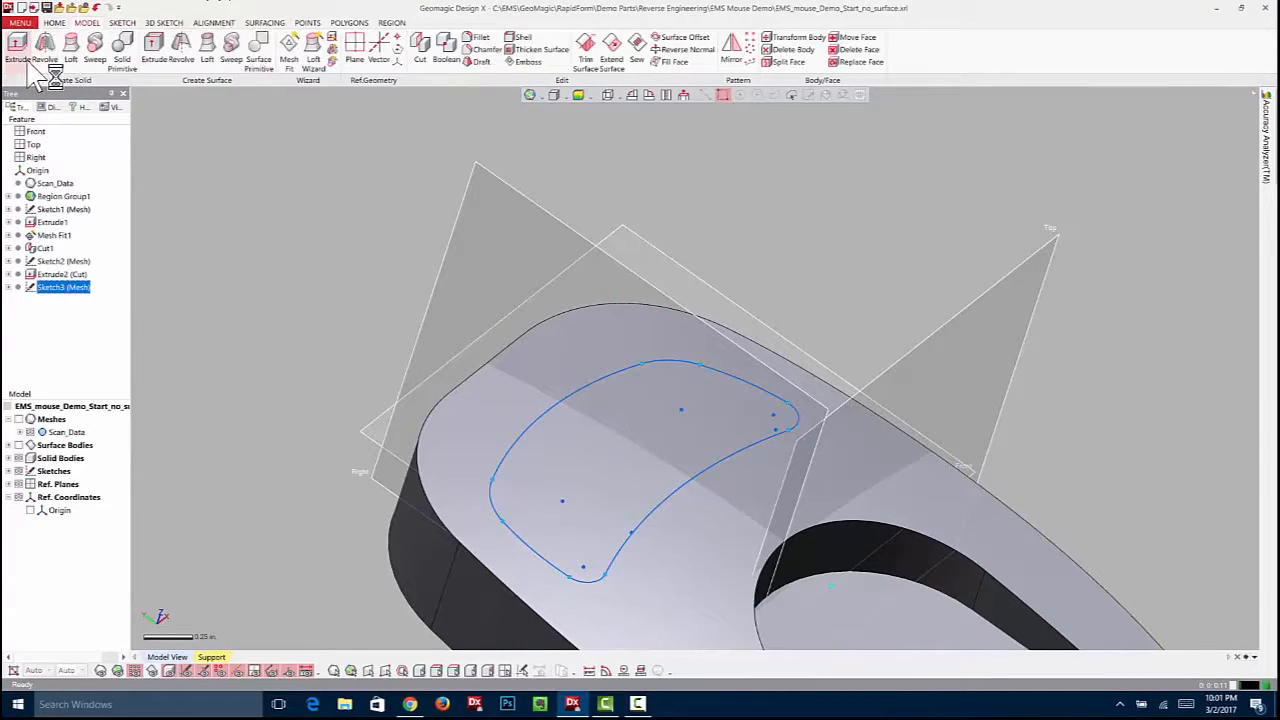
click(17, 45)
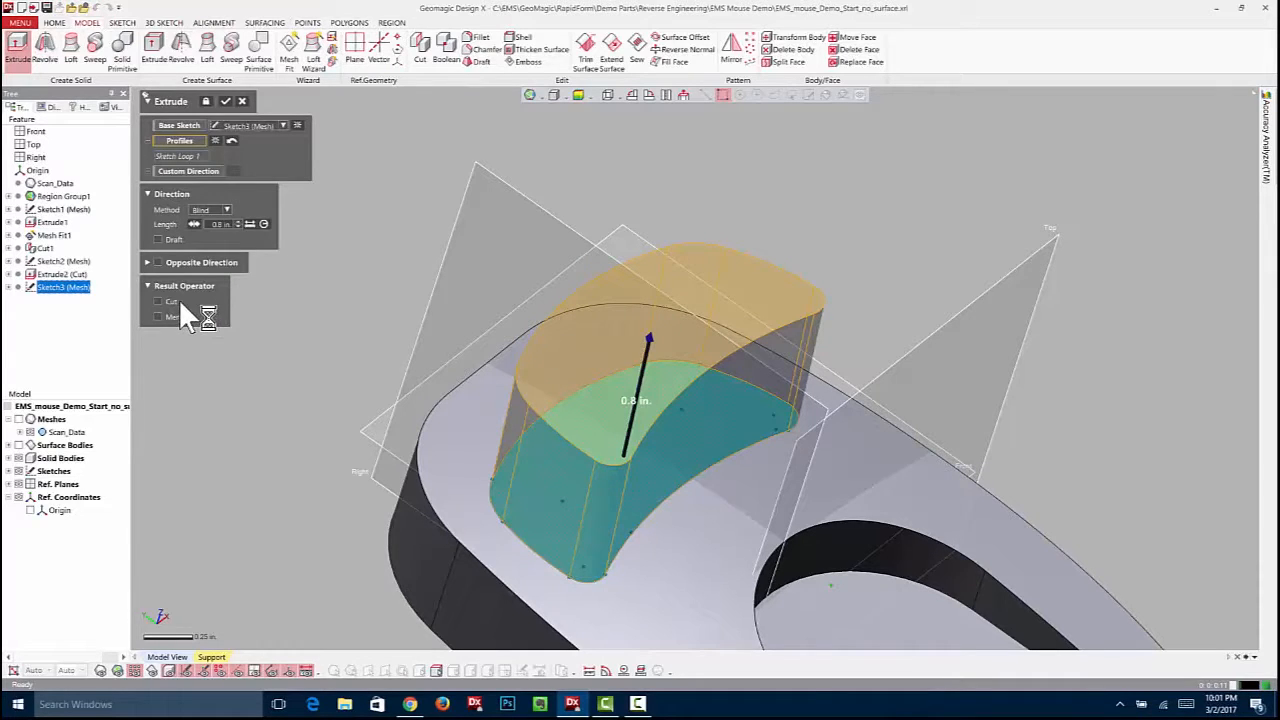
click(225, 101)
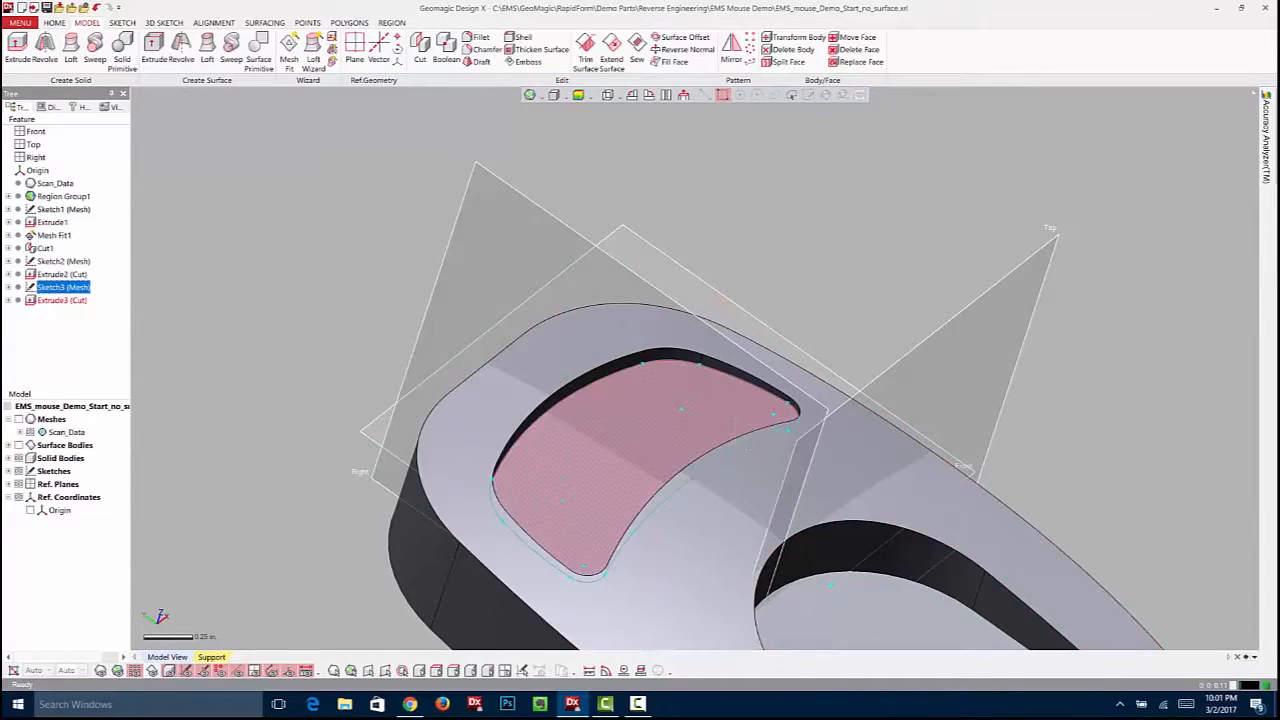
Hide the reference planes and turn on the Deviation for Body color map to examine the body with both recesses cut
ctrl+right_drag(824, 421, 580, 110)
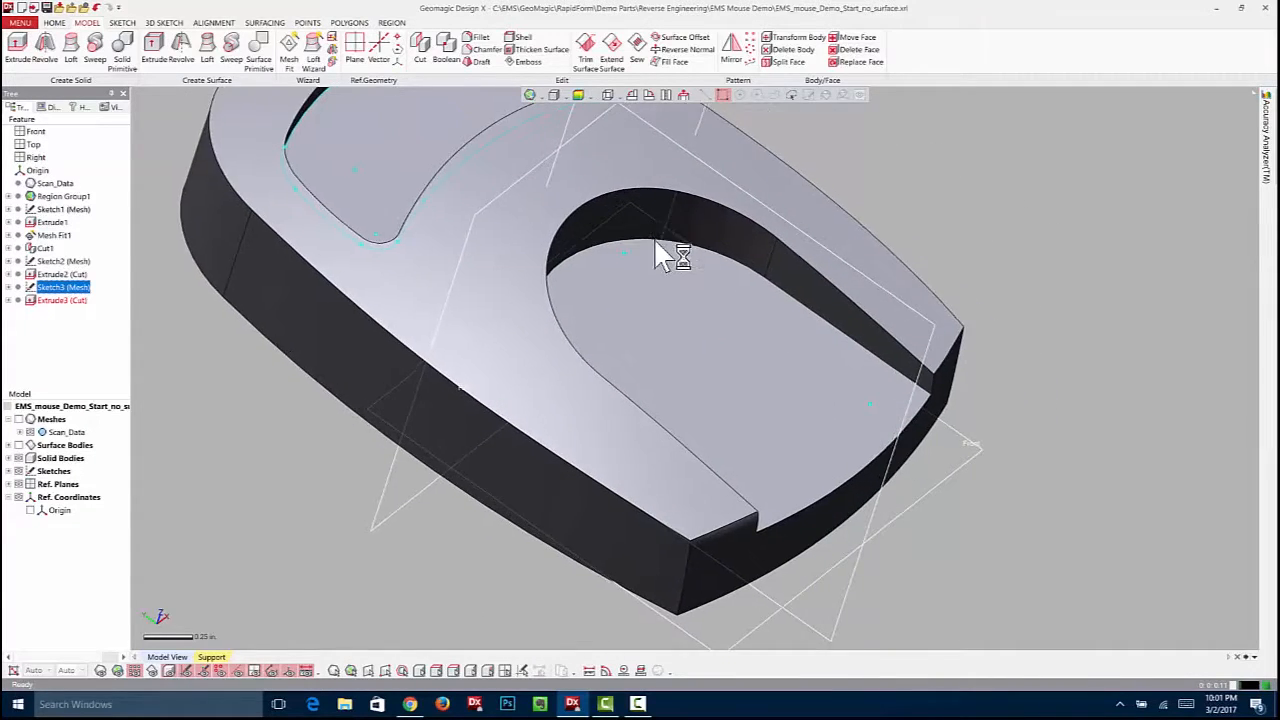
scroll(730, 222, down, 3)
right_drag(731, 223, 682, 229)
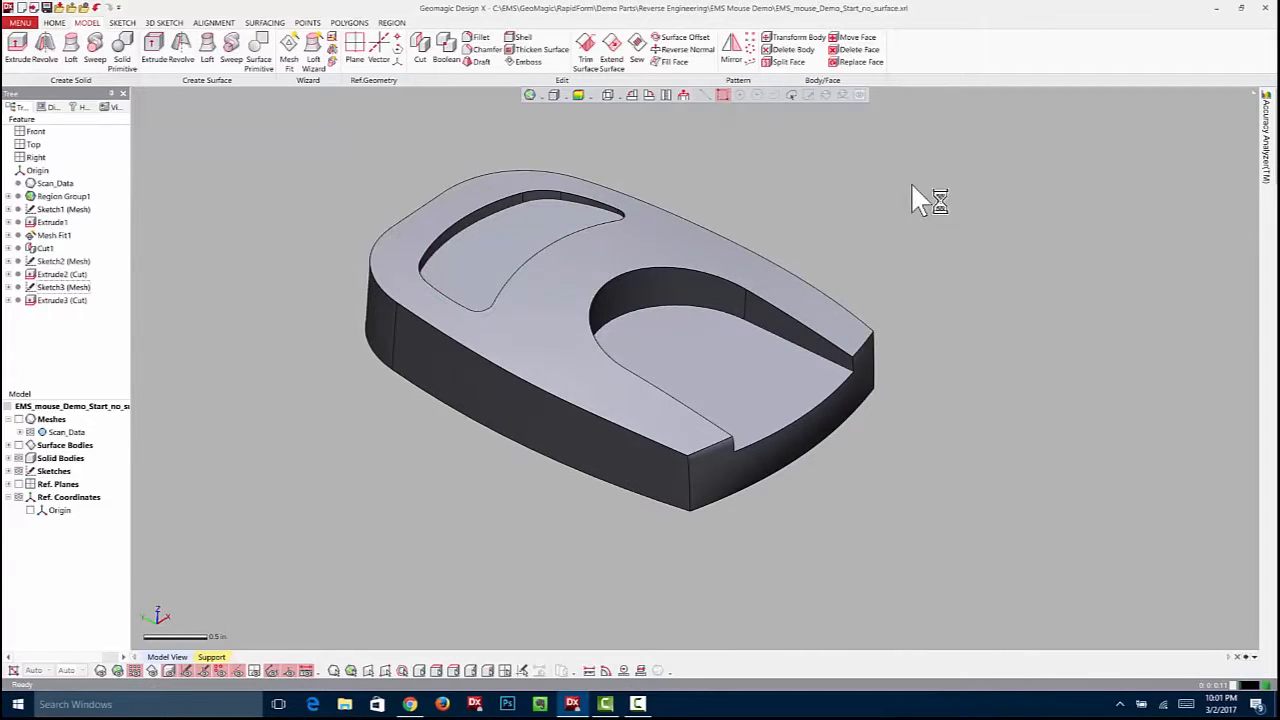
click(1265, 140)
click(1124, 135)
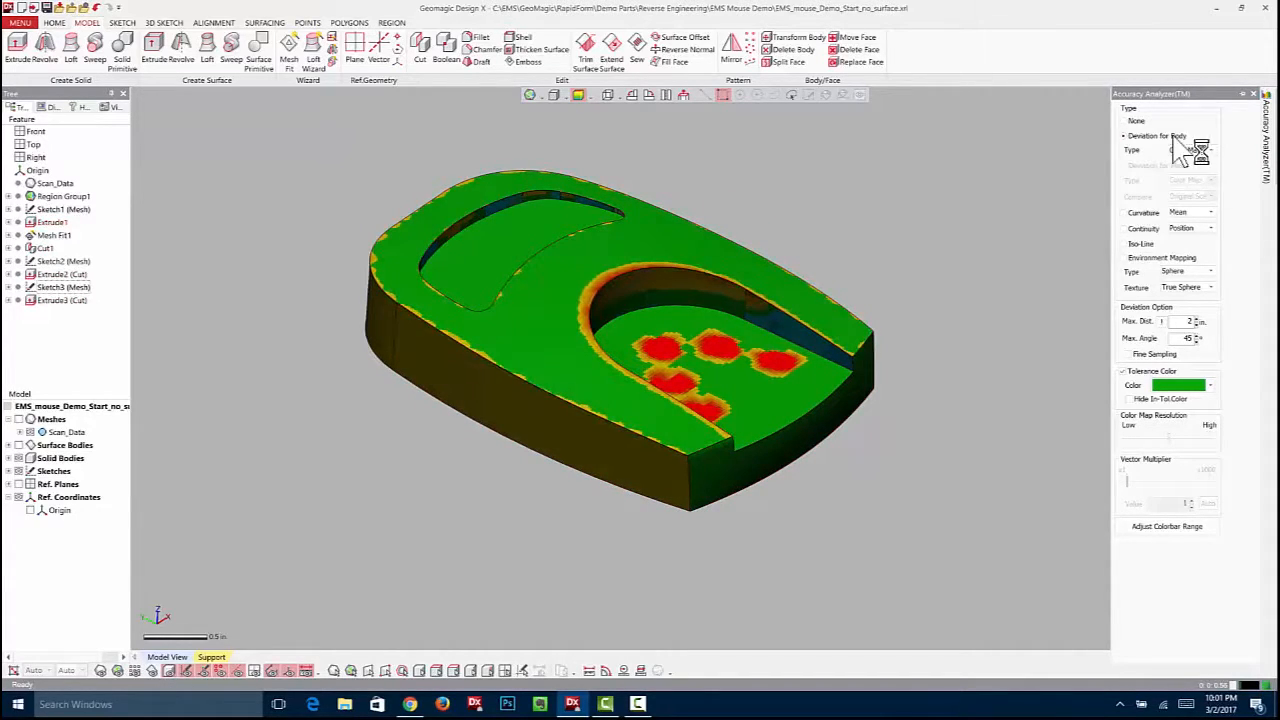
Turn off the deviation display and apply a 0.04 in constant fillet to the body's outer top edge with tangent propagation
click(1136, 120)
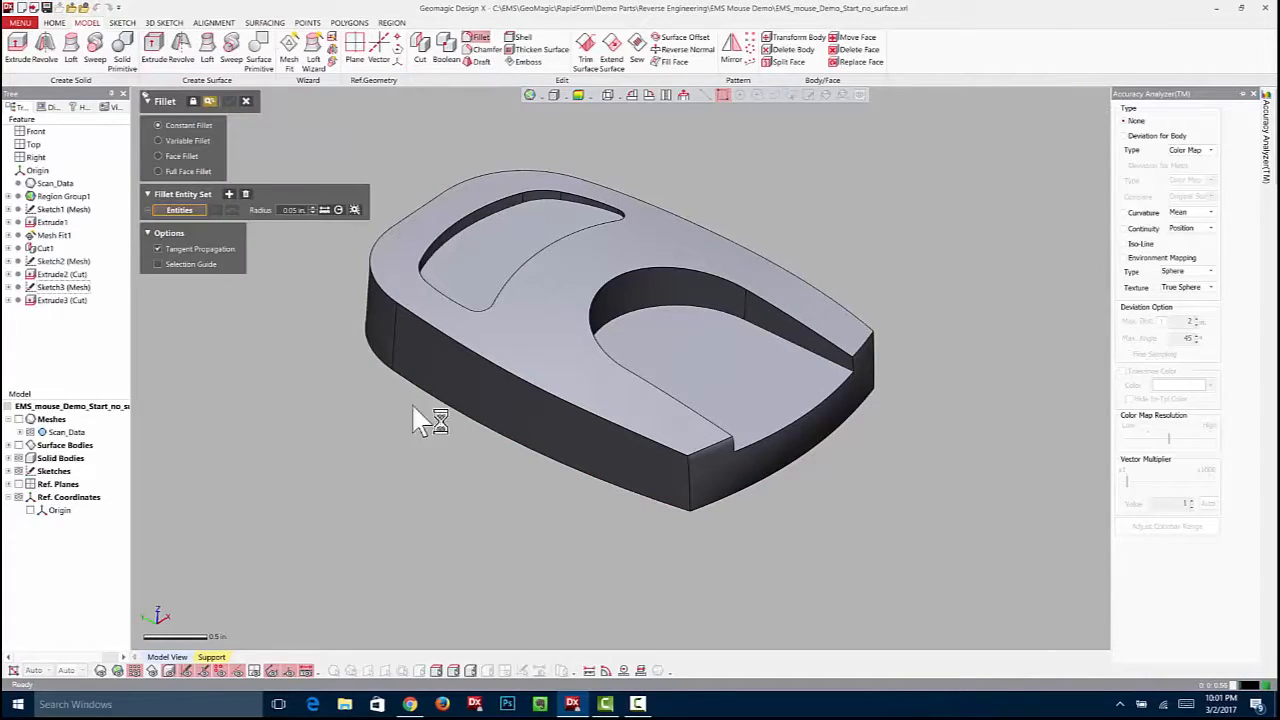
click(566, 406)
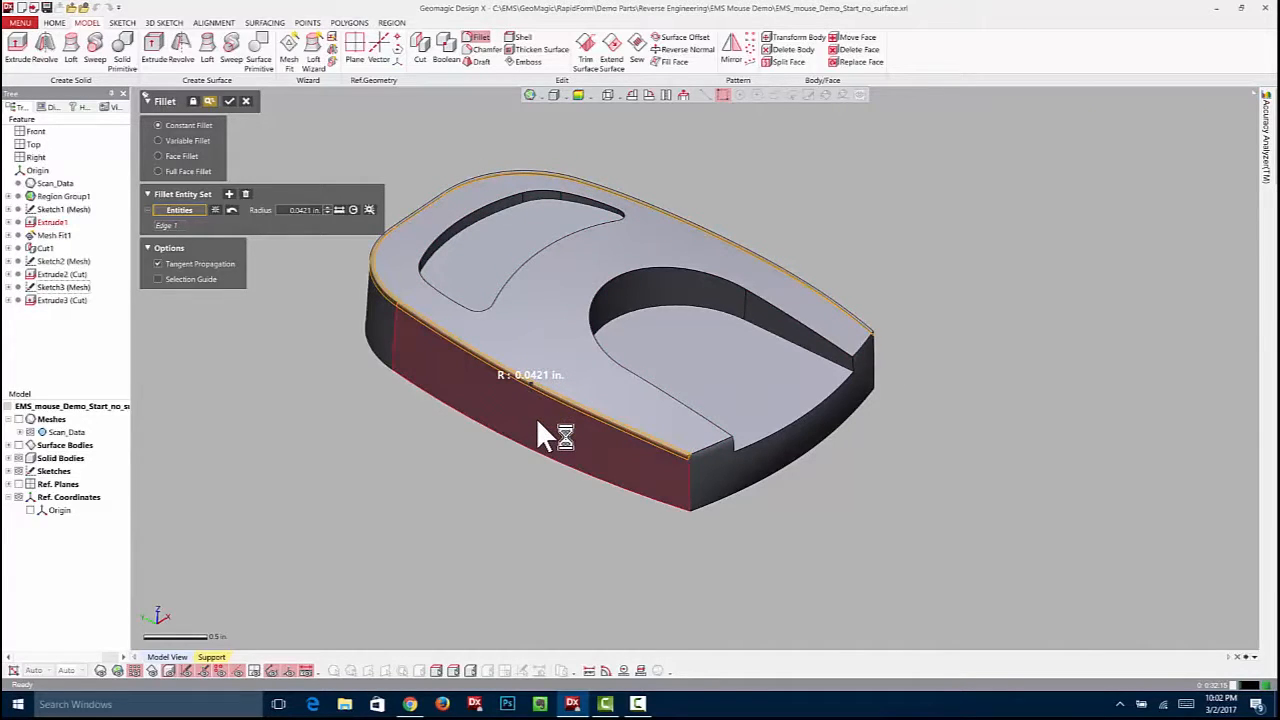
click(290, 210)
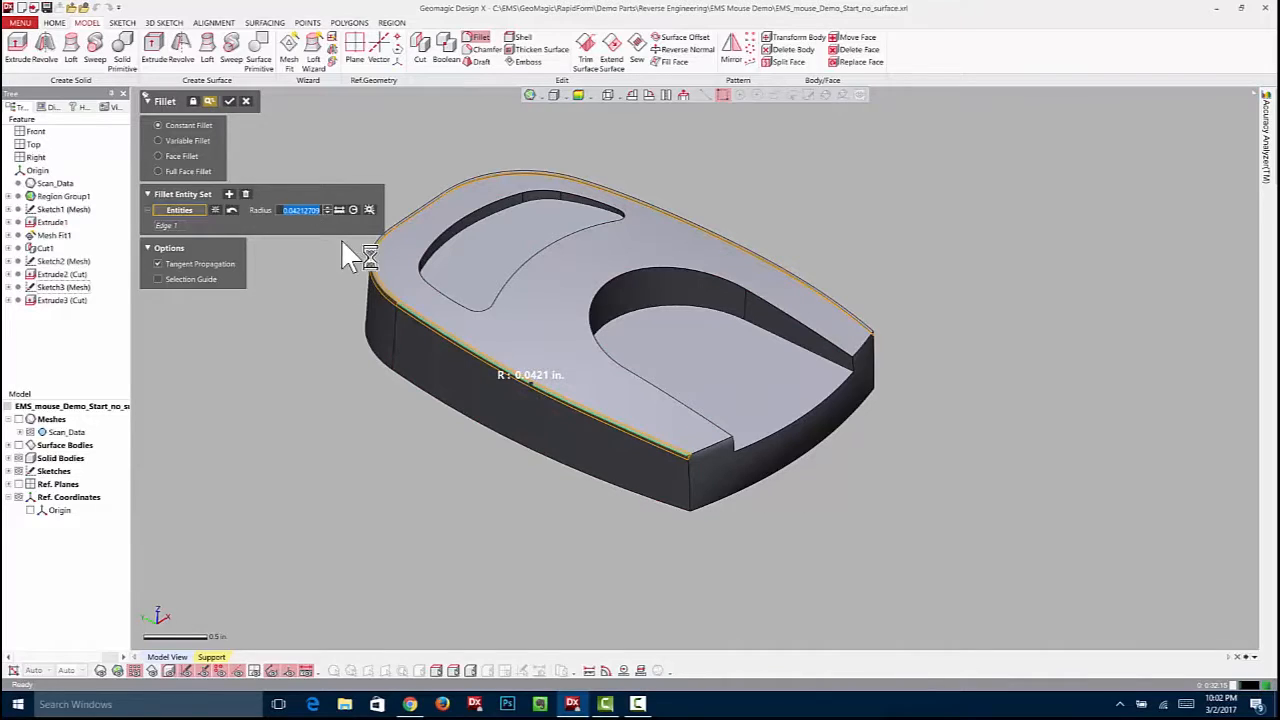
text(.04)
key(Return)
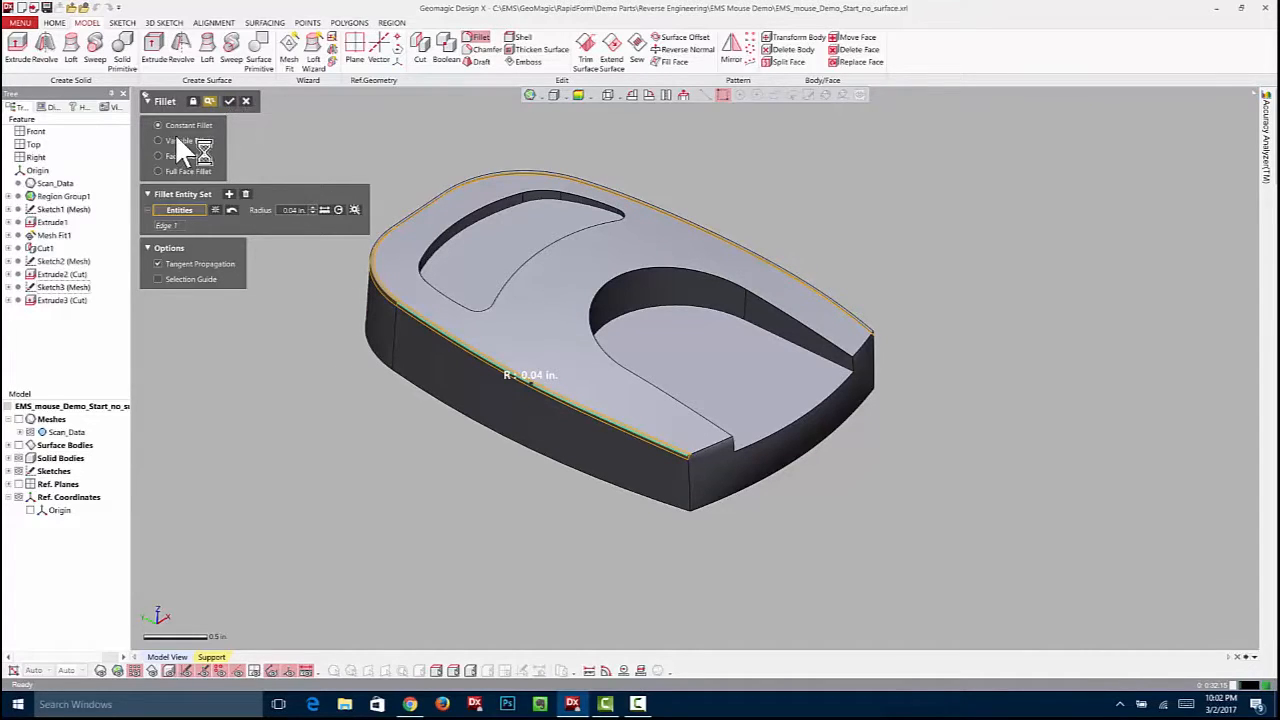
click(229, 101)
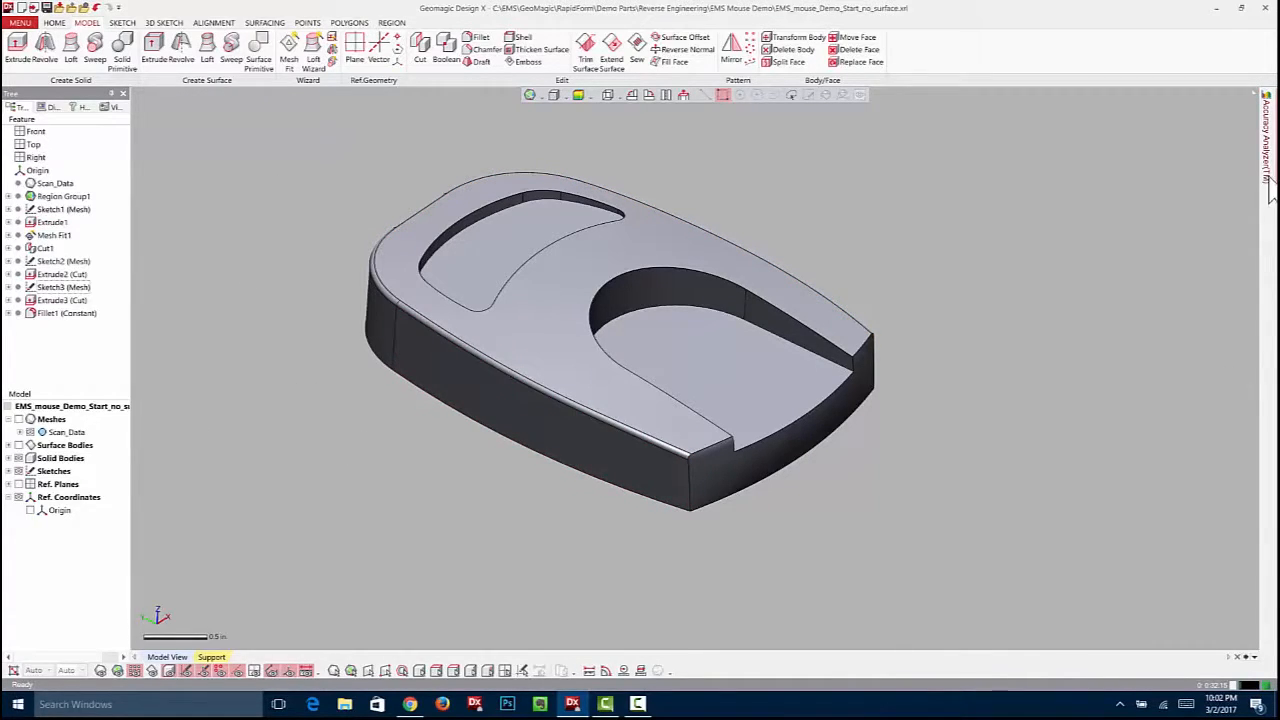
Examine the filleted body's deviation from the scan with the Deviation for Body color map, including the outer edge
click(1266, 130)
click(1140, 136)
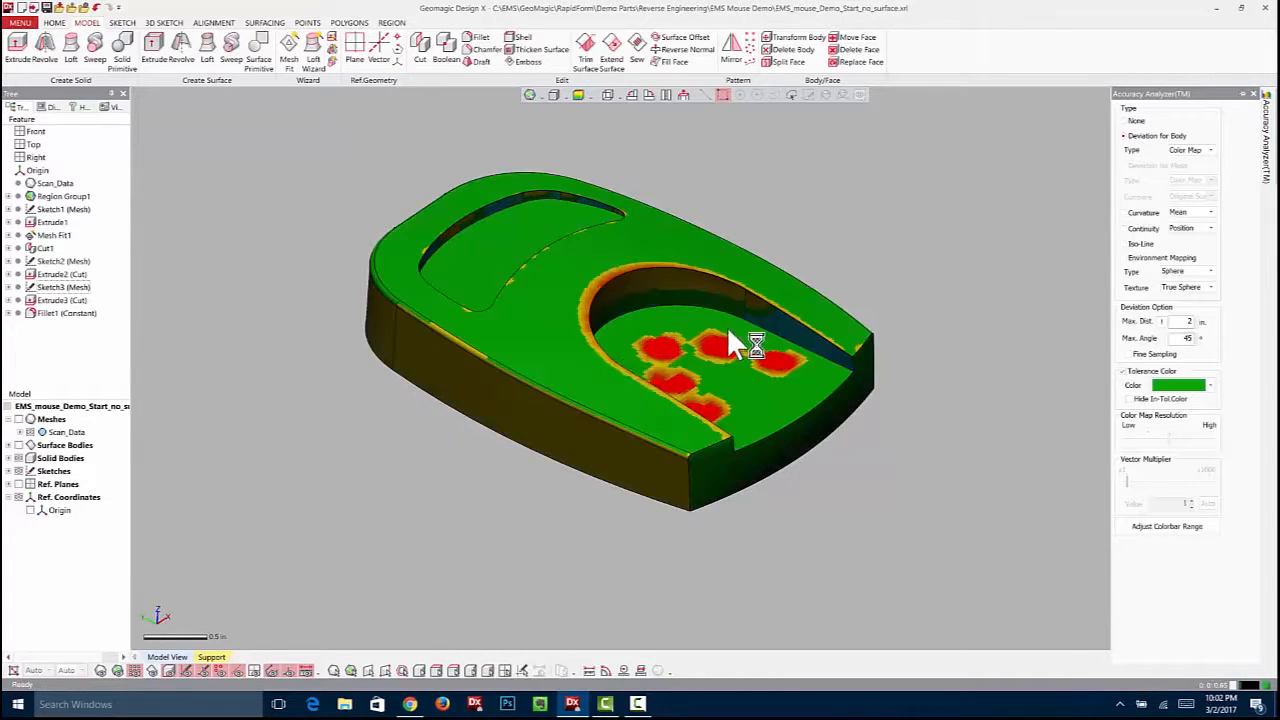
right_drag(333, 484, 764, 301)
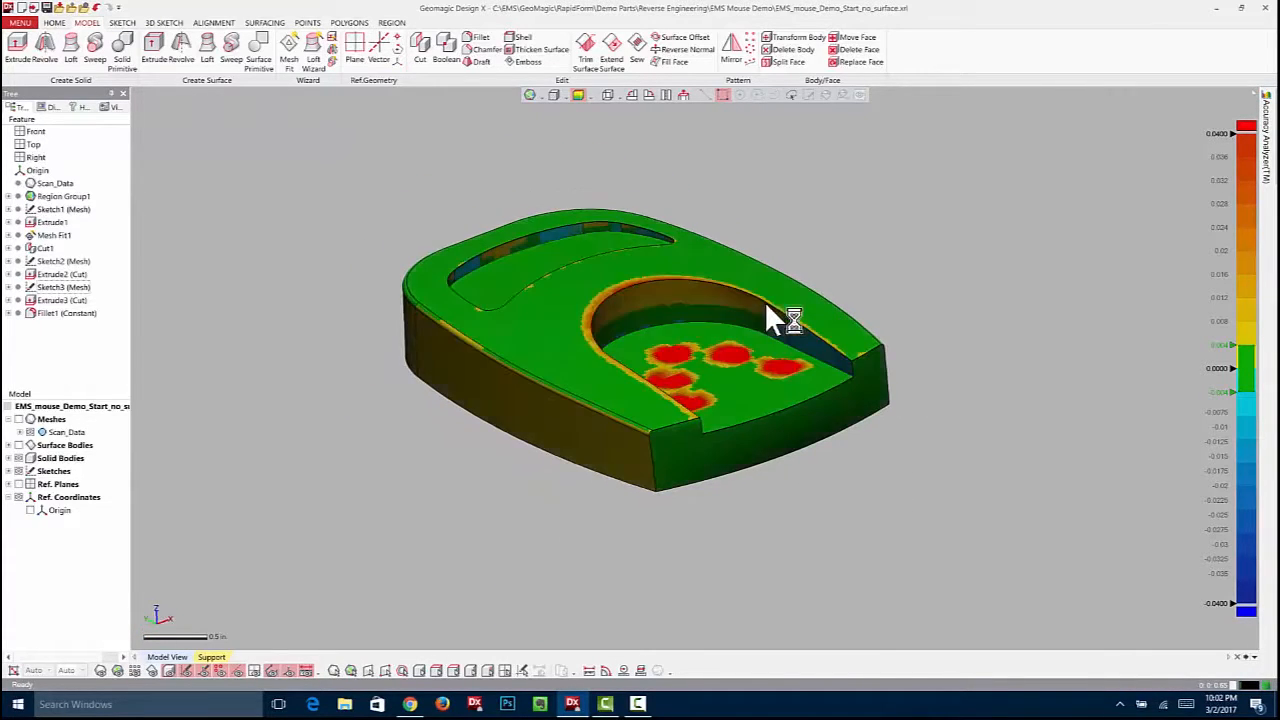
right_drag(605, 266, 673, 255)
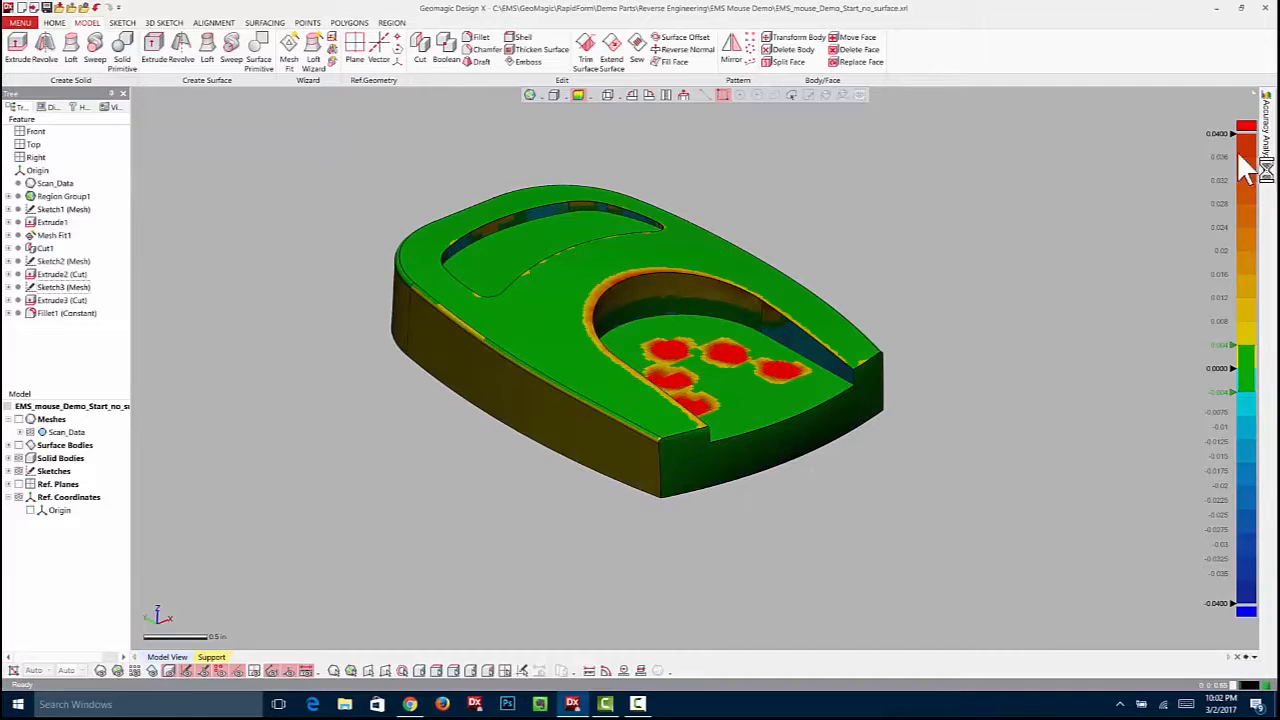
click(1265, 140)
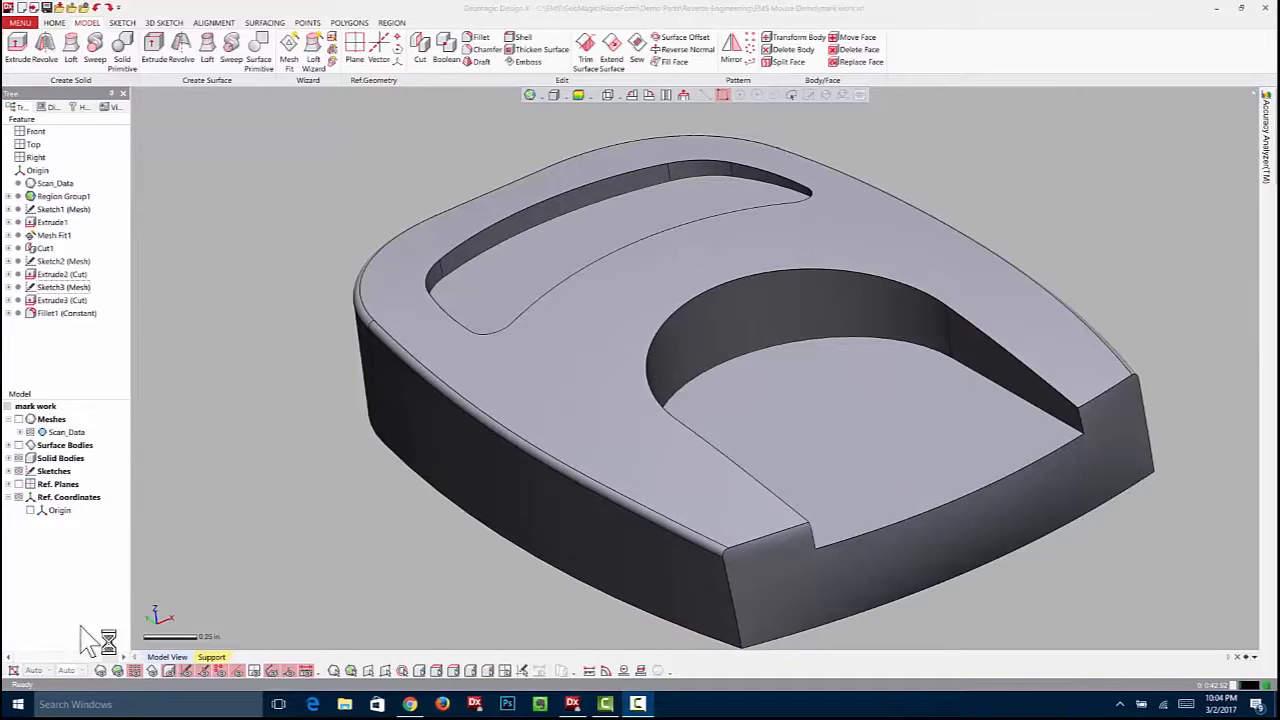
Display the scan mesh in place of the solid body to examine the pocket's rounded edge, and restore the solid view
click(18, 419)
click(30, 458)
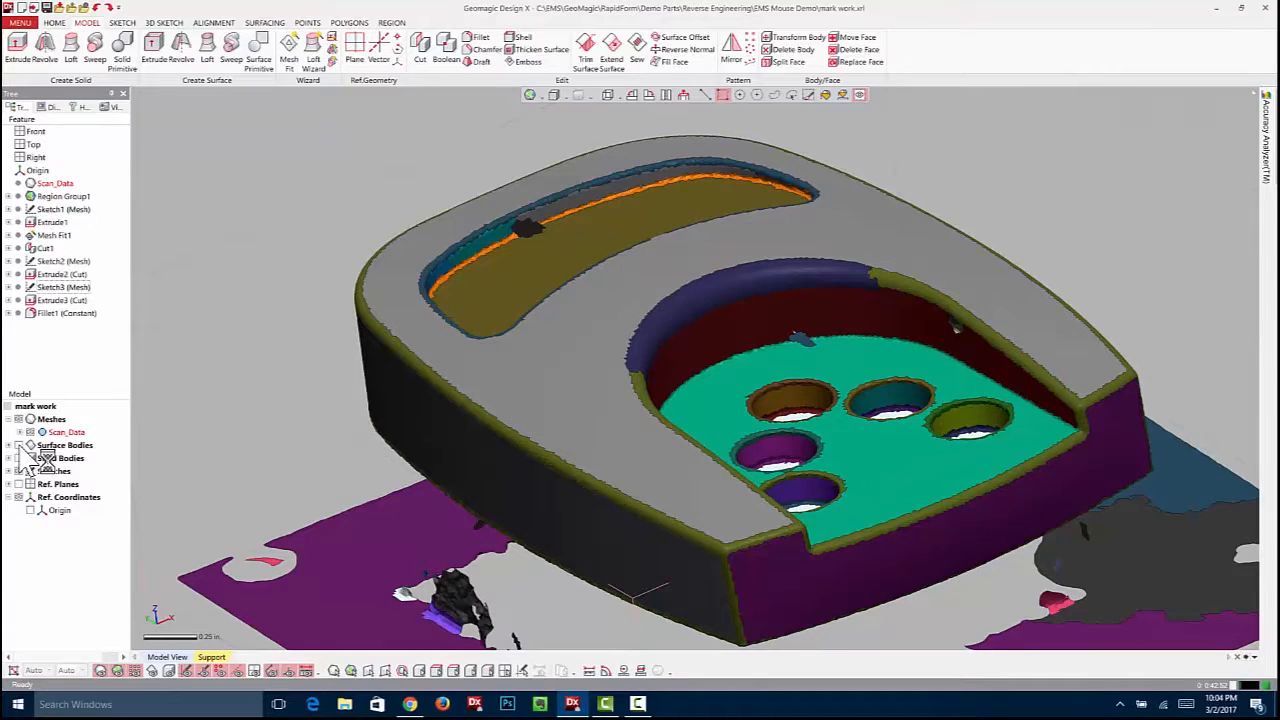
click(18, 419)
click(30, 458)
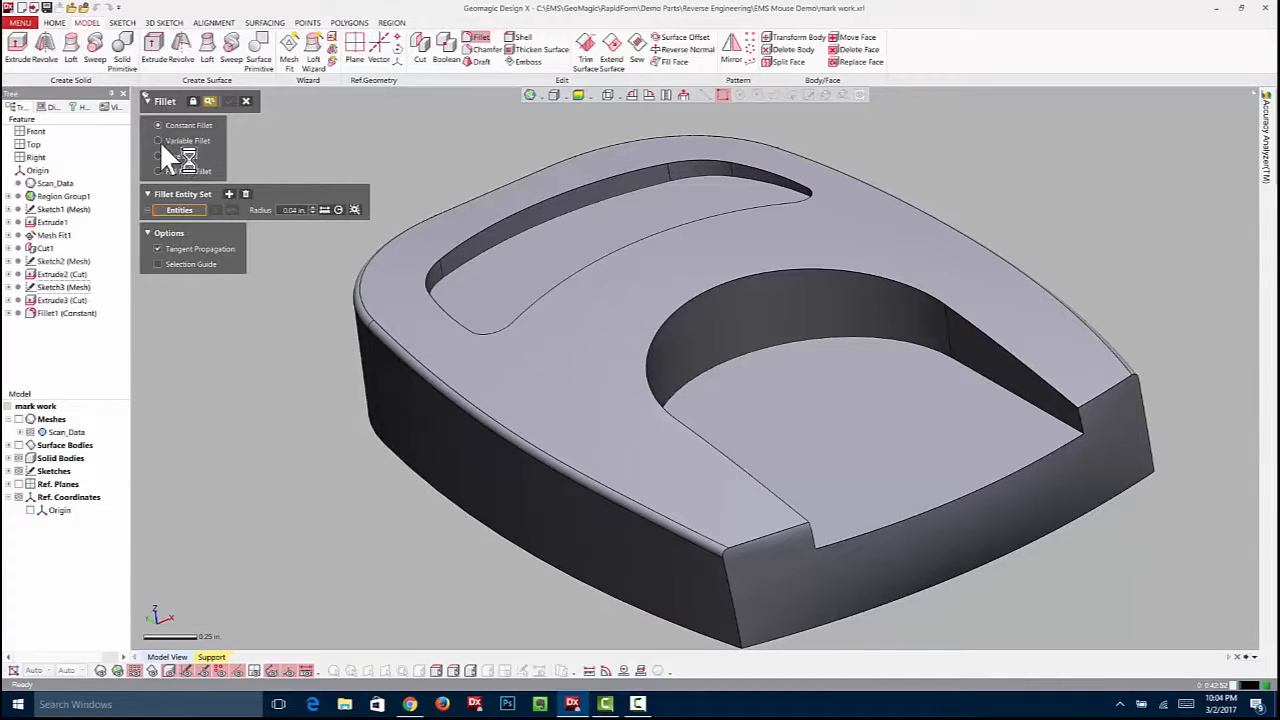
Apply a variable fillet to the open pocket's top edge, 0.04 in at the arc's ends and about 0.118 in near its middle
click(160, 140)
click(741, 234)
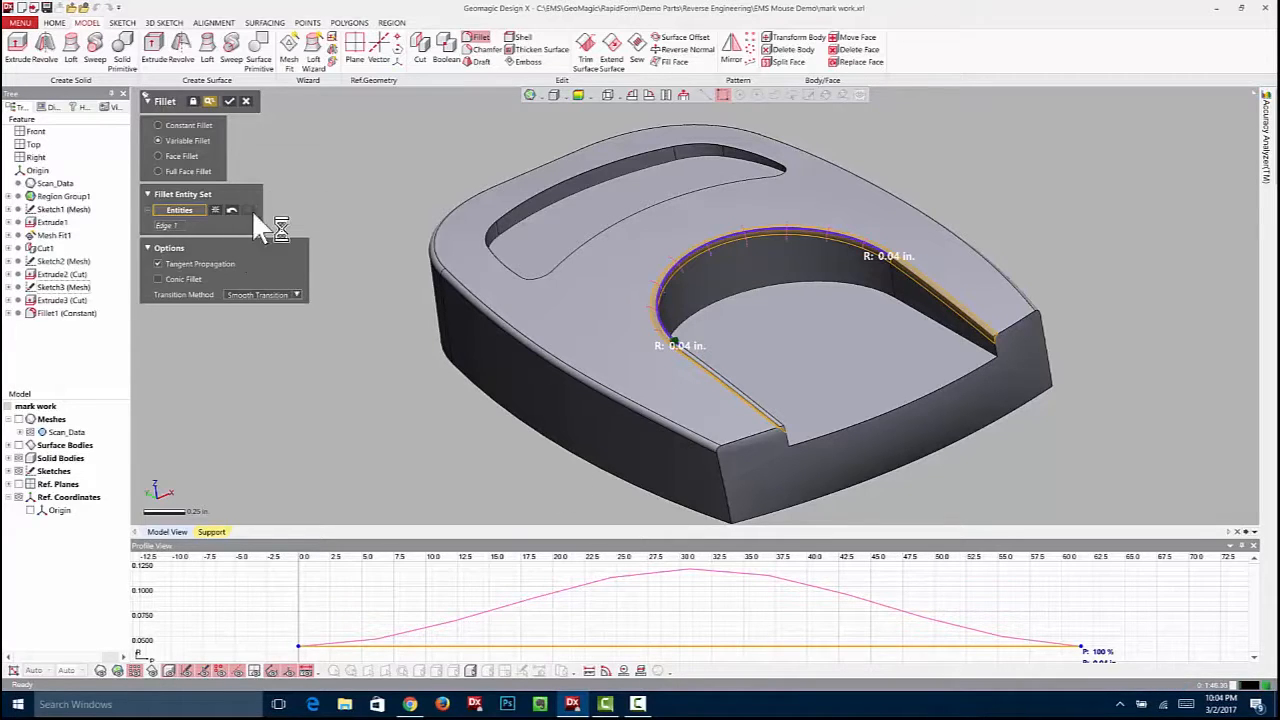
click(691, 647)
drag(691, 647, 694, 580)
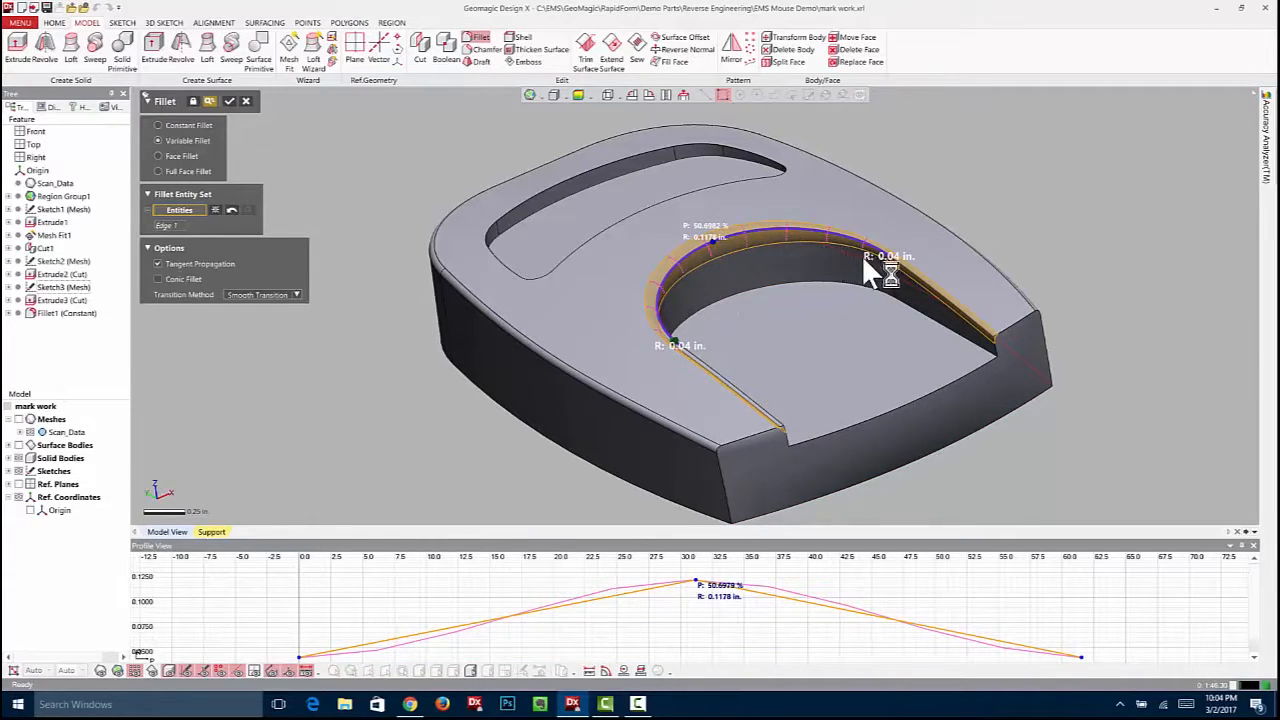
click(230, 101)
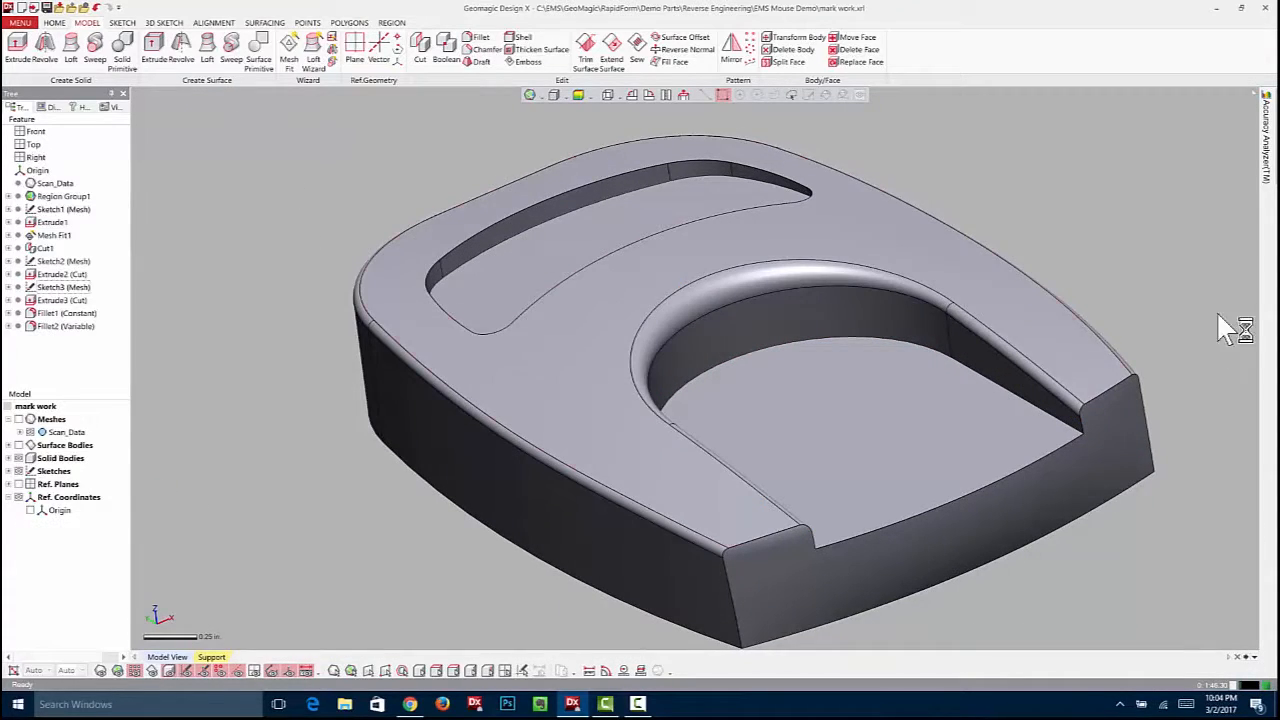
Check the Deviation for Body color map around the variable fillet, and set the analysis type back to None
click(1266, 140)
click(1150, 136)
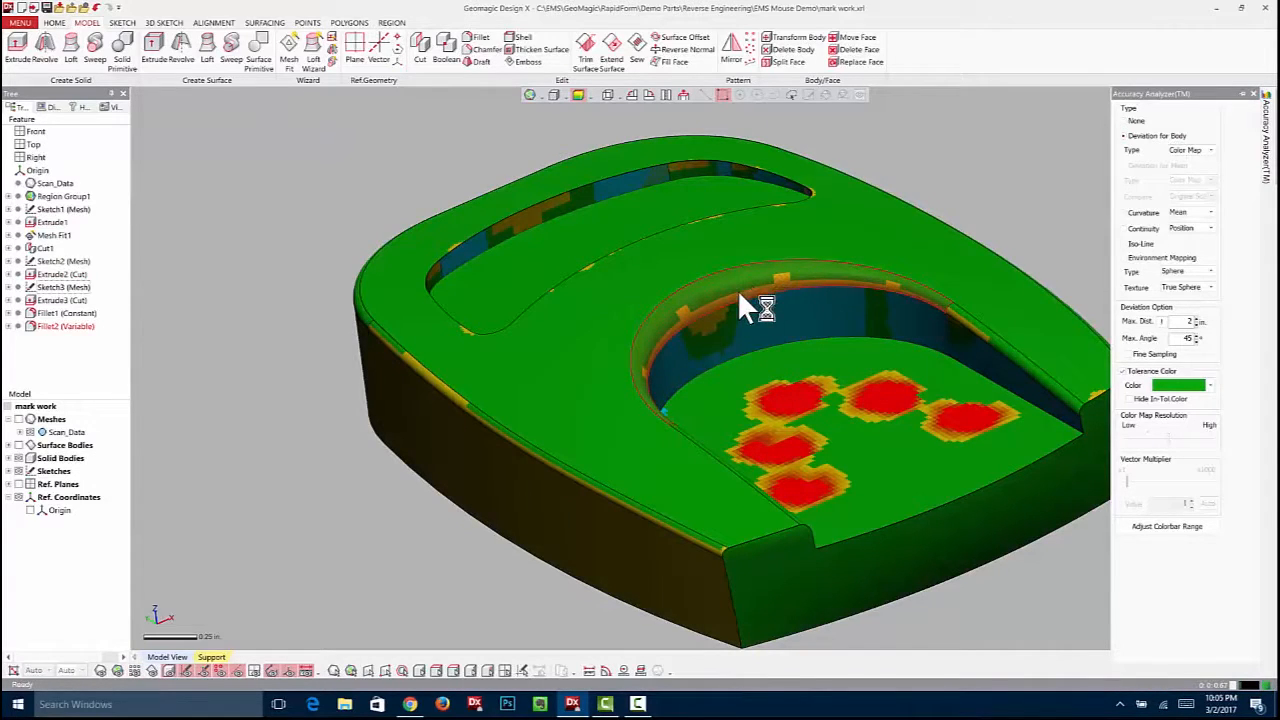
click(1132, 120)
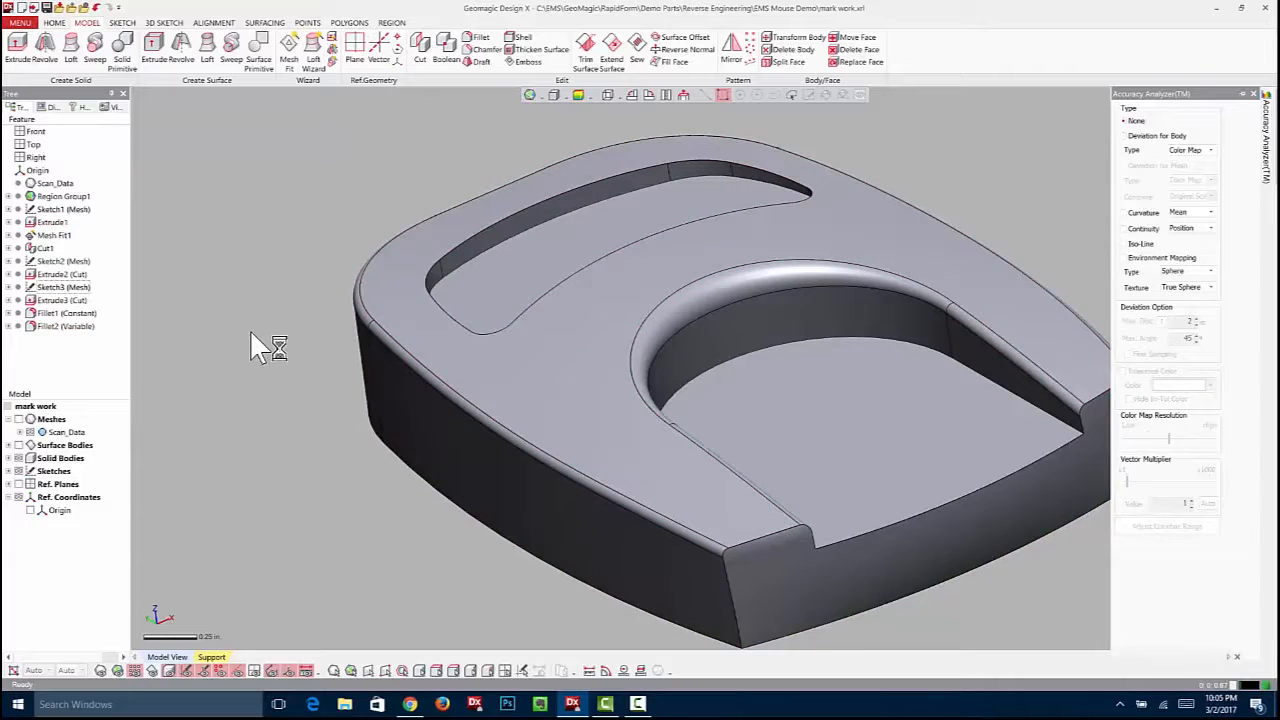
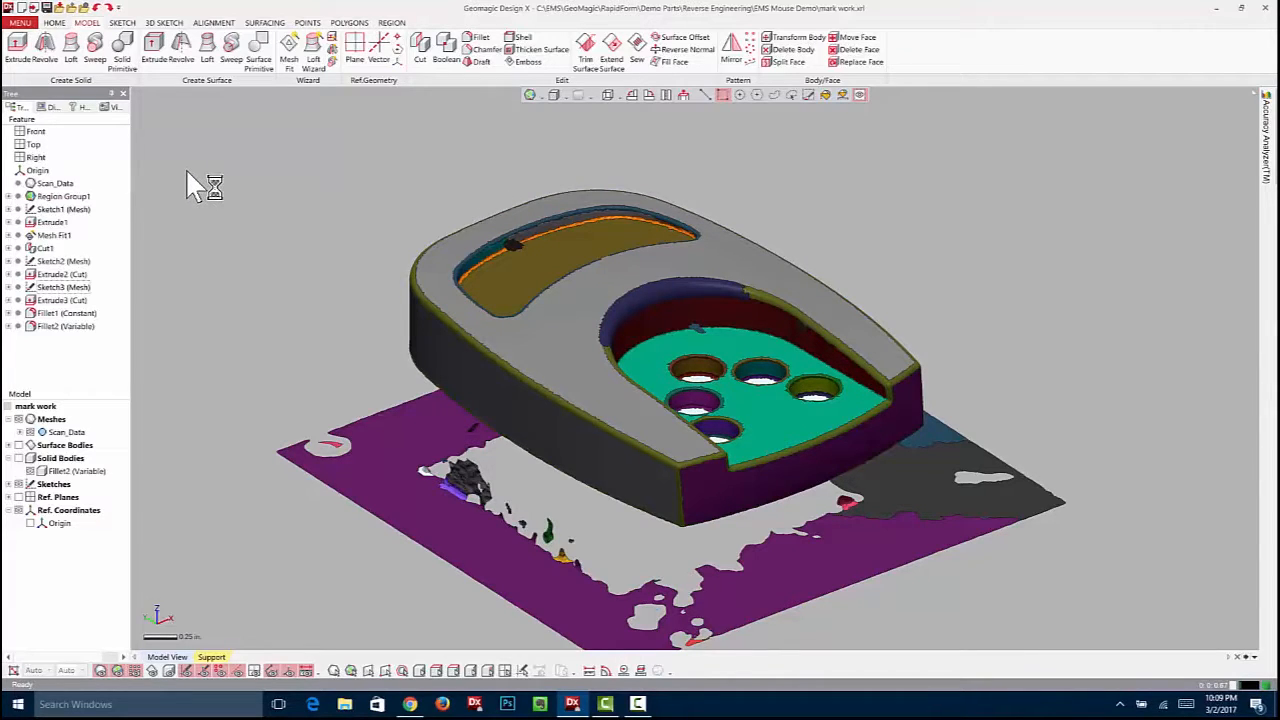
Extract a solid cylinder primitive from the rear hole's mesh region in the pocket floor and display it with the main body hidden
click(122, 46)
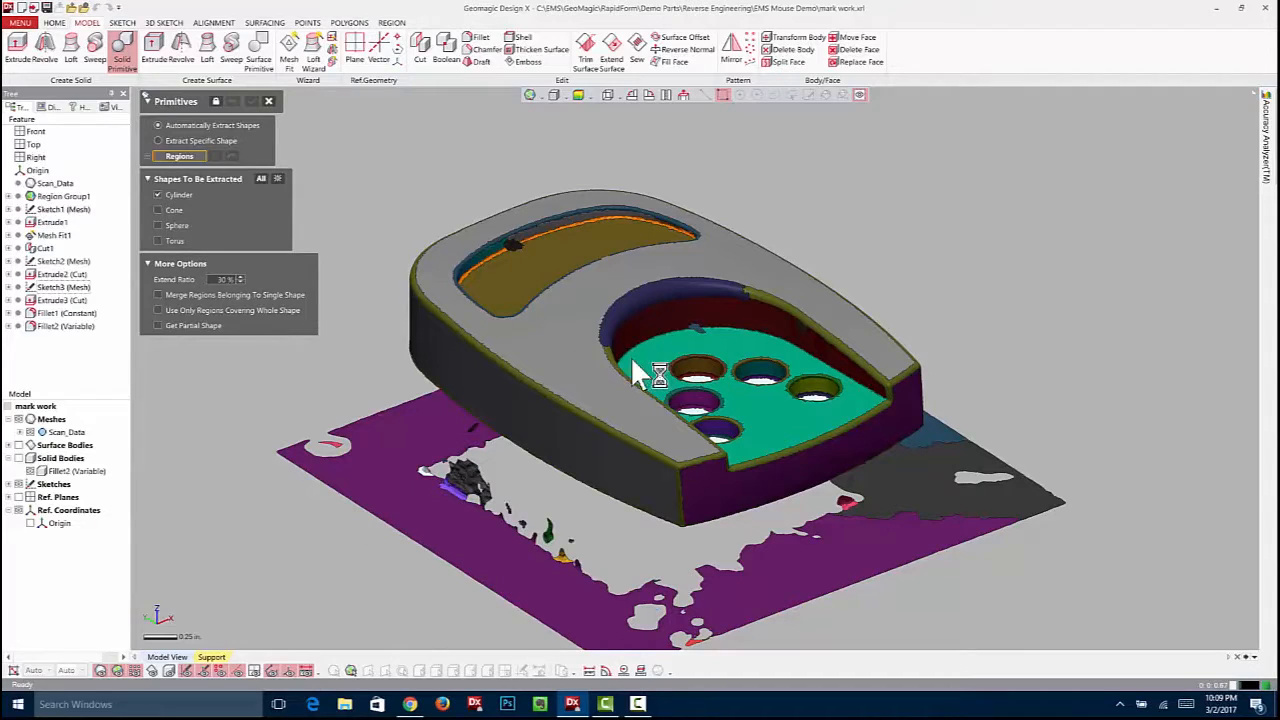
click(662, 337)
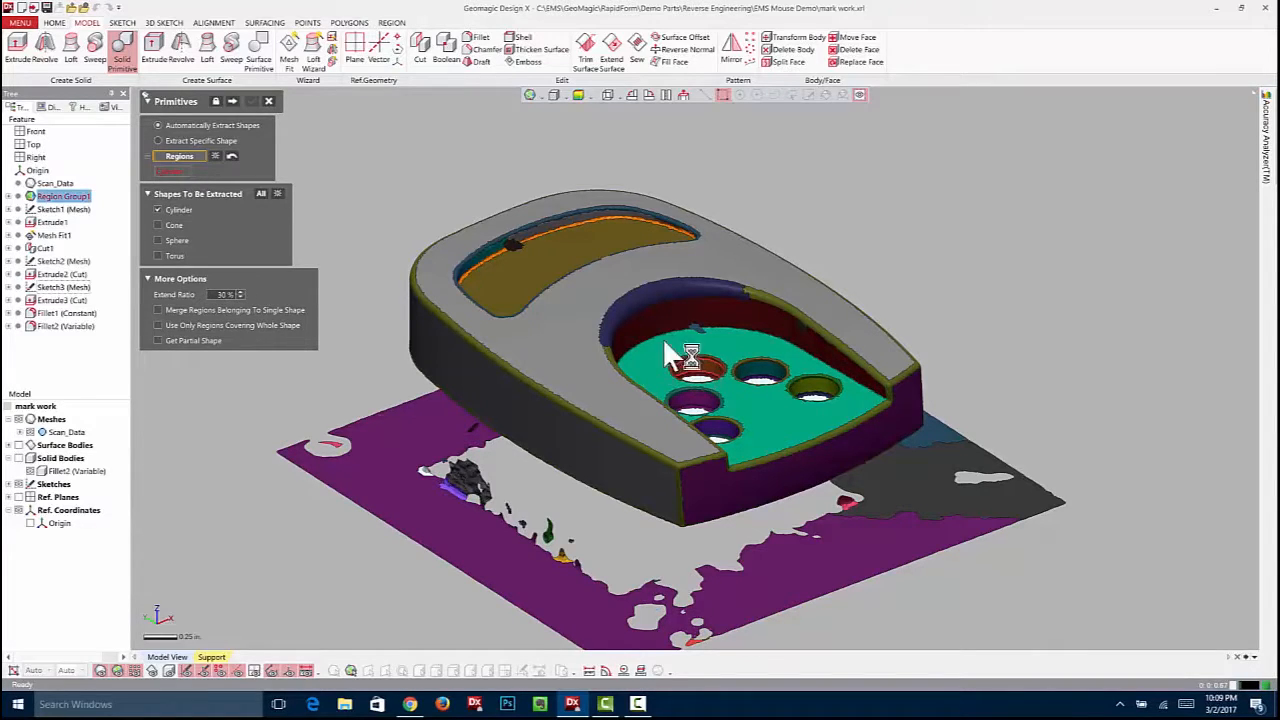
click(232, 102)
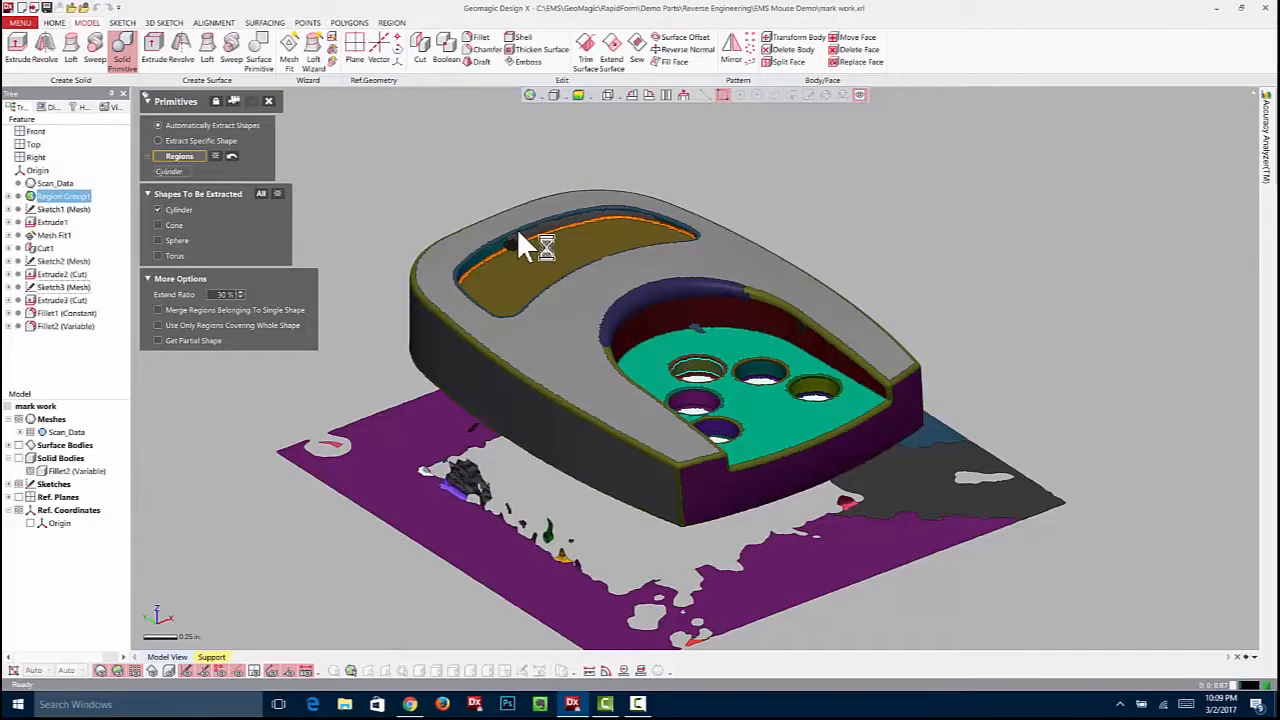
click(251, 101)
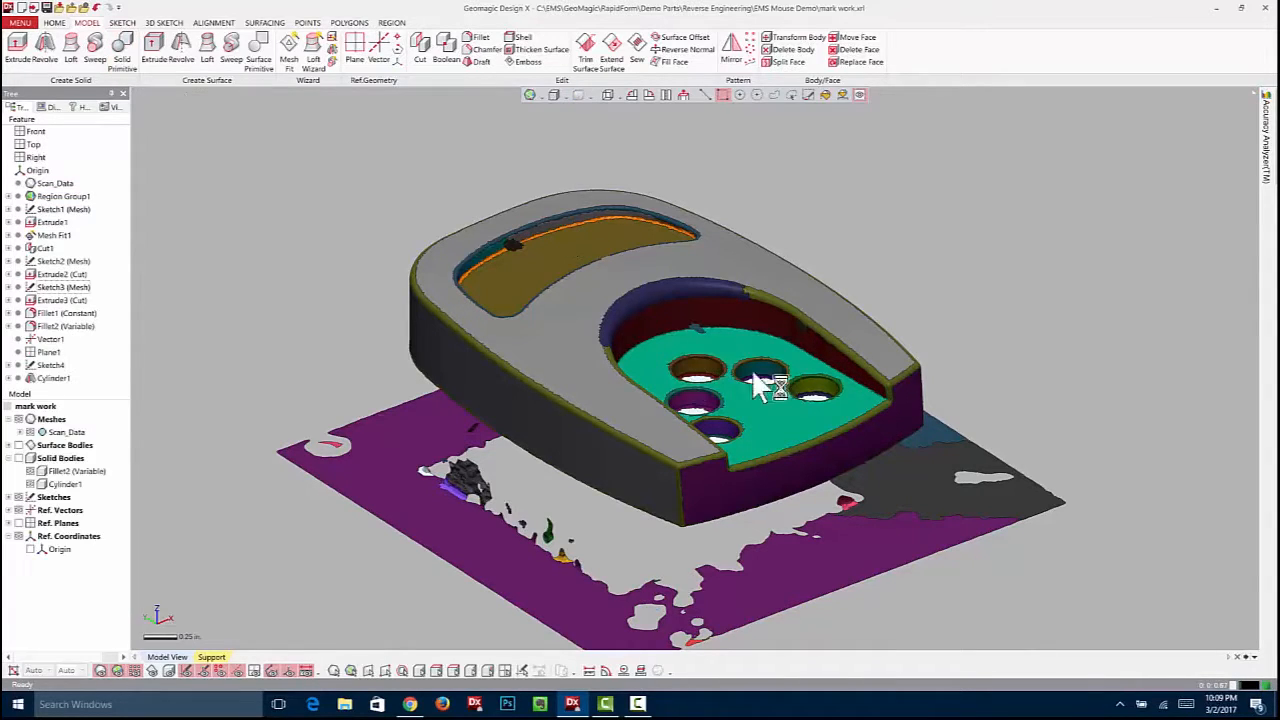
click(19, 459)
click(30, 471)
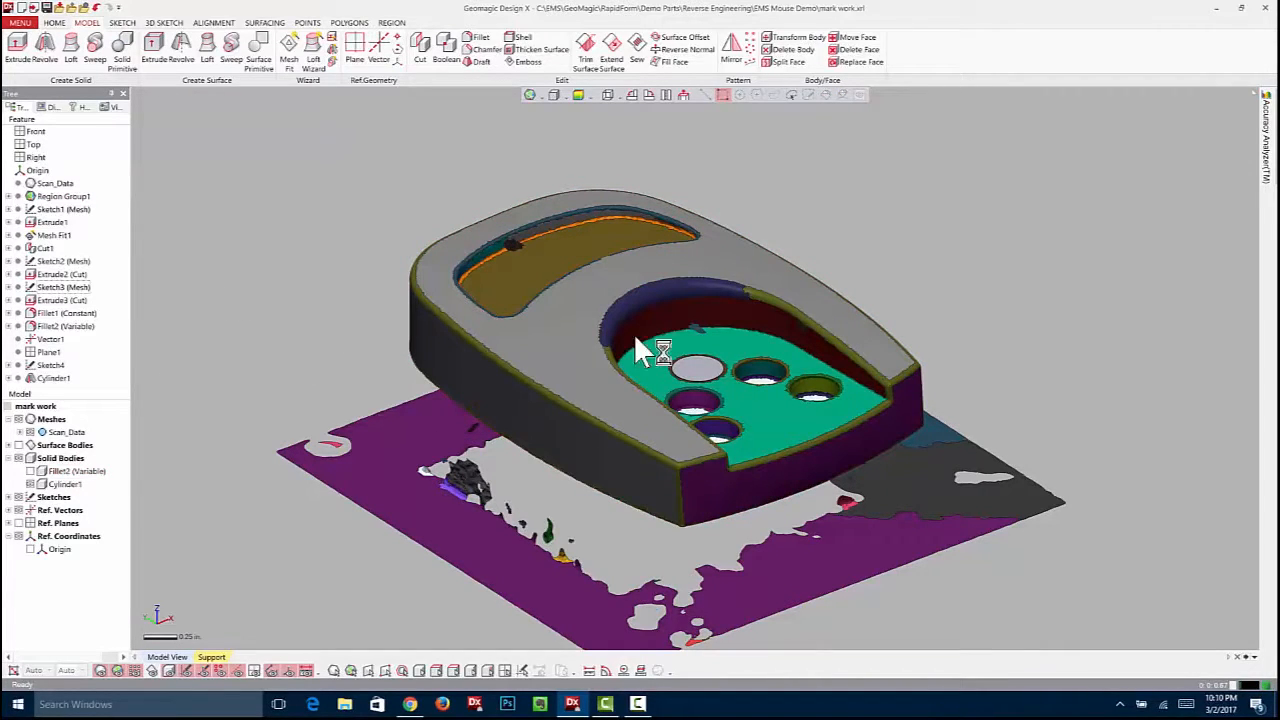
Extract solid cylinder primitives from the four remaining hole regions in the pocket floor
click(765, 370)
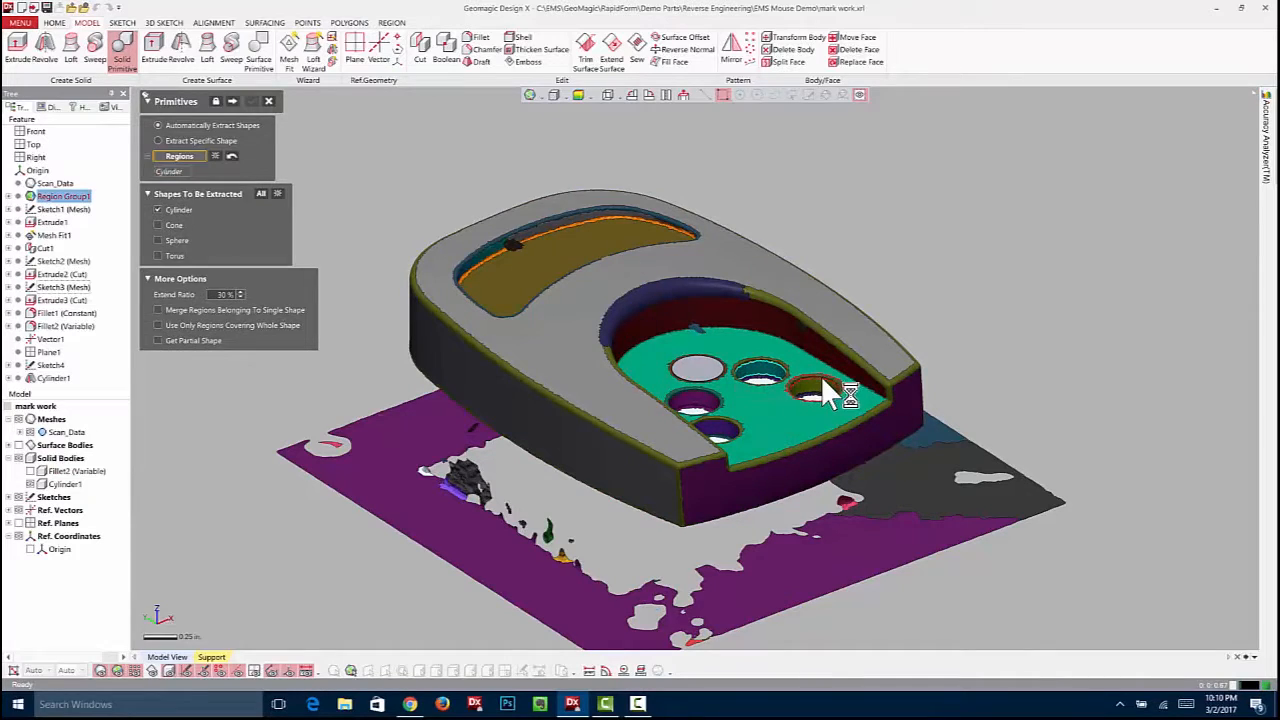
click(803, 390)
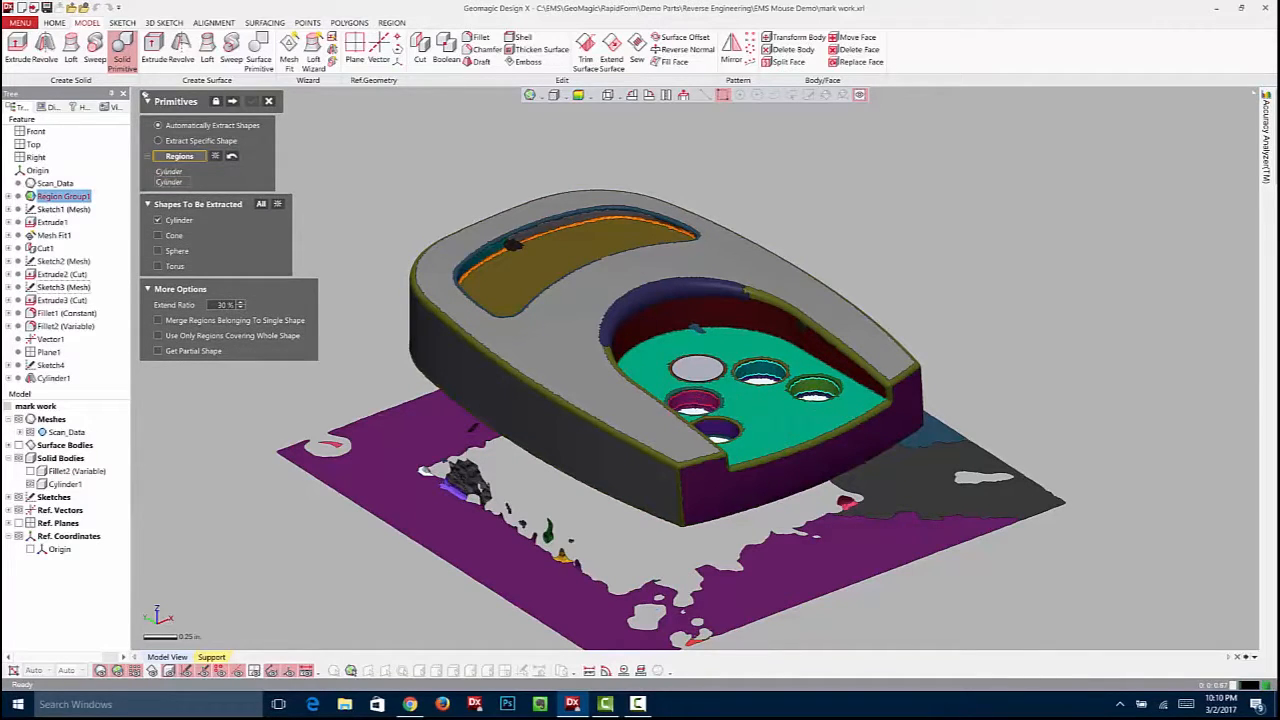
click(695, 402)
click(724, 427)
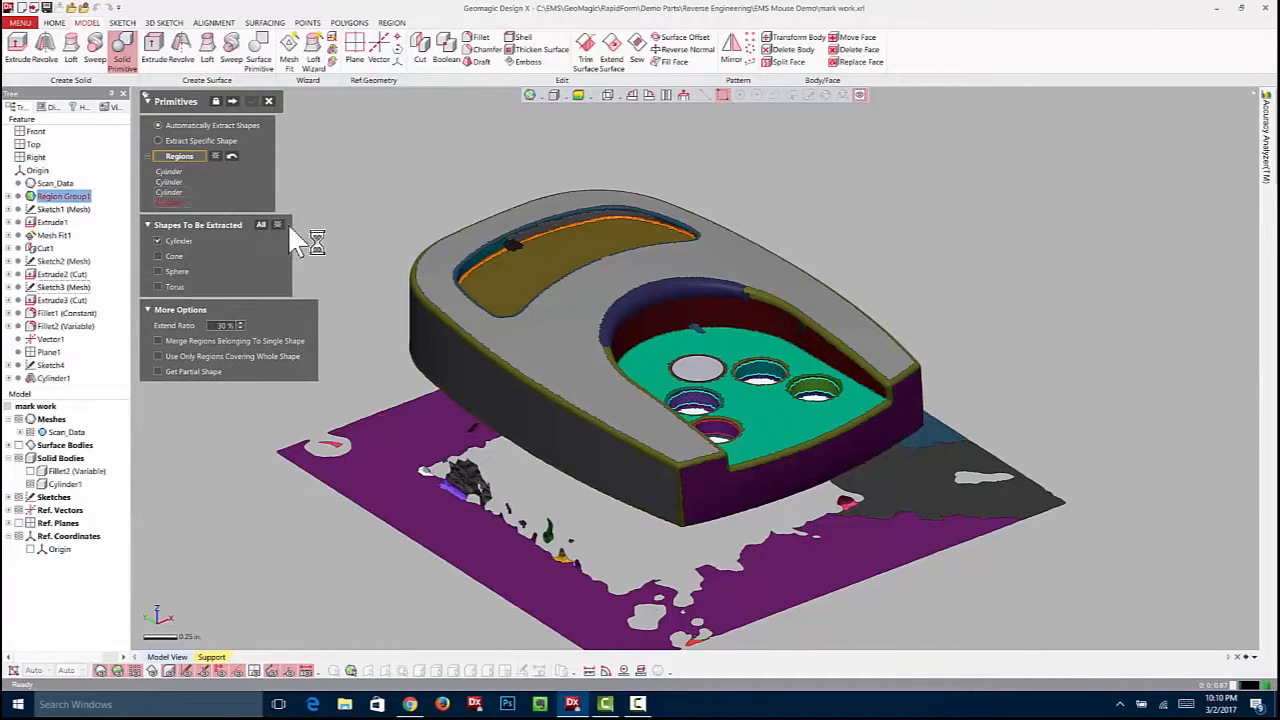
click(232, 101)
click(253, 101)
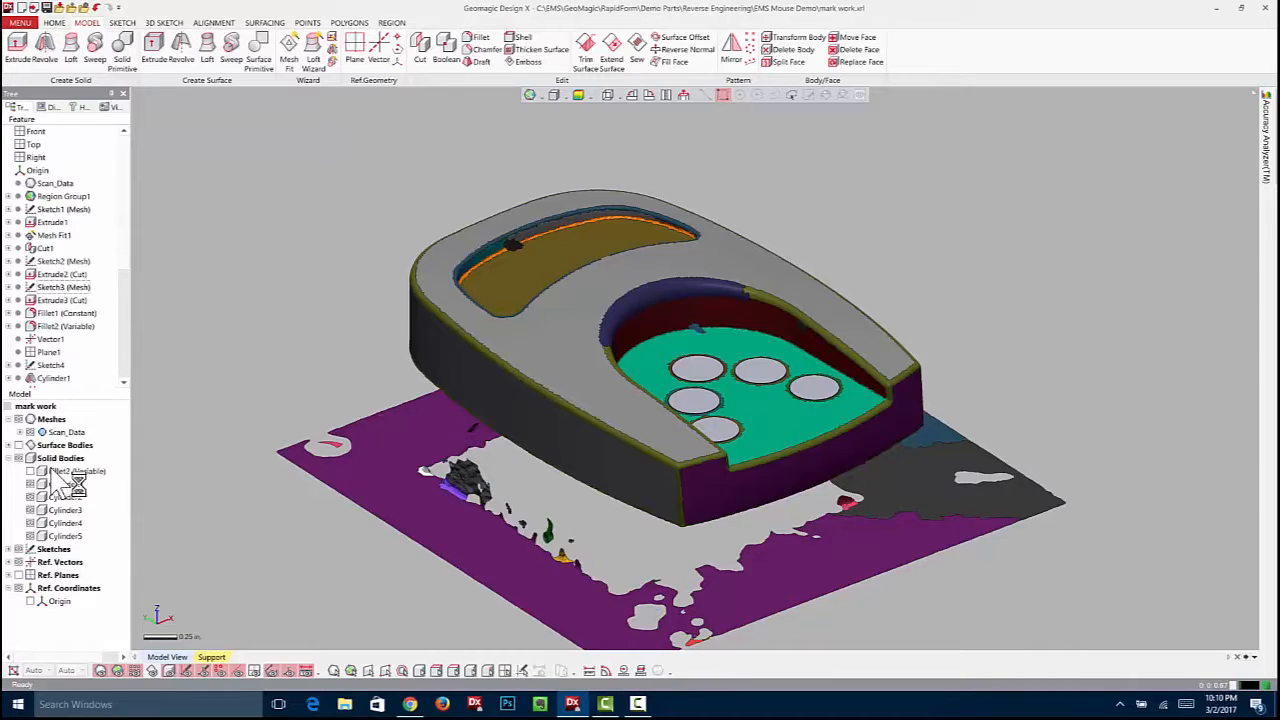
Hide the scan mesh and compare the cylinders with the main body, leaving only the five cylinders displayed
click(18, 419)
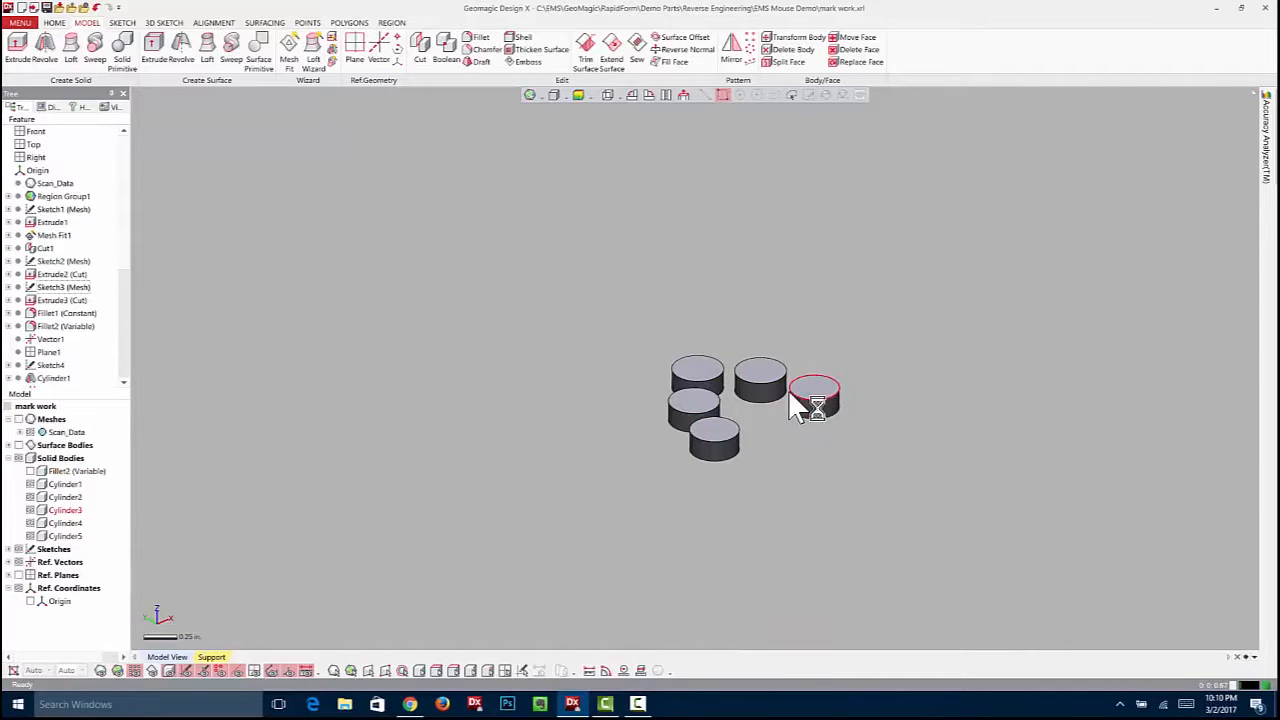
click(30, 471)
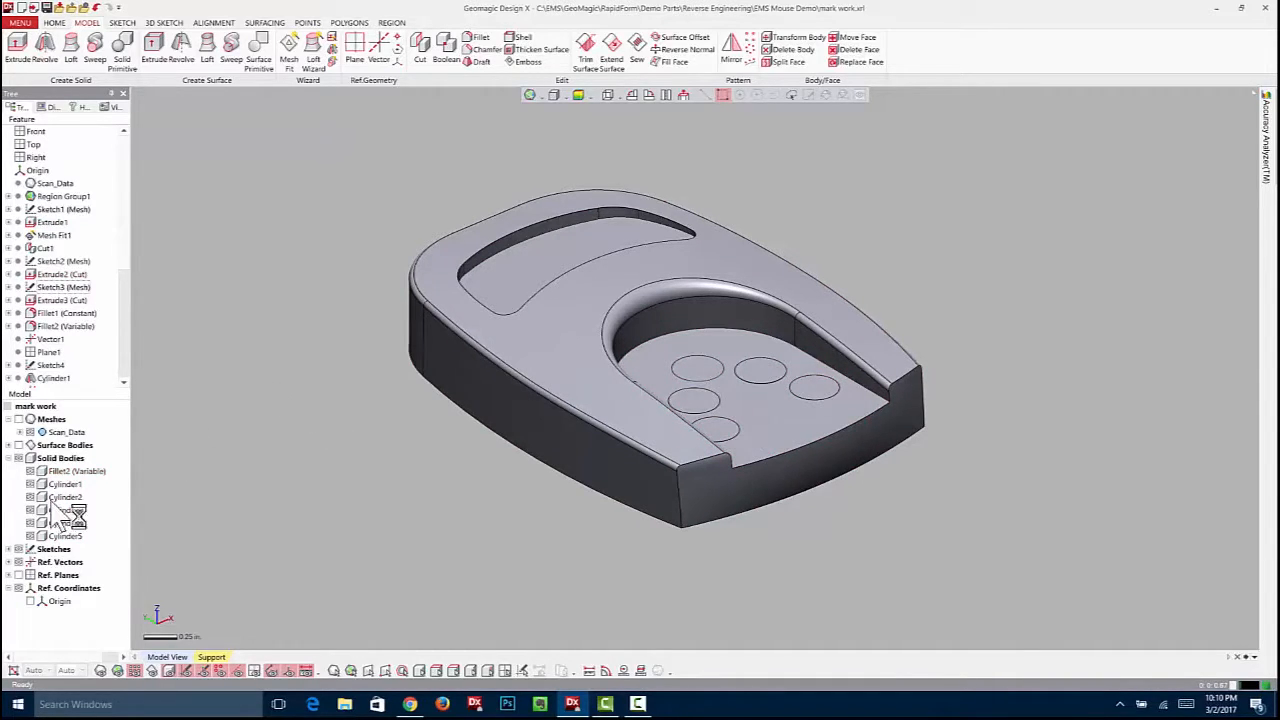
click(31, 471)
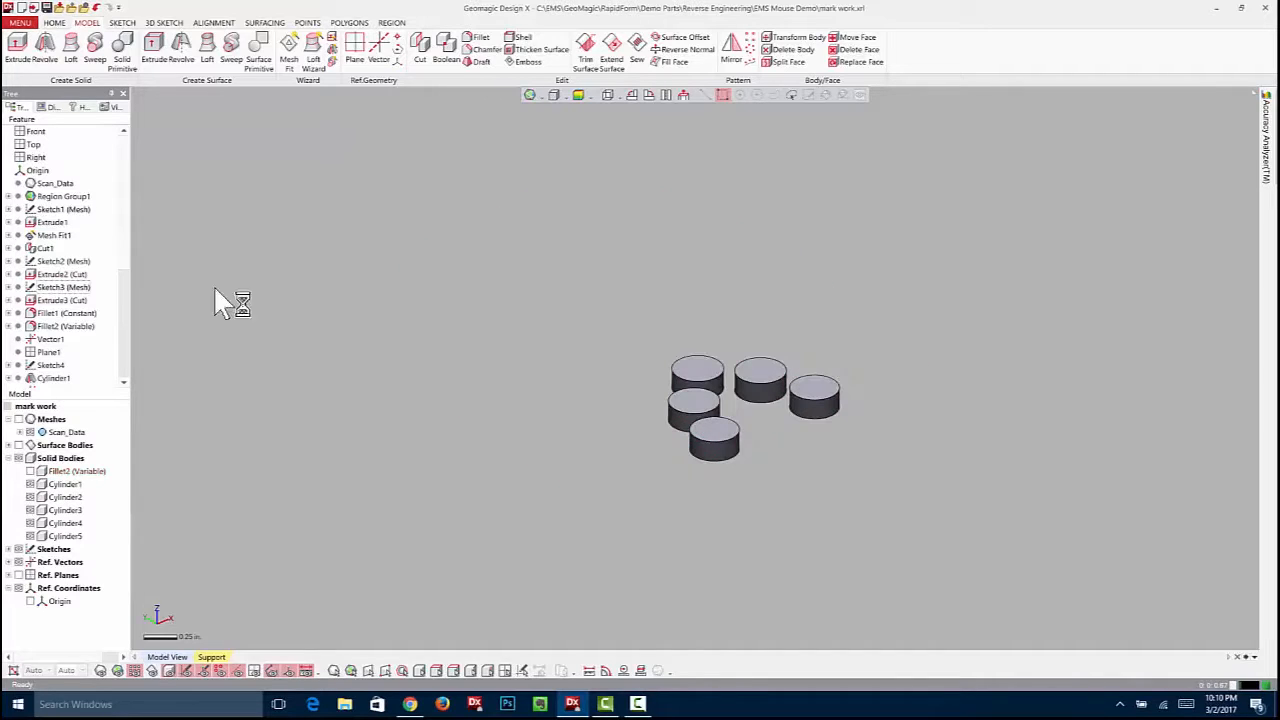
click(20, 22)
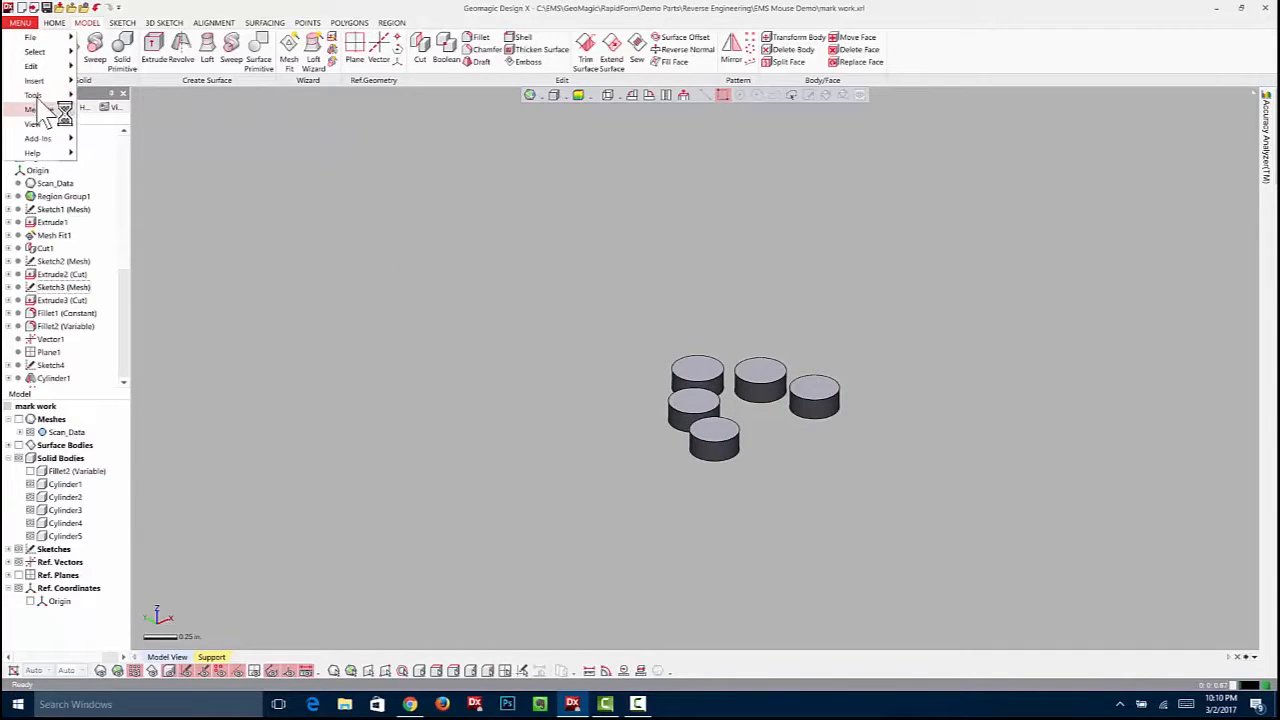
mouse_move(33, 95)
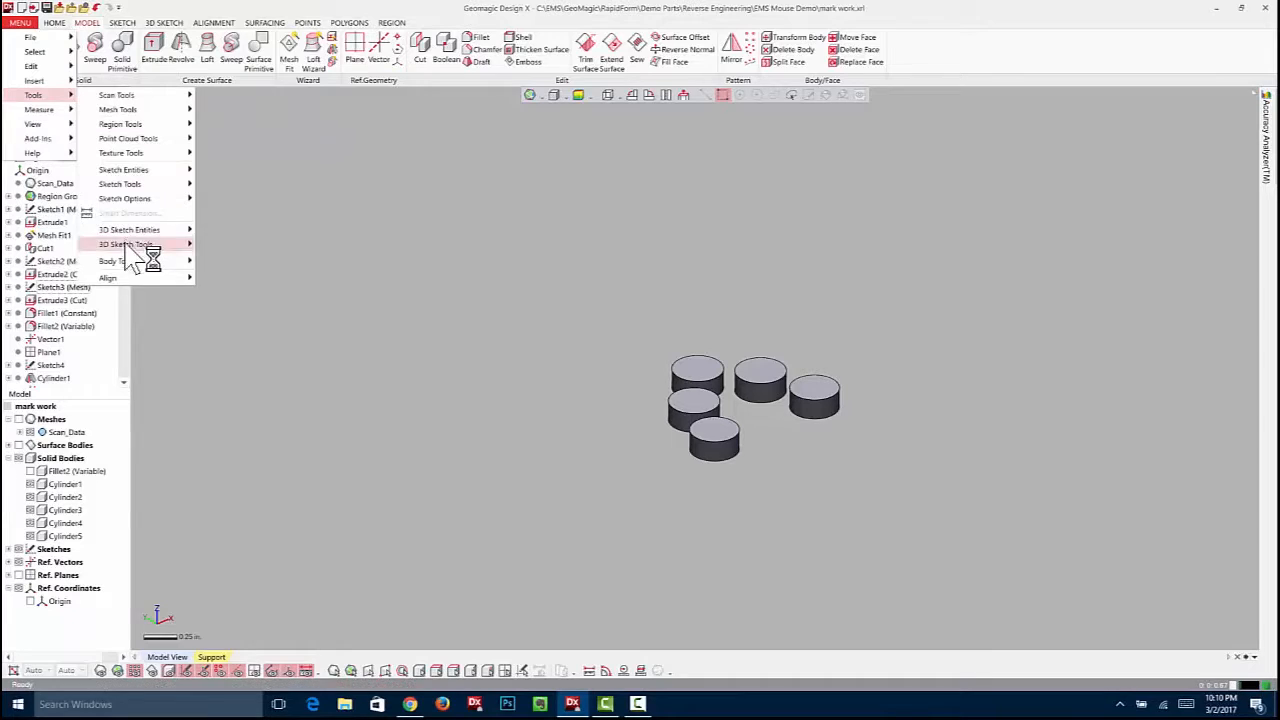
click(90, 82)
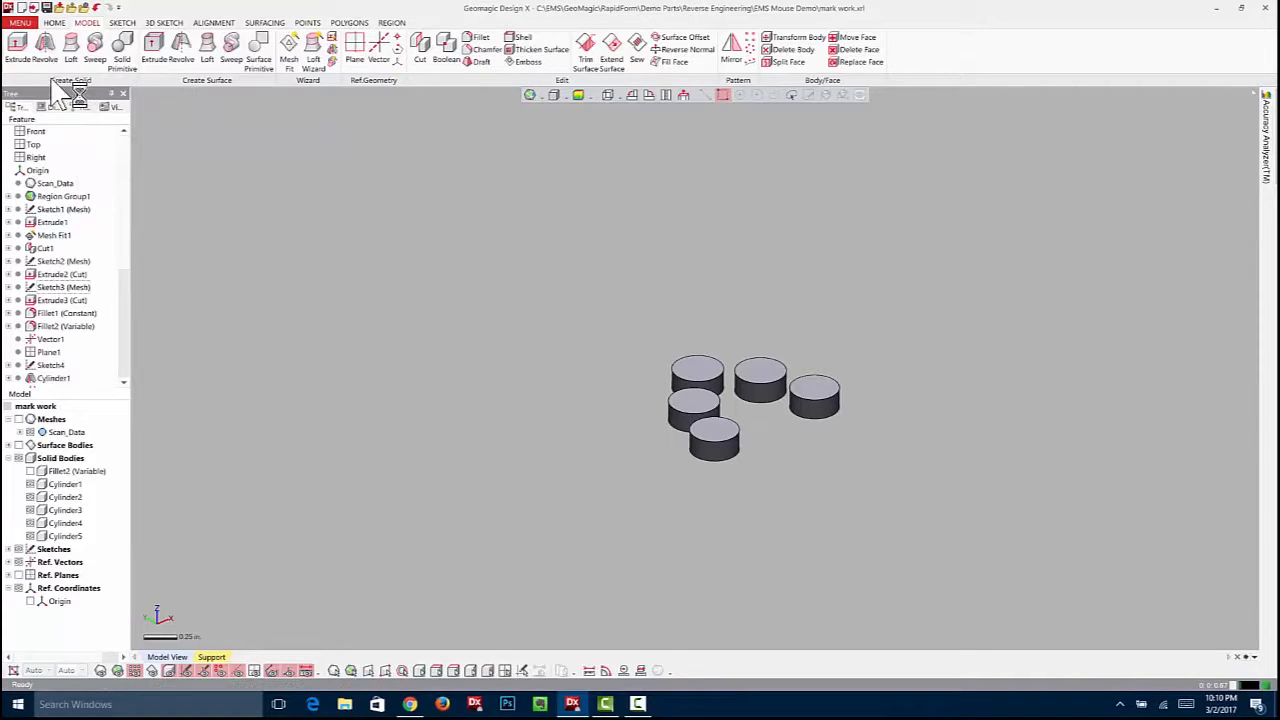
Move the rear cylinder's top face up 0.25 in. with Move Face, displaying the reference planes and using the Front plane as direction
click(24, 23)
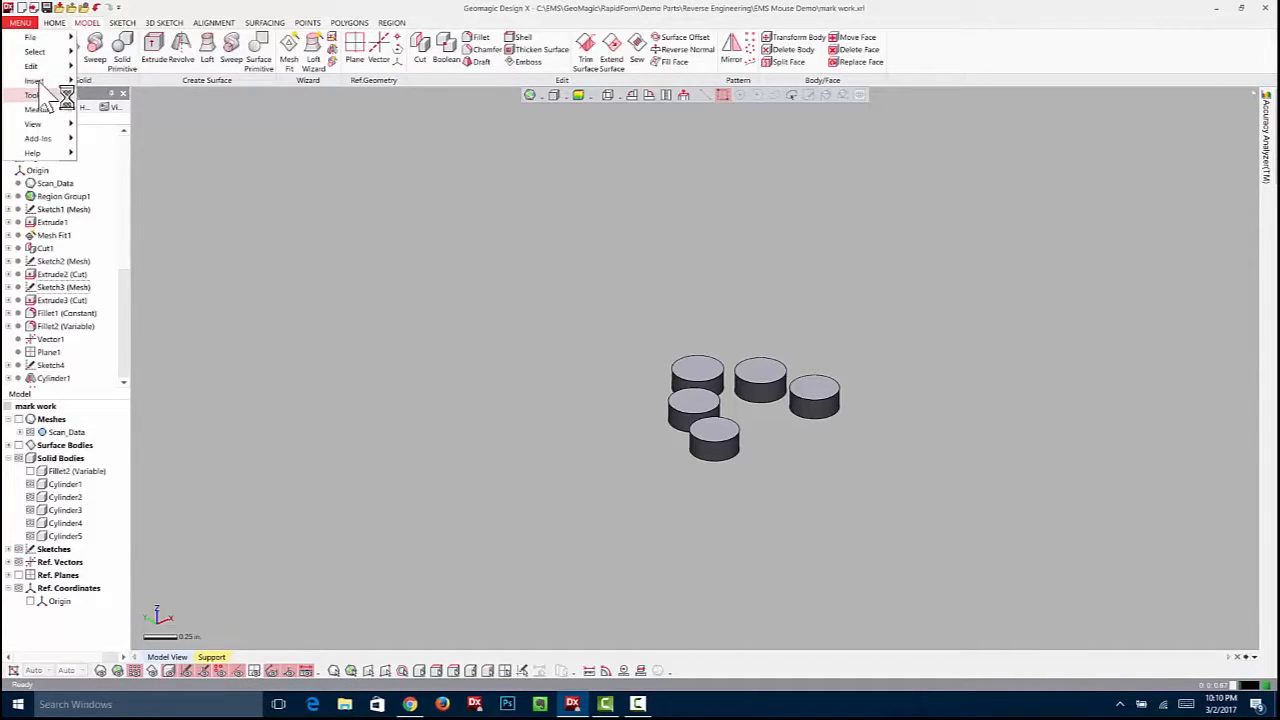
mouse_move(40, 81)
mouse_move(128, 155)
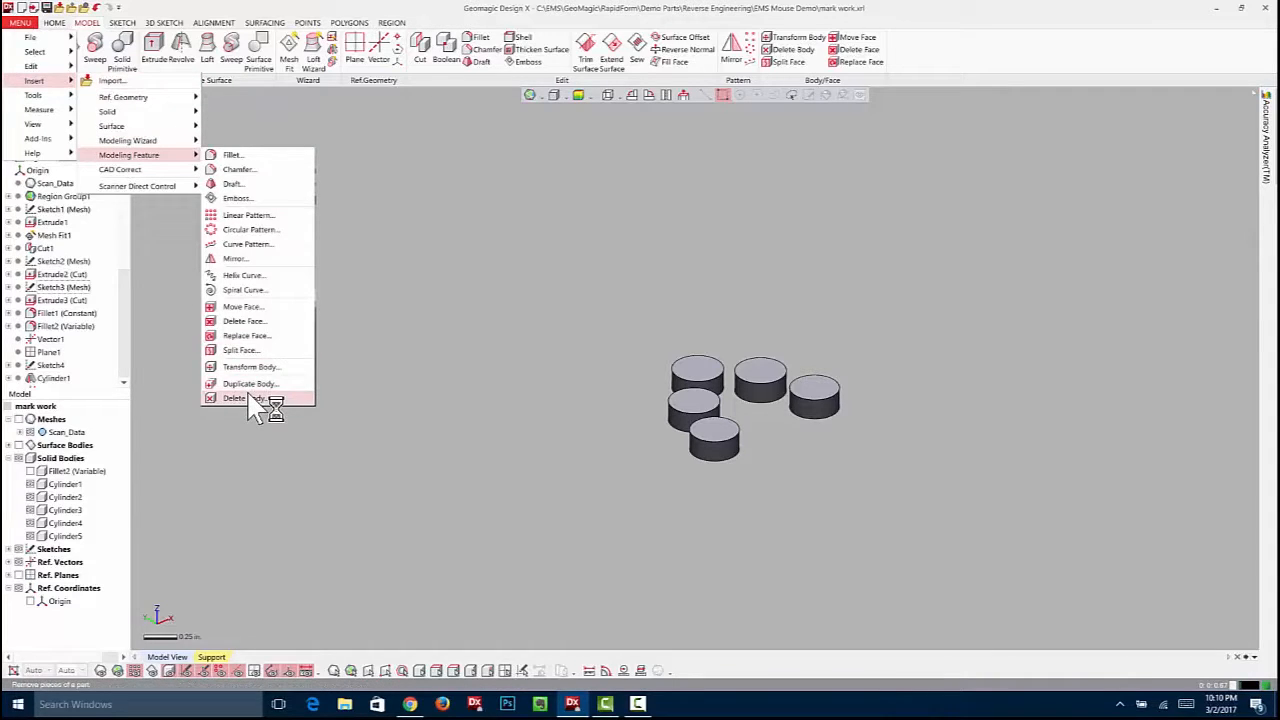
click(258, 307)
click(708, 372)
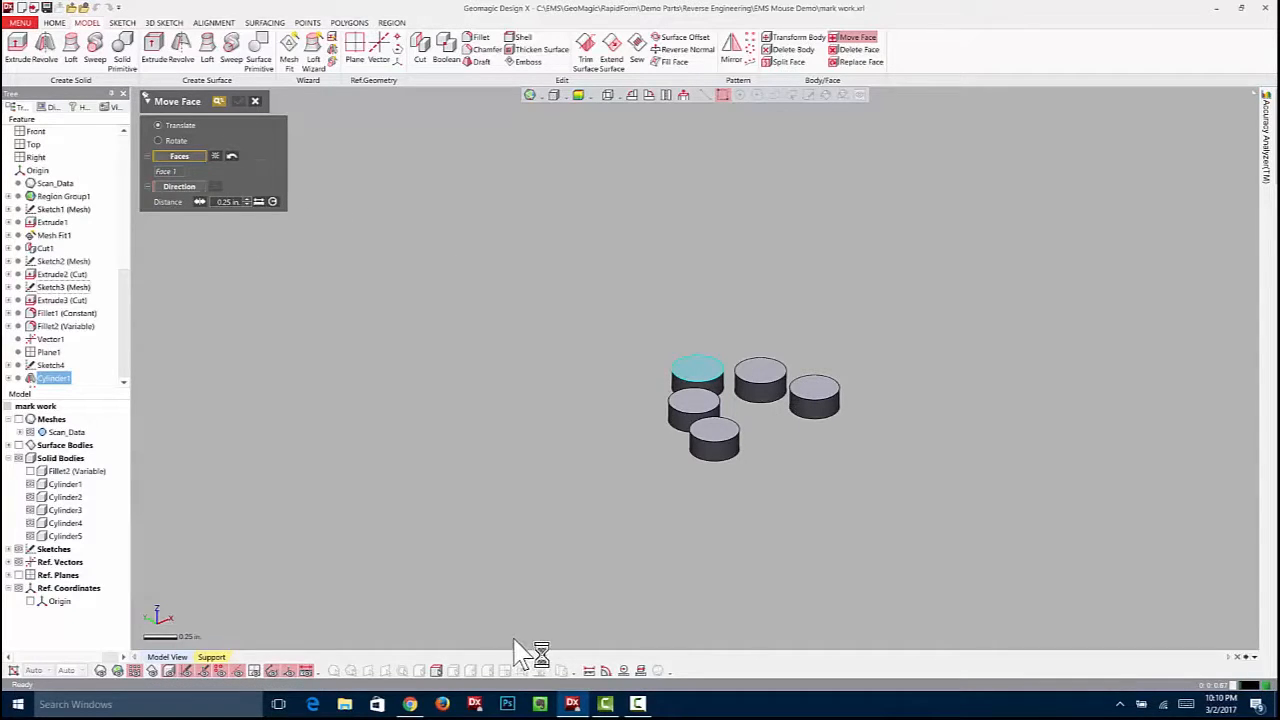
click(254, 671)
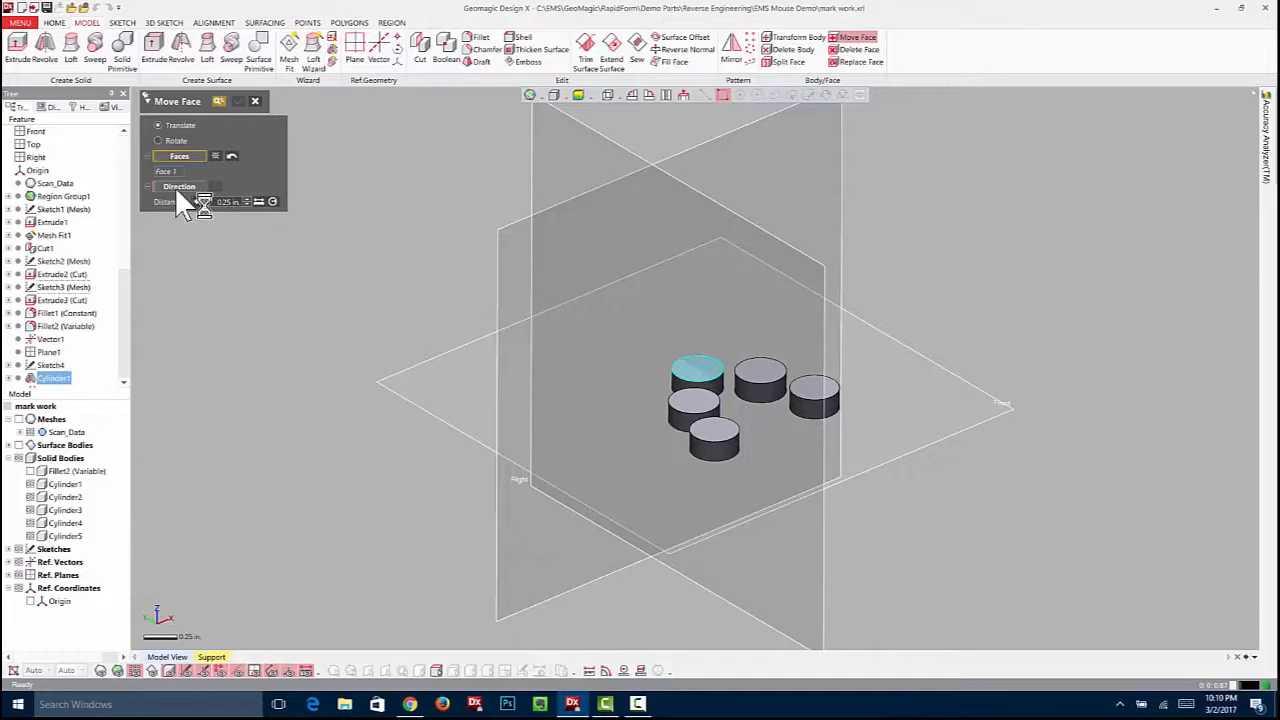
click(440, 428)
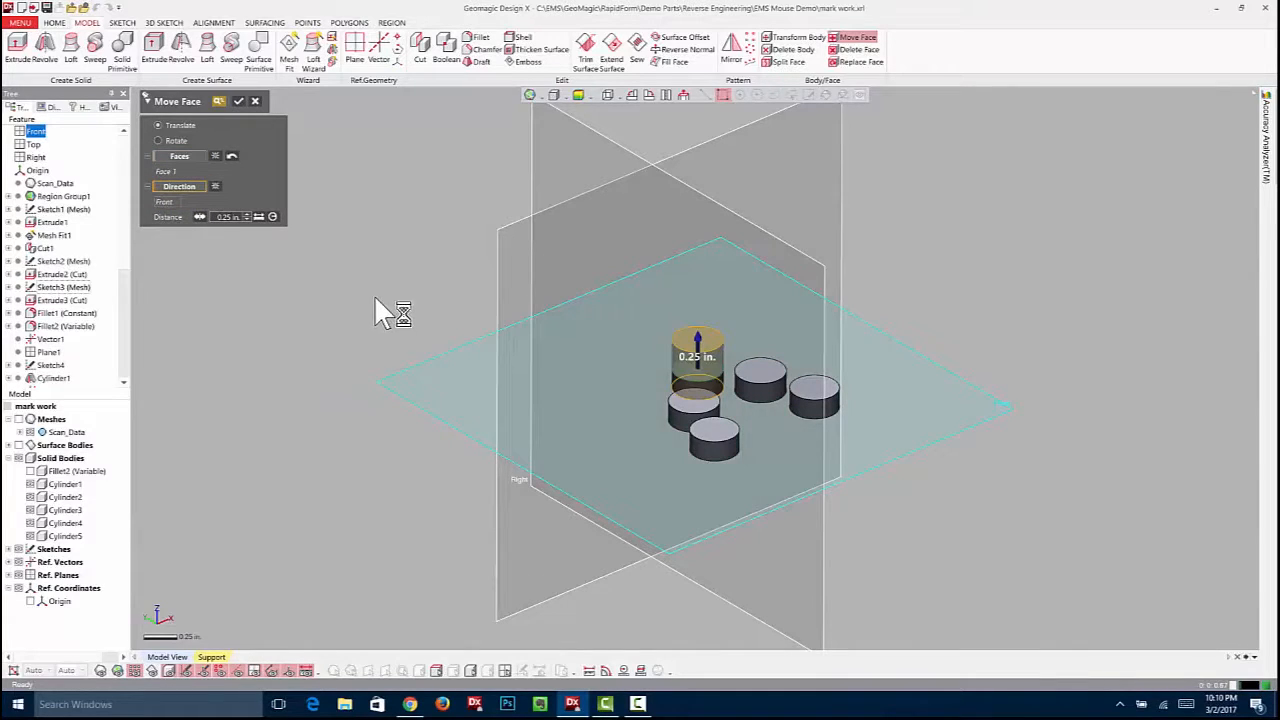
click(238, 101)
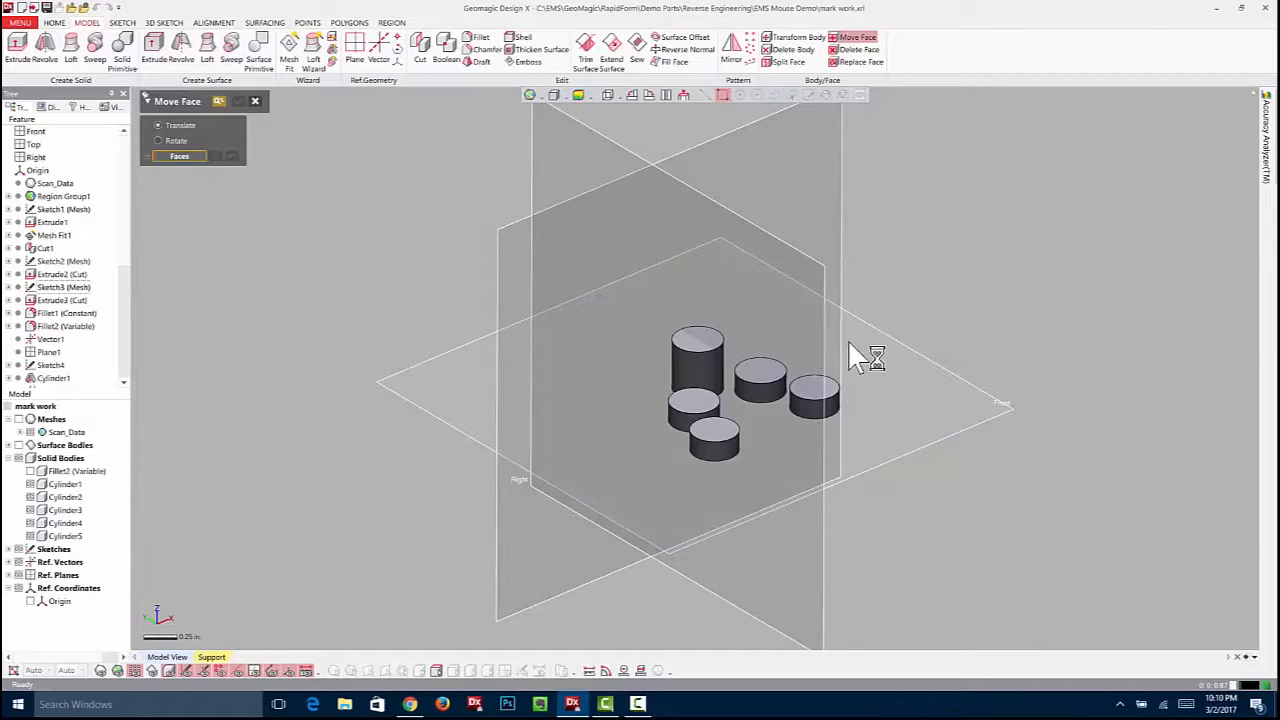
Translate the top faces of the two cylinders beside the extended one 0.25 in. upward, using the Front plane as direction
click(748, 362)
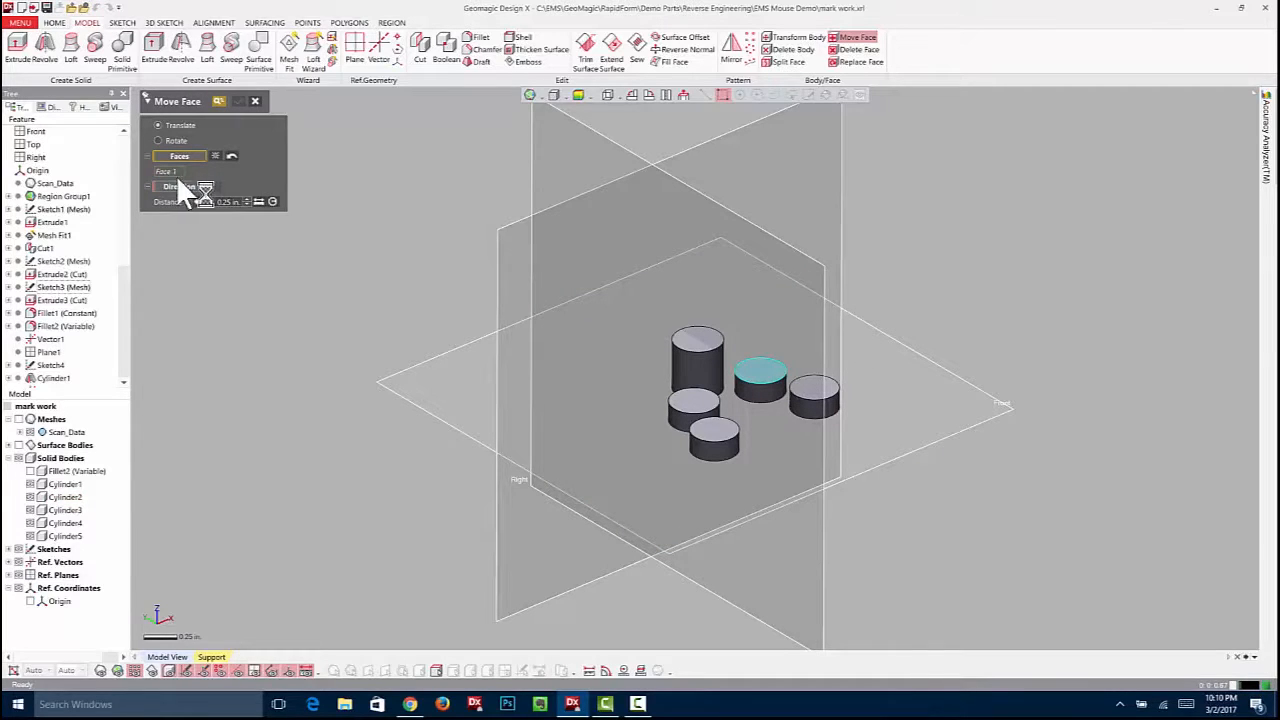
click(395, 388)
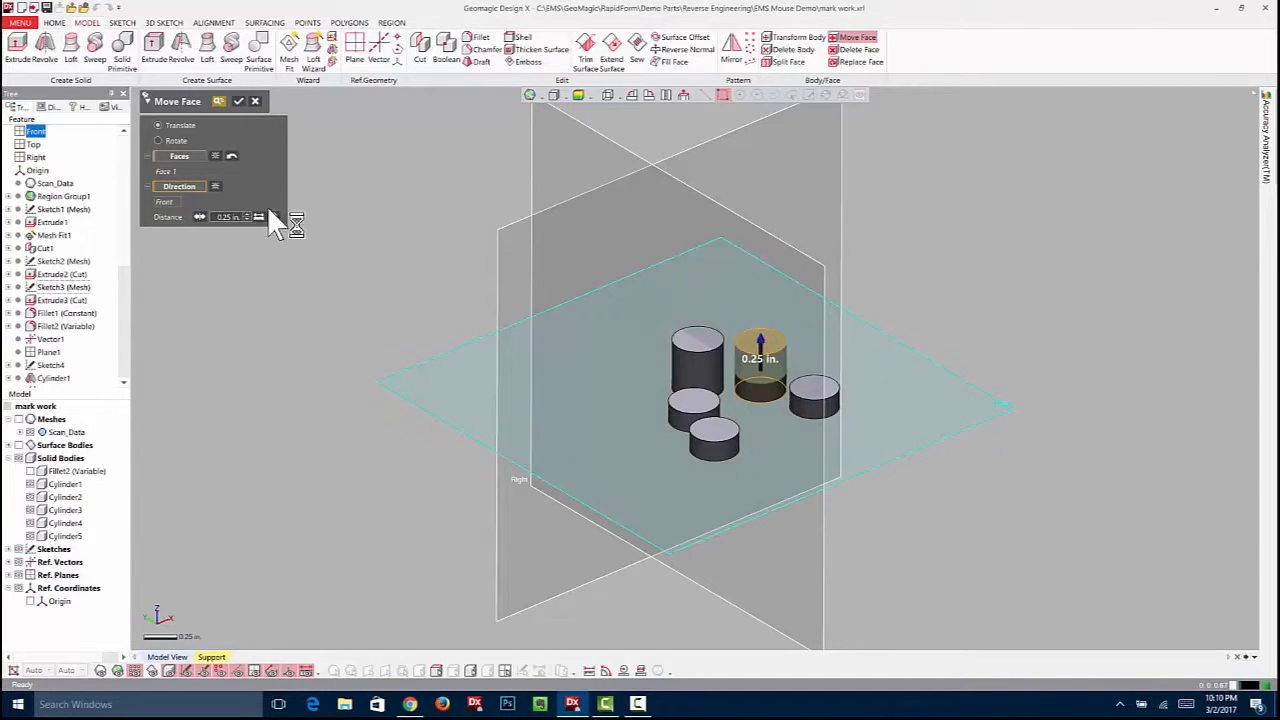
click(239, 102)
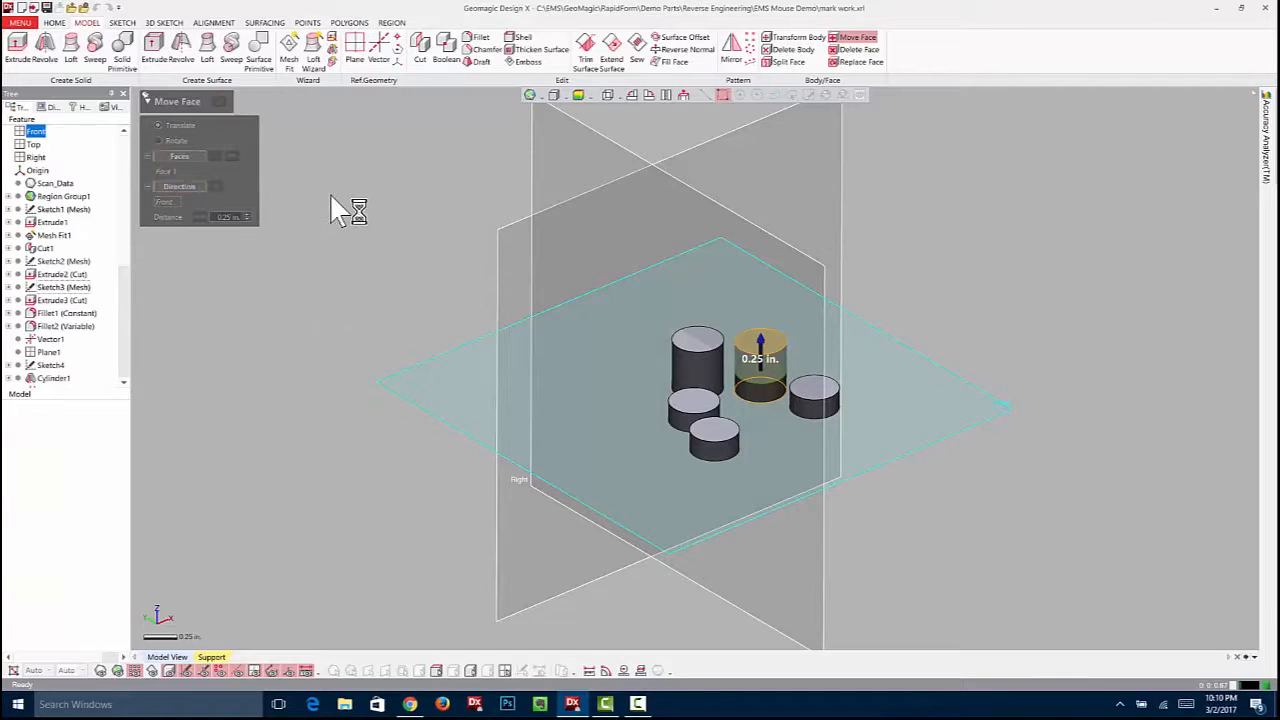
click(814, 389)
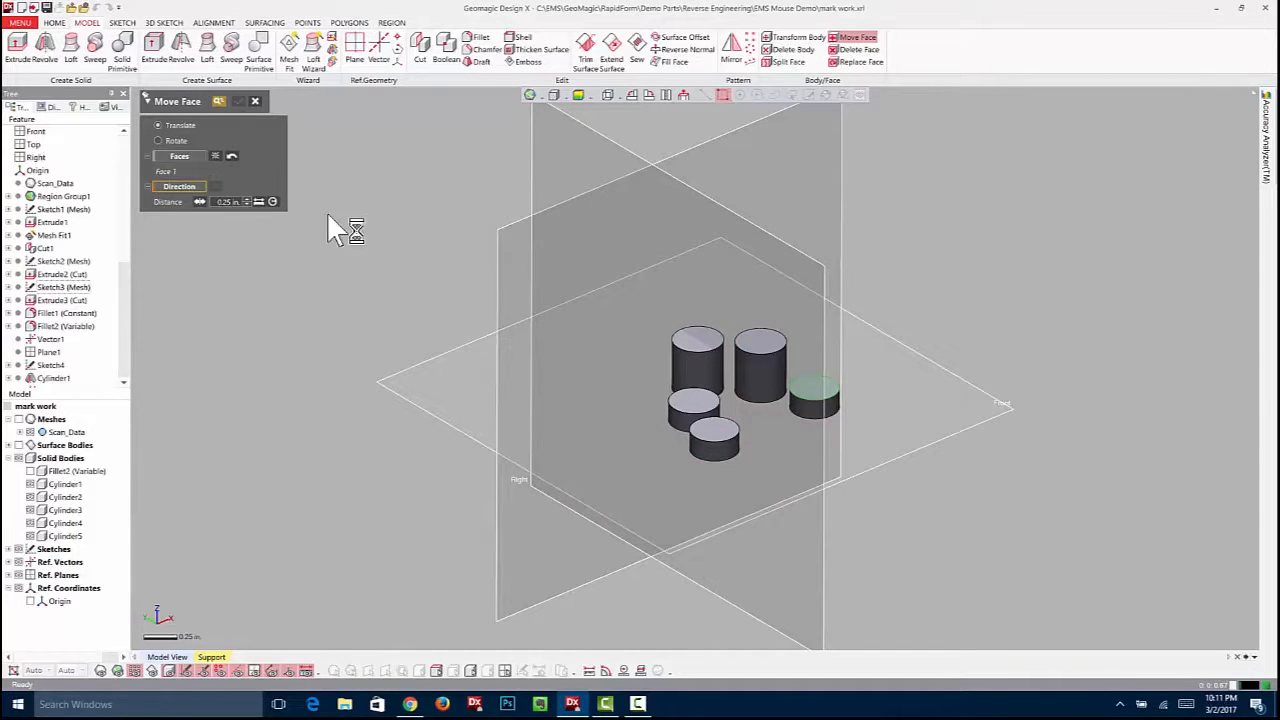
click(438, 400)
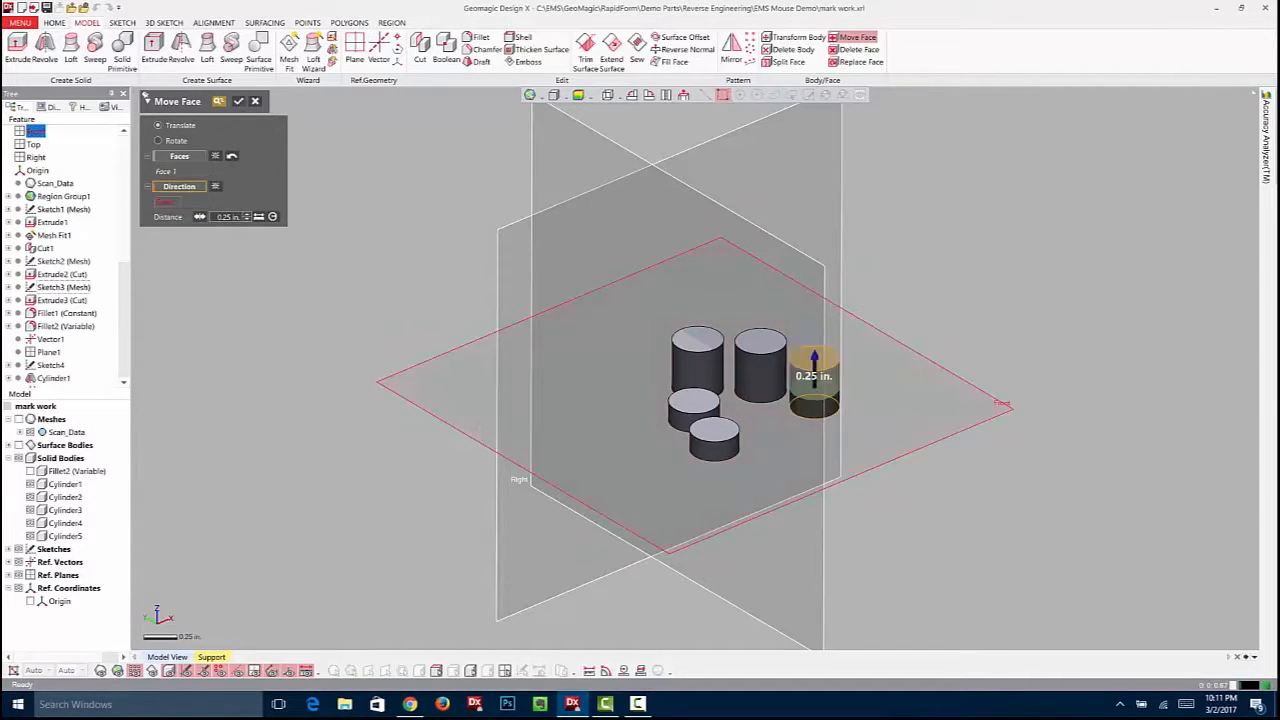
click(238, 101)
key(ctrl+space)
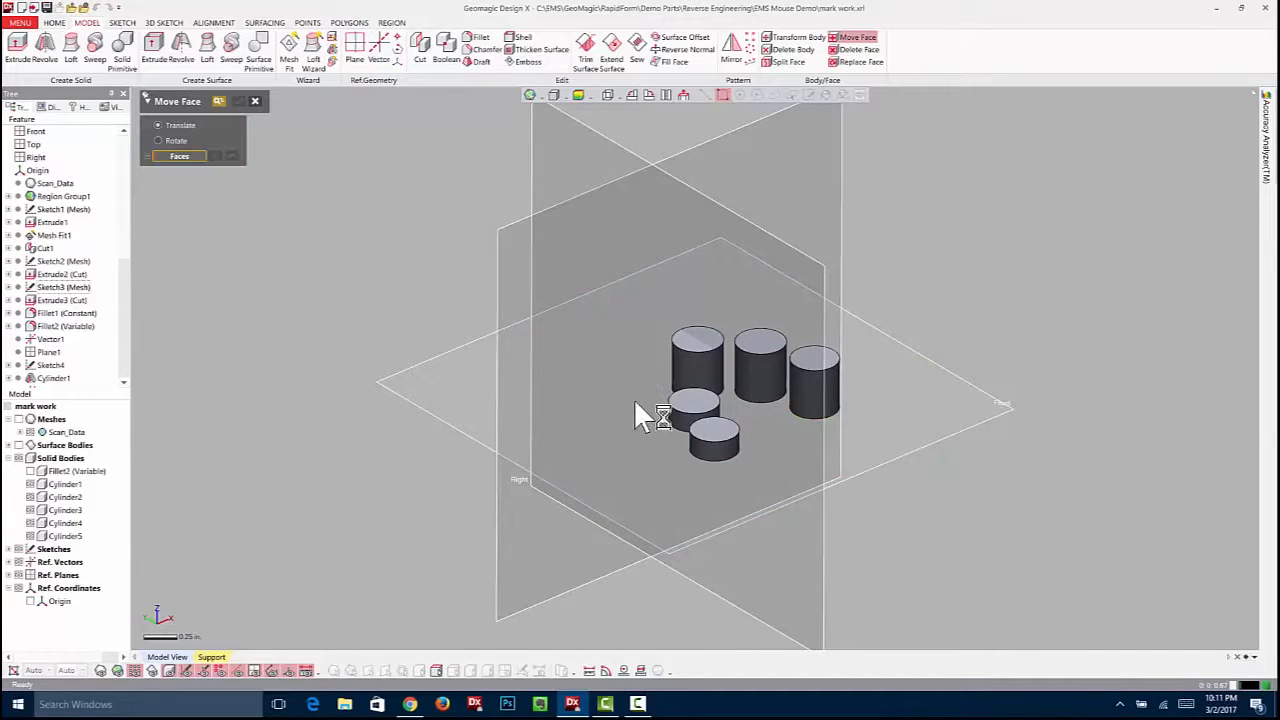
Translate the top faces of the two remaining short cylinders 0.25 in. upward, using the Front plane as direction
click(693, 401)
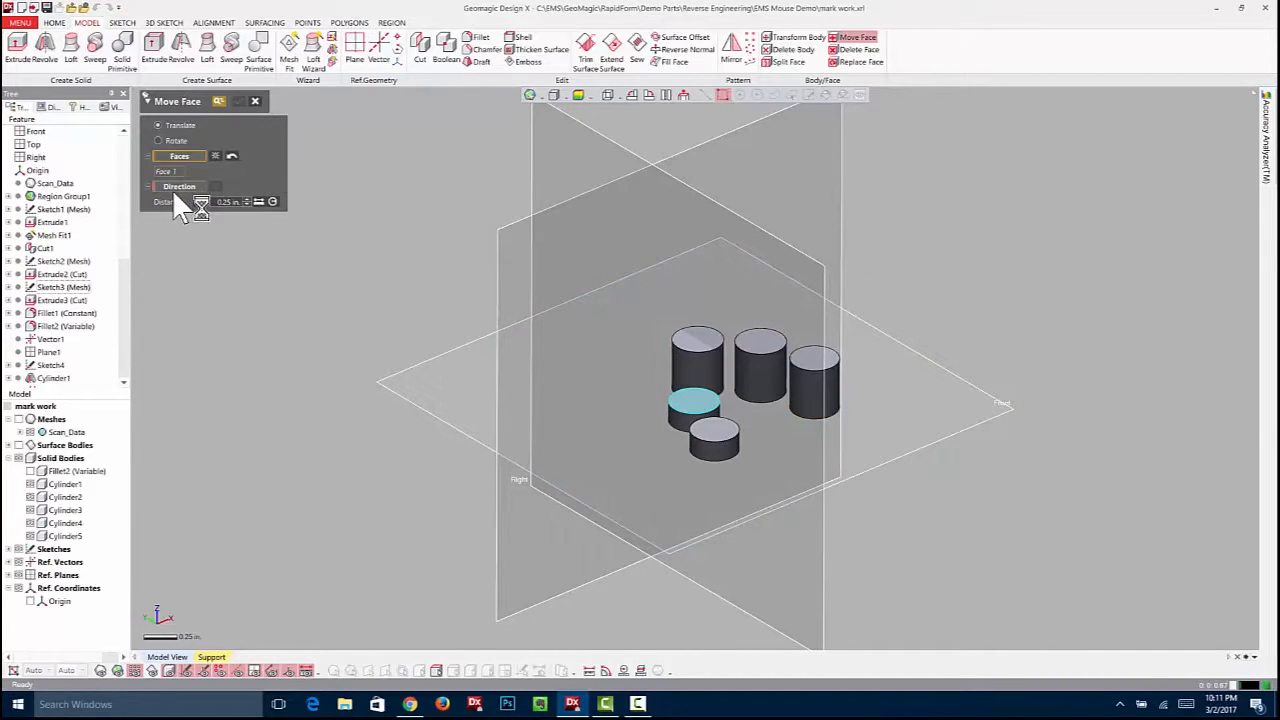
click(400, 382)
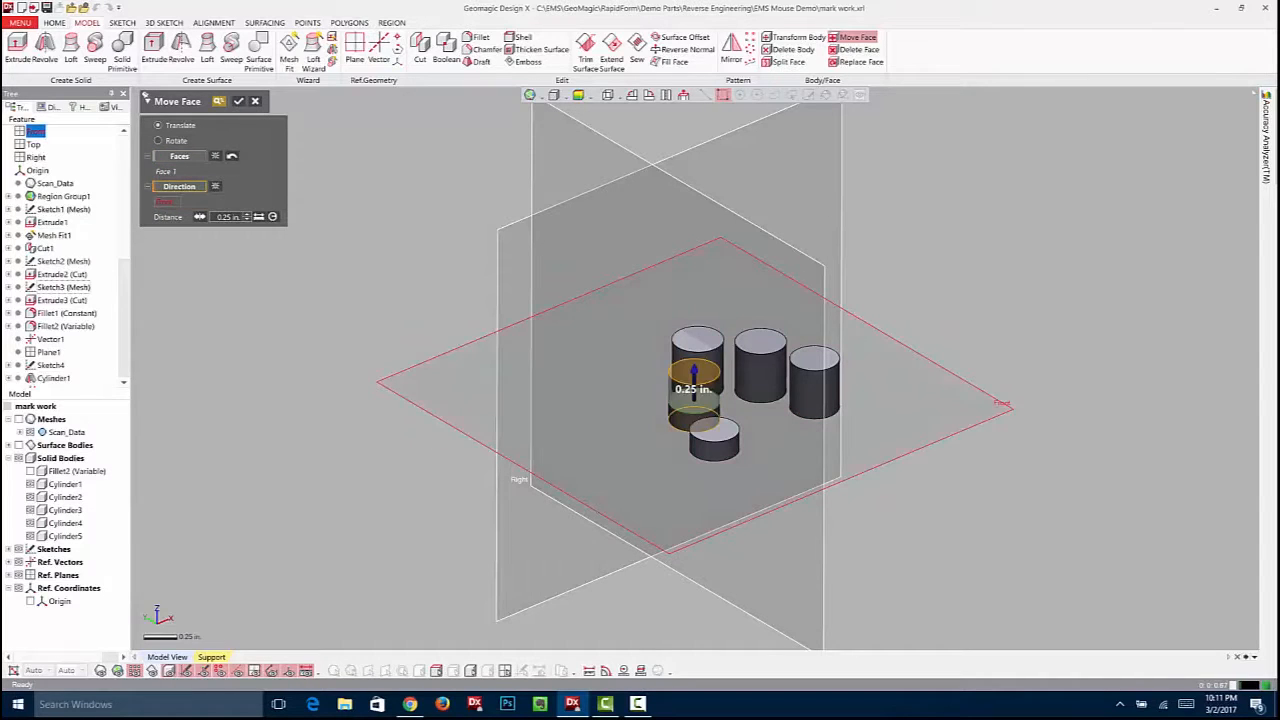
click(238, 101)
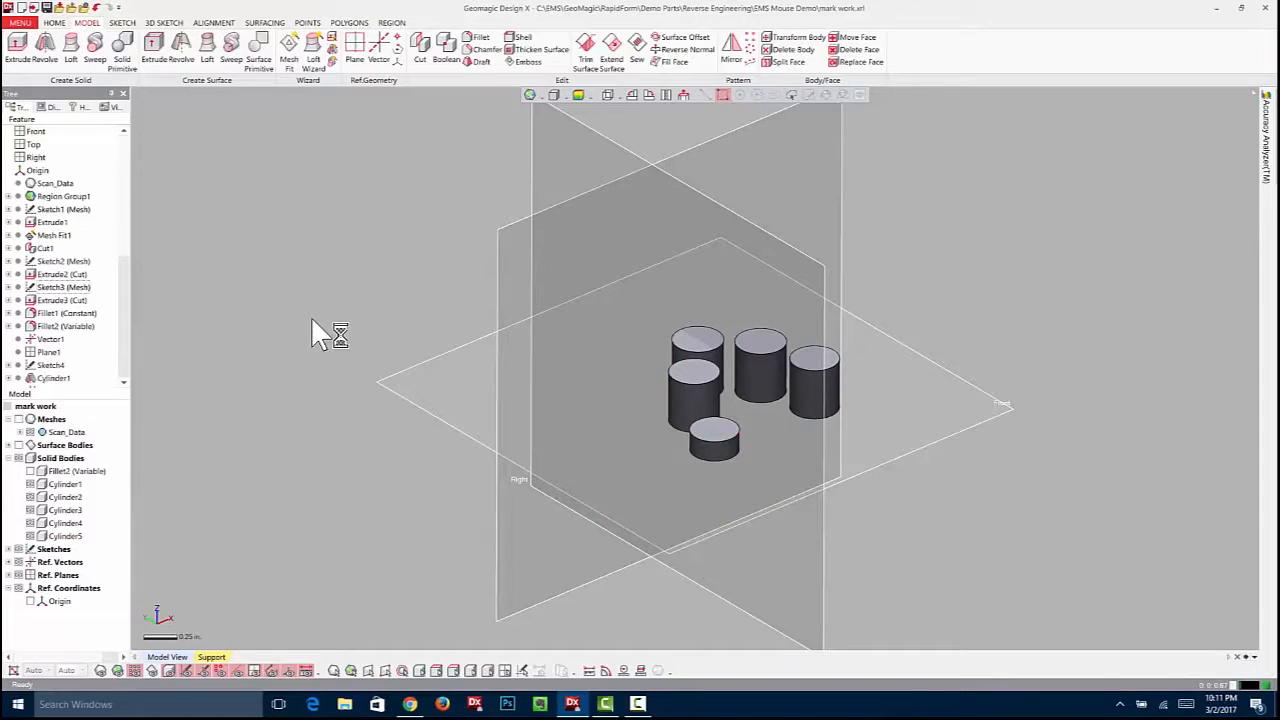
click(679, 420)
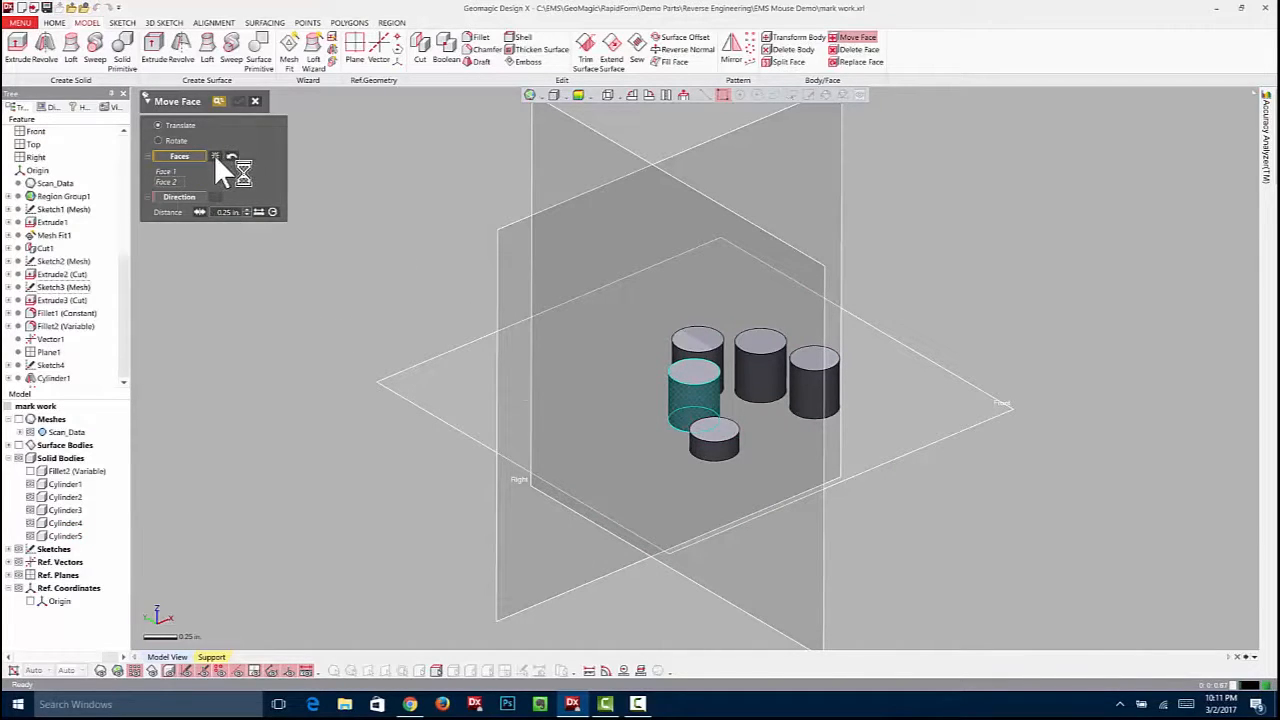
click(714, 432)
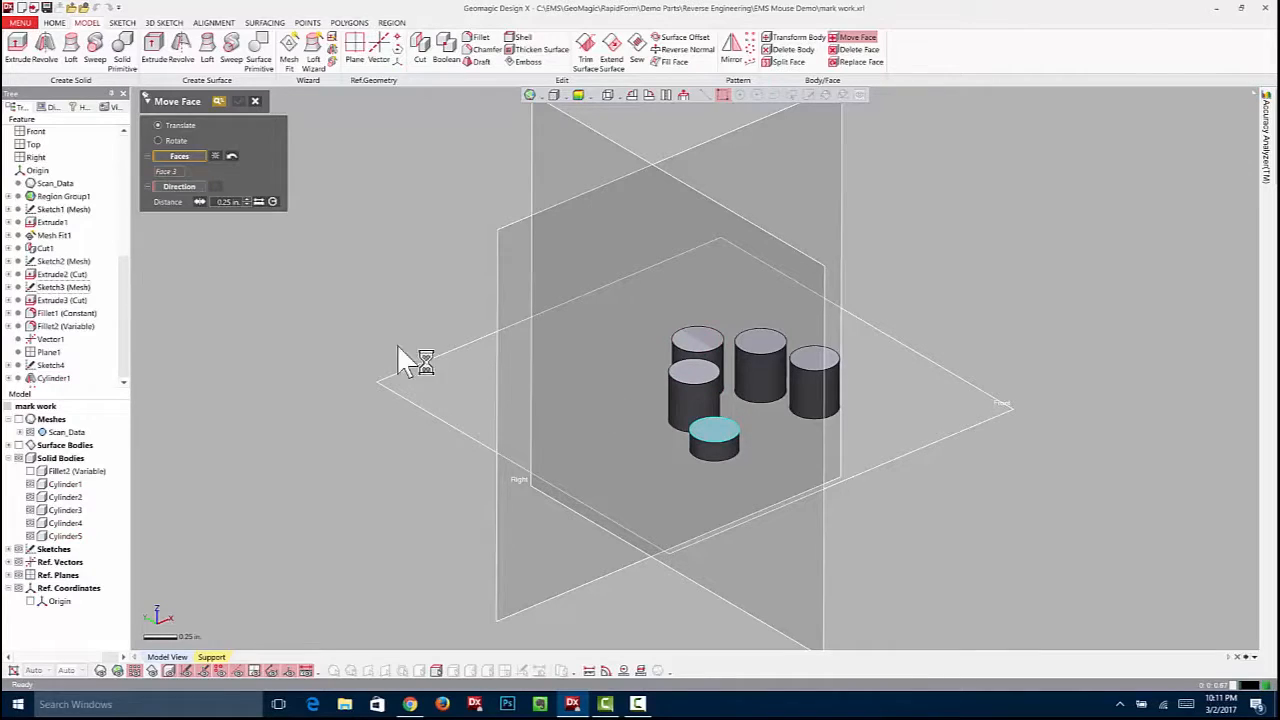
click(445, 410)
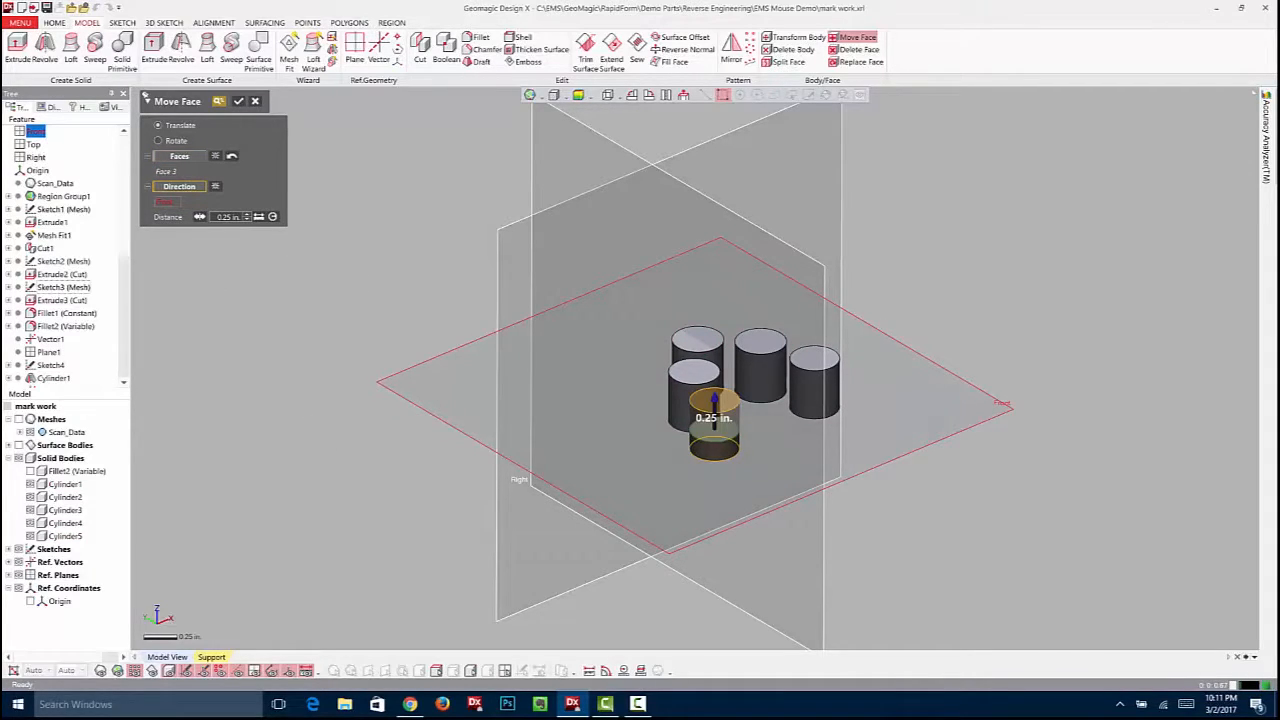
click(238, 102)
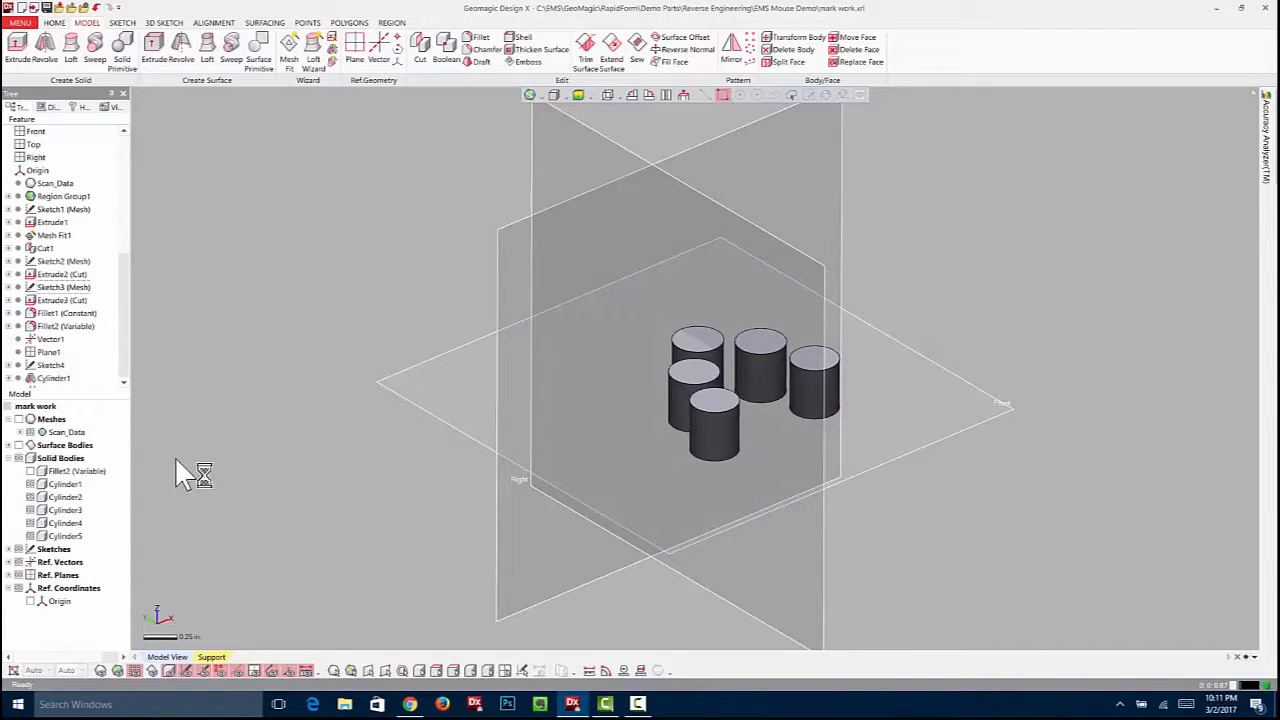
Show the main body without the reference planes and subtract all five cylinders from it with a Boolean Cut
click(31, 472)
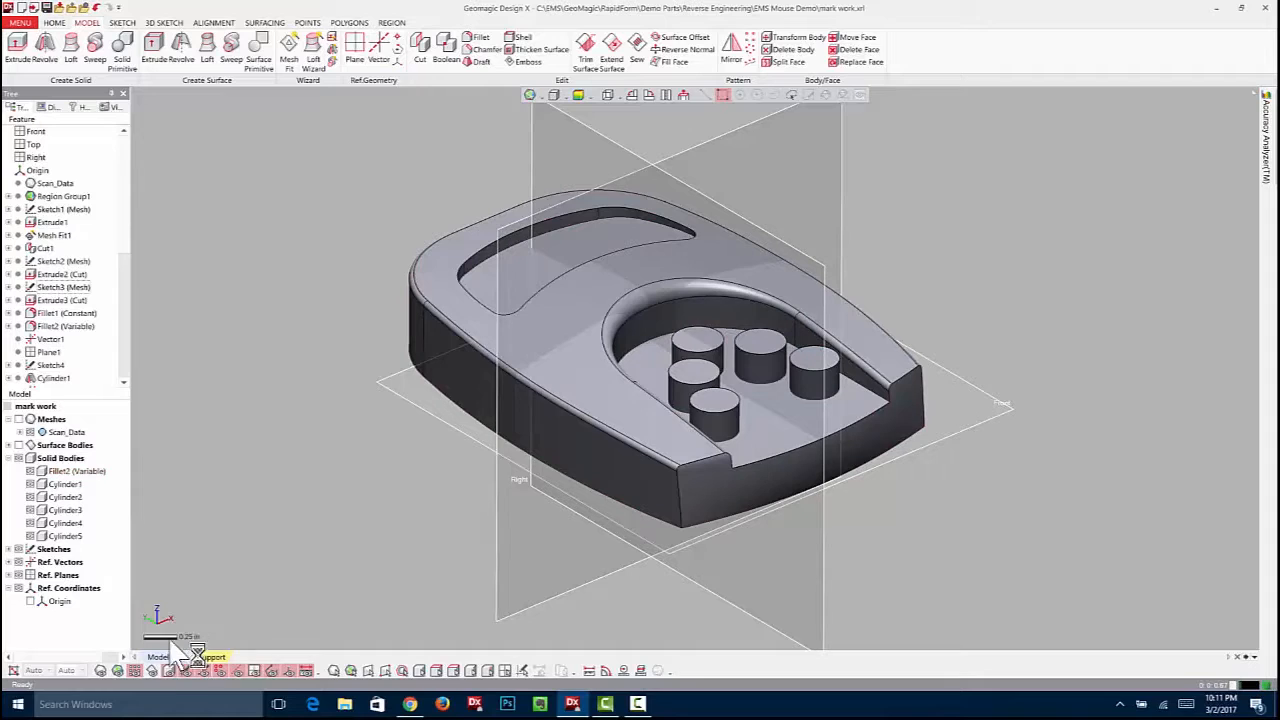
click(254, 671)
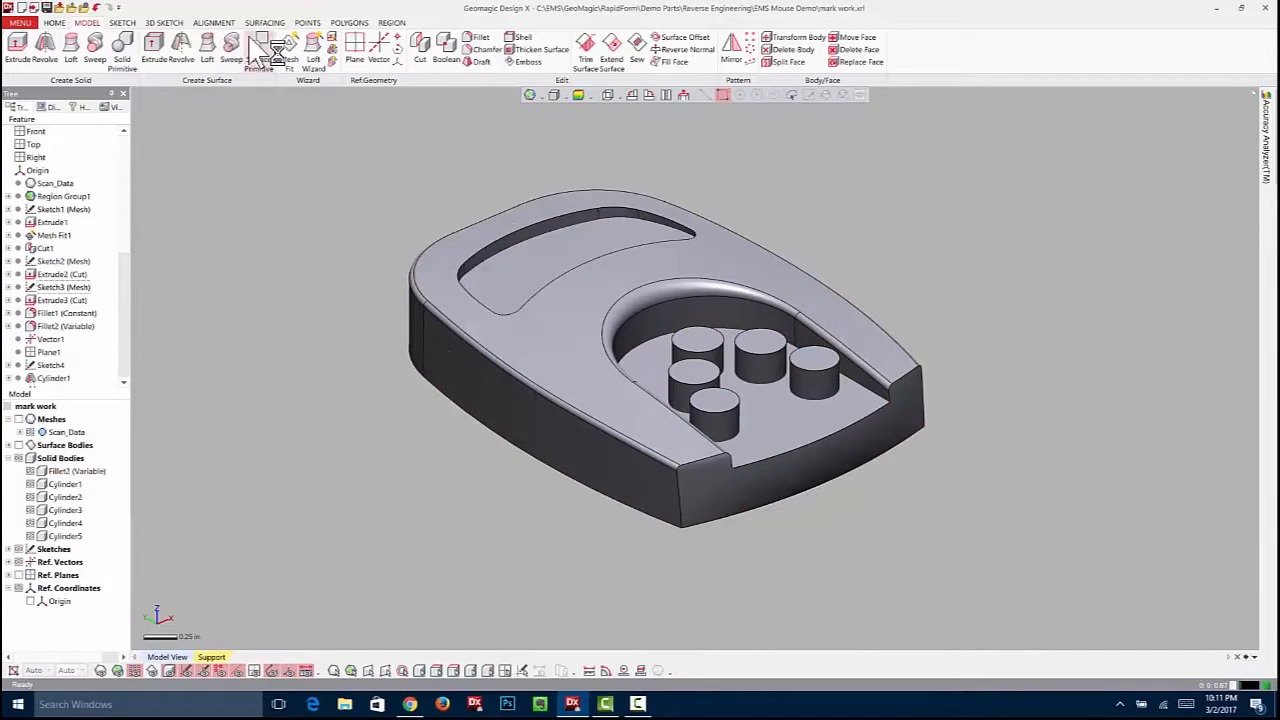
click(444, 48)
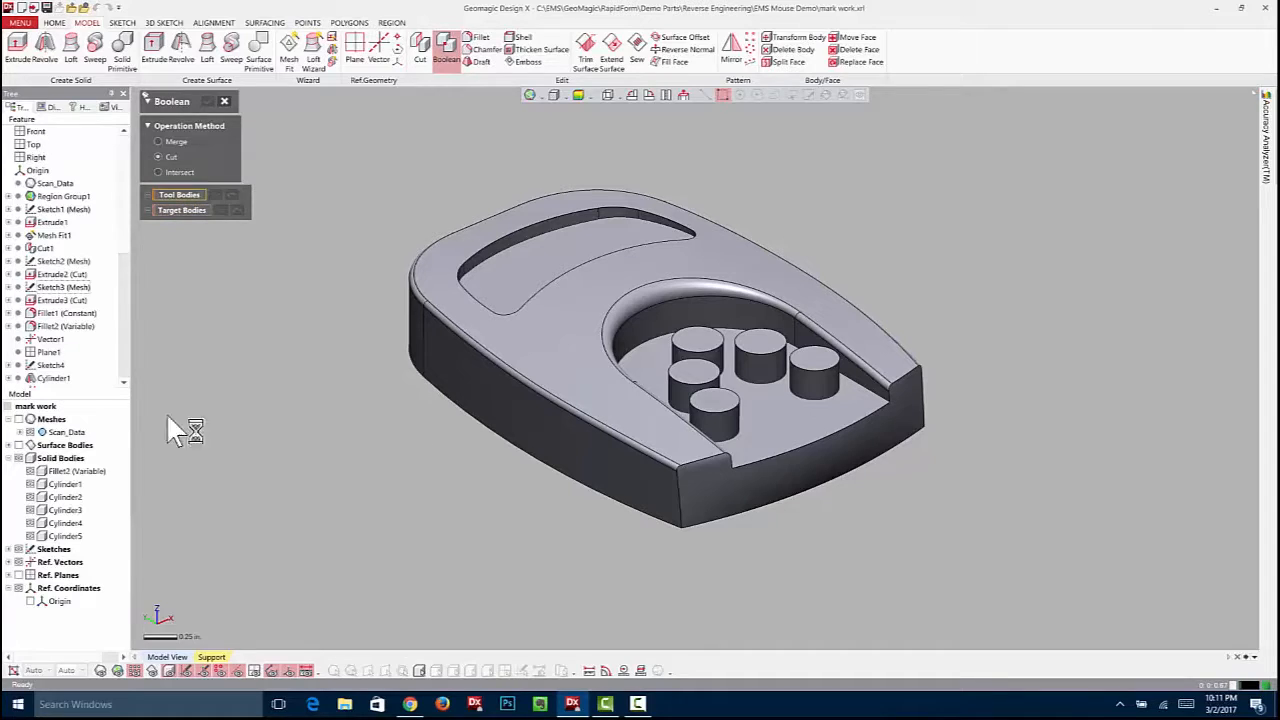
click(64, 484)
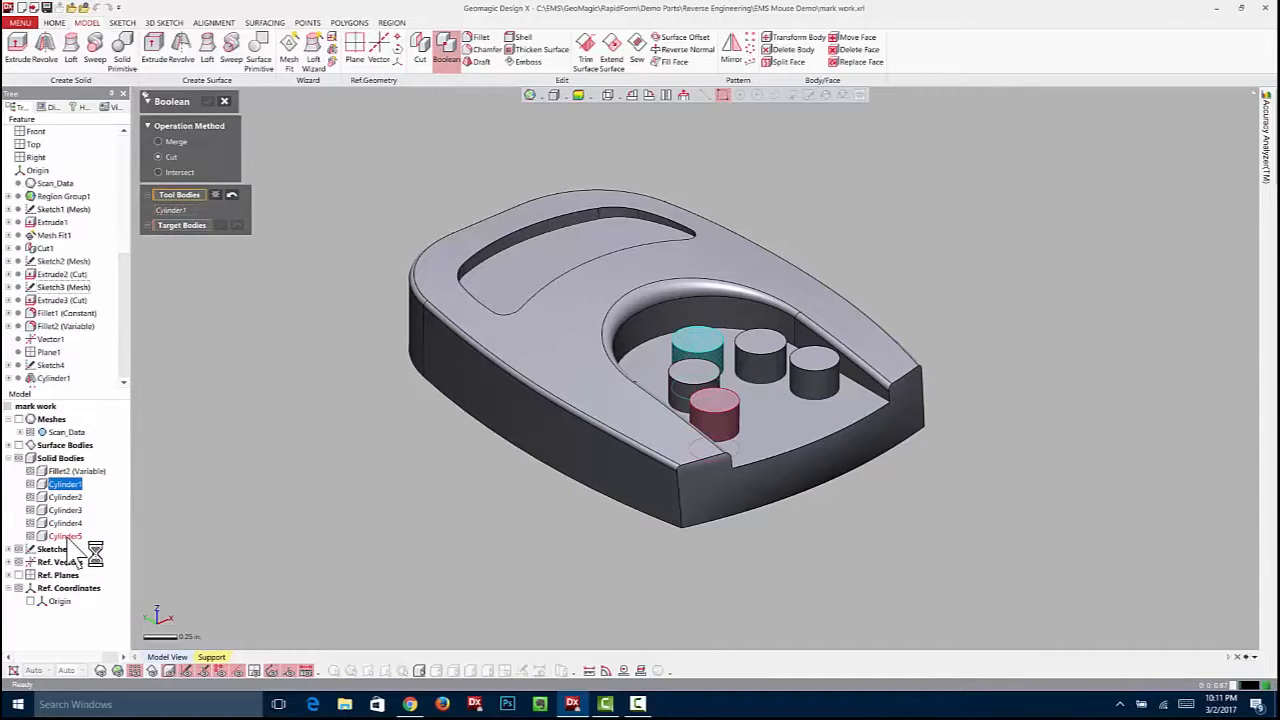
shift+click(65, 536)
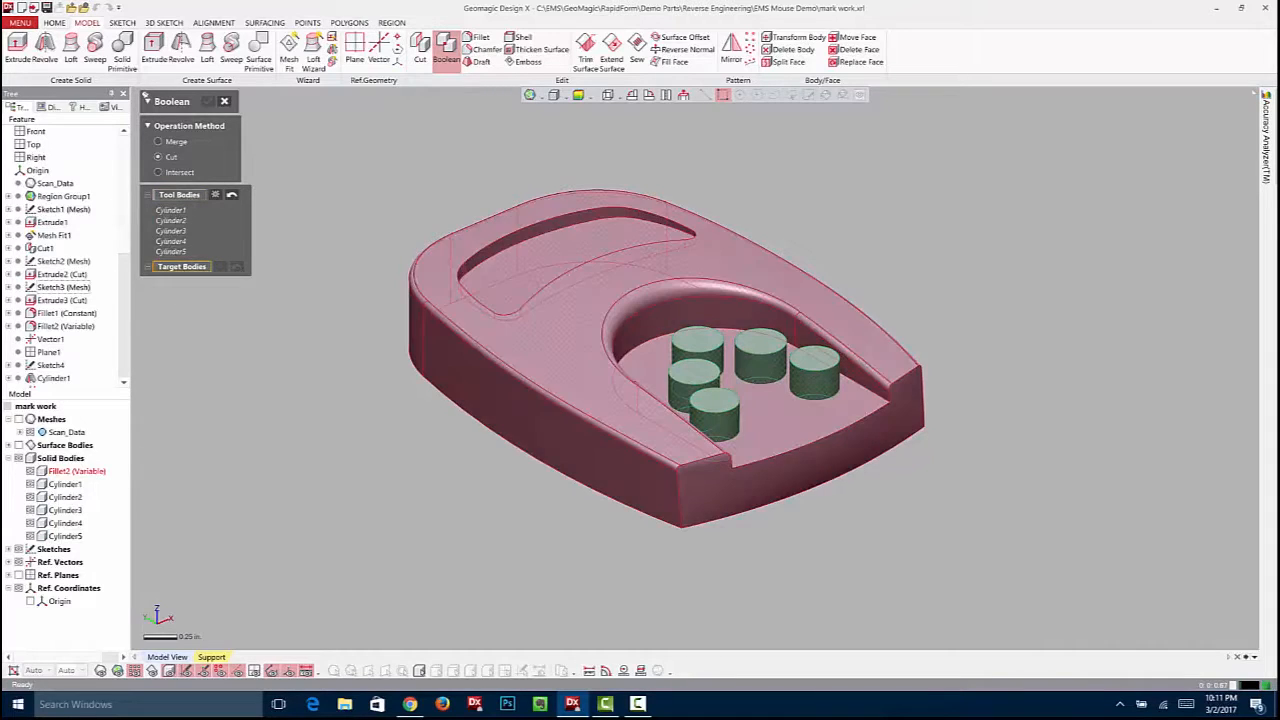
click(76, 471)
click(207, 101)
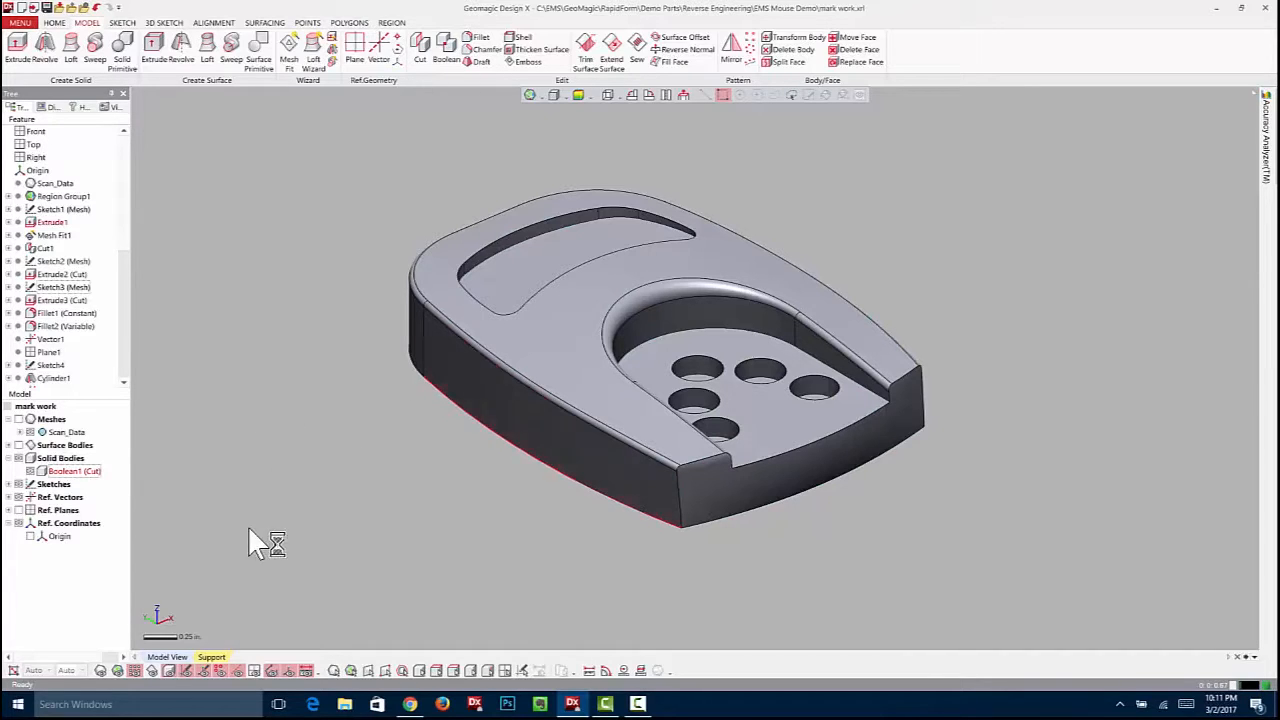
Display the scan mesh without region colors, overlaid with the cut solid body, to compare the holes
click(22, 434)
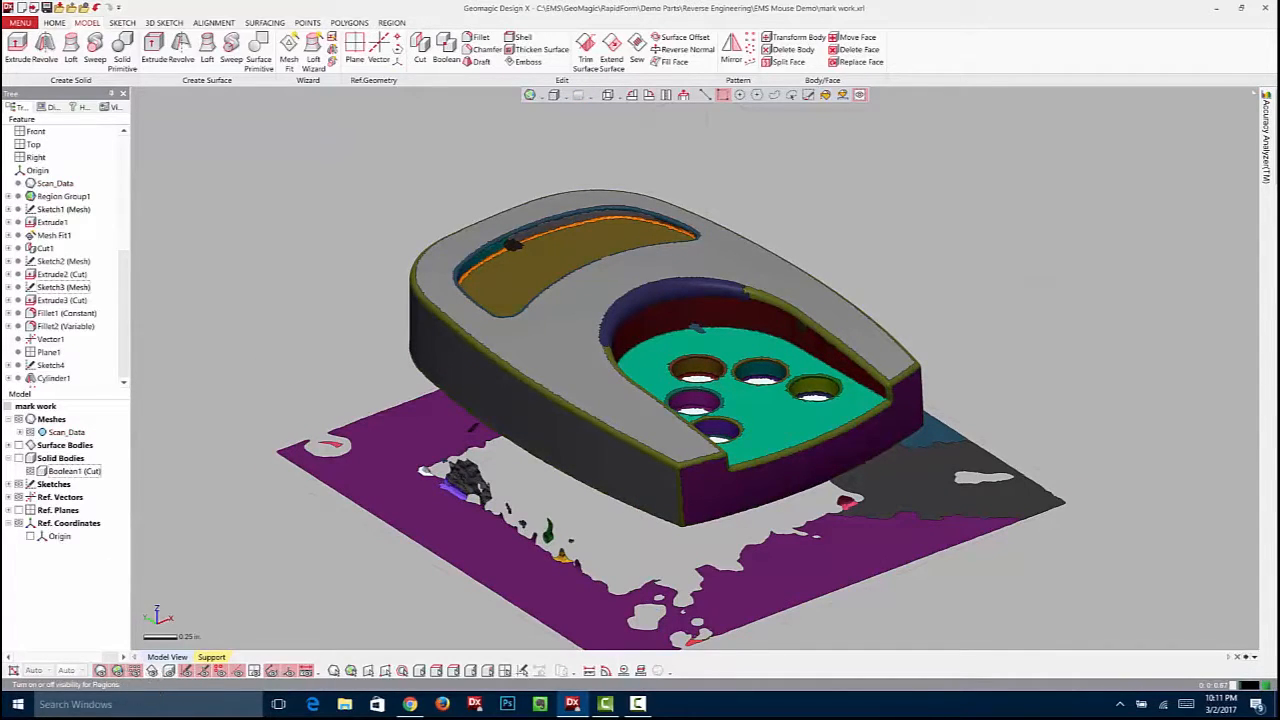
click(117, 670)
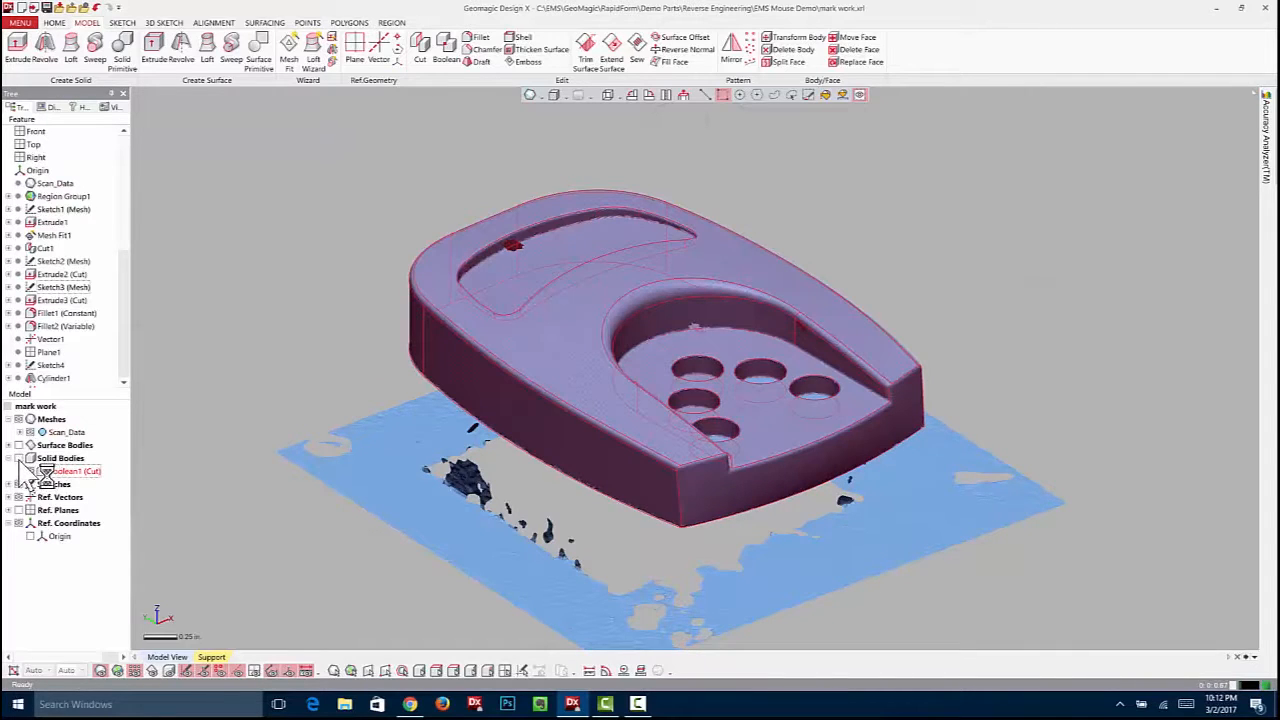
click(19, 458)
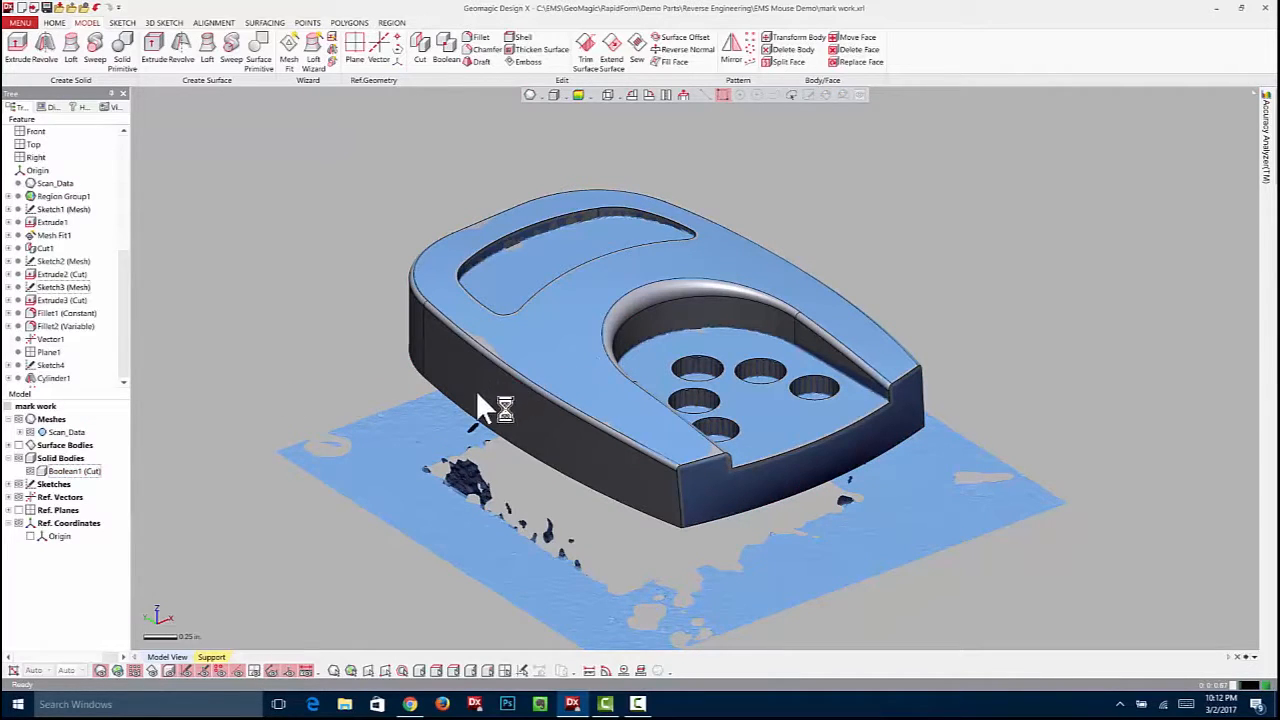
right_drag(329, 423, 741, 442)
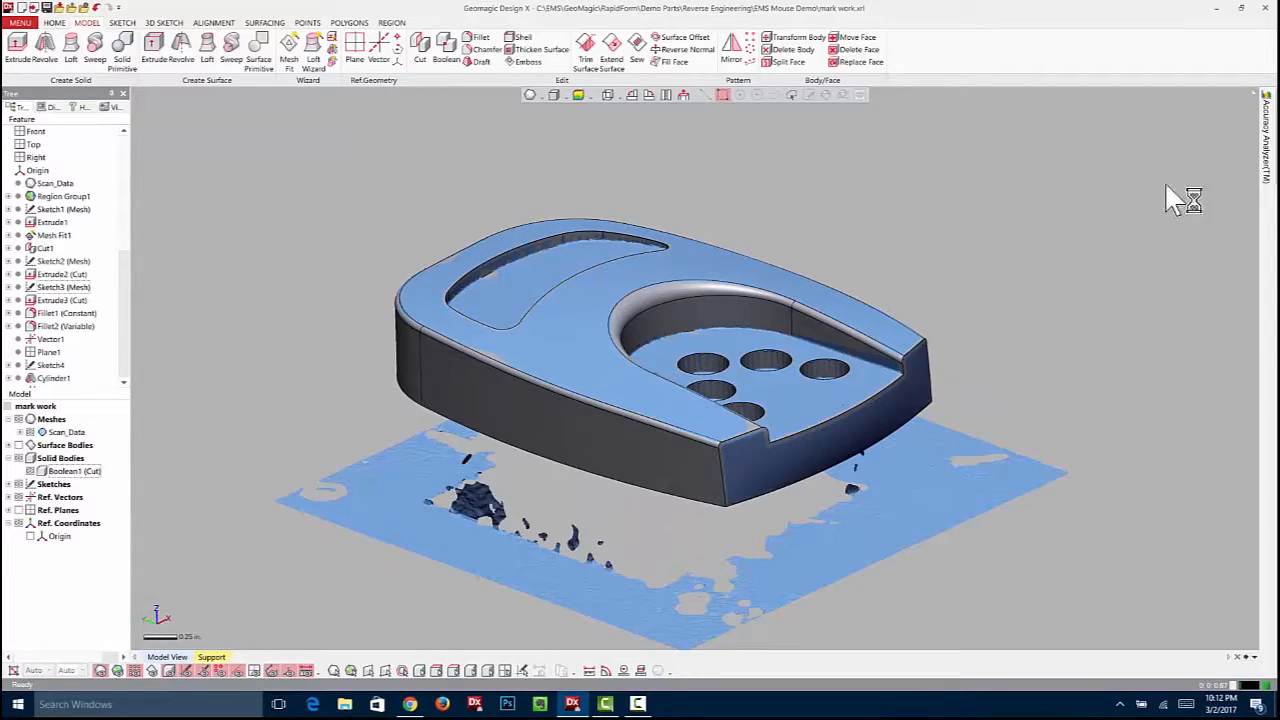
Check the Deviation for Body color map on the part with its five holes, and return the analysis type to None
mouse_move(1265, 140)
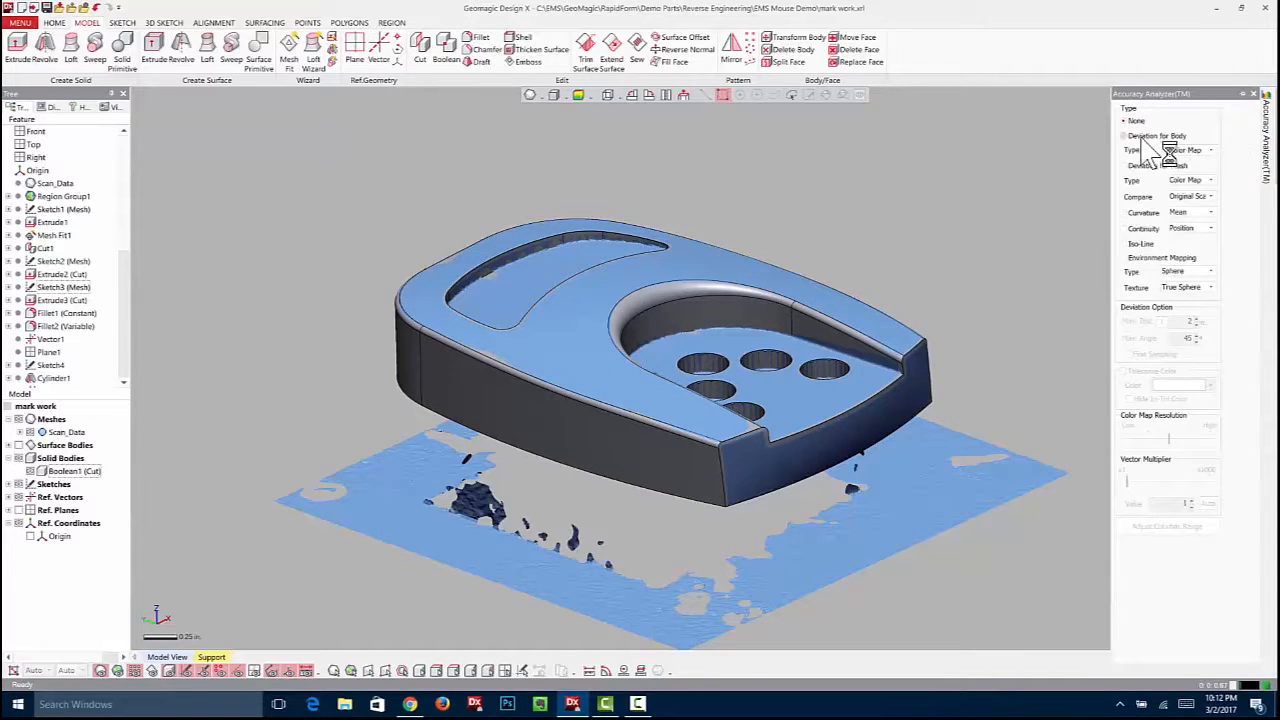
click(1150, 135)
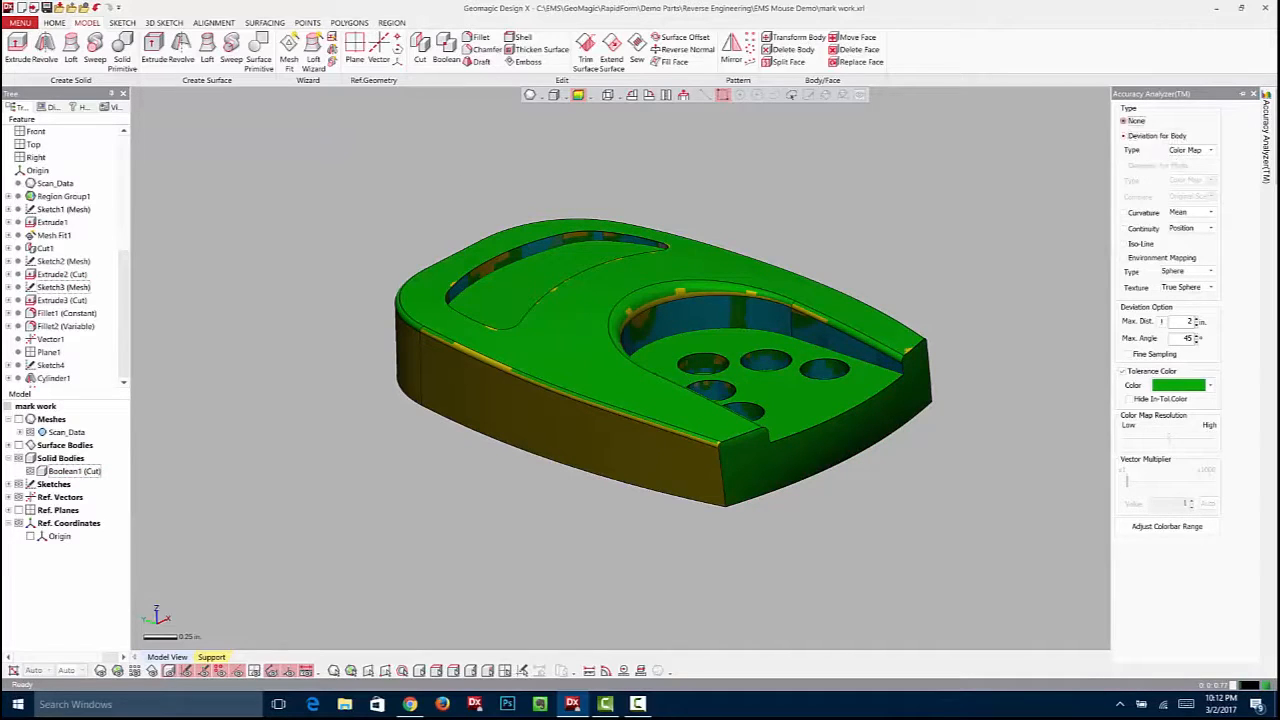
click(1124, 120)
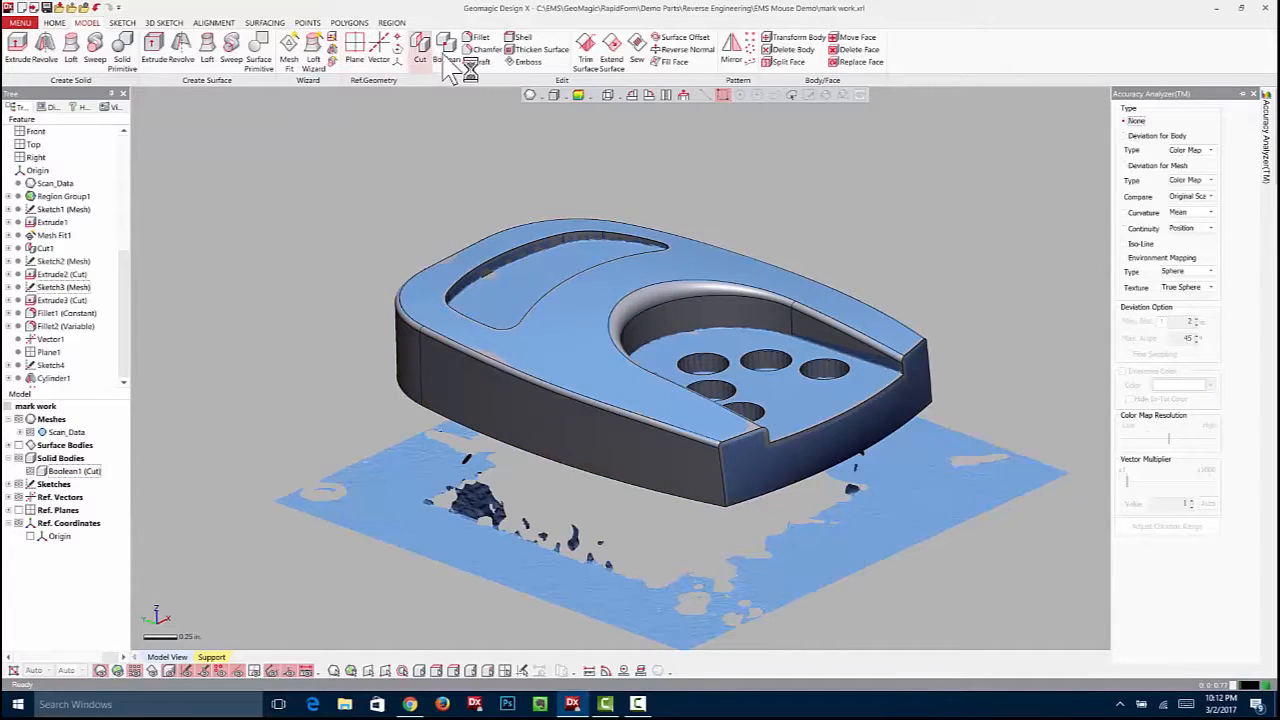
Fillet the edges around the front face with a constant radius of 0.0412 in., estimated from the scan mesh
click(475, 37)
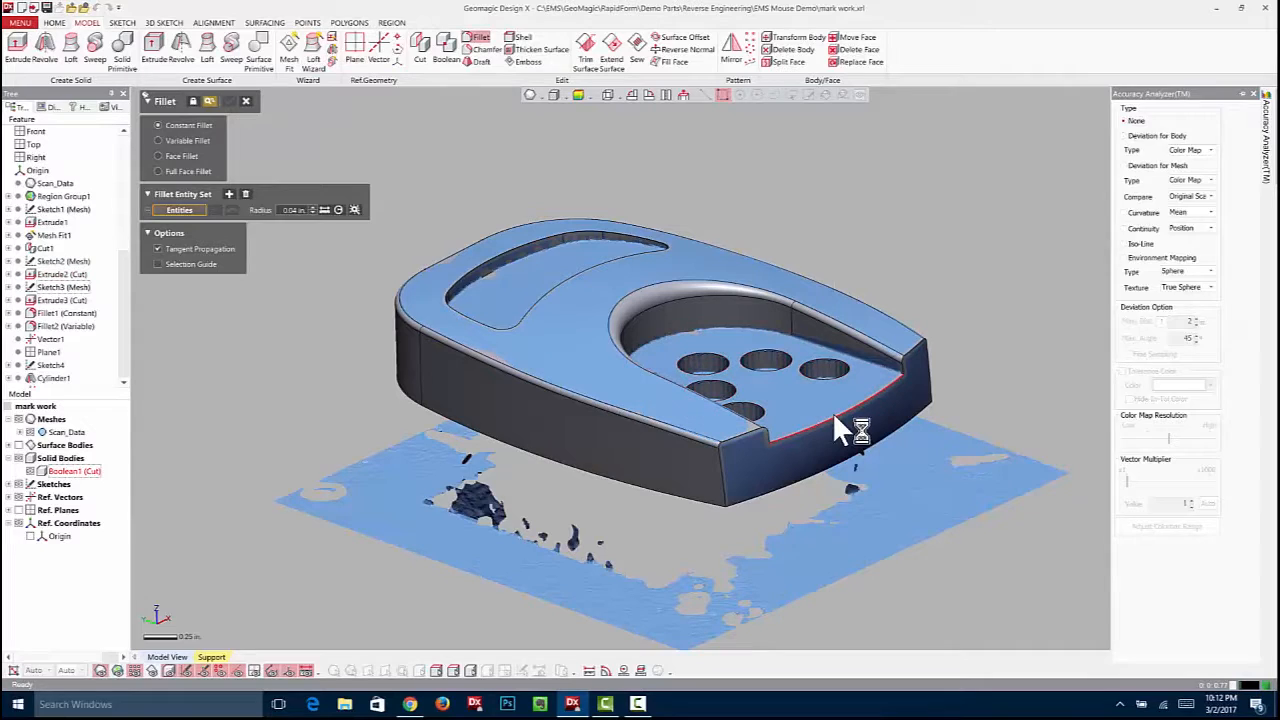
click(835, 416)
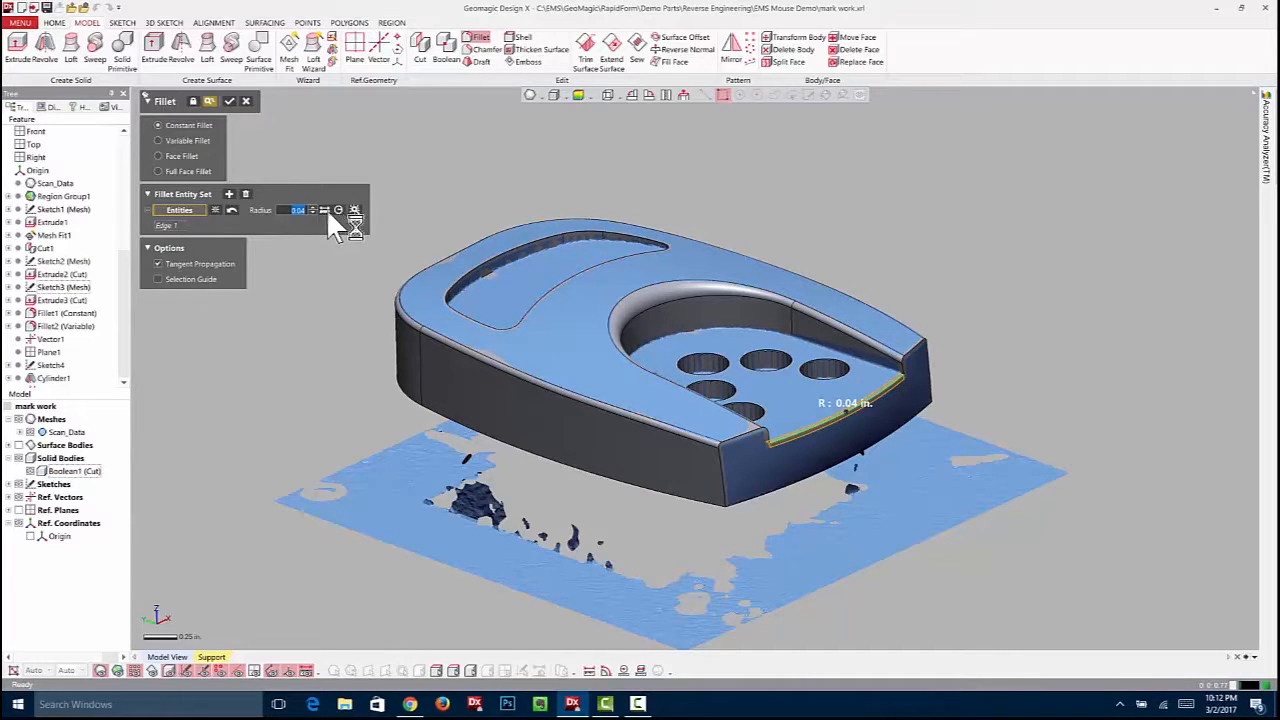
click(354, 208)
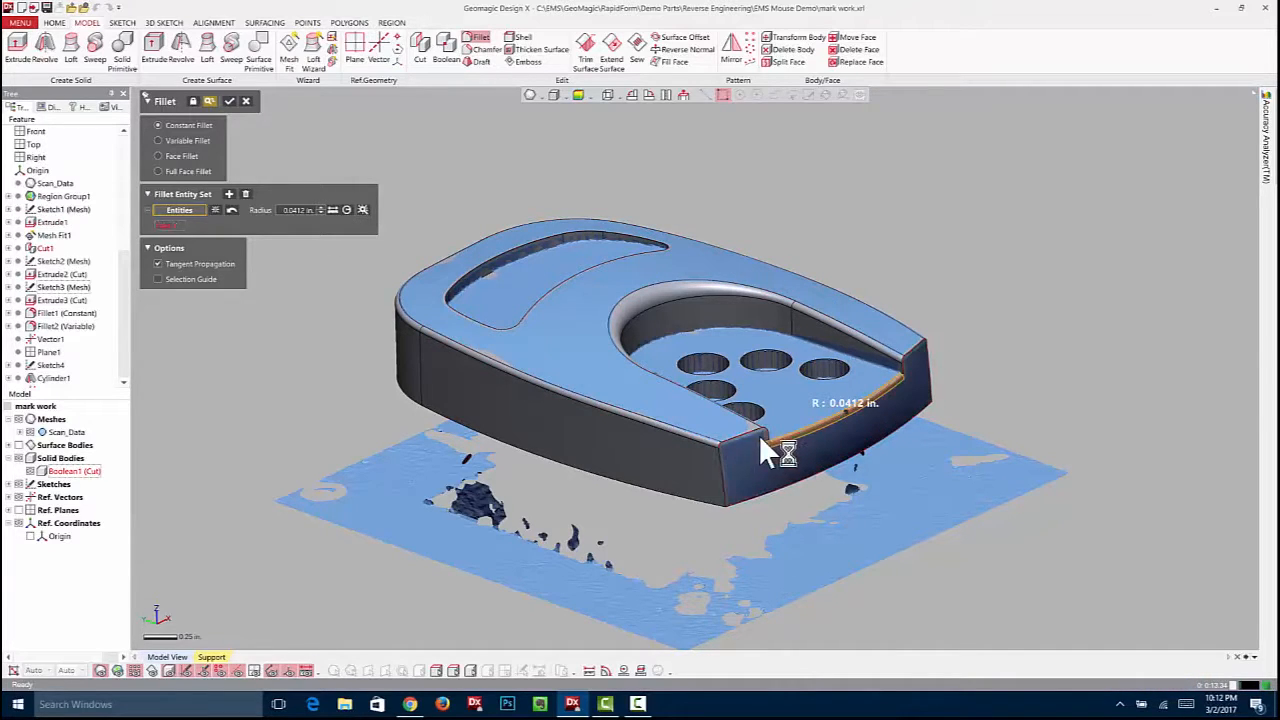
click(718, 478)
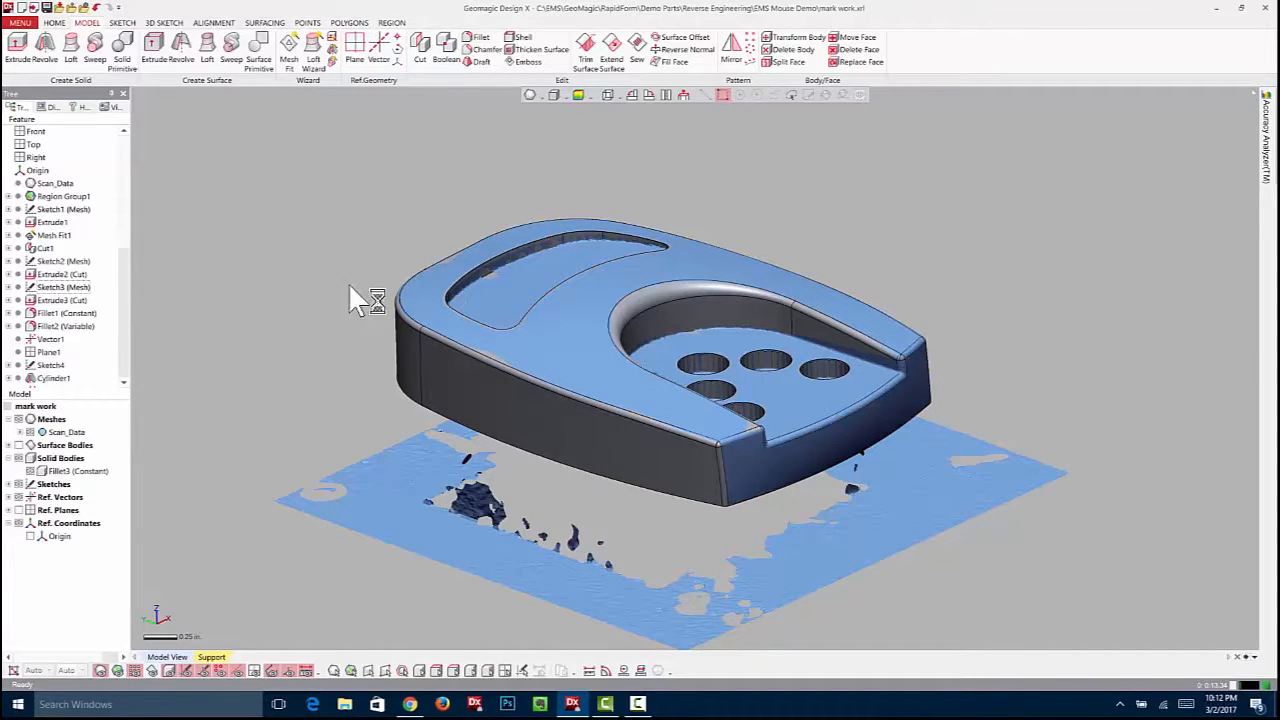
Check the Deviation for Body color map on the filleted part, reset the analysis, and hide the solid to leave only the scan mesh
click(1265, 150)
click(1155, 136)
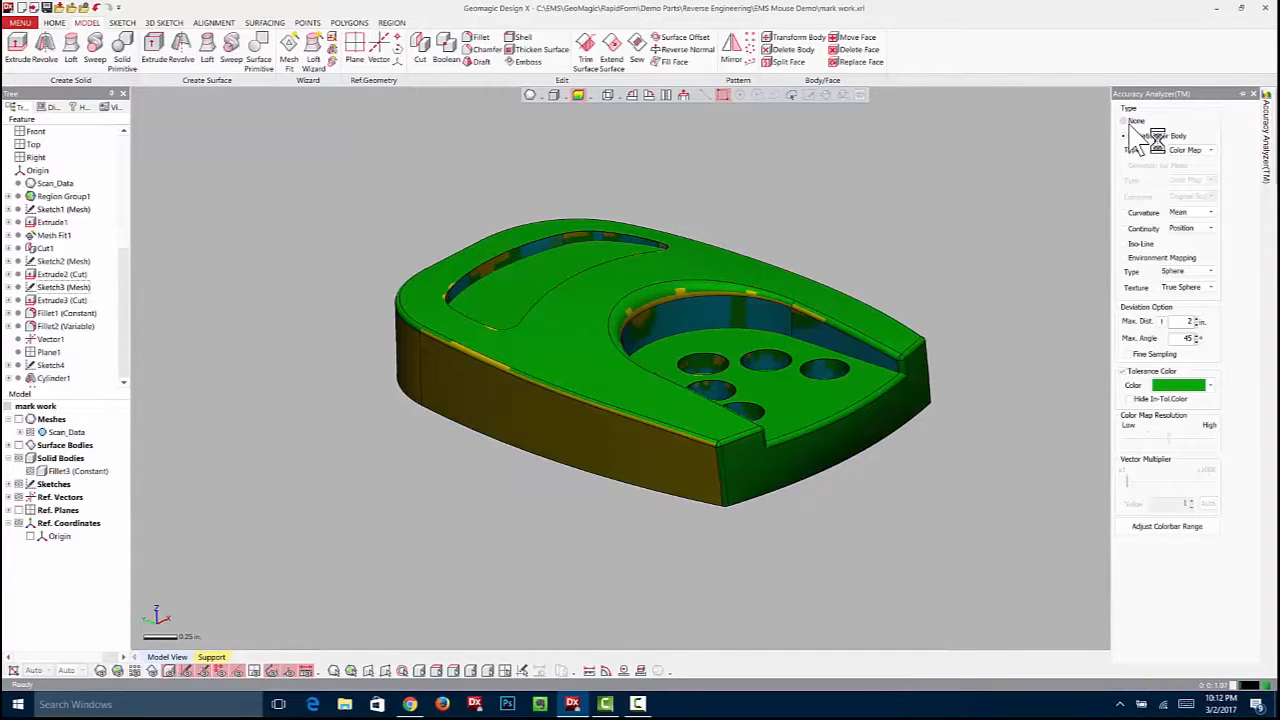
click(18, 458)
right_drag(222, 321, 230, 311)
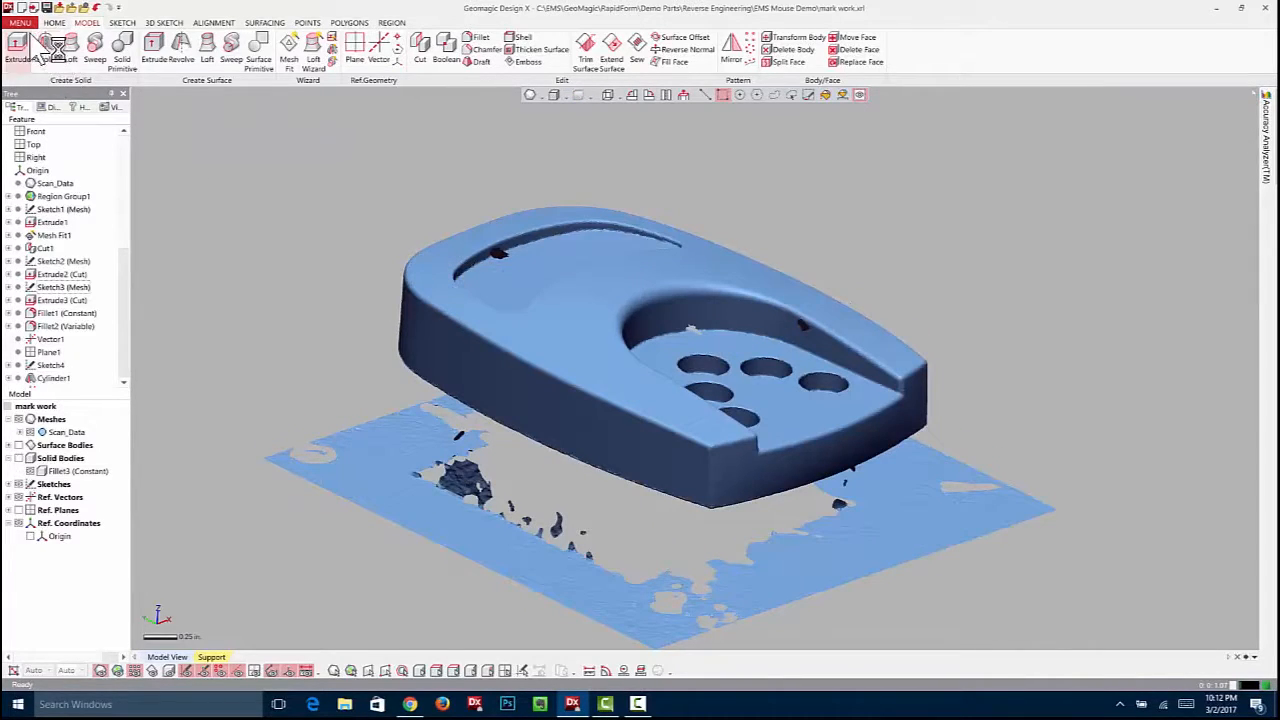
Review the export file formats offered for the Scan_Data mesh and close the export without saving
click(20, 22)
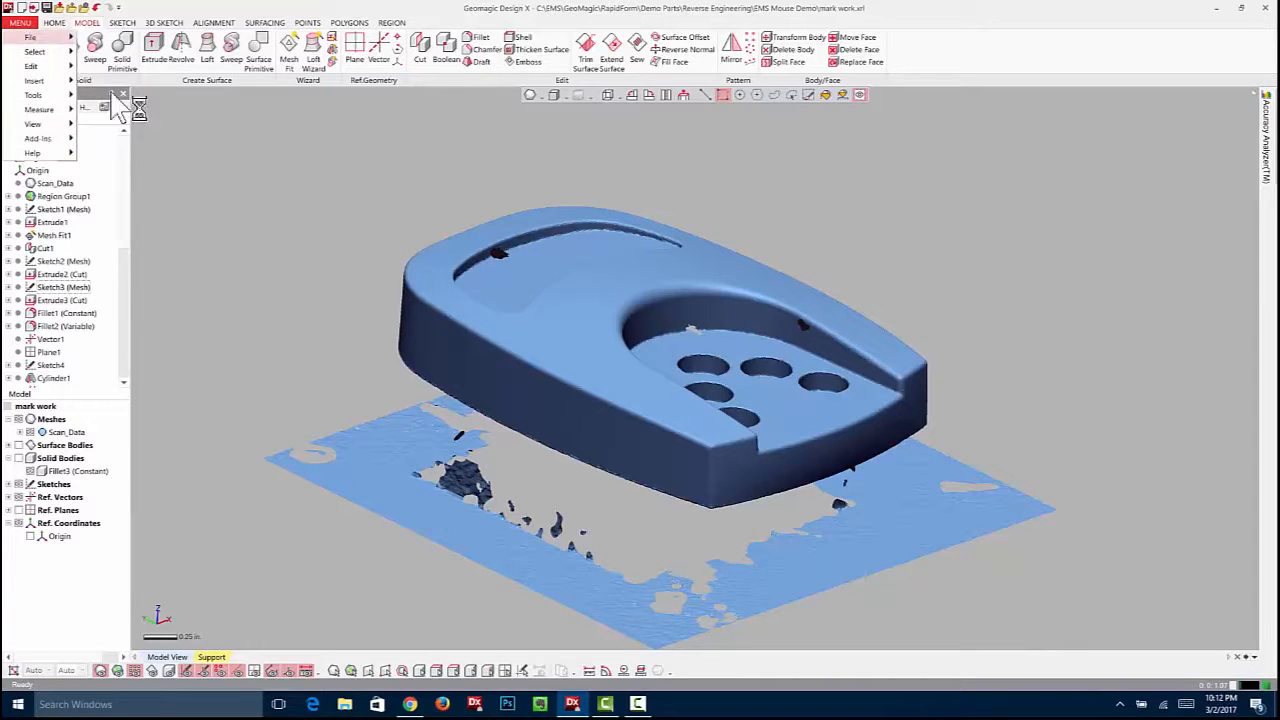
click(100, 133)
click(412, 290)
click(220, 101)
click(660, 365)
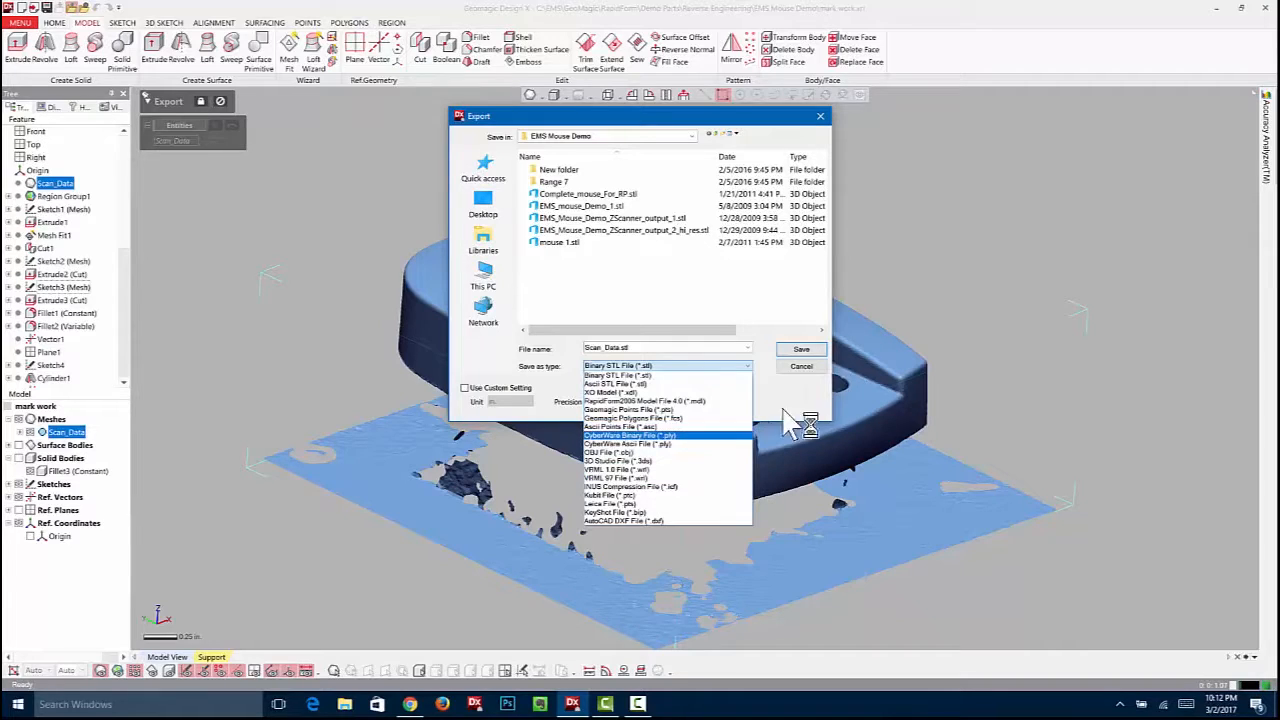
click(822, 381)
click(808, 369)
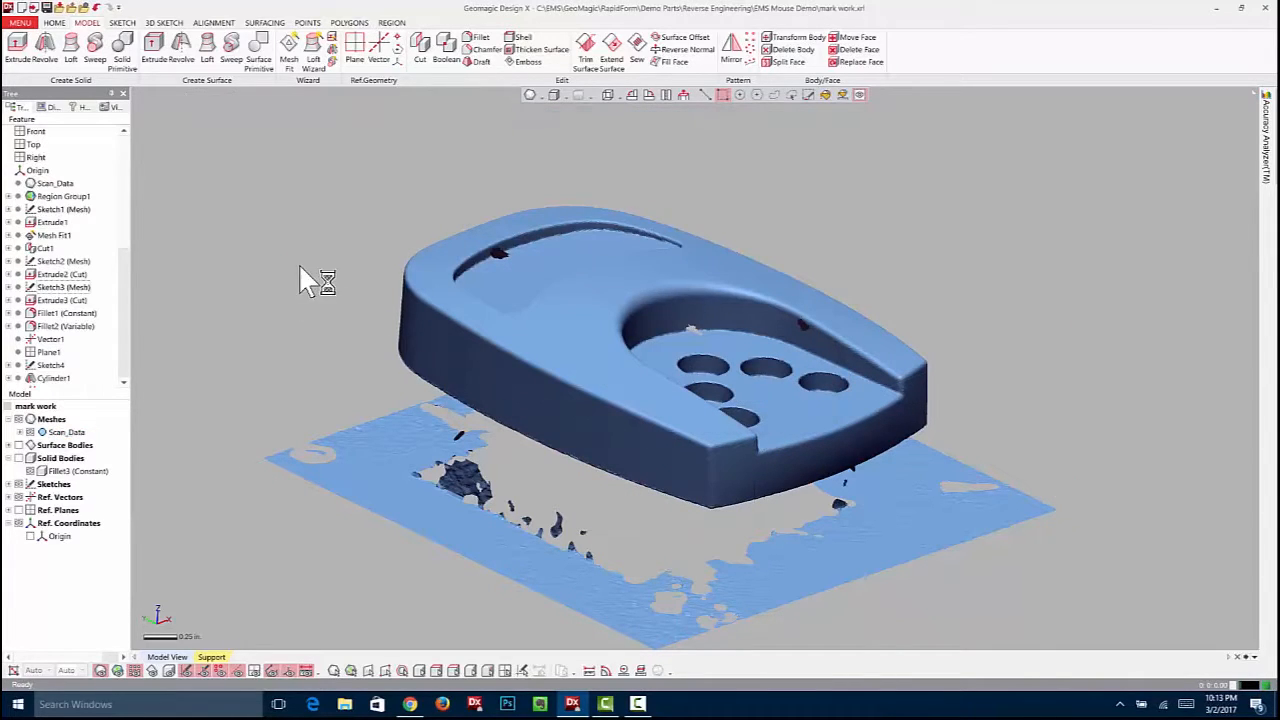
Display the solid body instead of the mesh and review the CAD file formats offered for exporting it
click(18, 419)
click(18, 458)
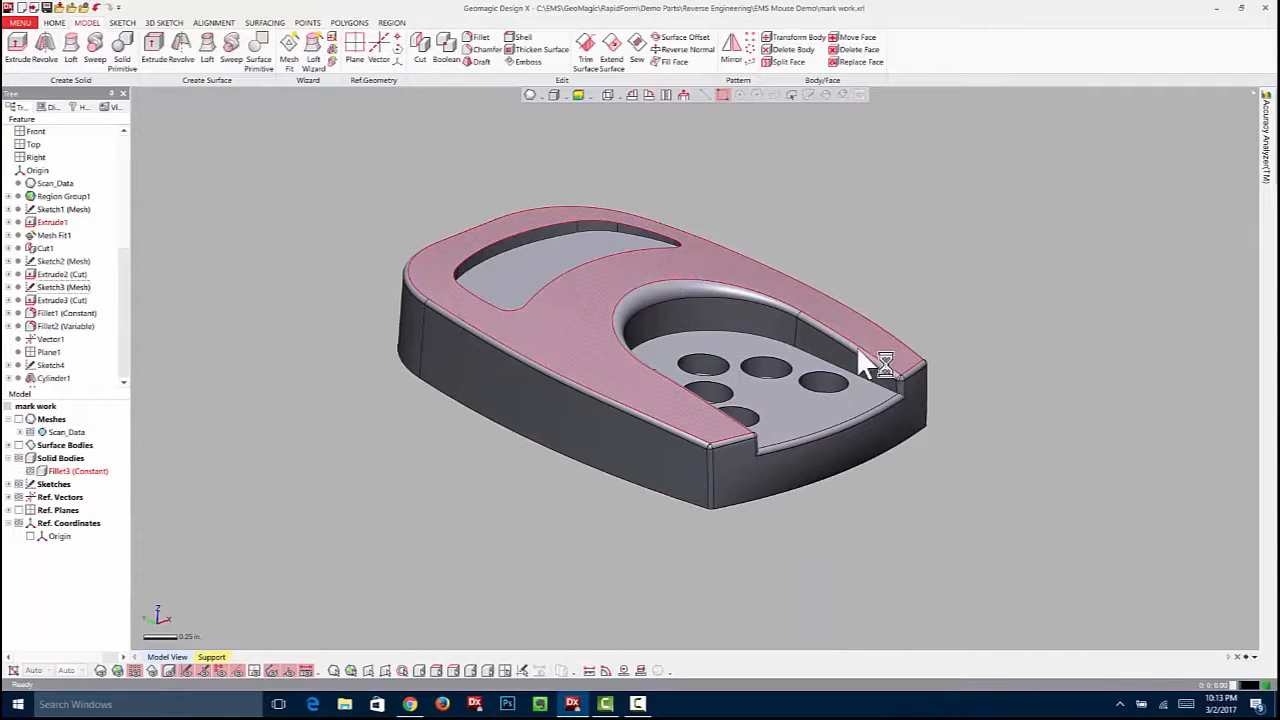
click(20, 22)
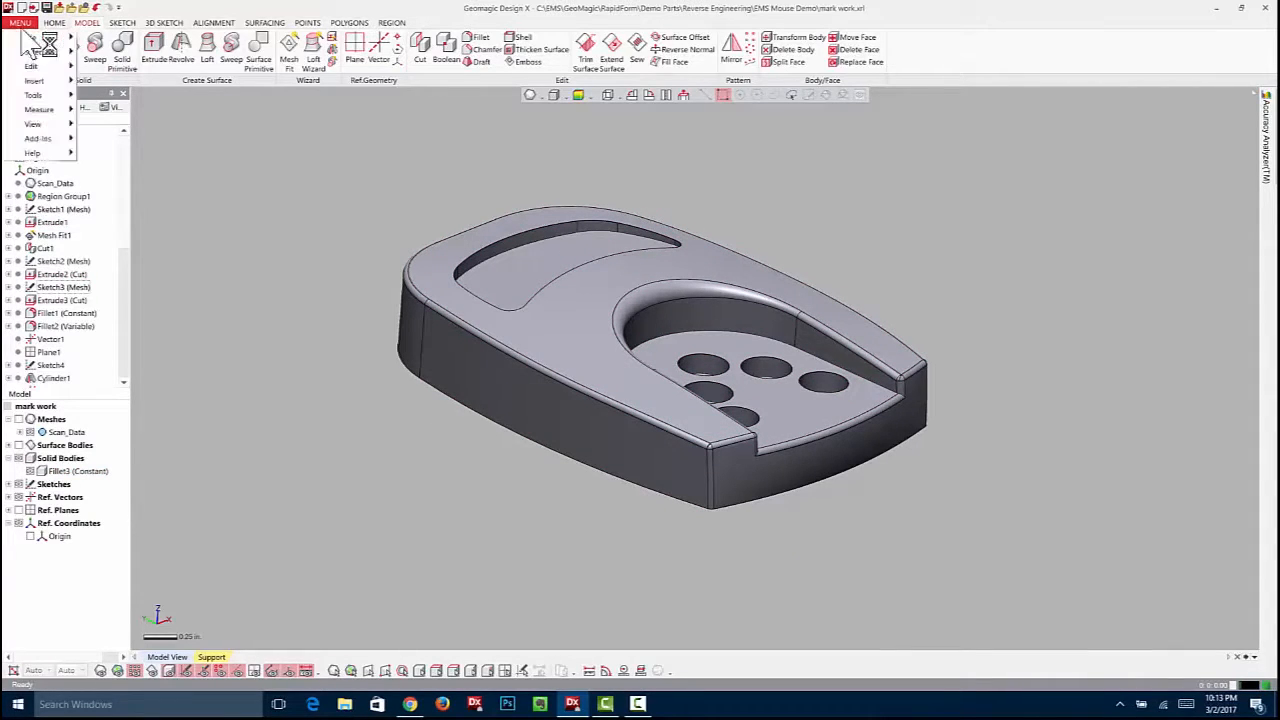
mouse_move(41, 40)
click(123, 117)
click(413, 240)
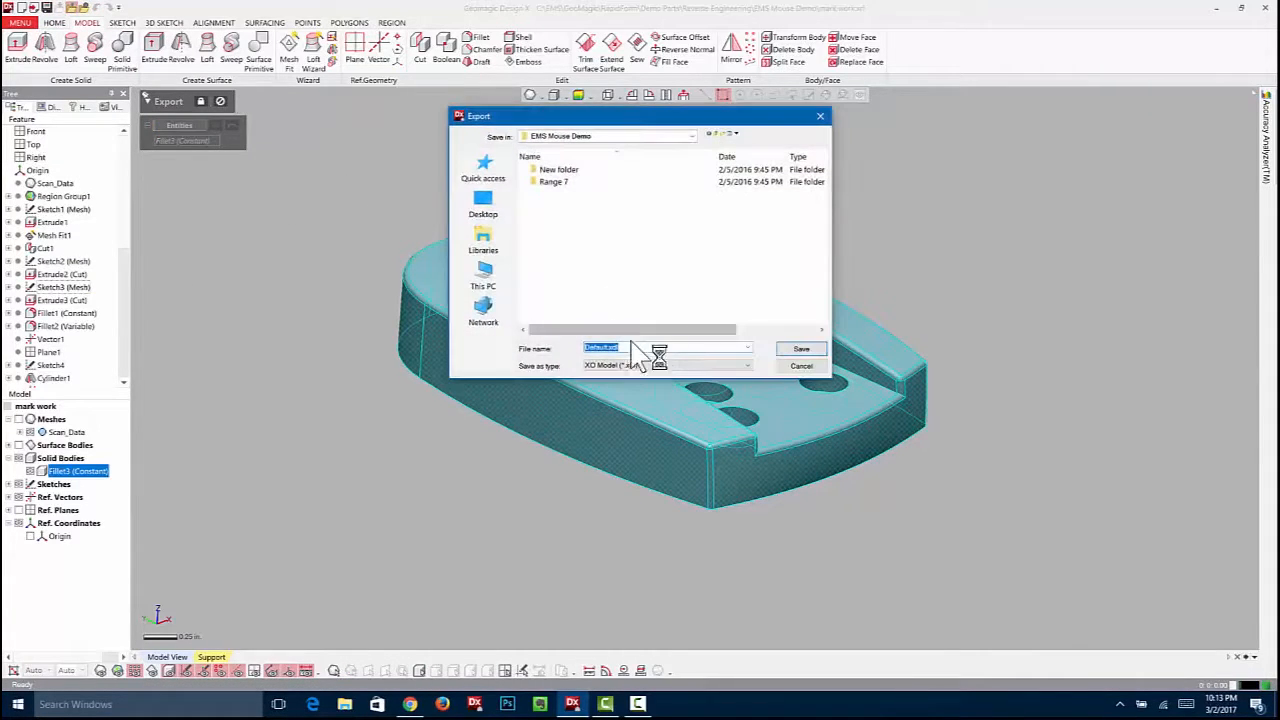
click(665, 366)
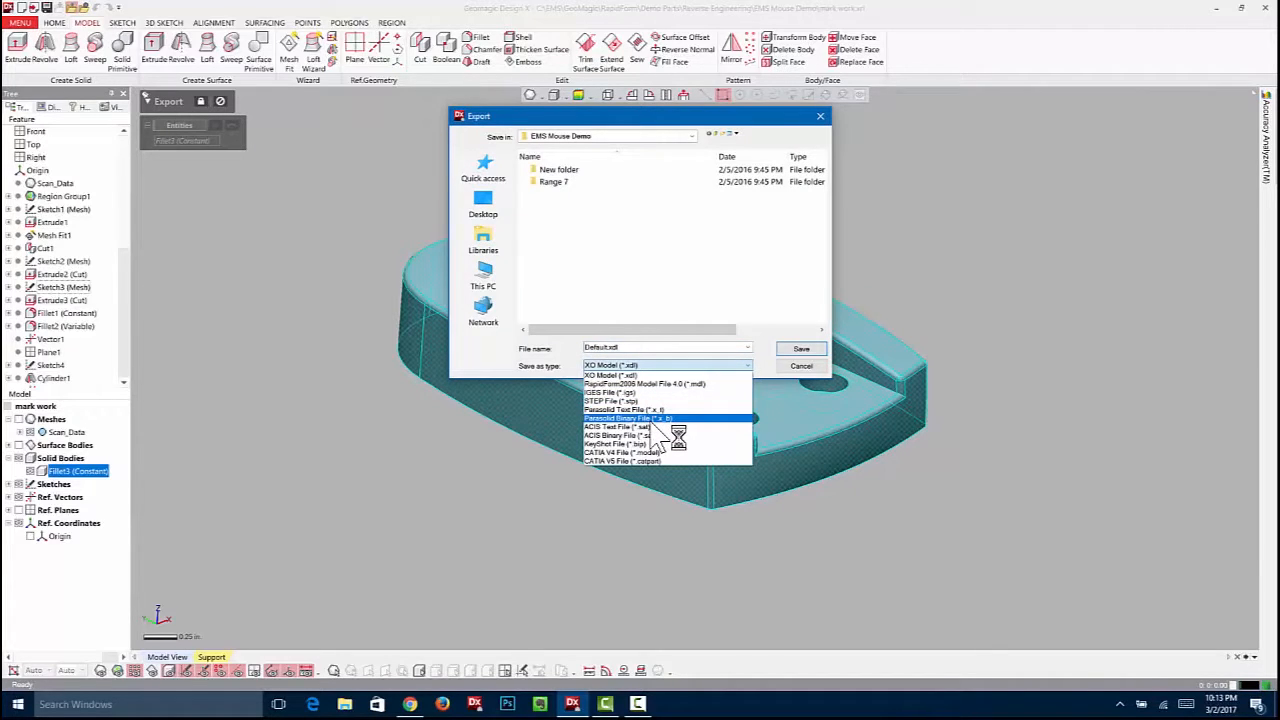
click(775, 373)
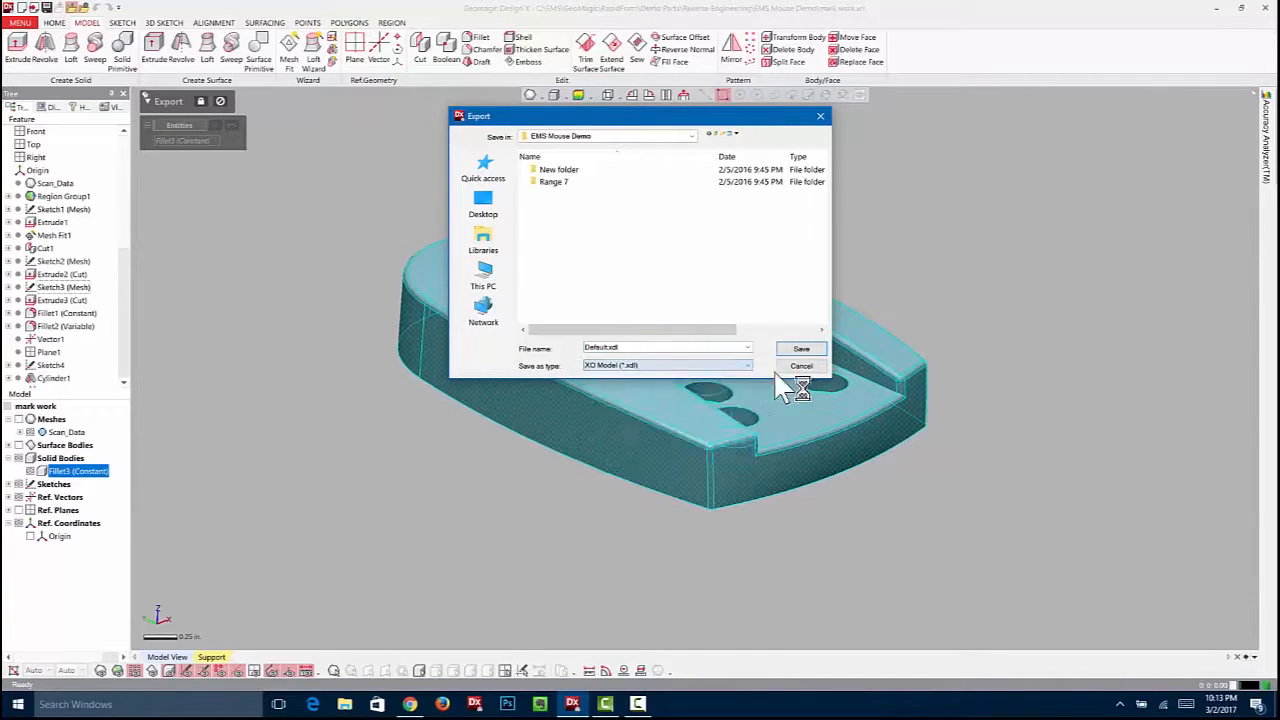
click(801, 348)
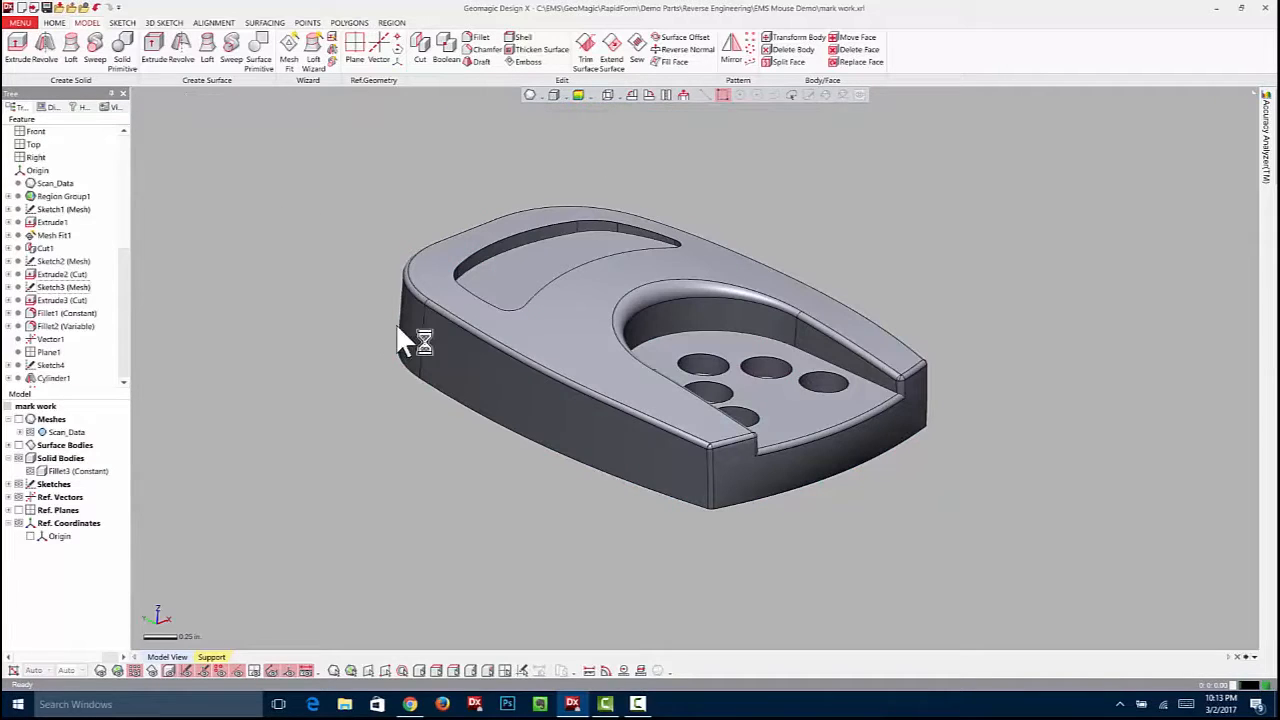
Review the CAD programs offered by LiveTransfer for transferring the solid model and its features
right_drag(668, 322, 651, 343)
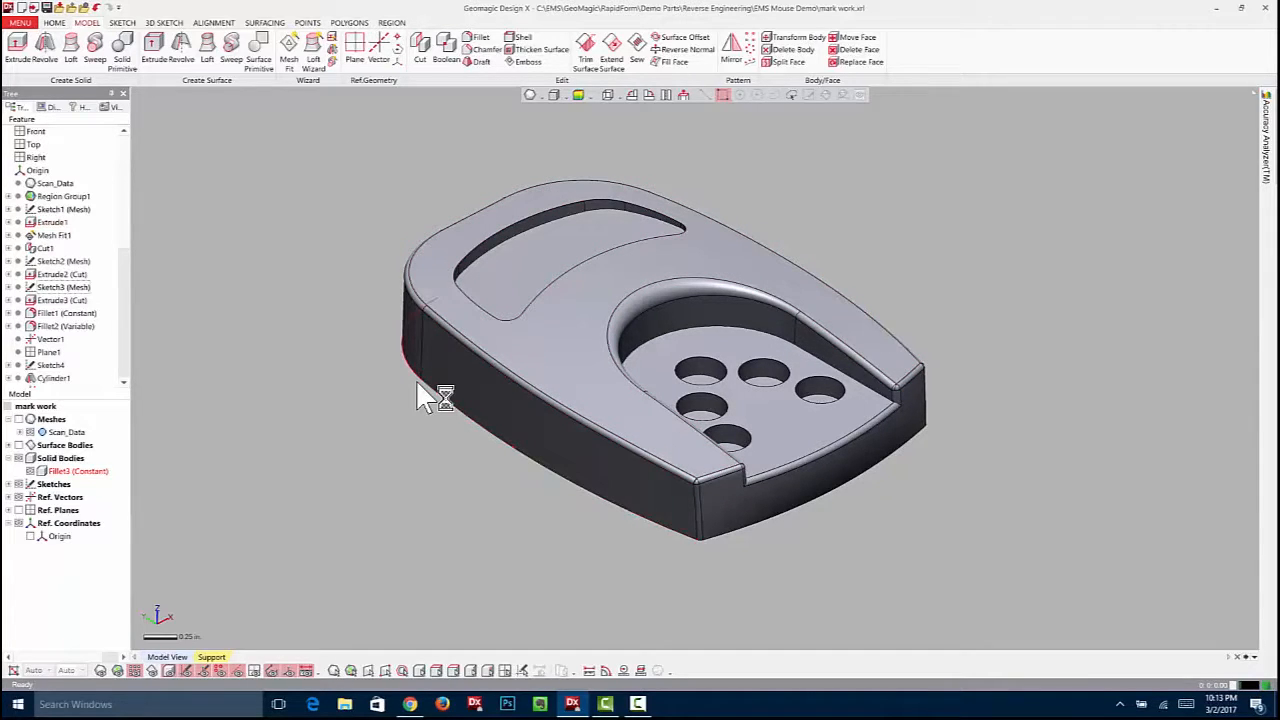
click(528, 345)
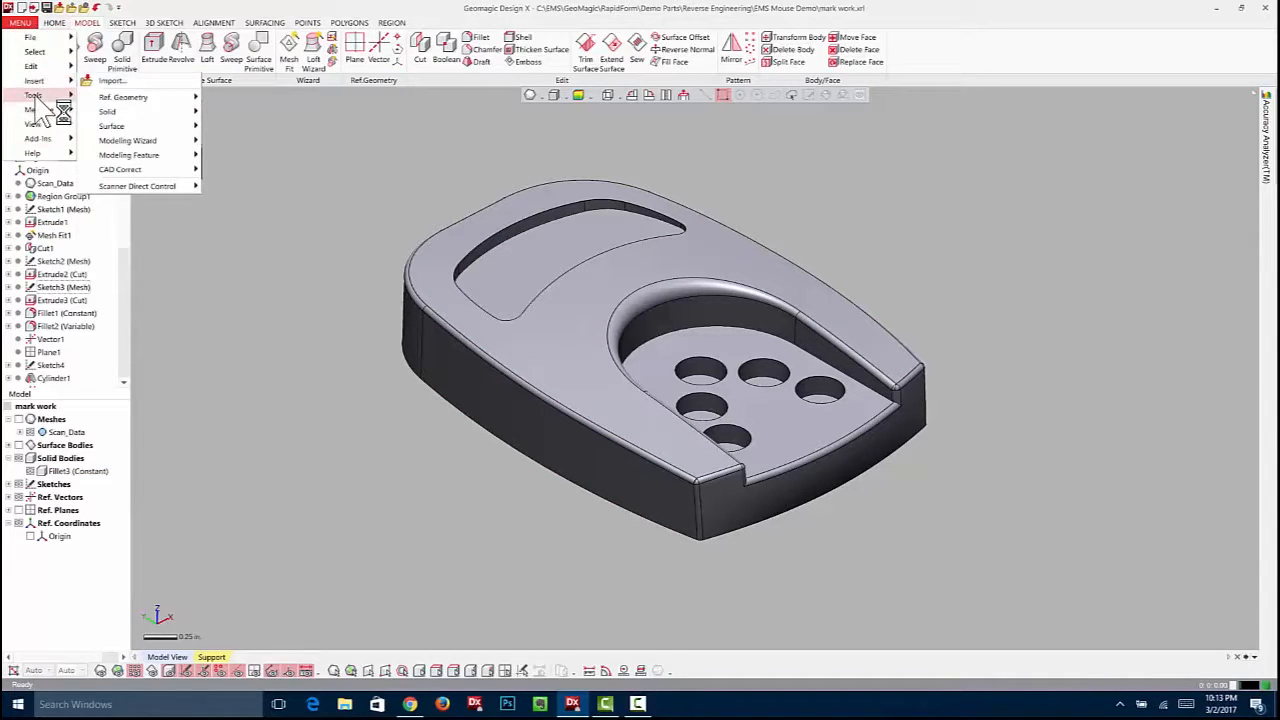
mouse_move(38, 96)
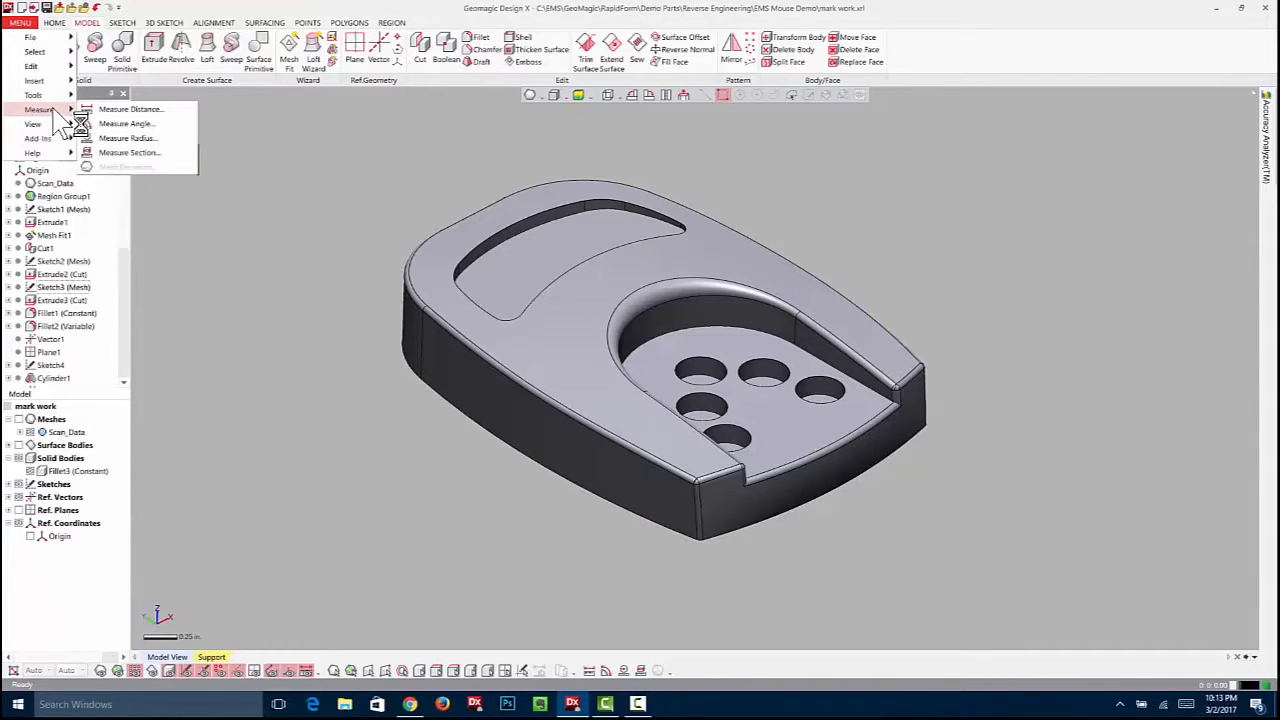
mouse_move(40, 37)
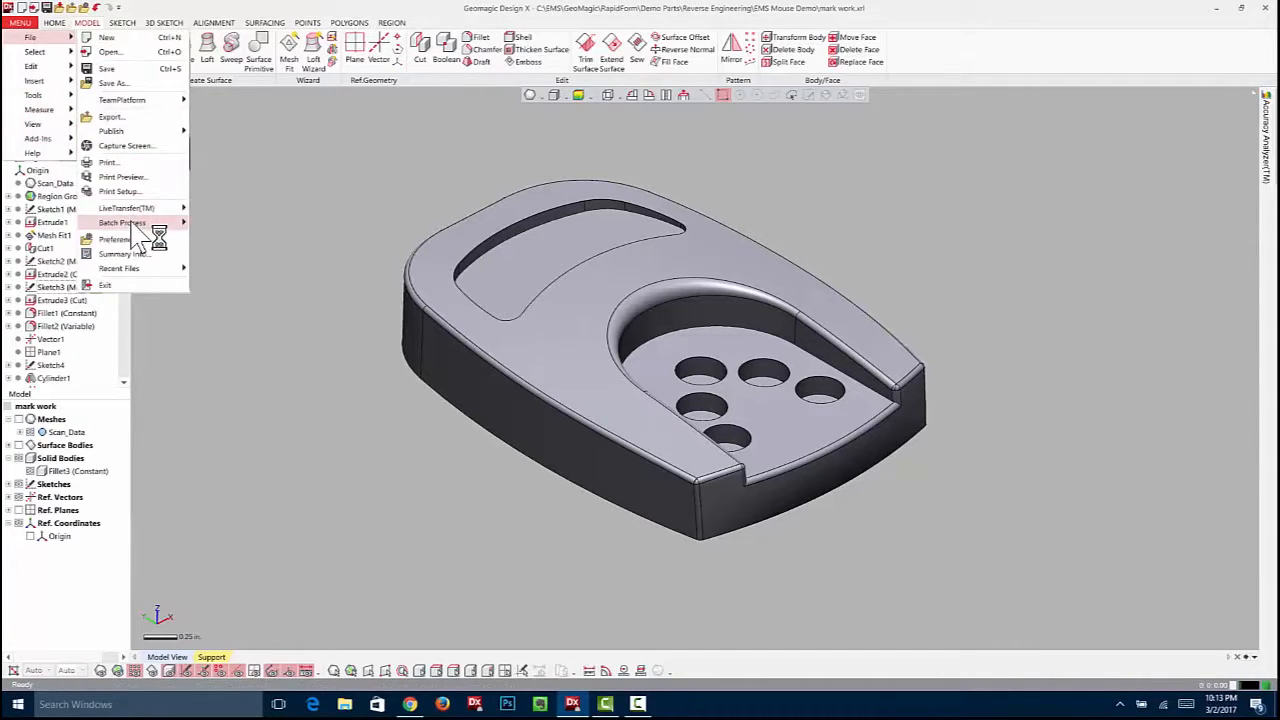
mouse_move(140, 208)
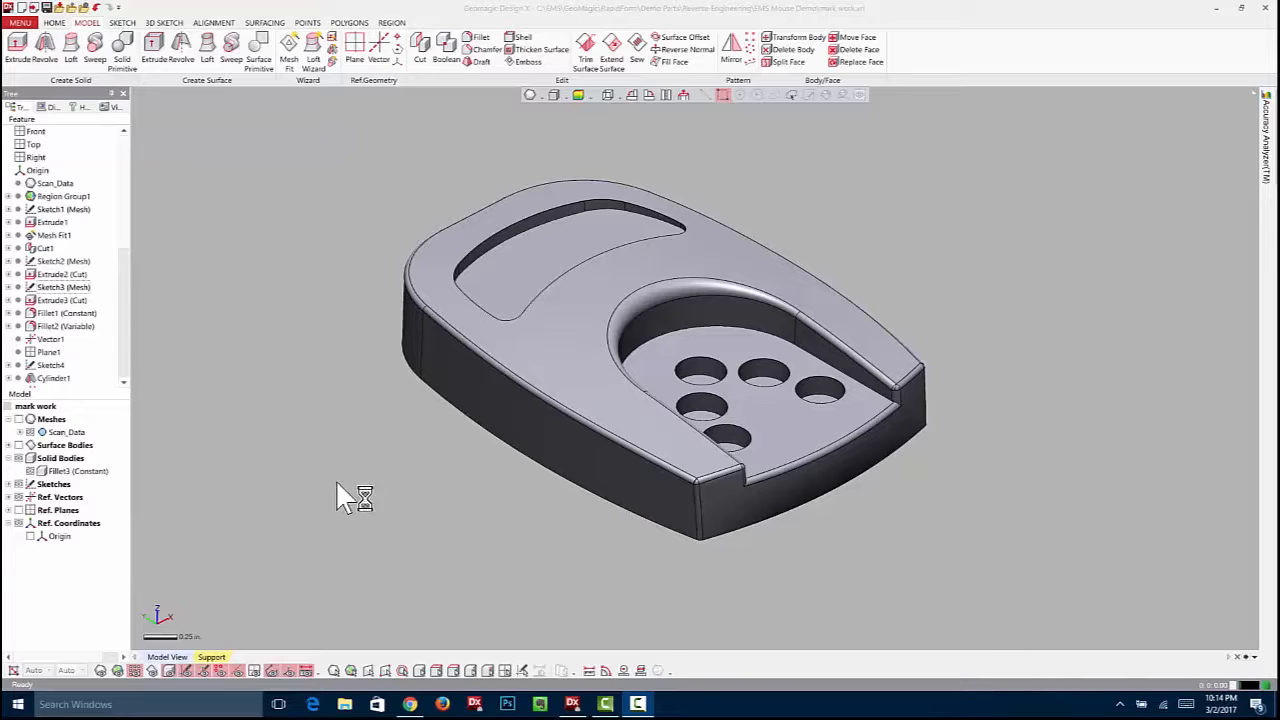
click(20, 22)
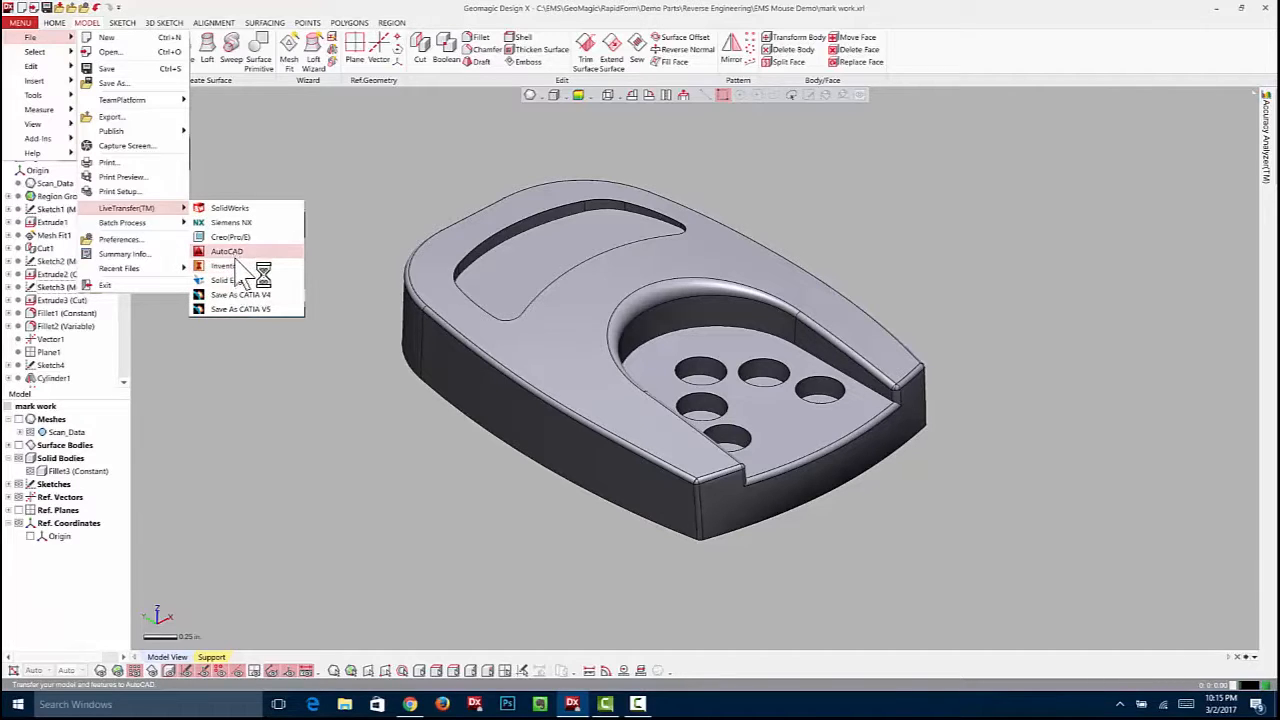
click(831, 414)
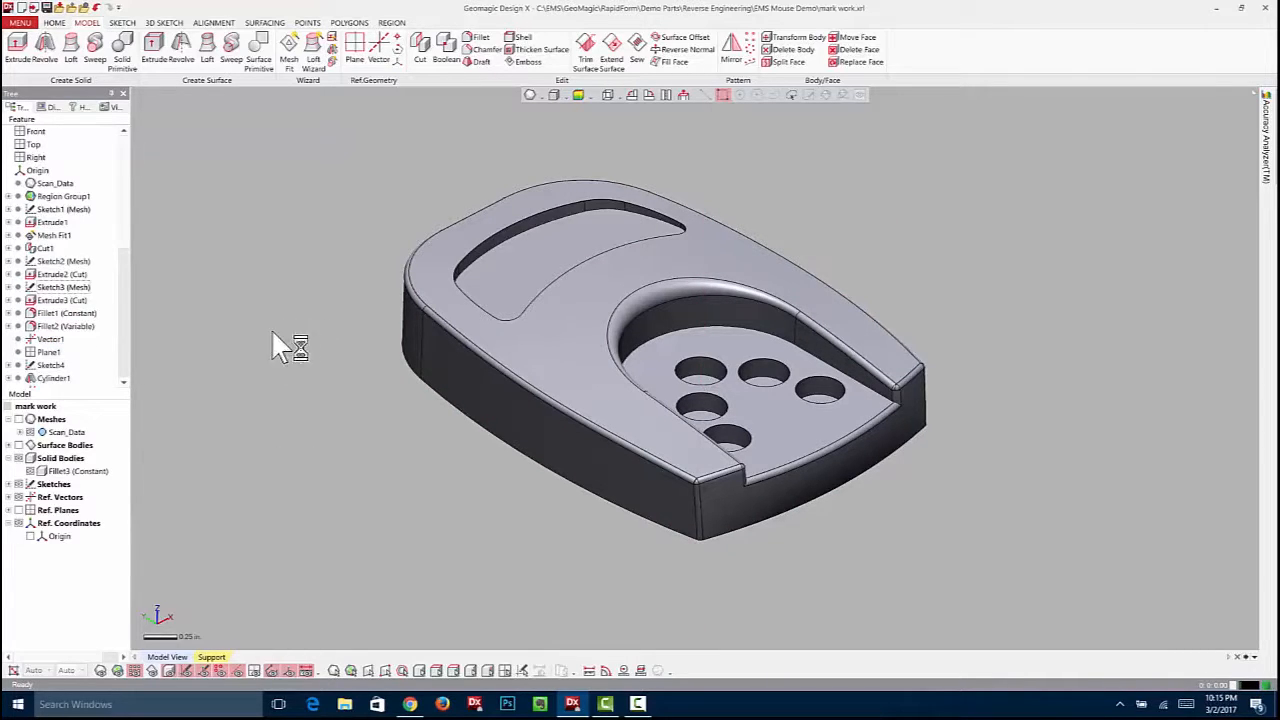
Display the scan mesh alone, with the surface bodies and the solid body hidden, and inspect it
click(18, 419)
click(18, 445)
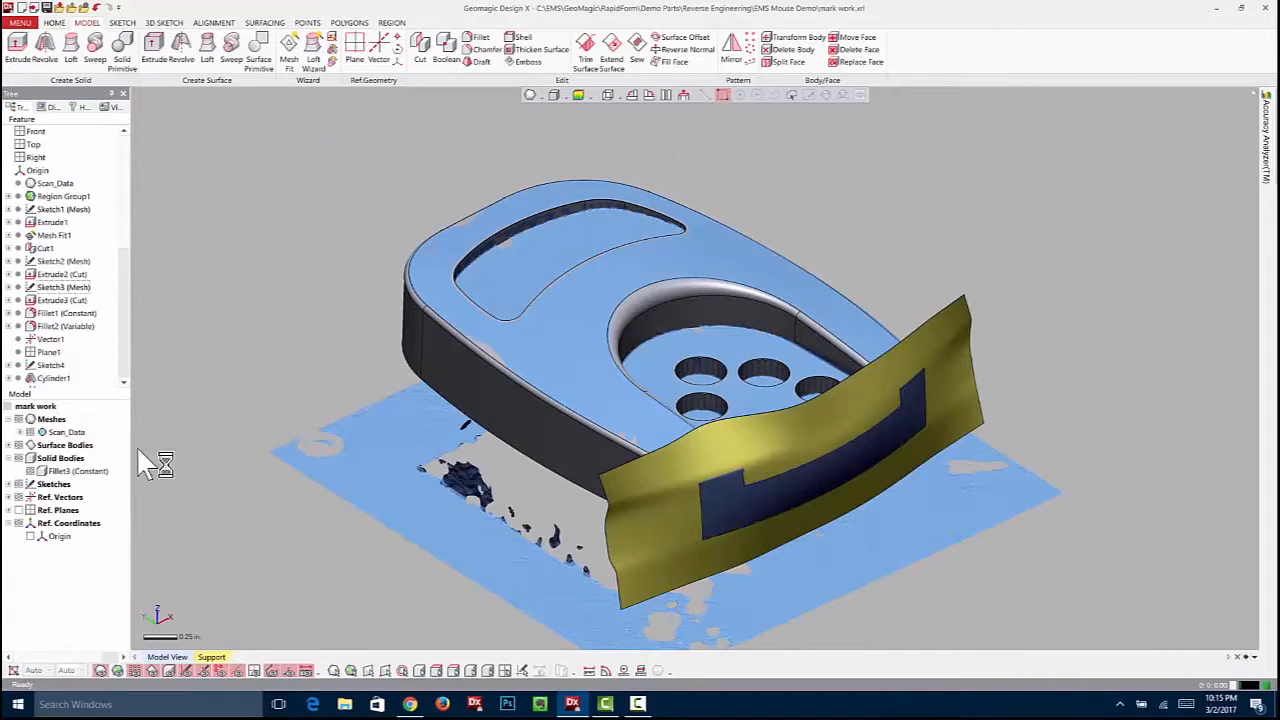
click(18, 445)
click(18, 458)
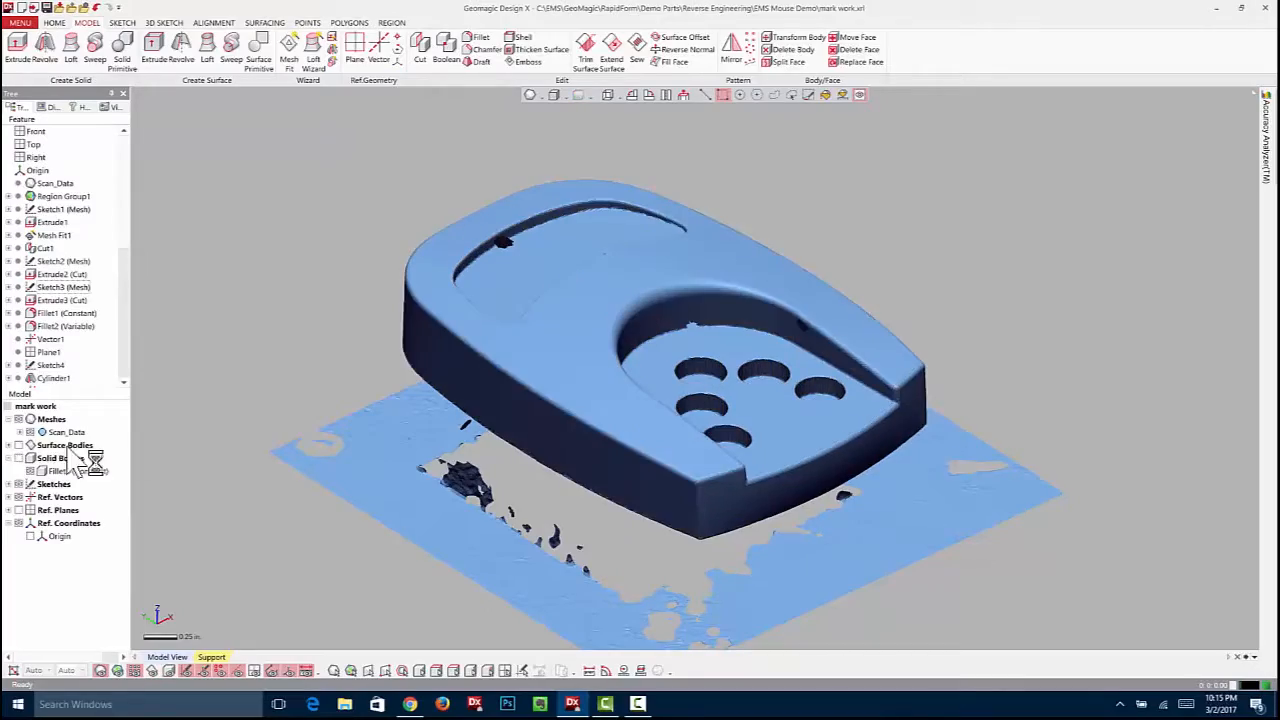
mouse_move(640, 300)
right_down()
mouse_move(609, 357)
mouse_move(594, 491)
mouse_move(654, 240)
mouse_move(688, 278)
right_up()
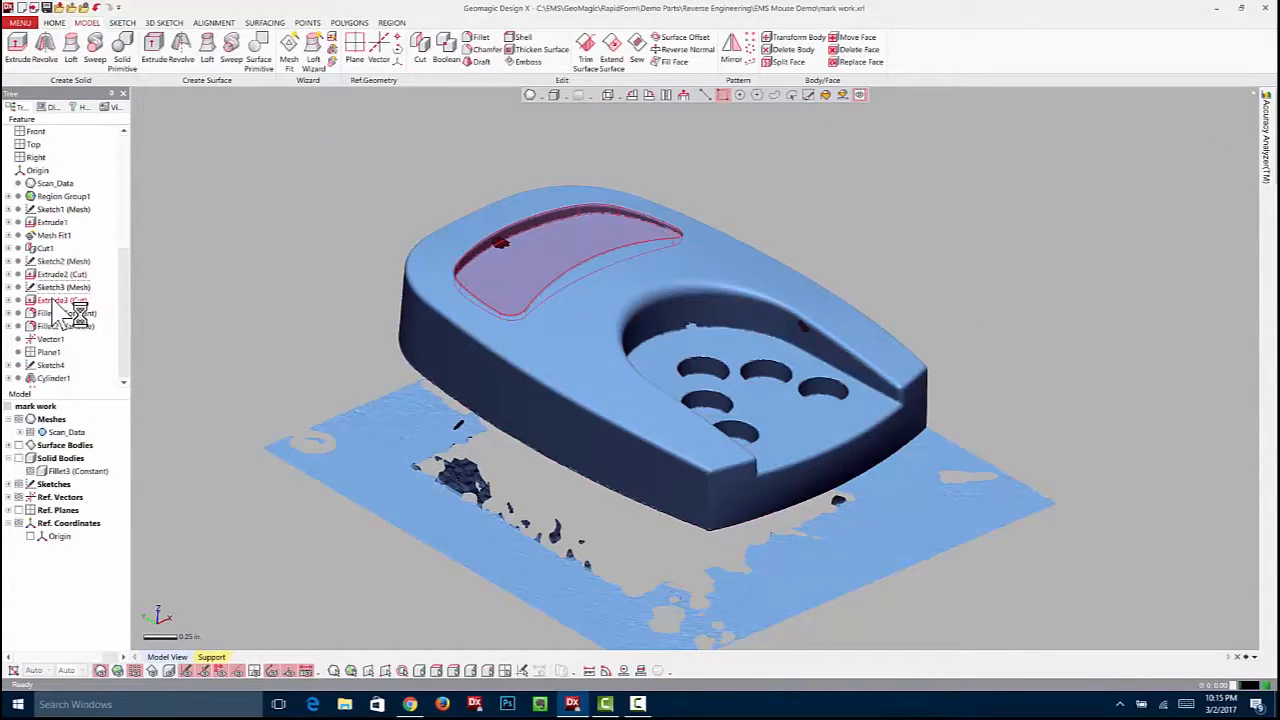
Hide the scan mesh and show the solid body alone to inspect the finished model
click(18, 459)
click(42, 432)
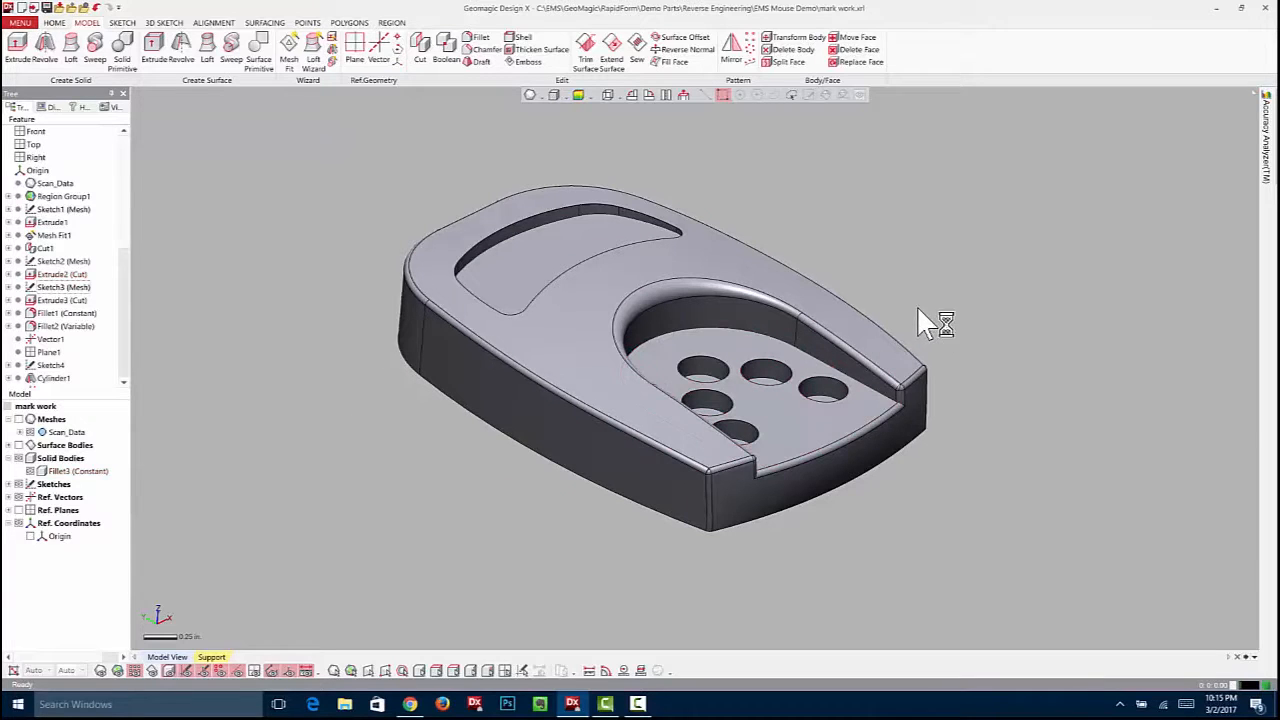
mouse_move(996, 316)
right_down()
mouse_move(967, 294)
mouse_move(983, 303)
right_up()
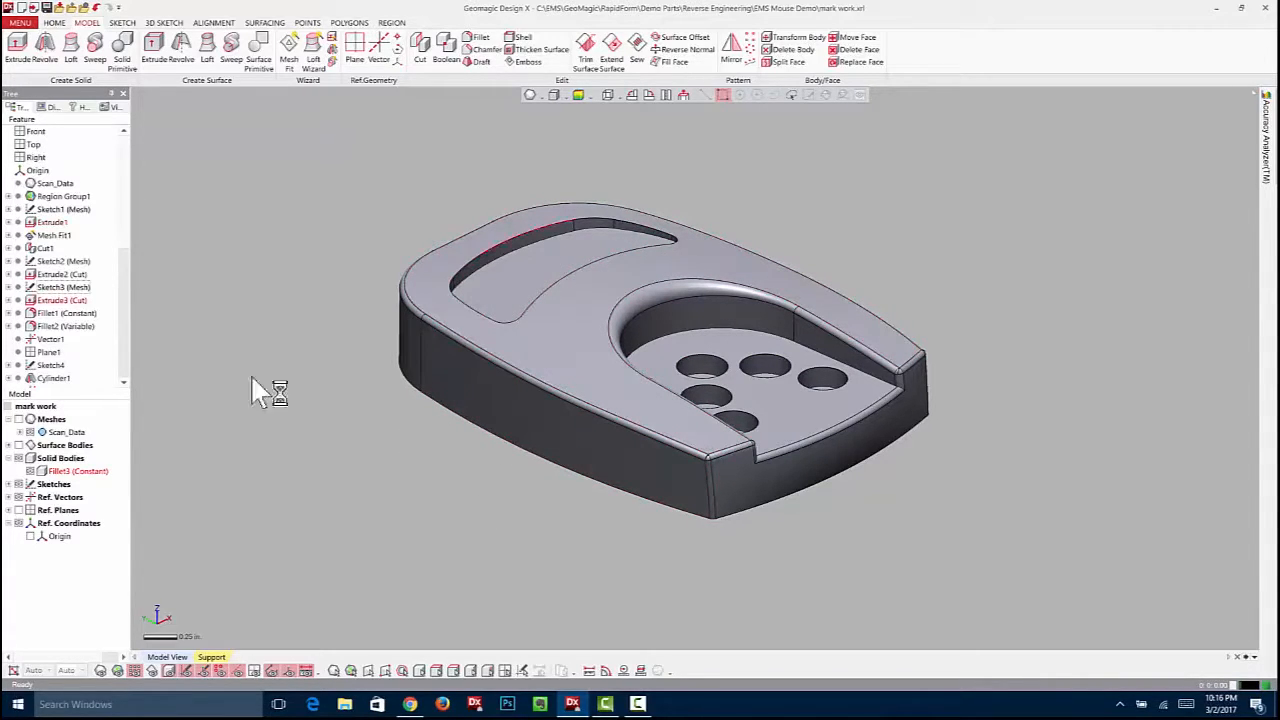
Switch the display from the solid body to the scan mesh and back again to compare the two
click(18, 419)
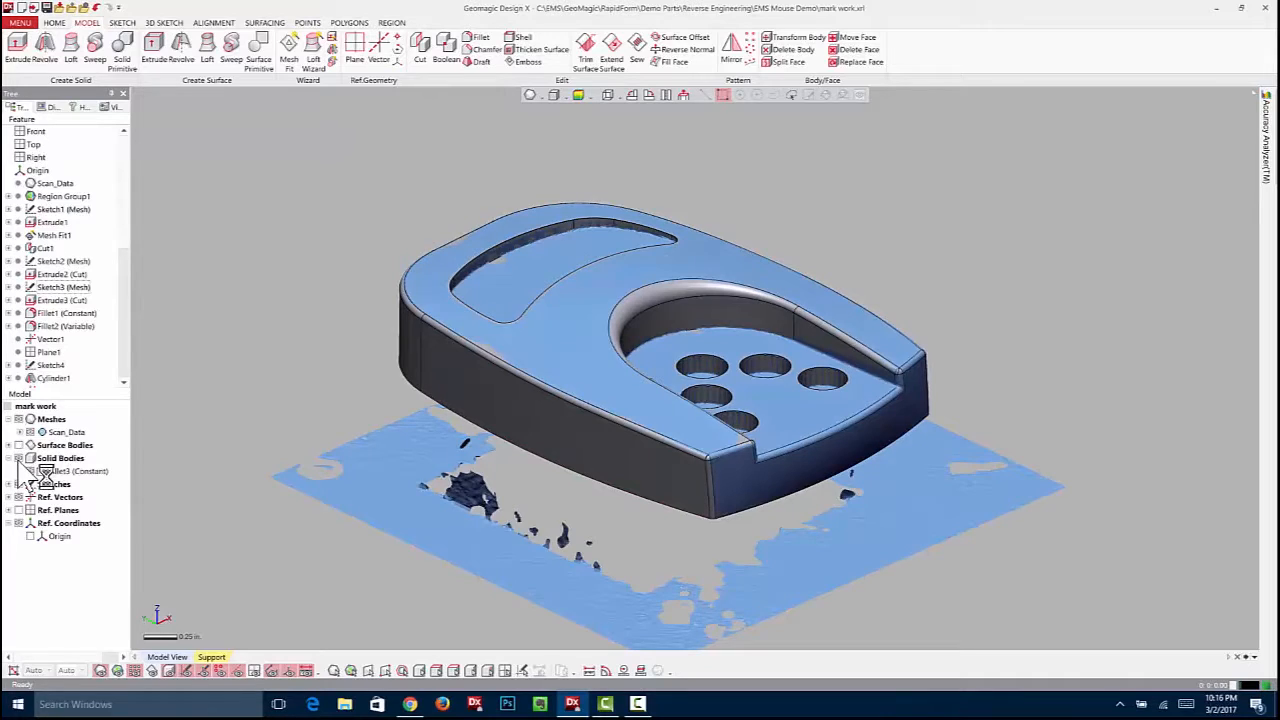
click(18, 458)
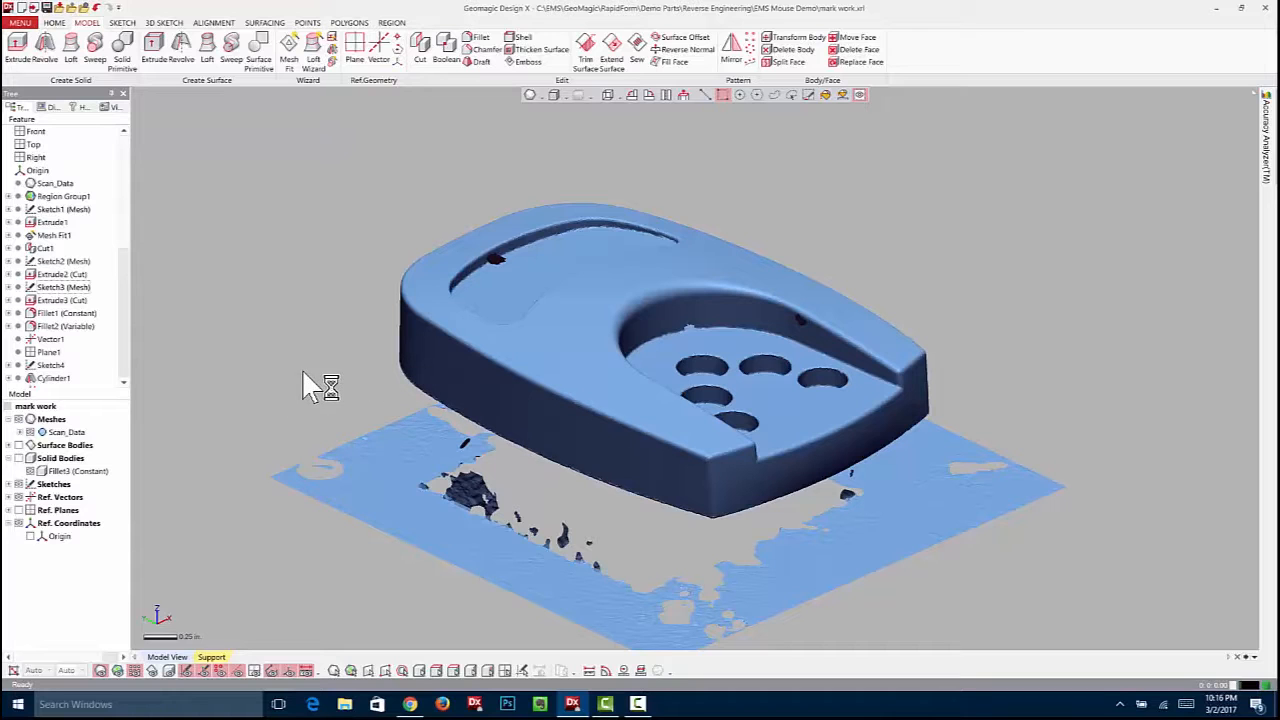
mouse_move(468, 418)
right_down()
mouse_move(471, 439)
mouse_move(470, 417)
right_up()
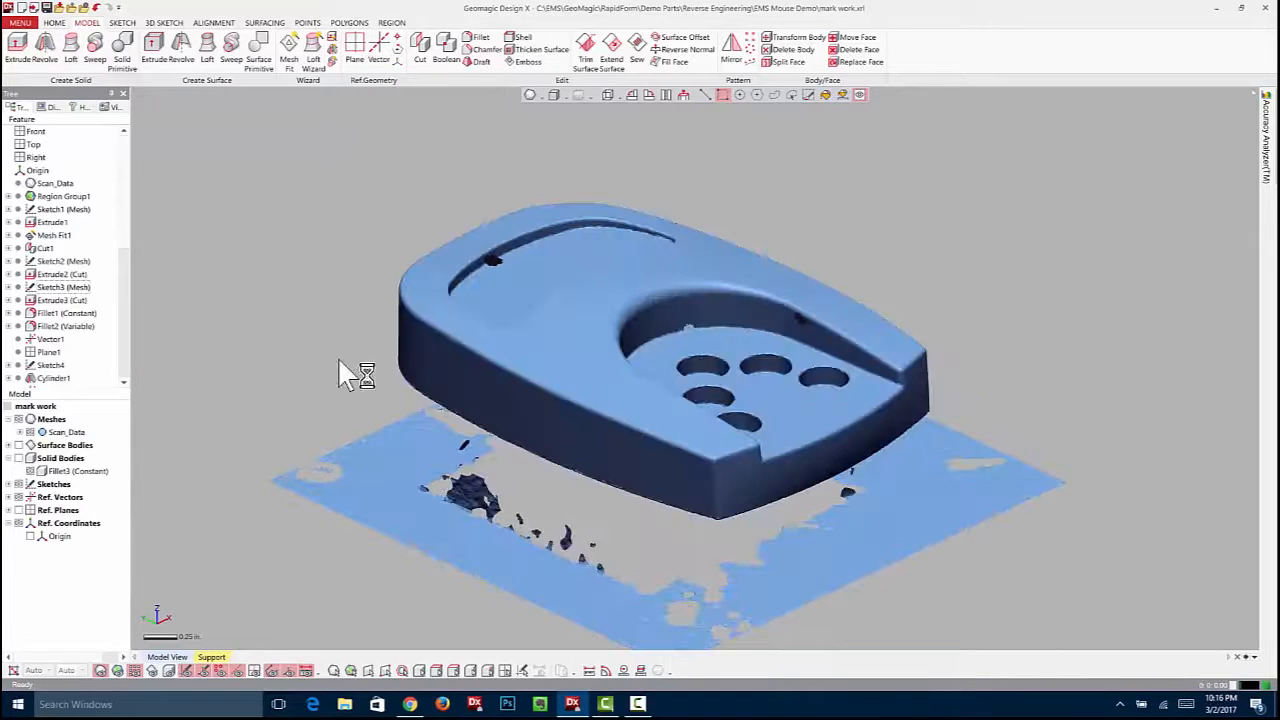
click(18, 419)
click(18, 458)
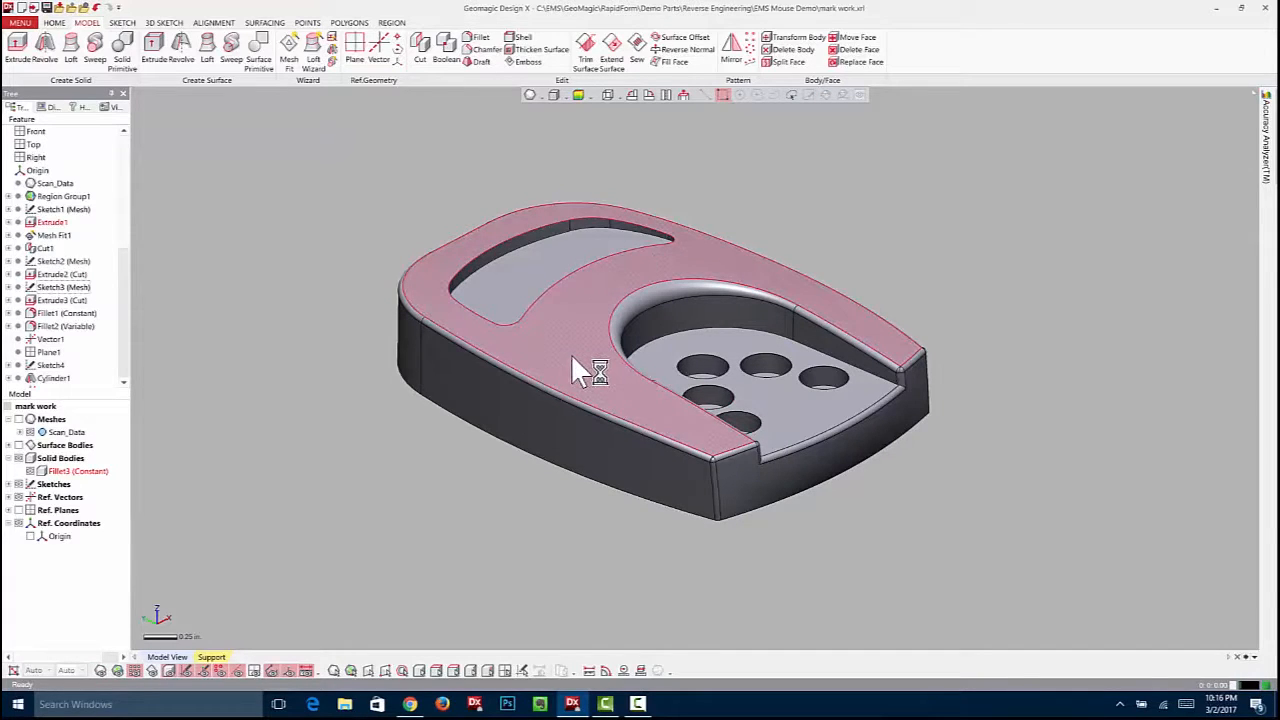
right_drag(700, 360, 612, 372)
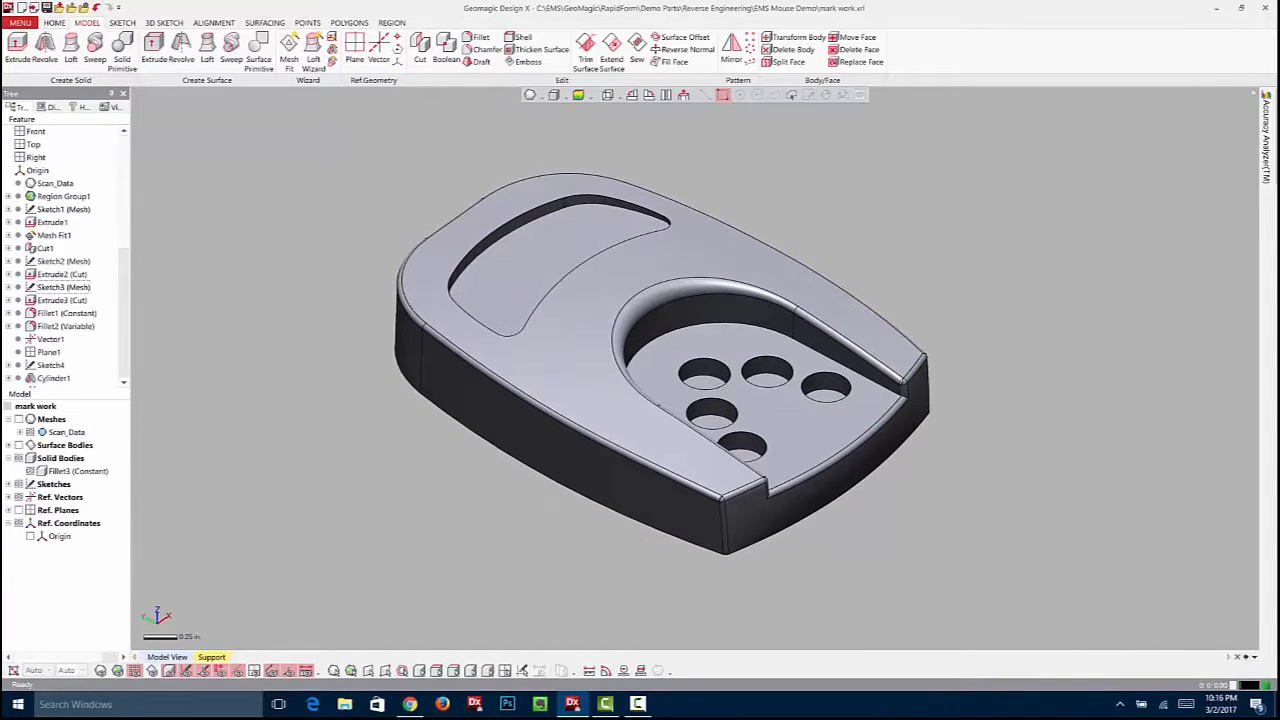